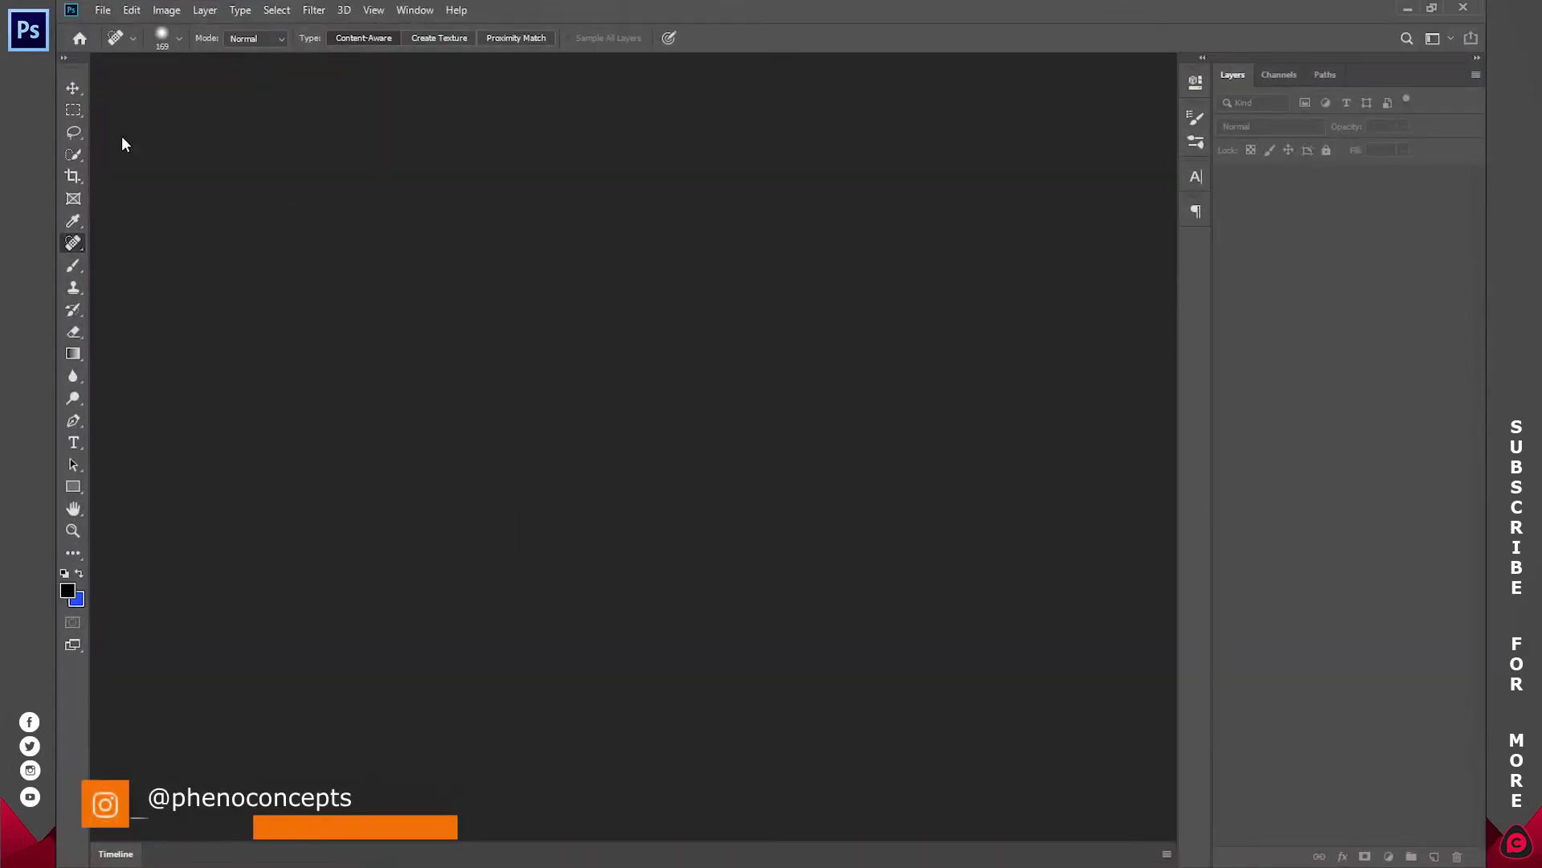
Step: Create a new 1920x1080 document from the Film & Video HDTV 1080p preset
click(103, 10)
click(121, 28)
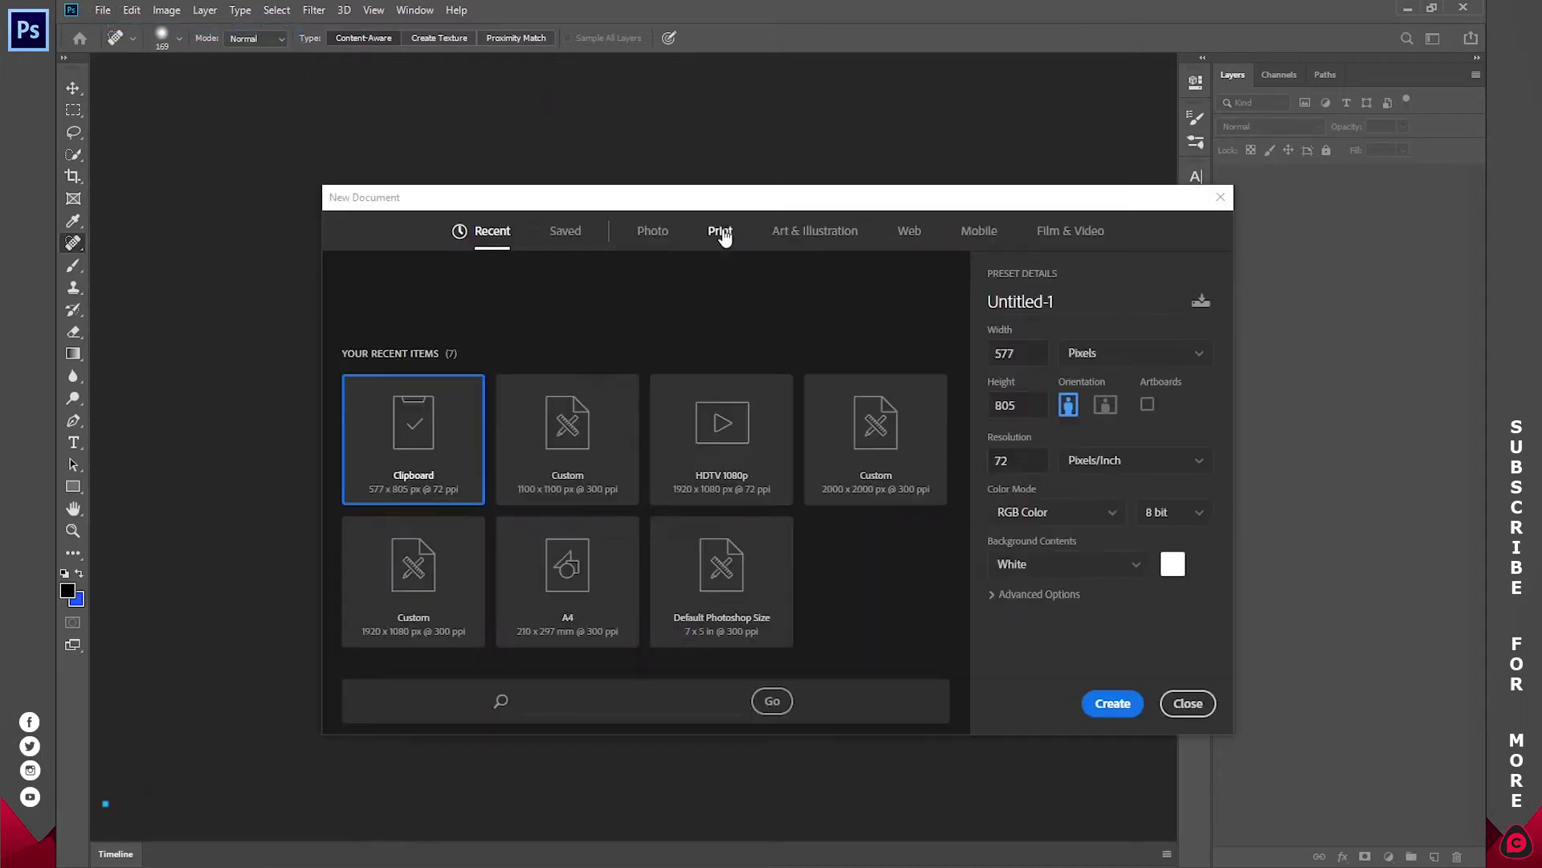
click(933, 284)
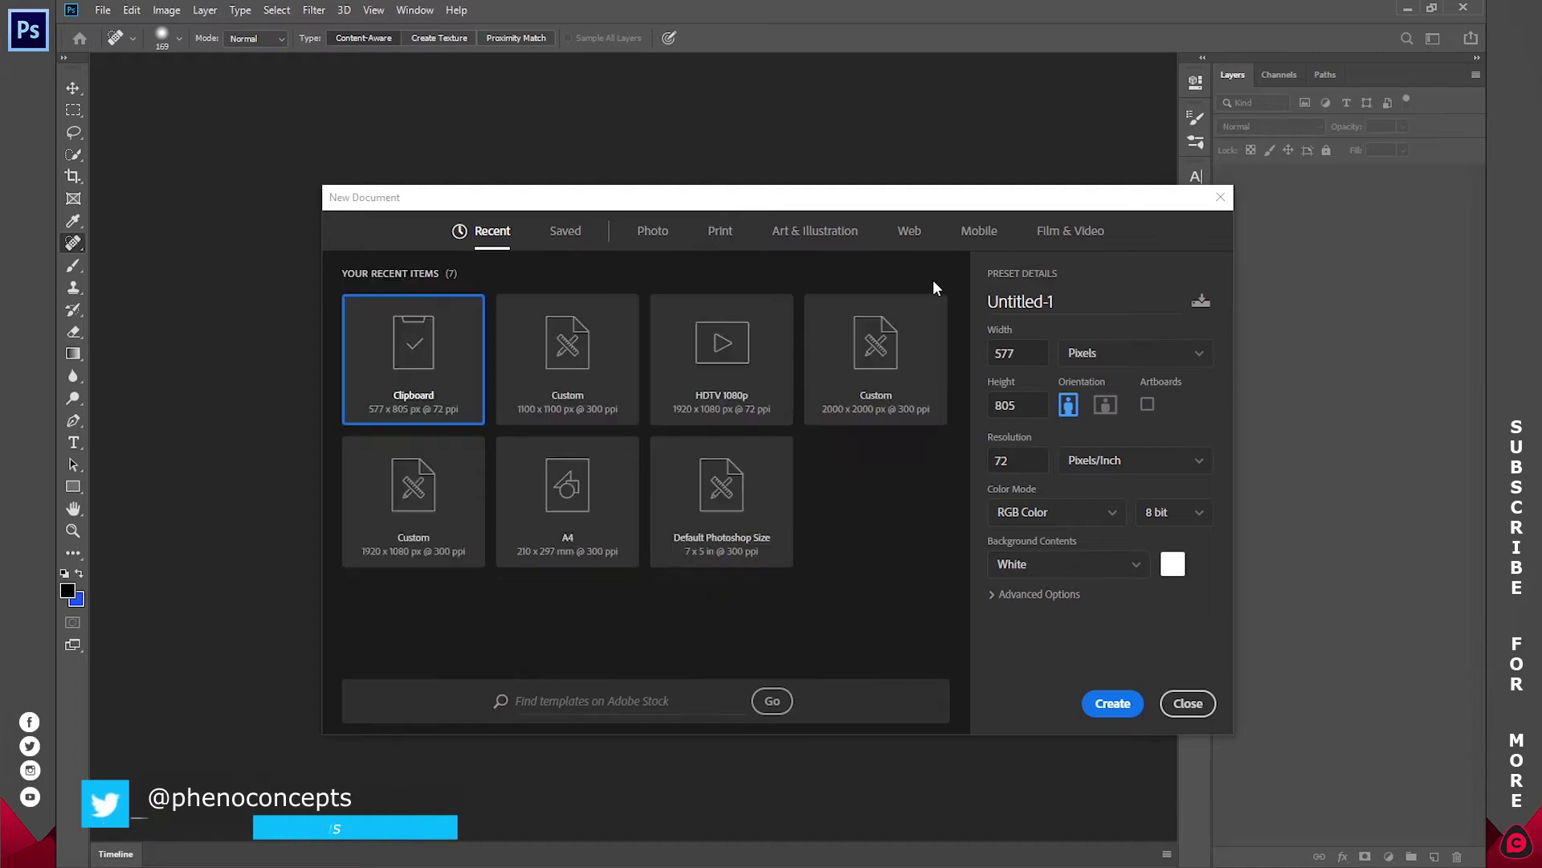
click(1064, 236)
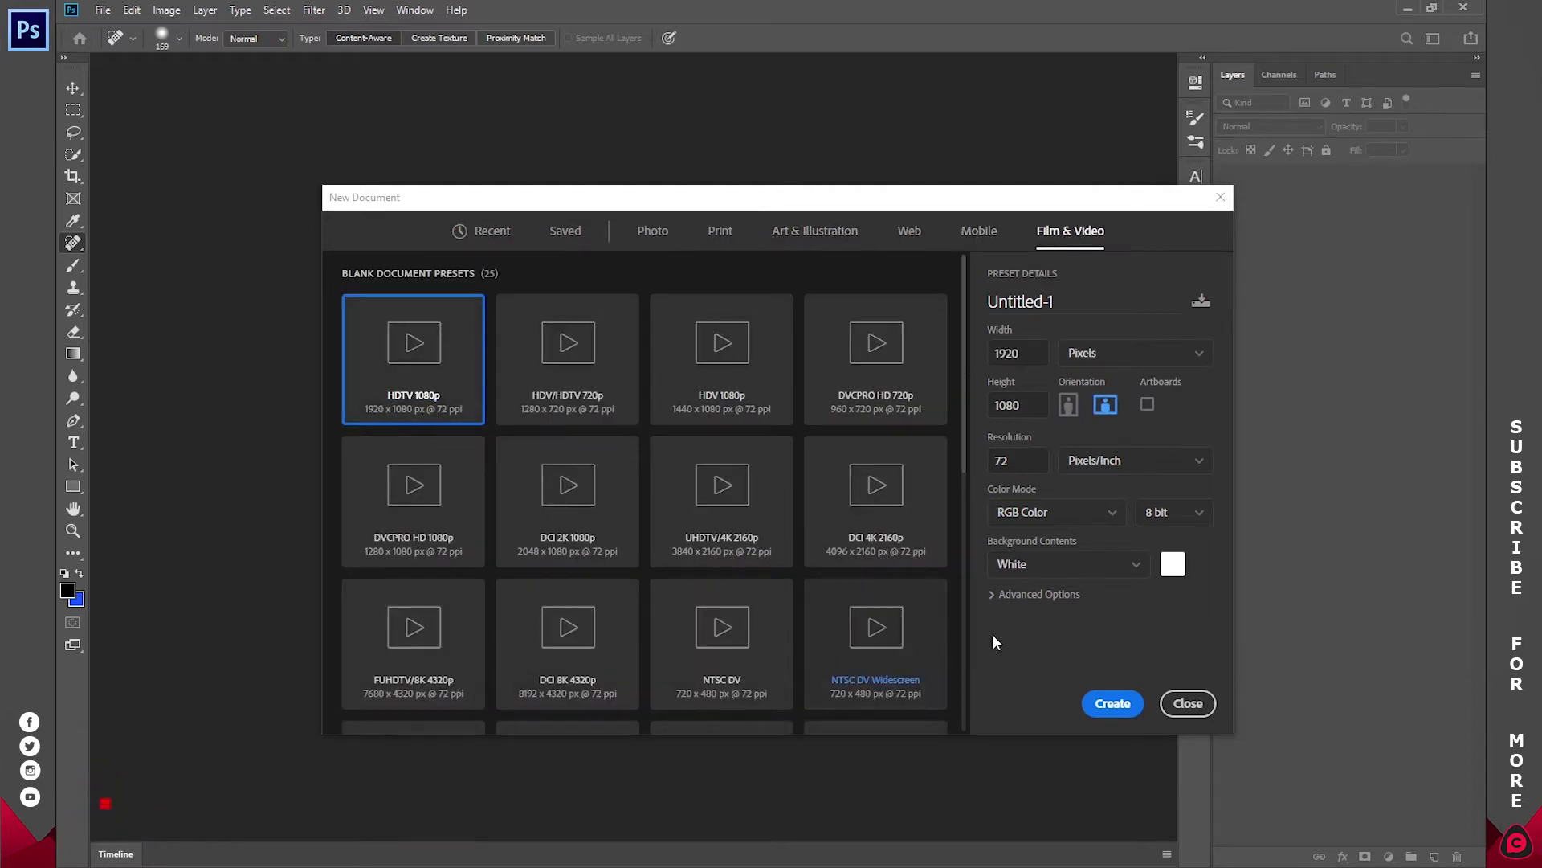
click(1105, 704)
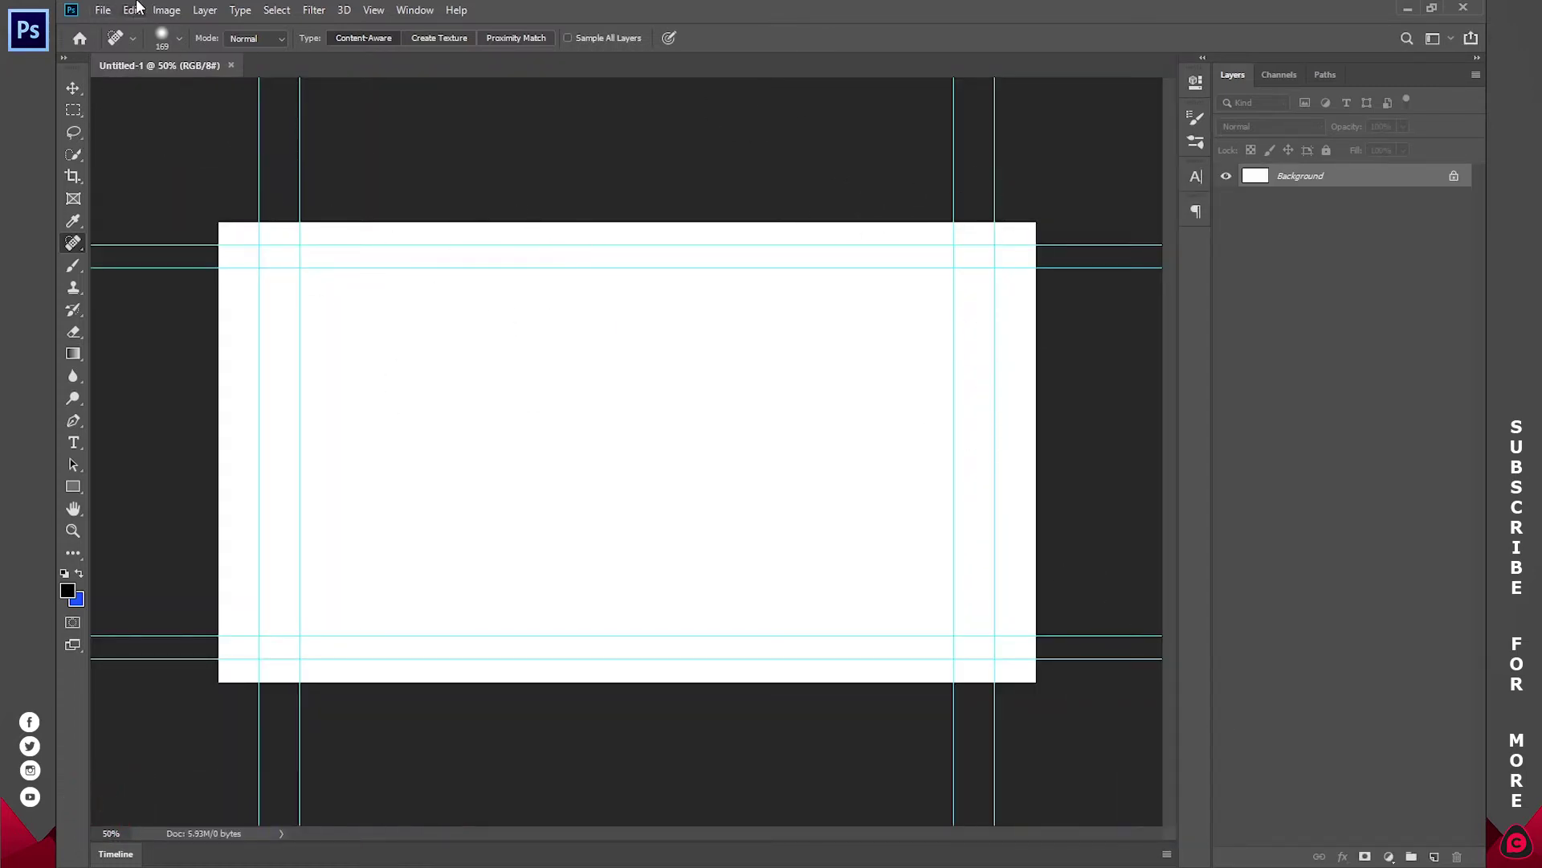
Step: Create a second HDTV 1080p document, then return to Untitled-1
click(98, 6)
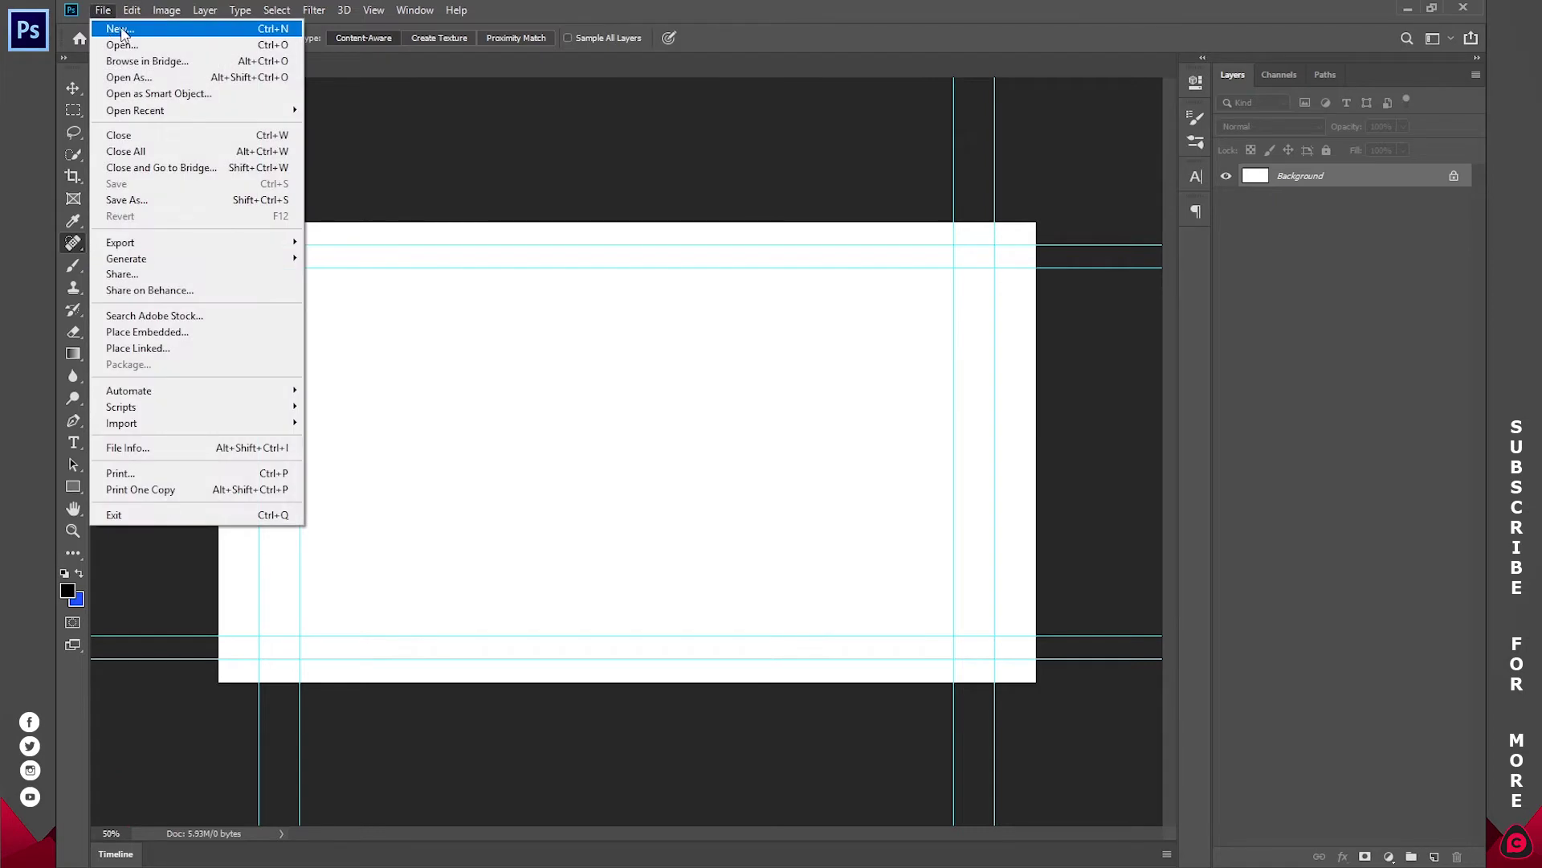
click(121, 30)
click(613, 557)
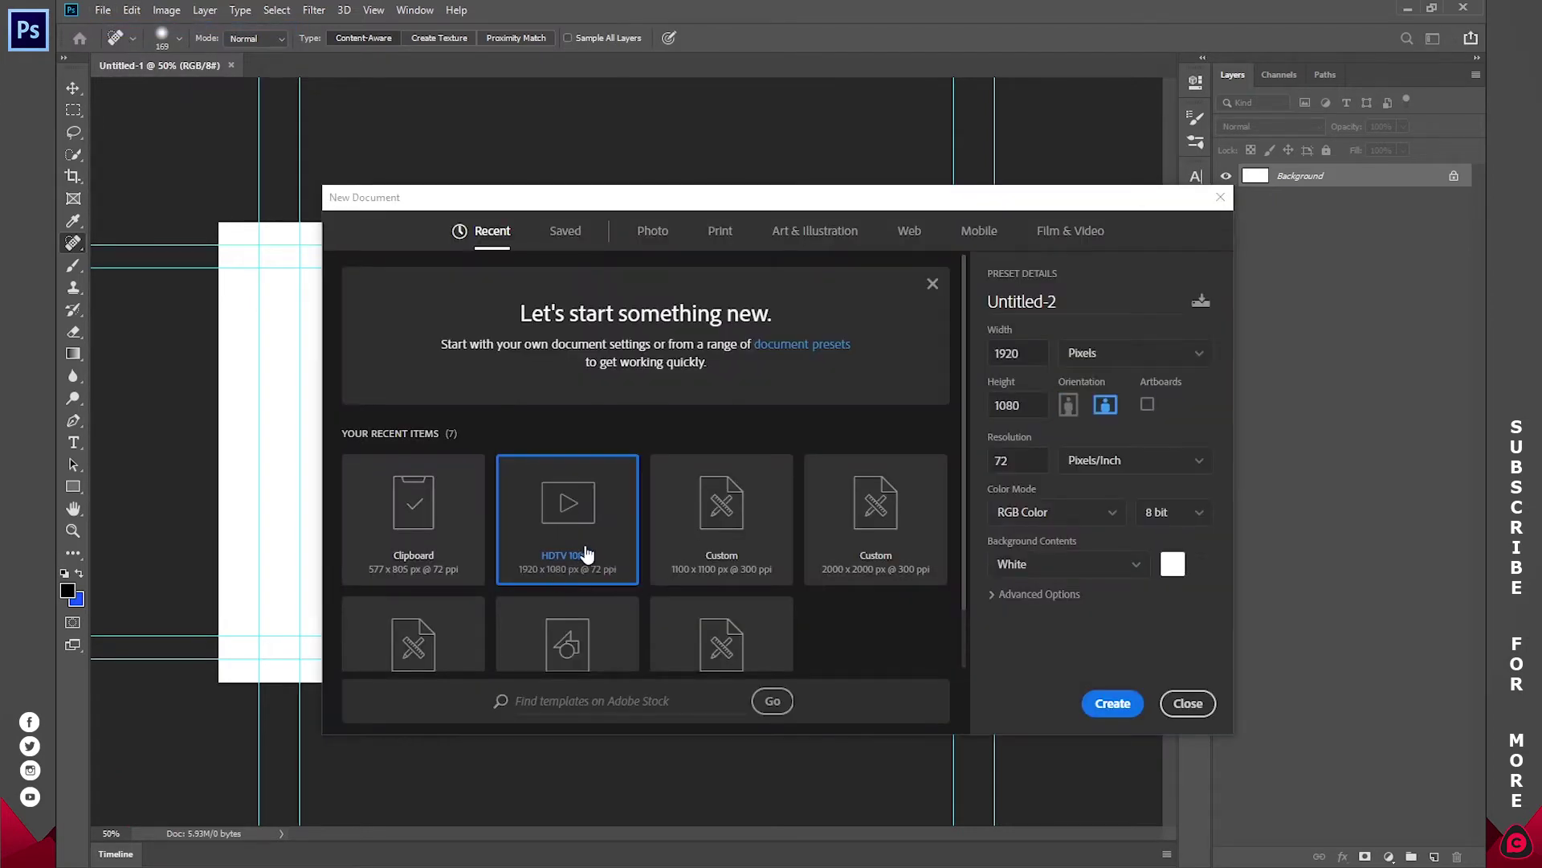
click(1115, 704)
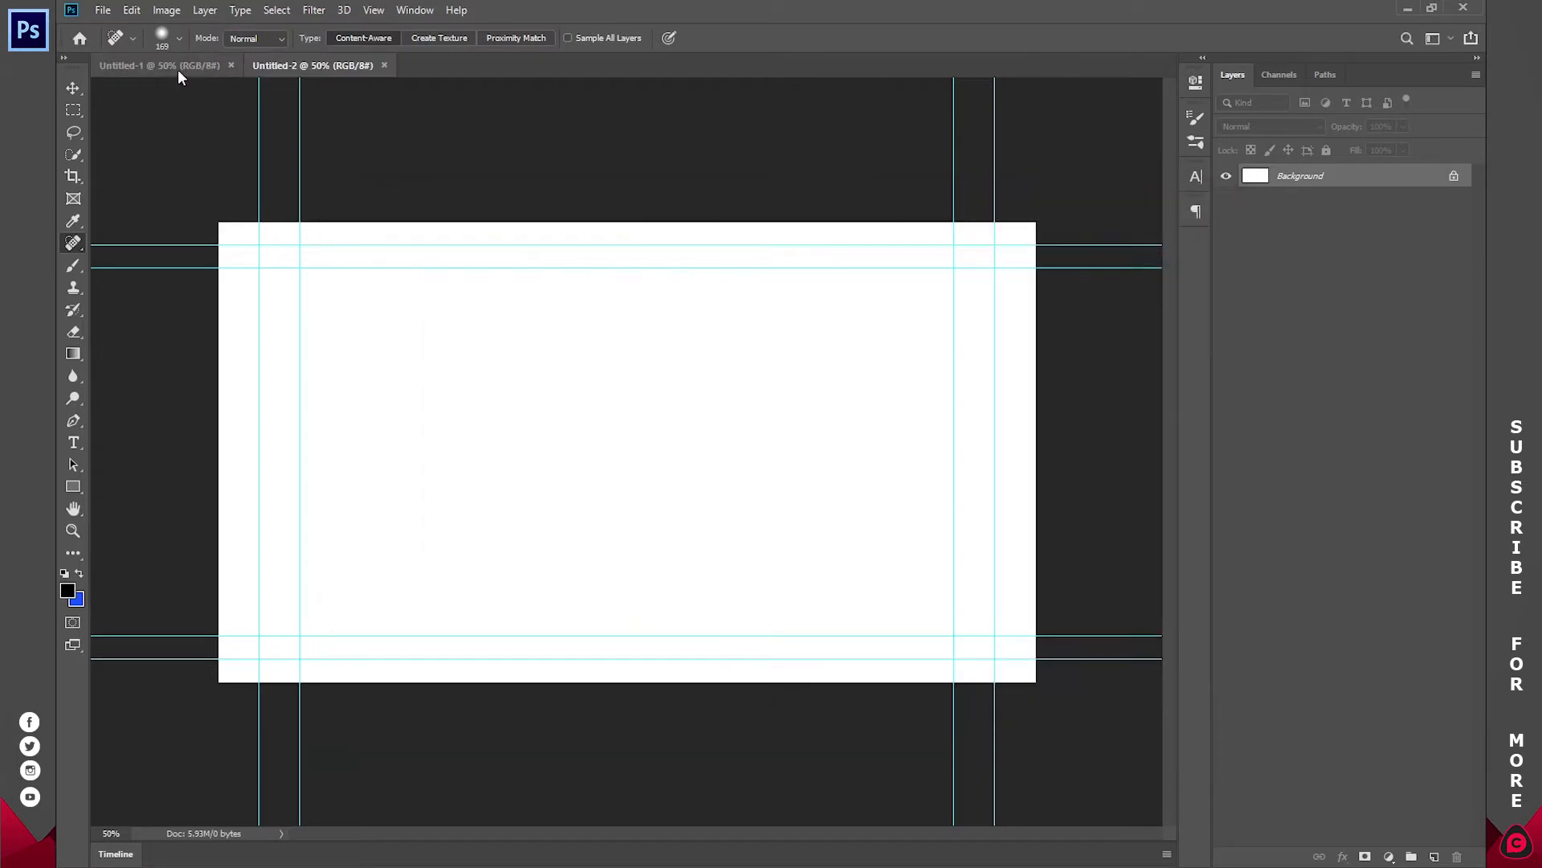
click(177, 67)
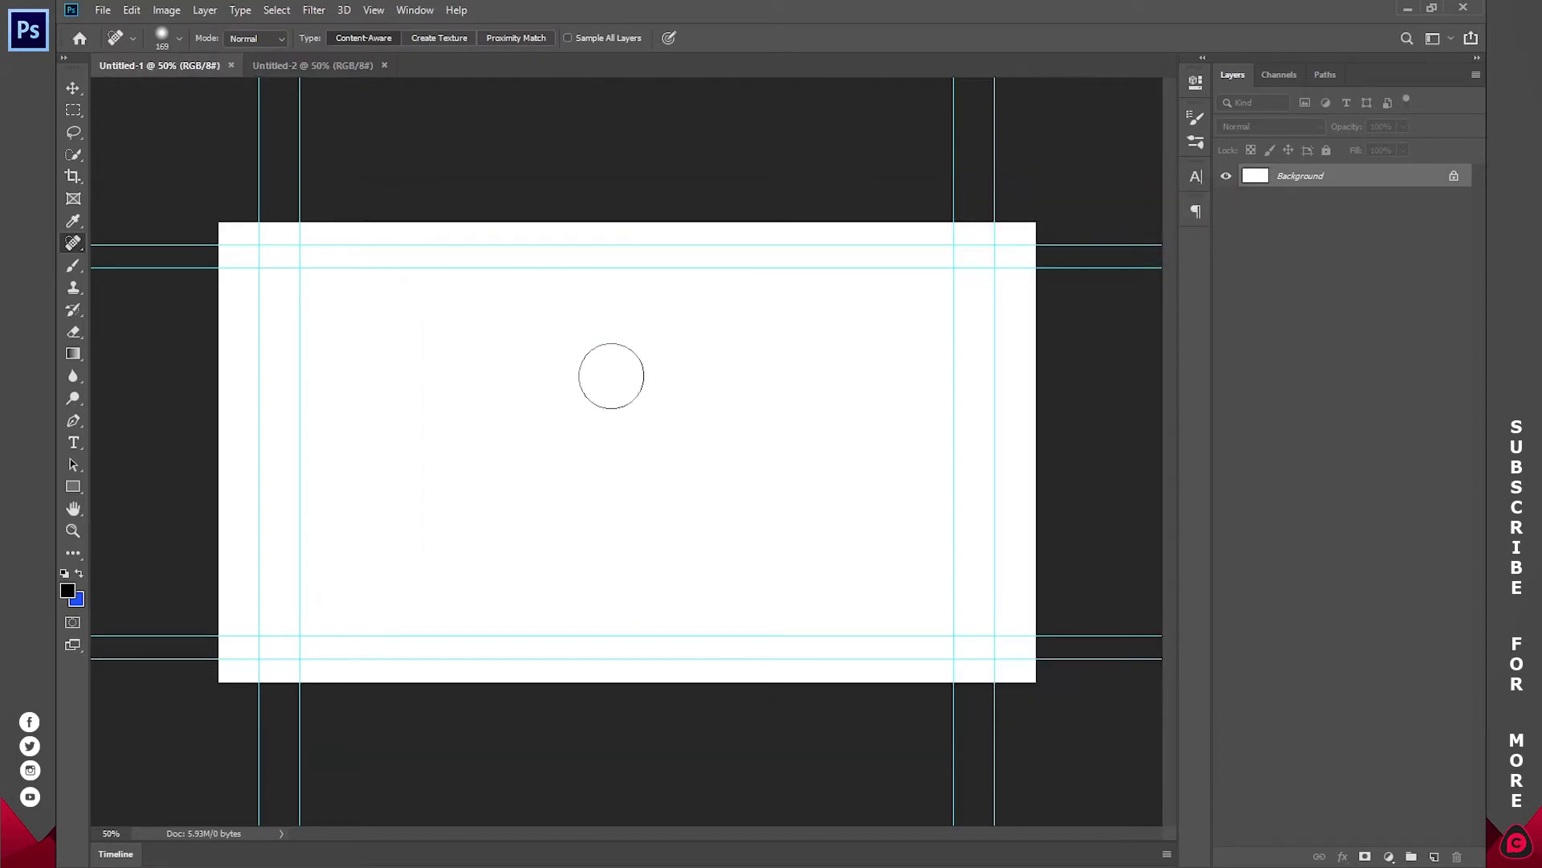
Step: Set the foreground colour to #1a1a1a and Paint Bucket-fill the Untitled-1 and Untitled-2 canvases
click(72, 592)
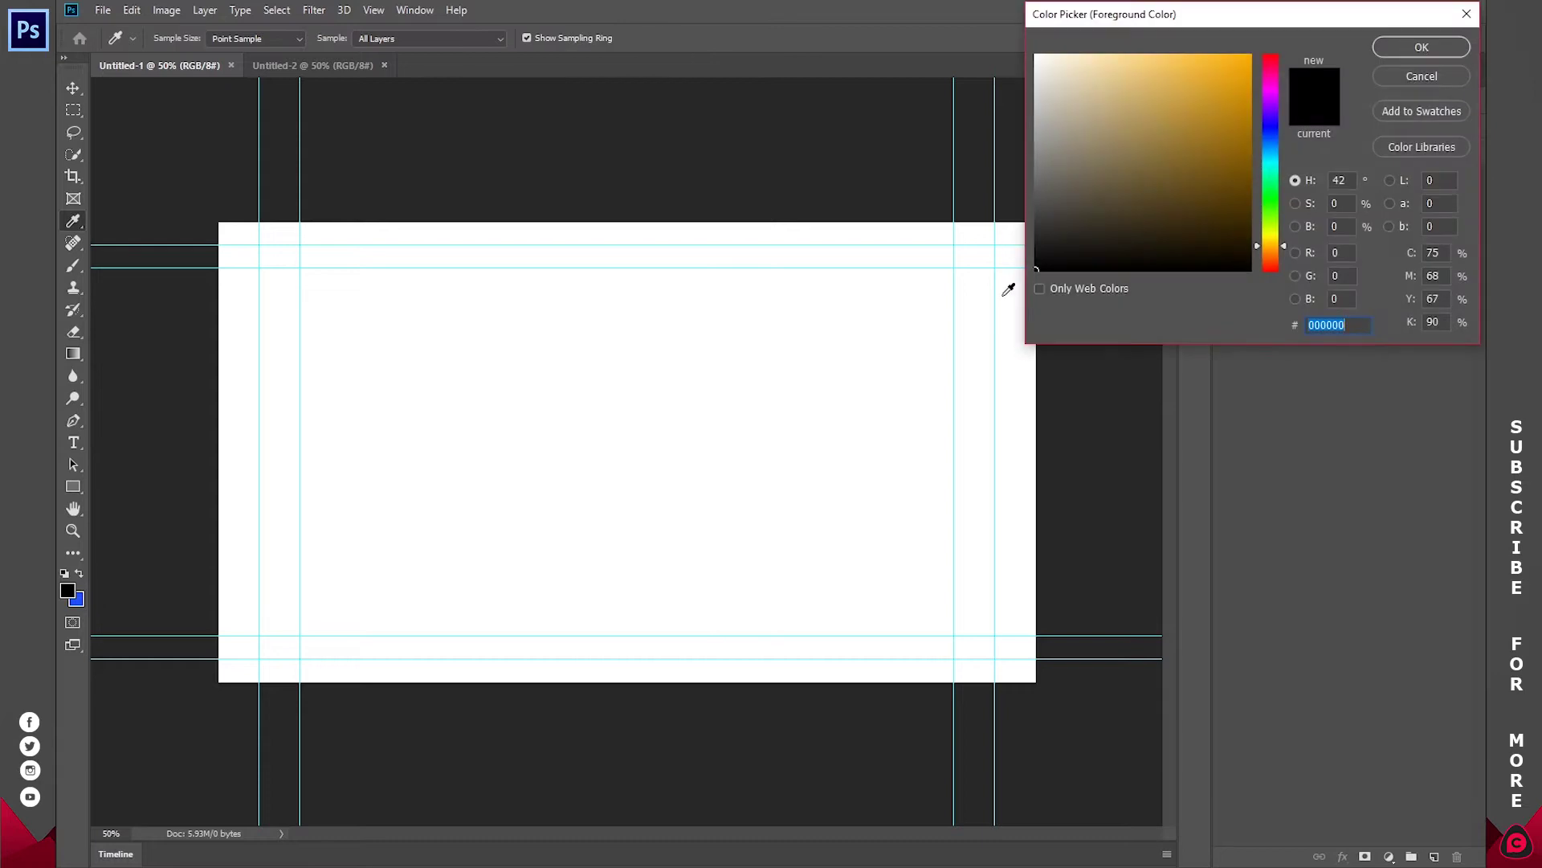
text(1a1a1a)
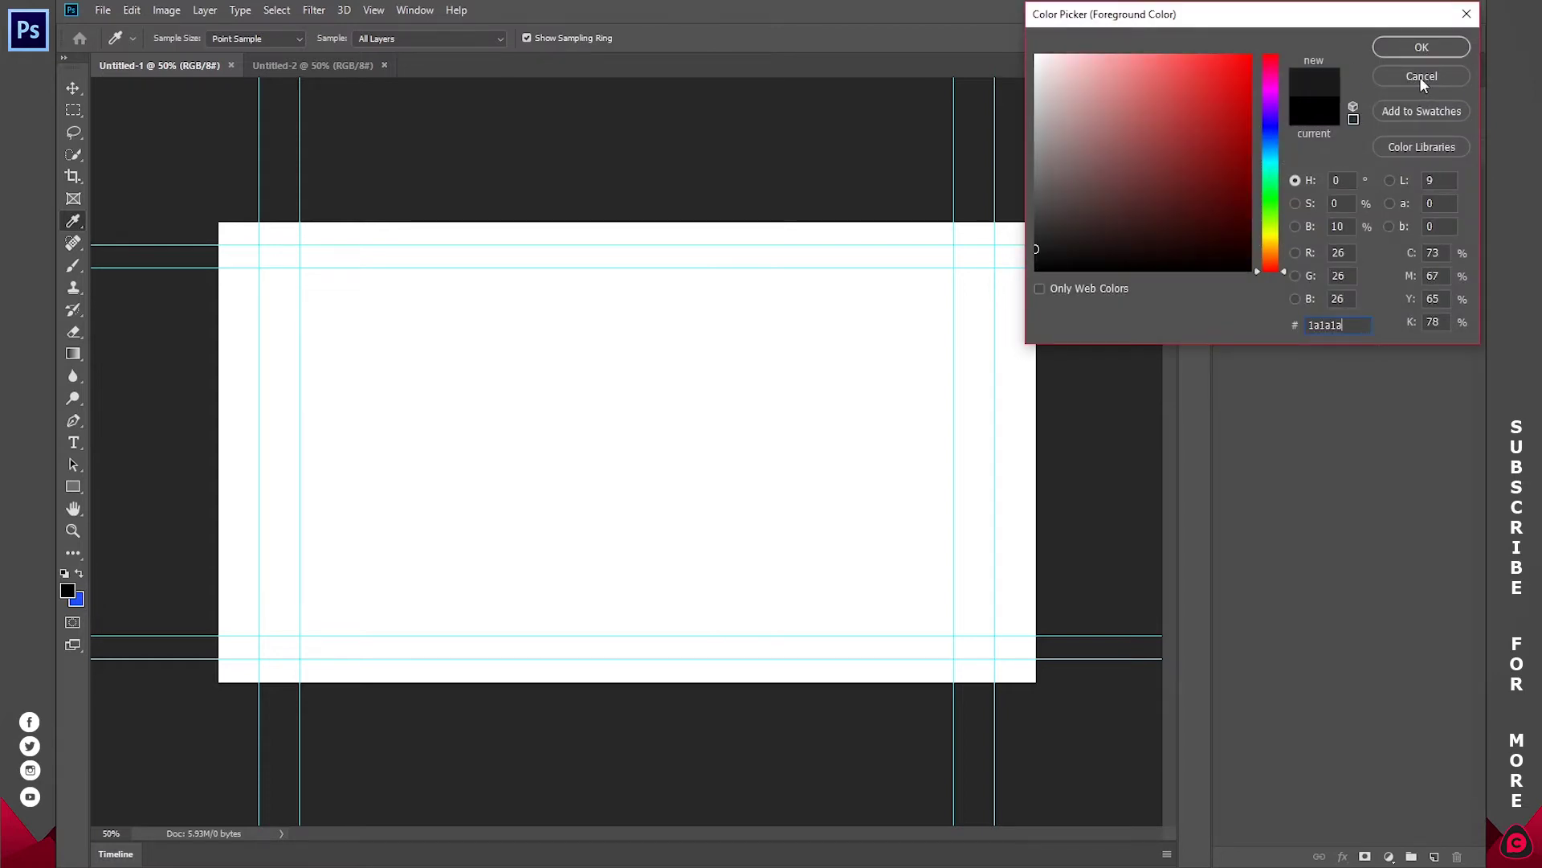
click(1419, 47)
right_click(72, 353)
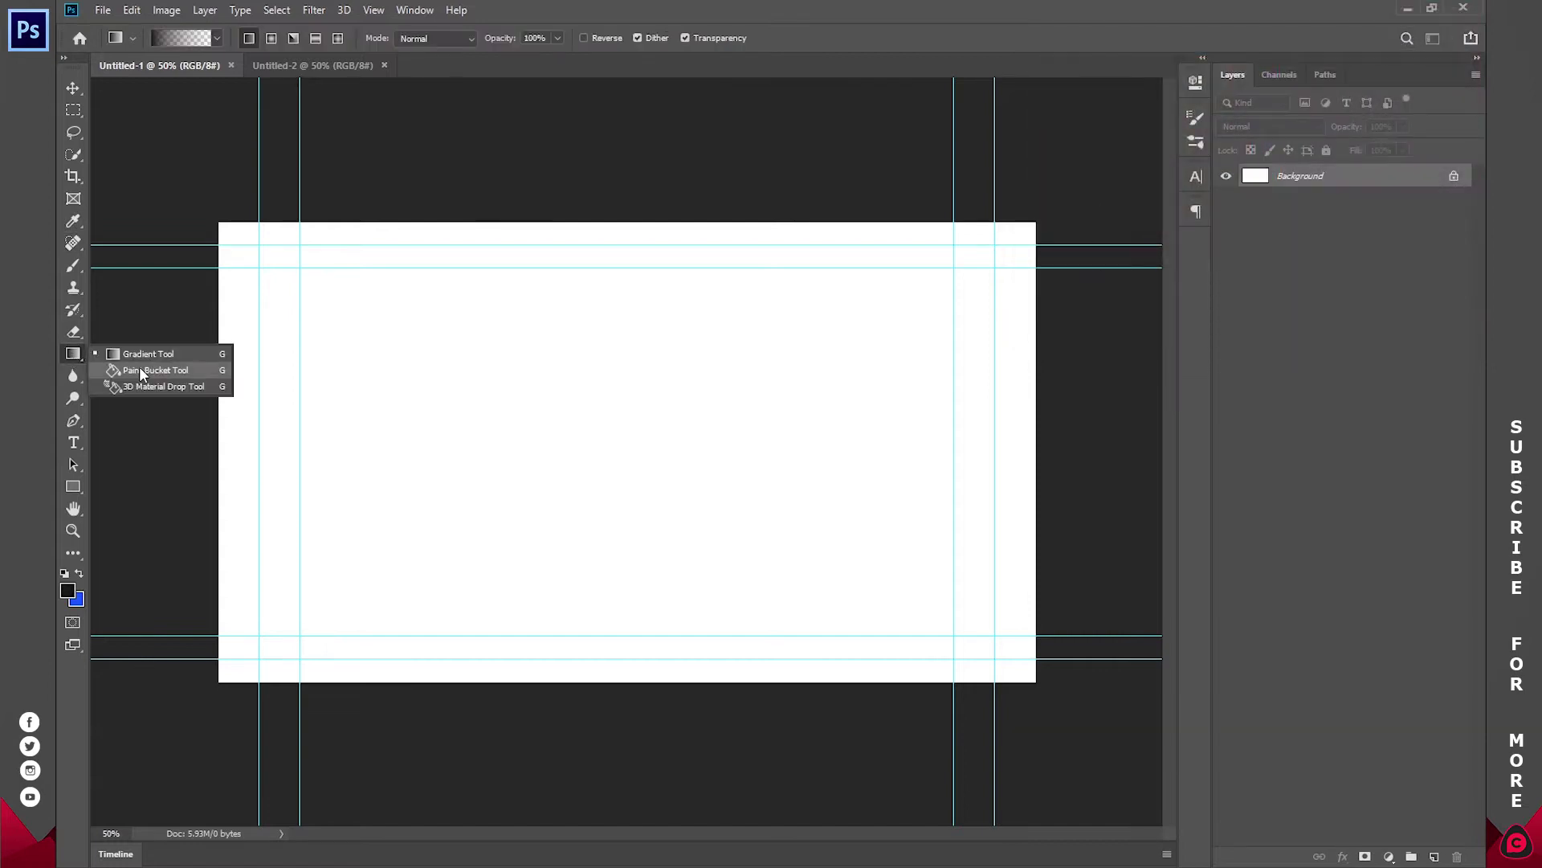
click(138, 366)
click(619, 437)
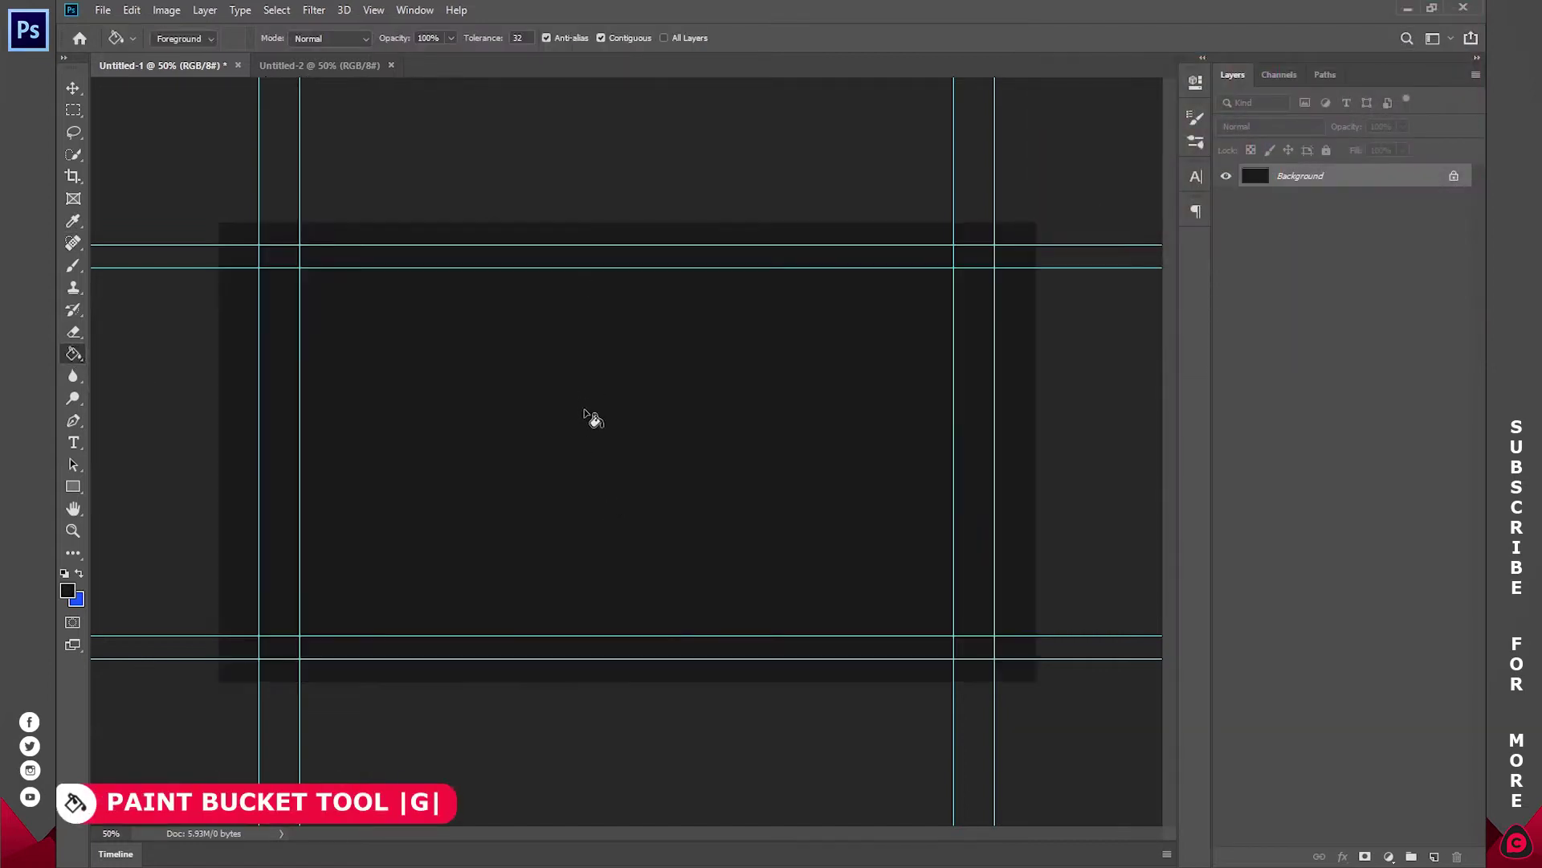
click(354, 68)
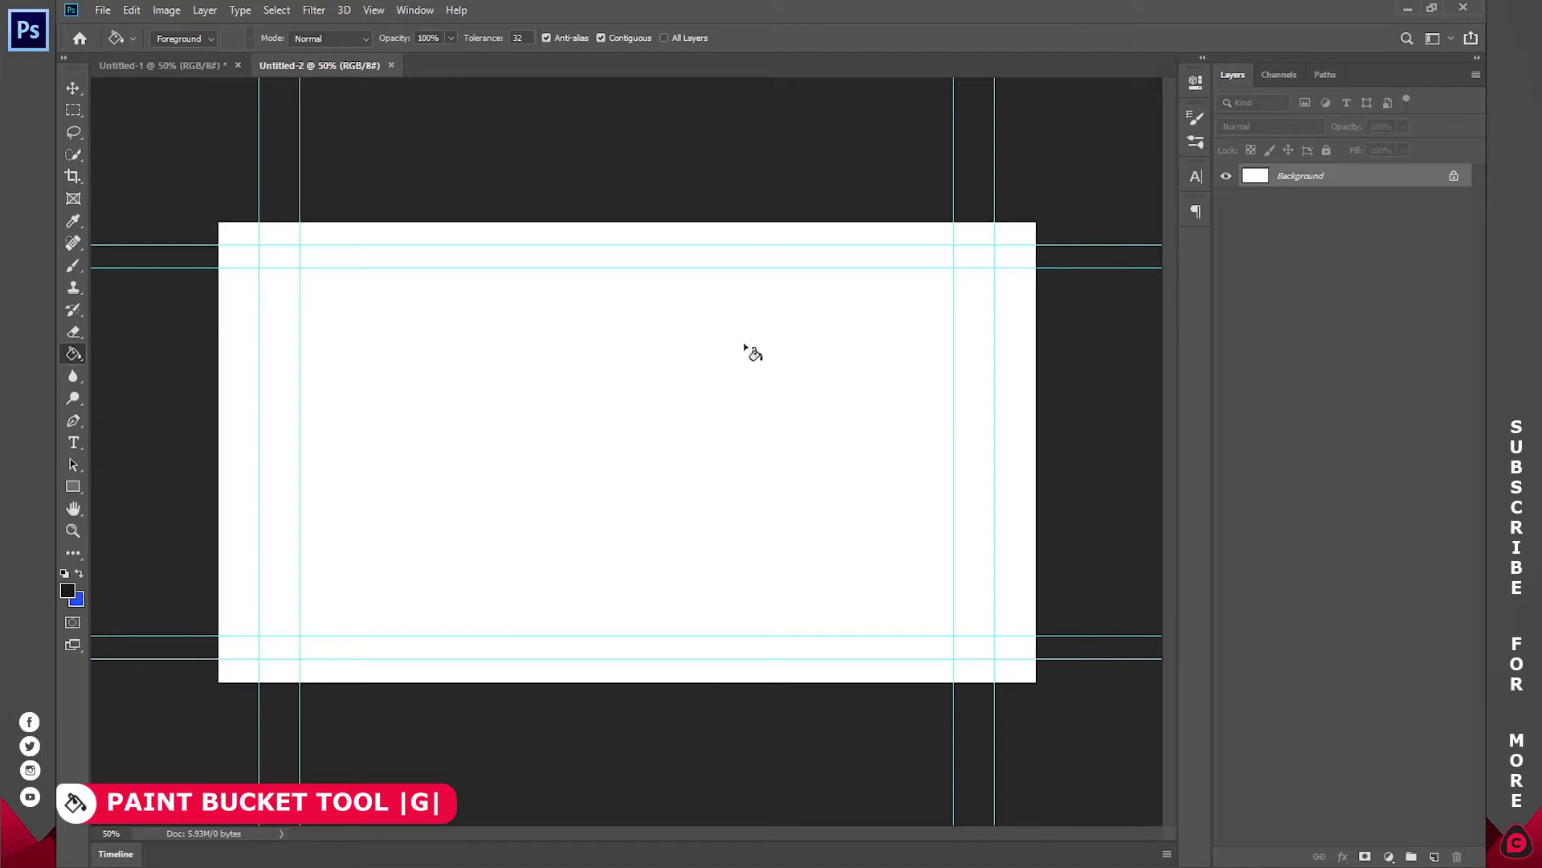
click(652, 413)
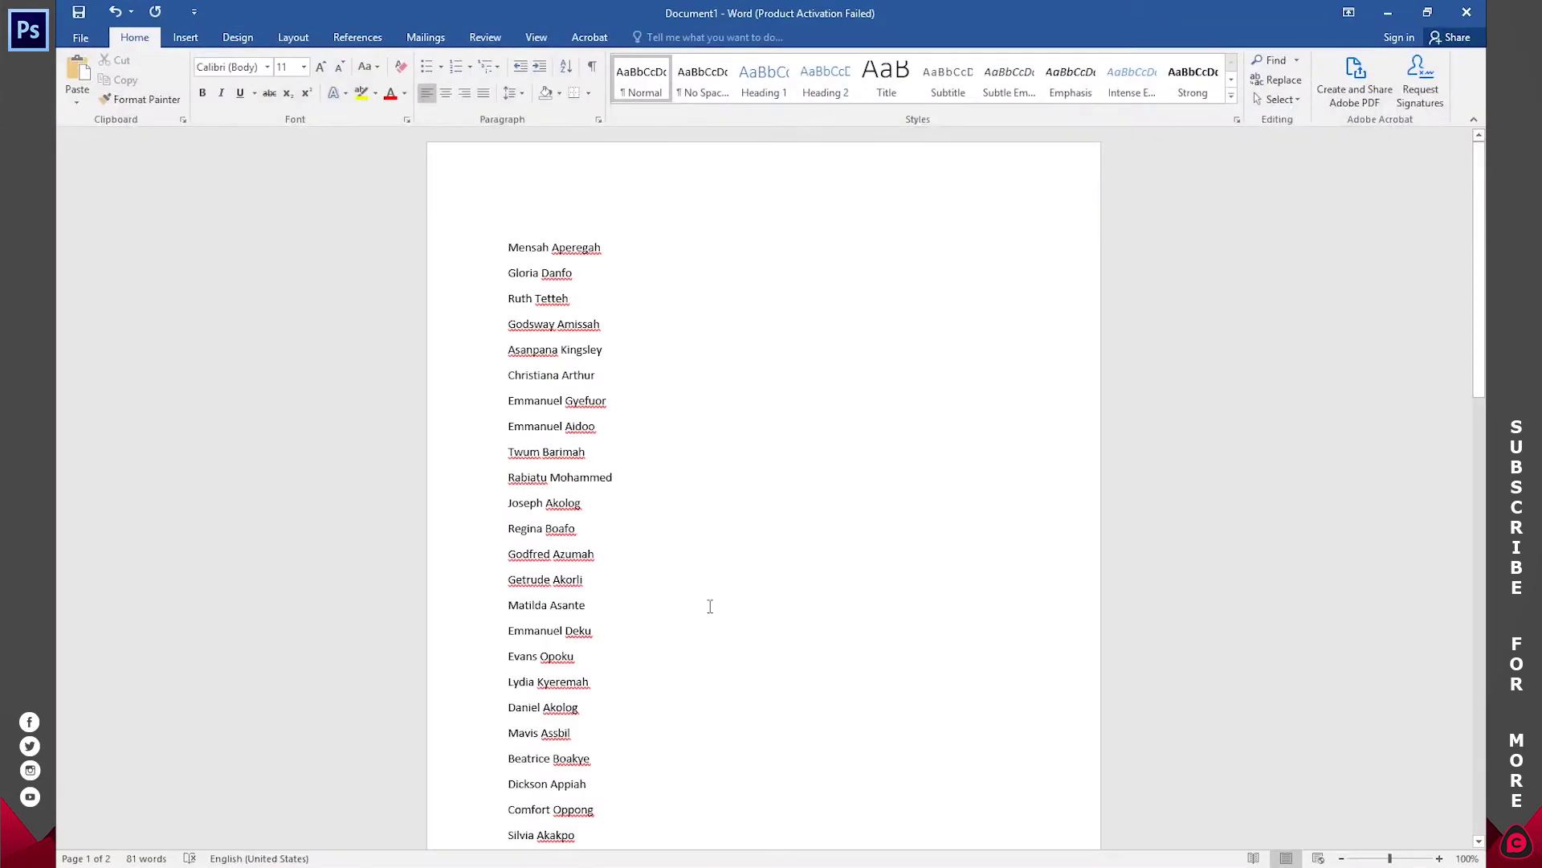
Step: Scroll through the Word cast list, trying name selections on pages 1 and 2
scroll(710, 606, down, 10)
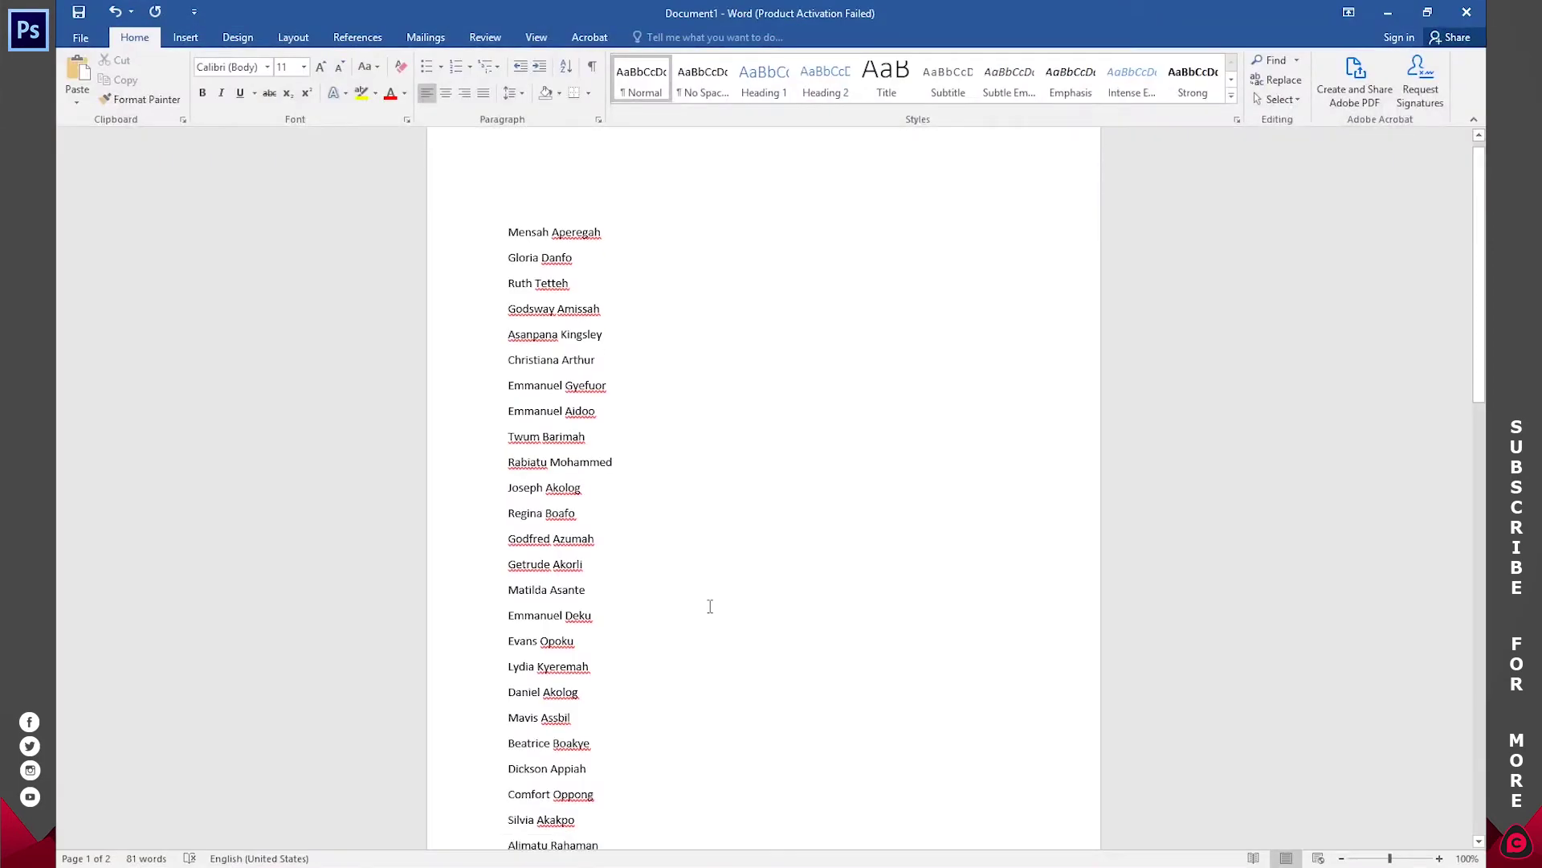
scroll(710, 606, up, 3)
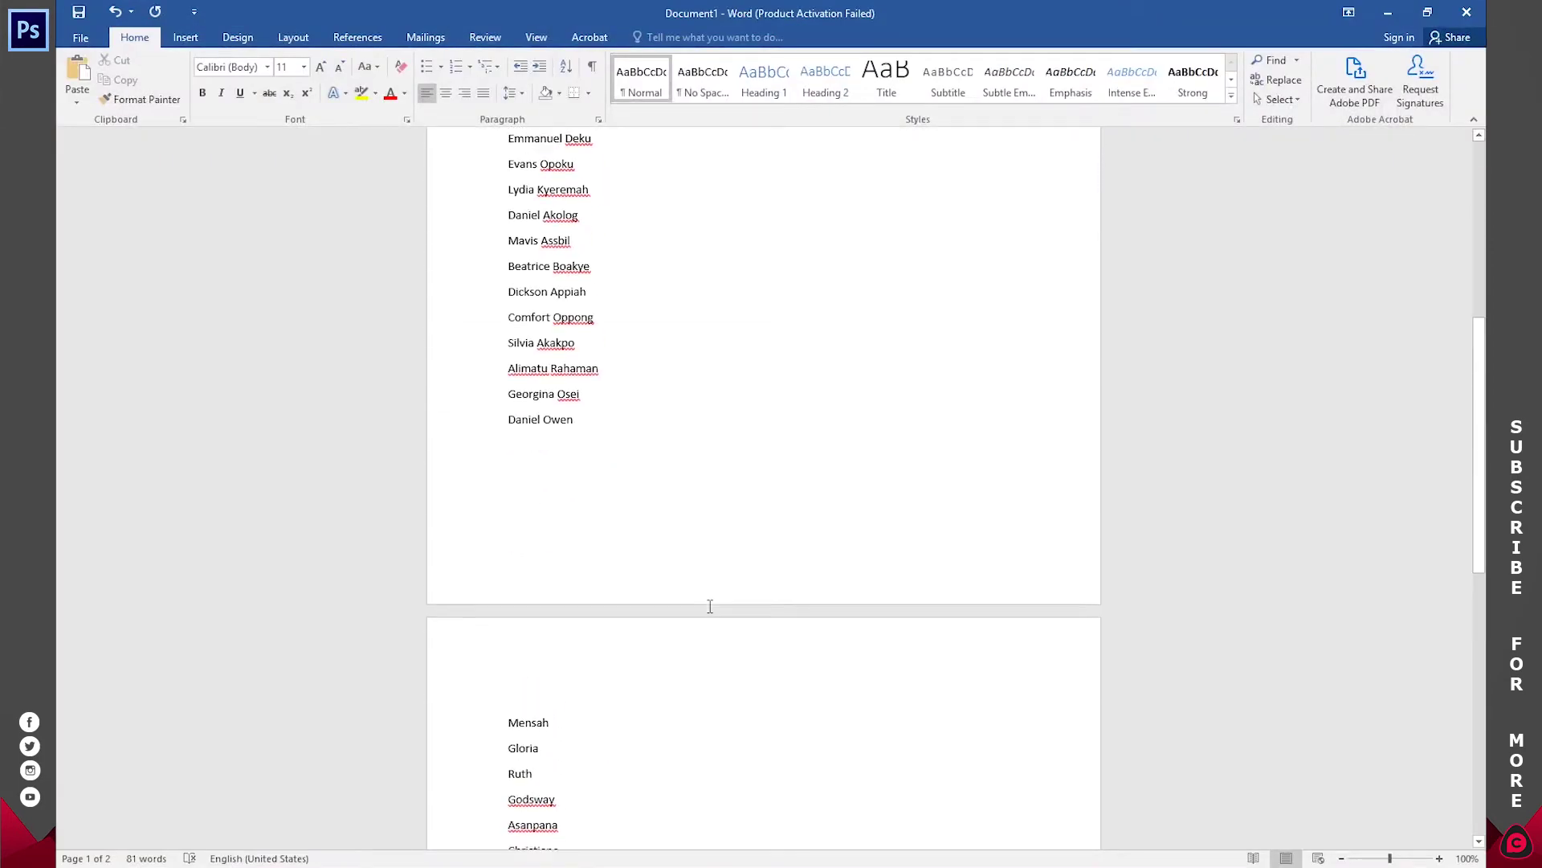
drag(575, 422, 554, 132)
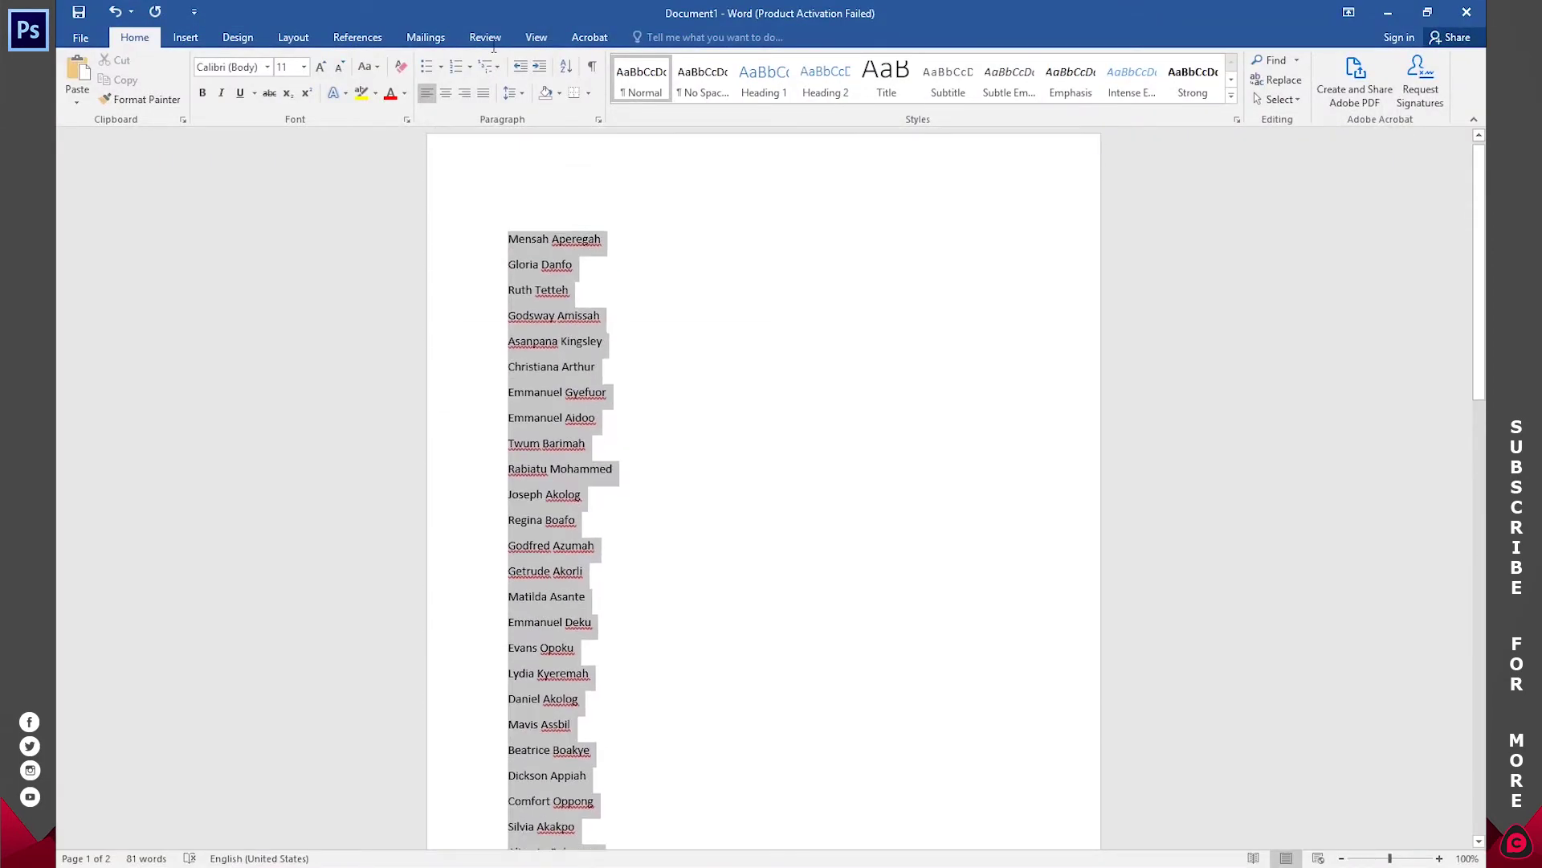
click(688, 551)
scroll(688, 552, down, 8)
scroll(691, 556, down, 4)
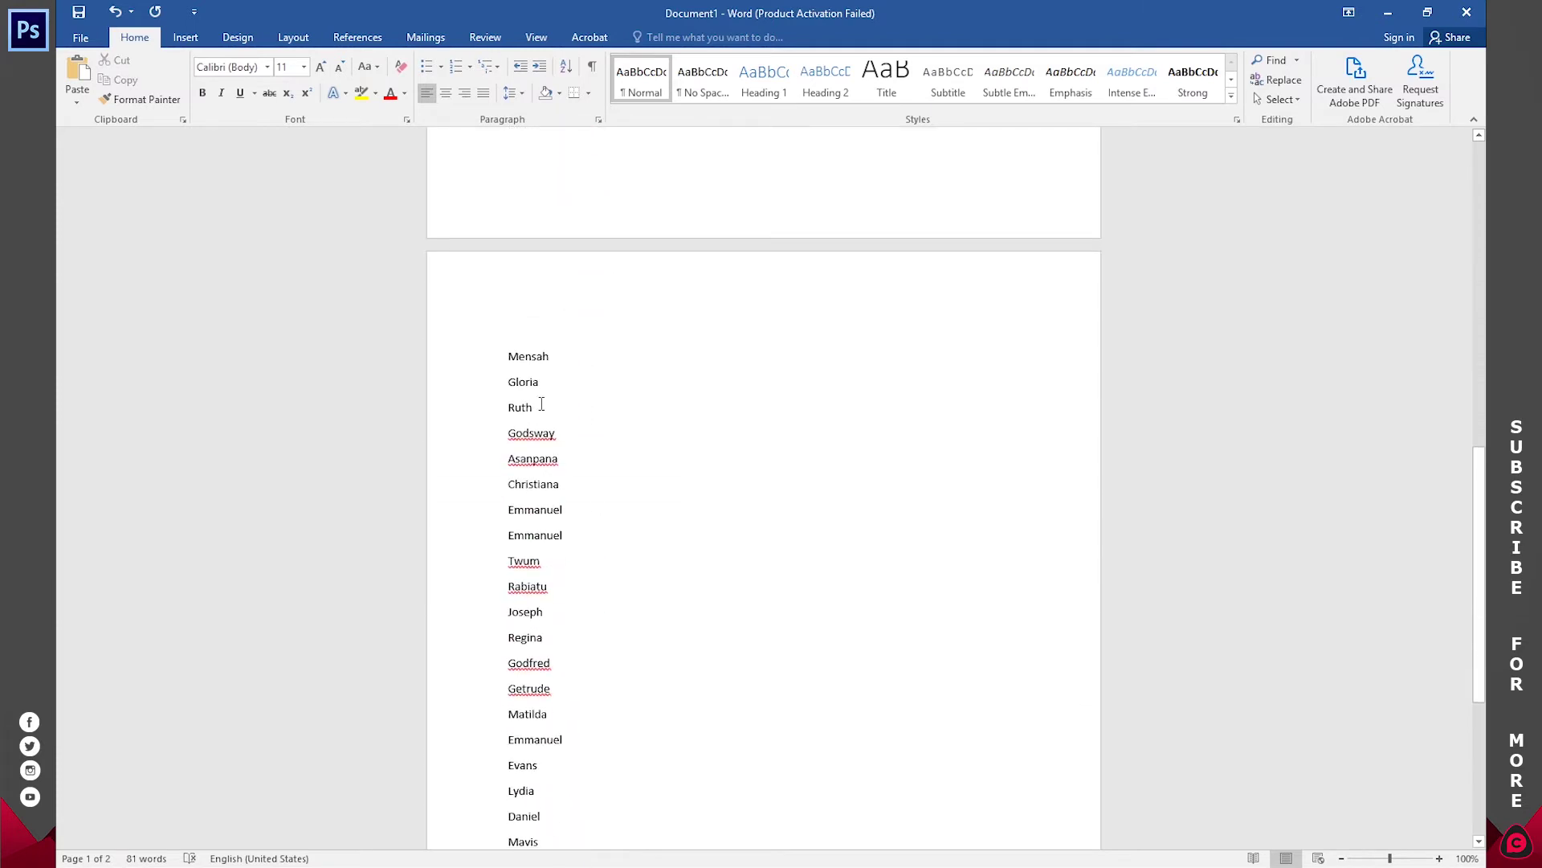
drag(511, 355, 623, 685)
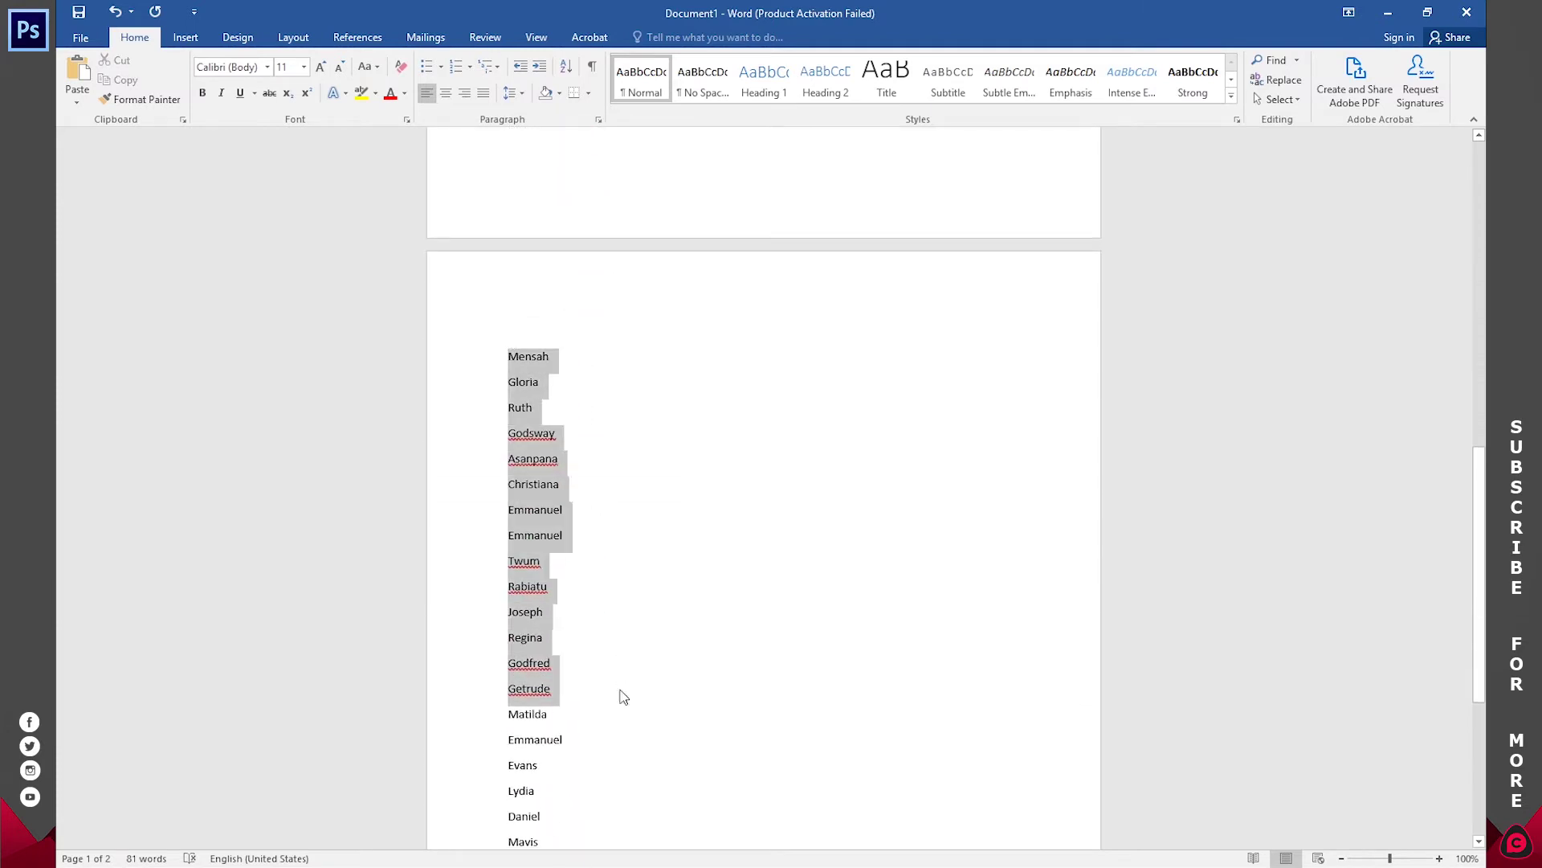
scroll(622, 687, down, 2)
click(622, 689)
scroll(632, 511, up, 6)
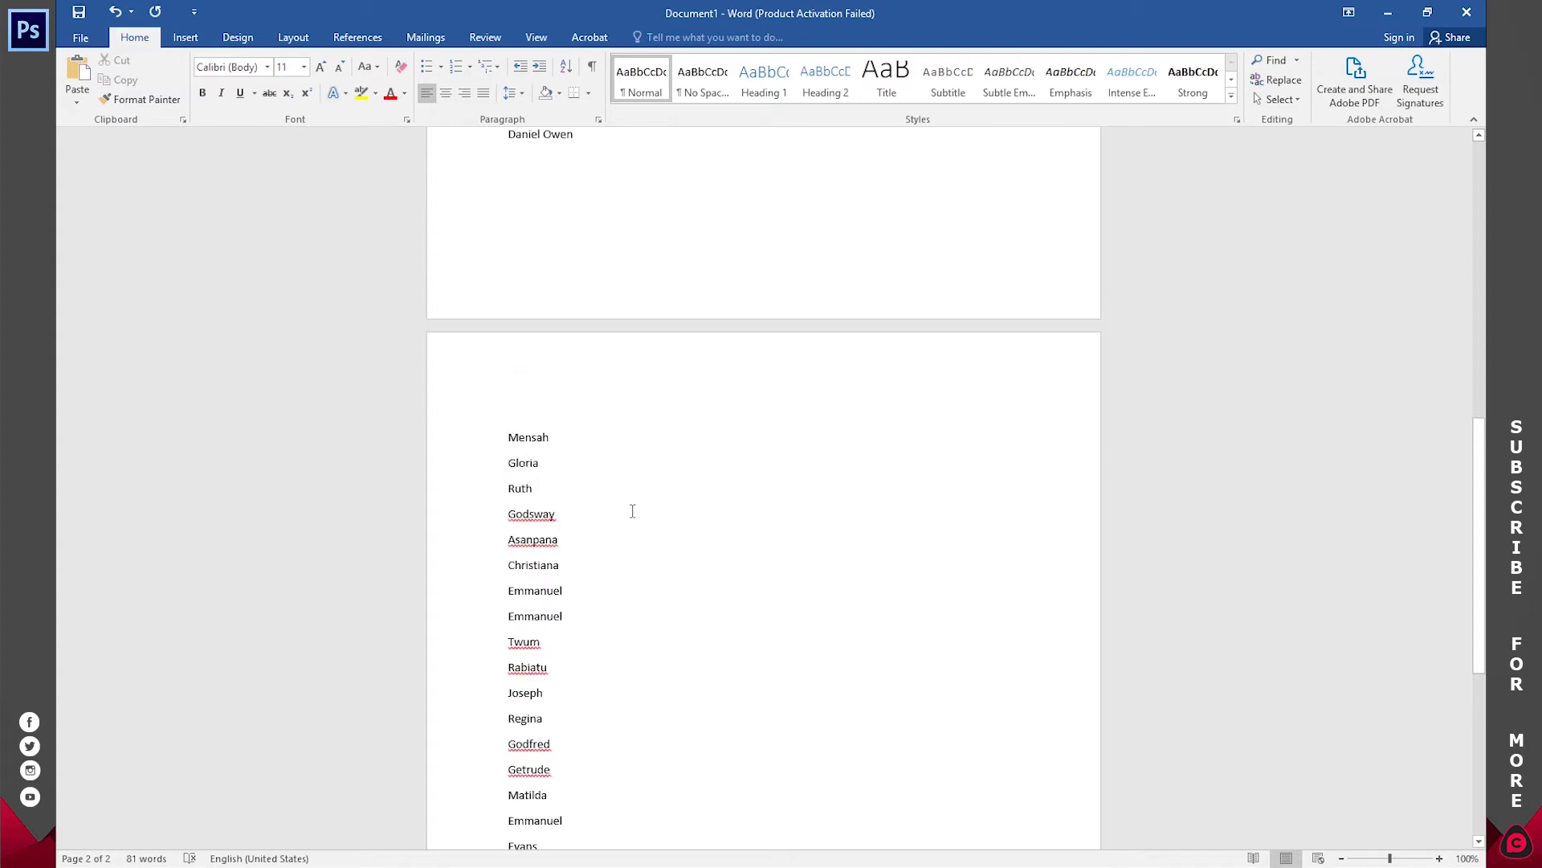
scroll(632, 511, up, 4)
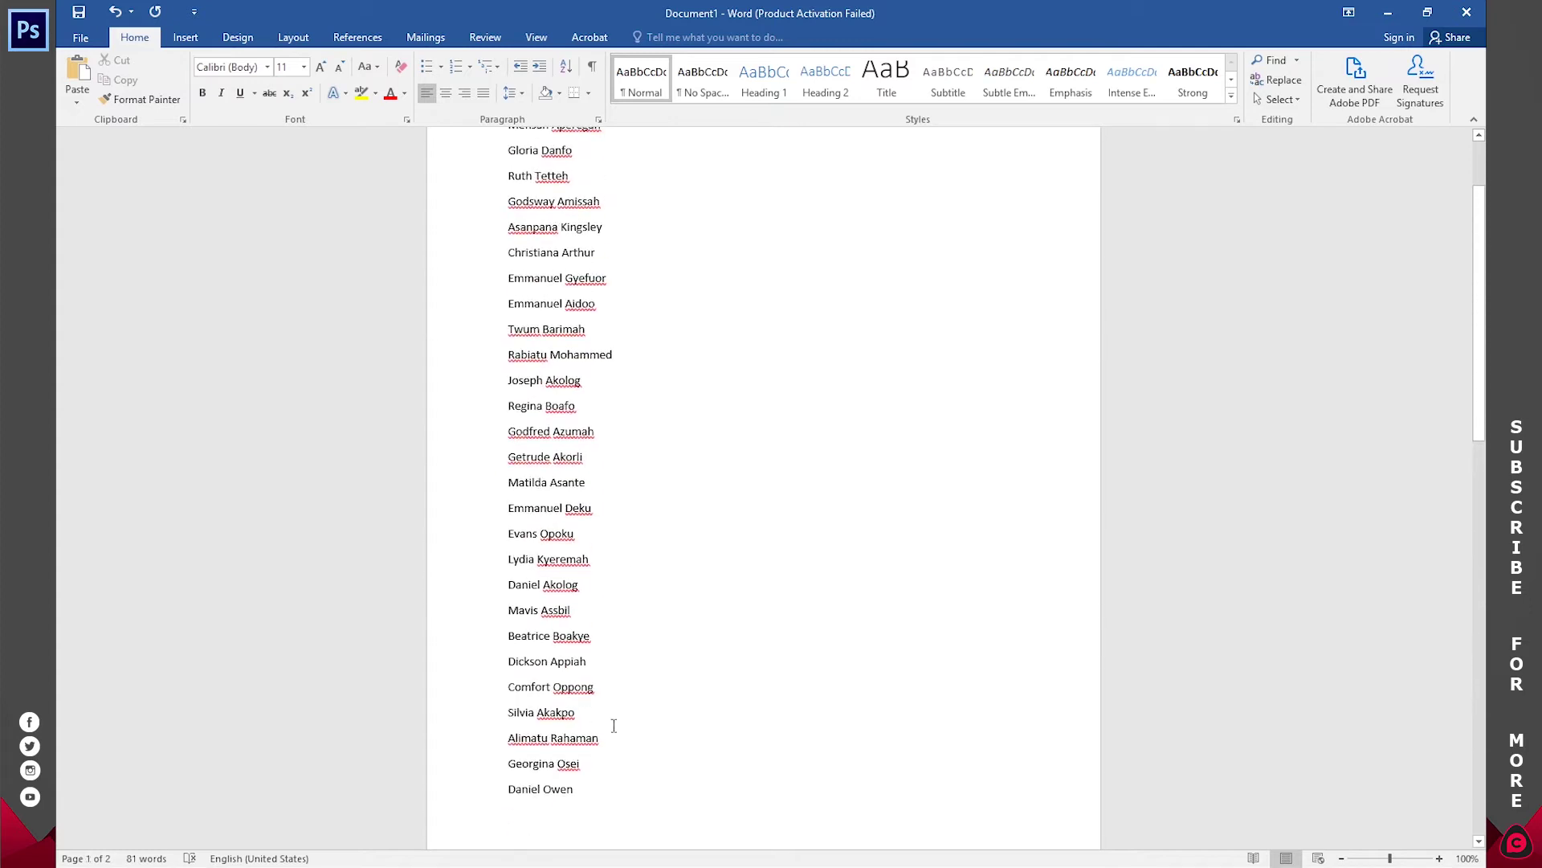
Step: Copy page 1's complete list of full names and minimize Word
drag(589, 801, 482, 113)
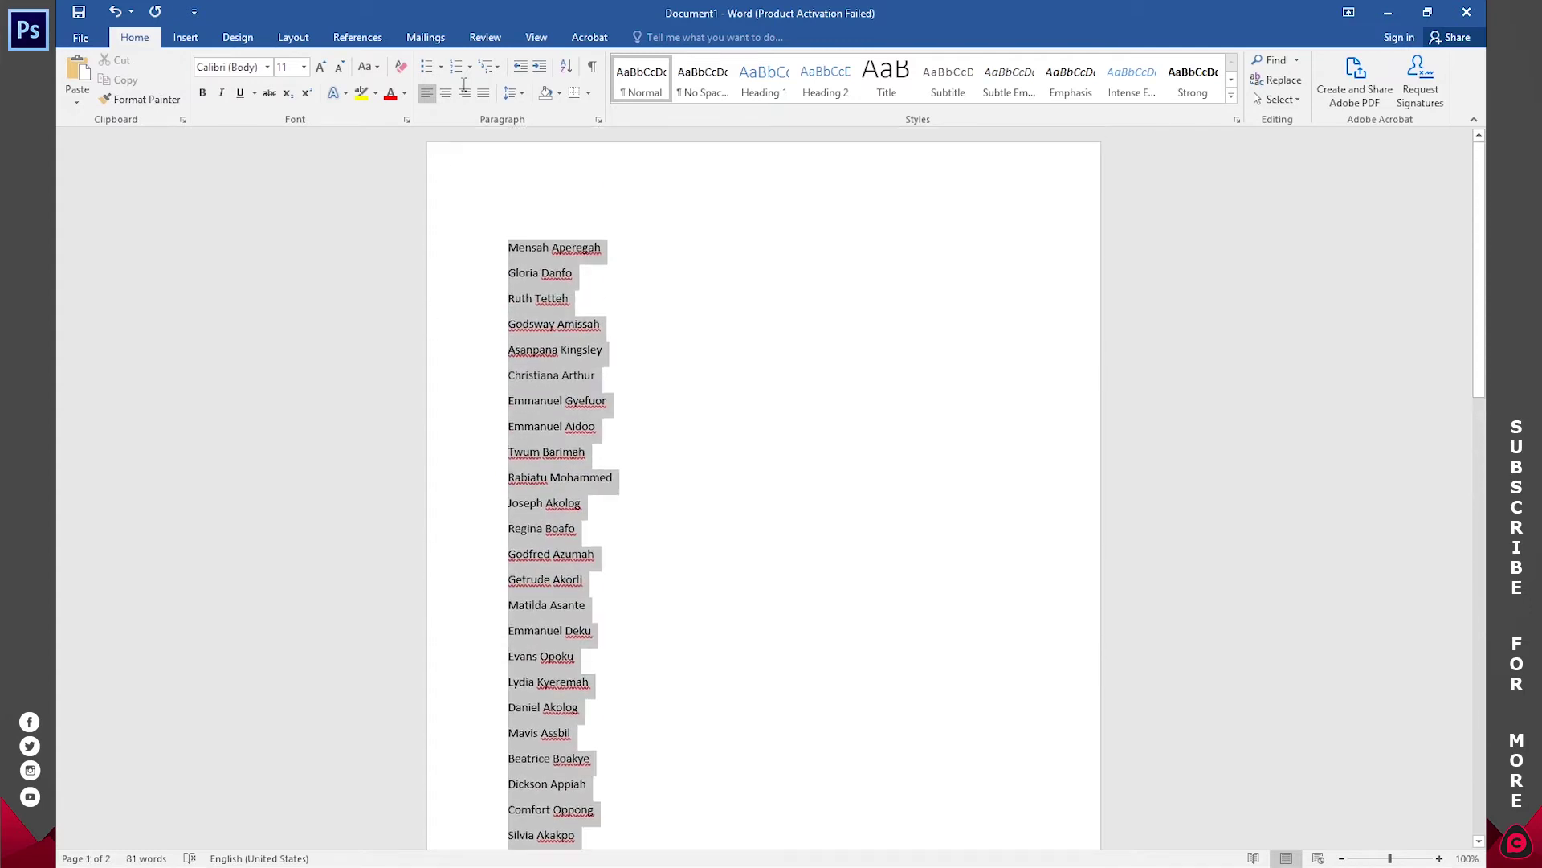
right_click(538, 265)
click(576, 297)
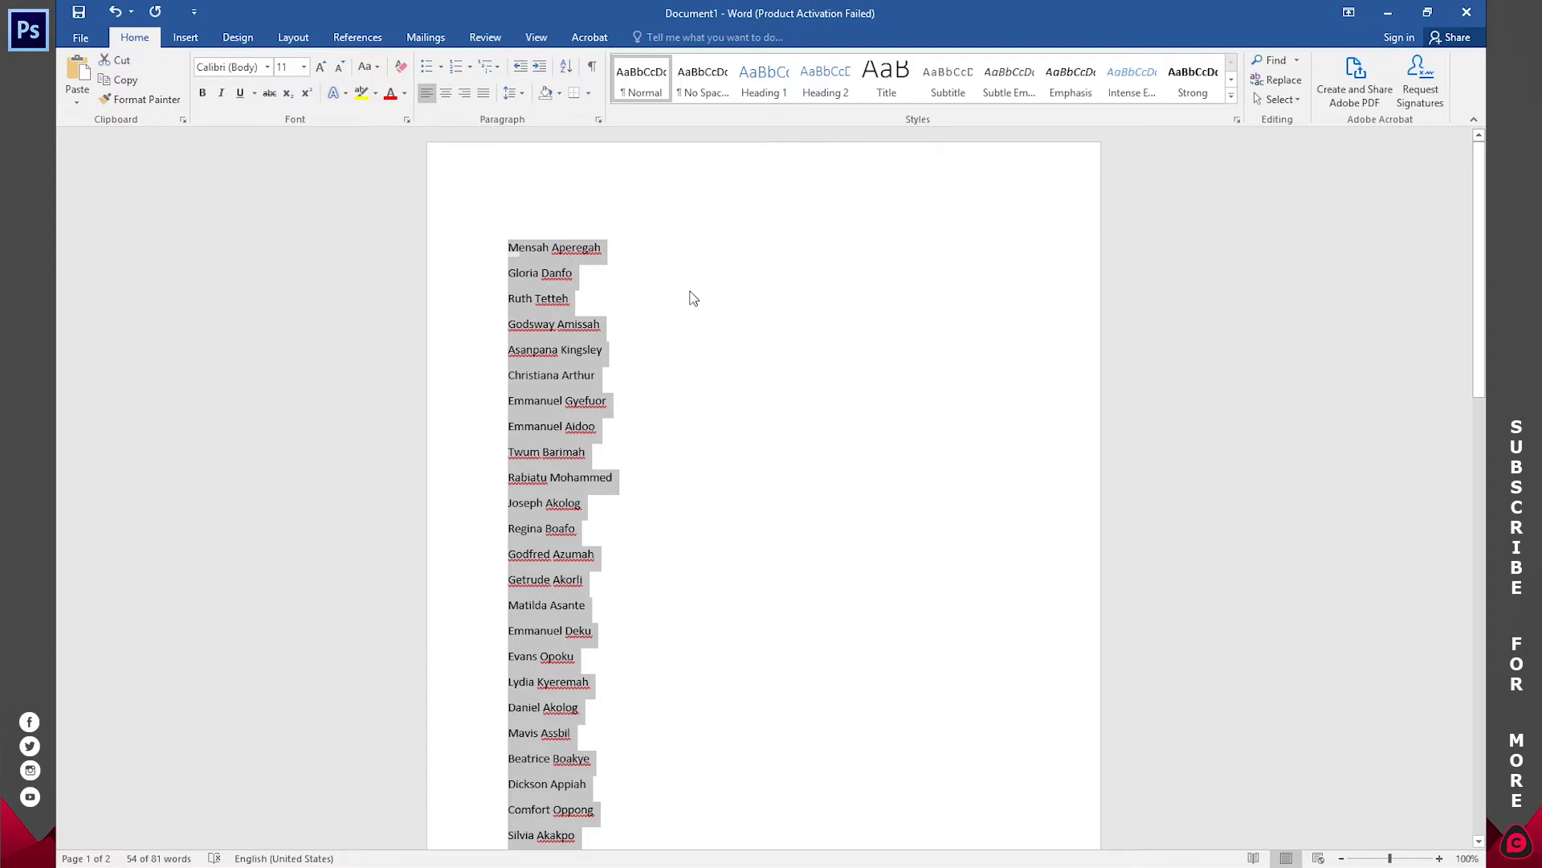
click(1388, 12)
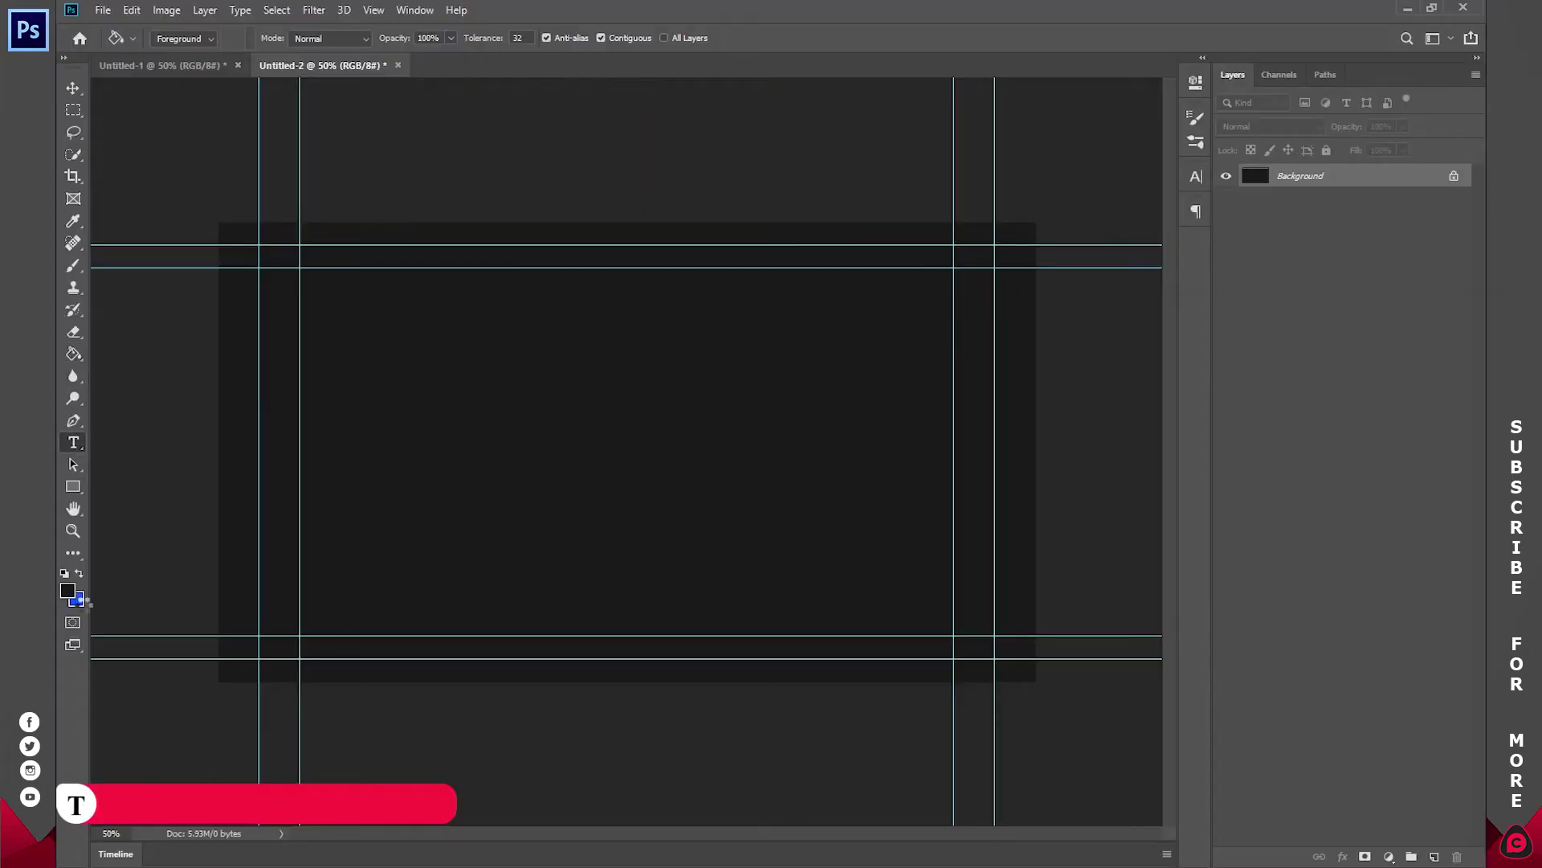
Step: Show the rulers and place a vertical guide at the canvas centre, 13.333 in
key(t)
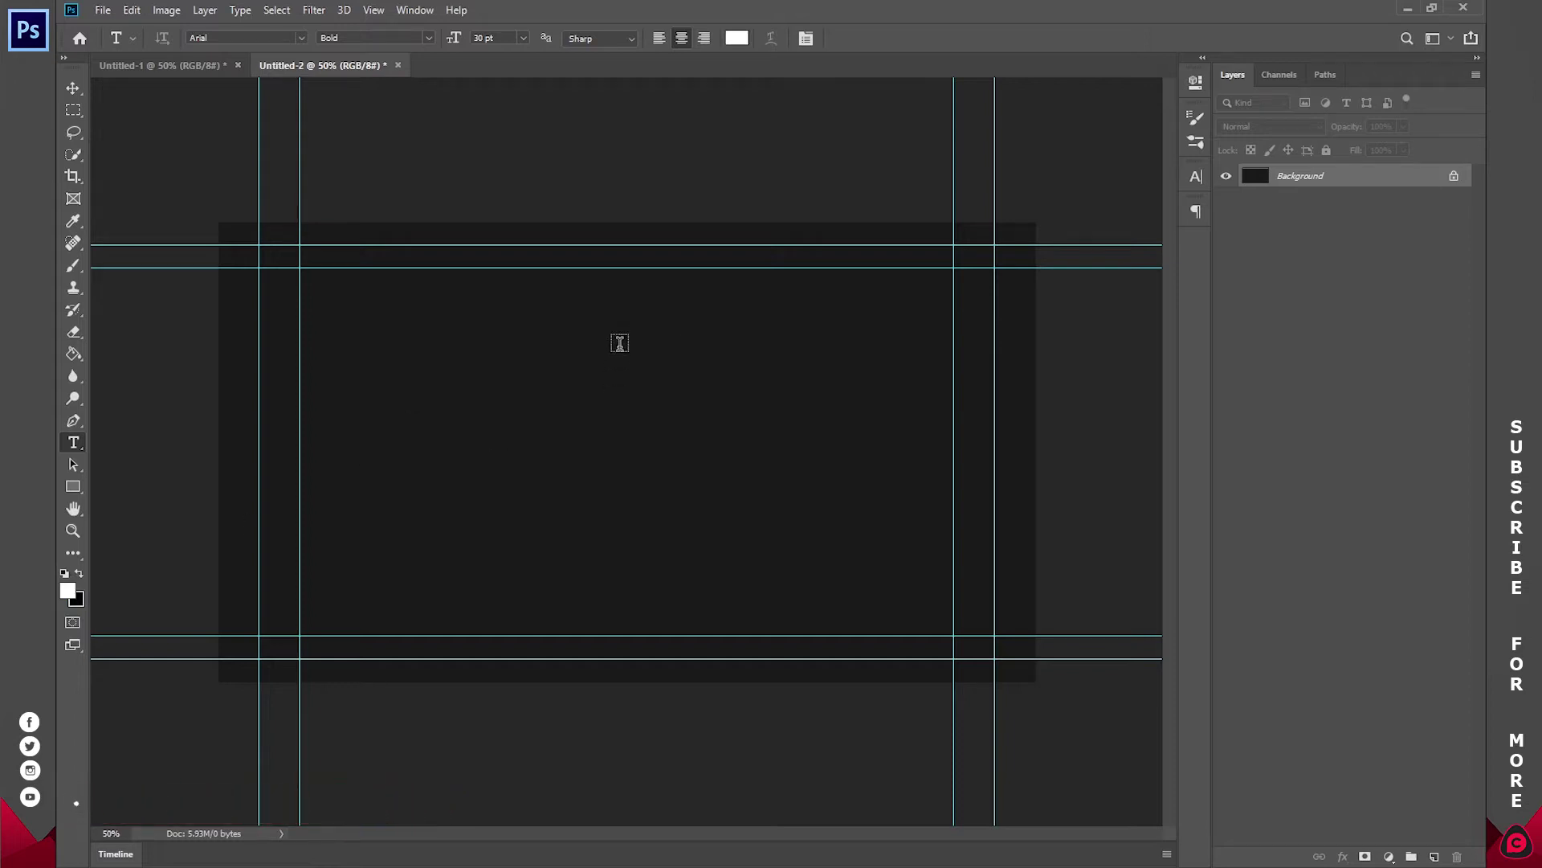
key(ctrl+r)
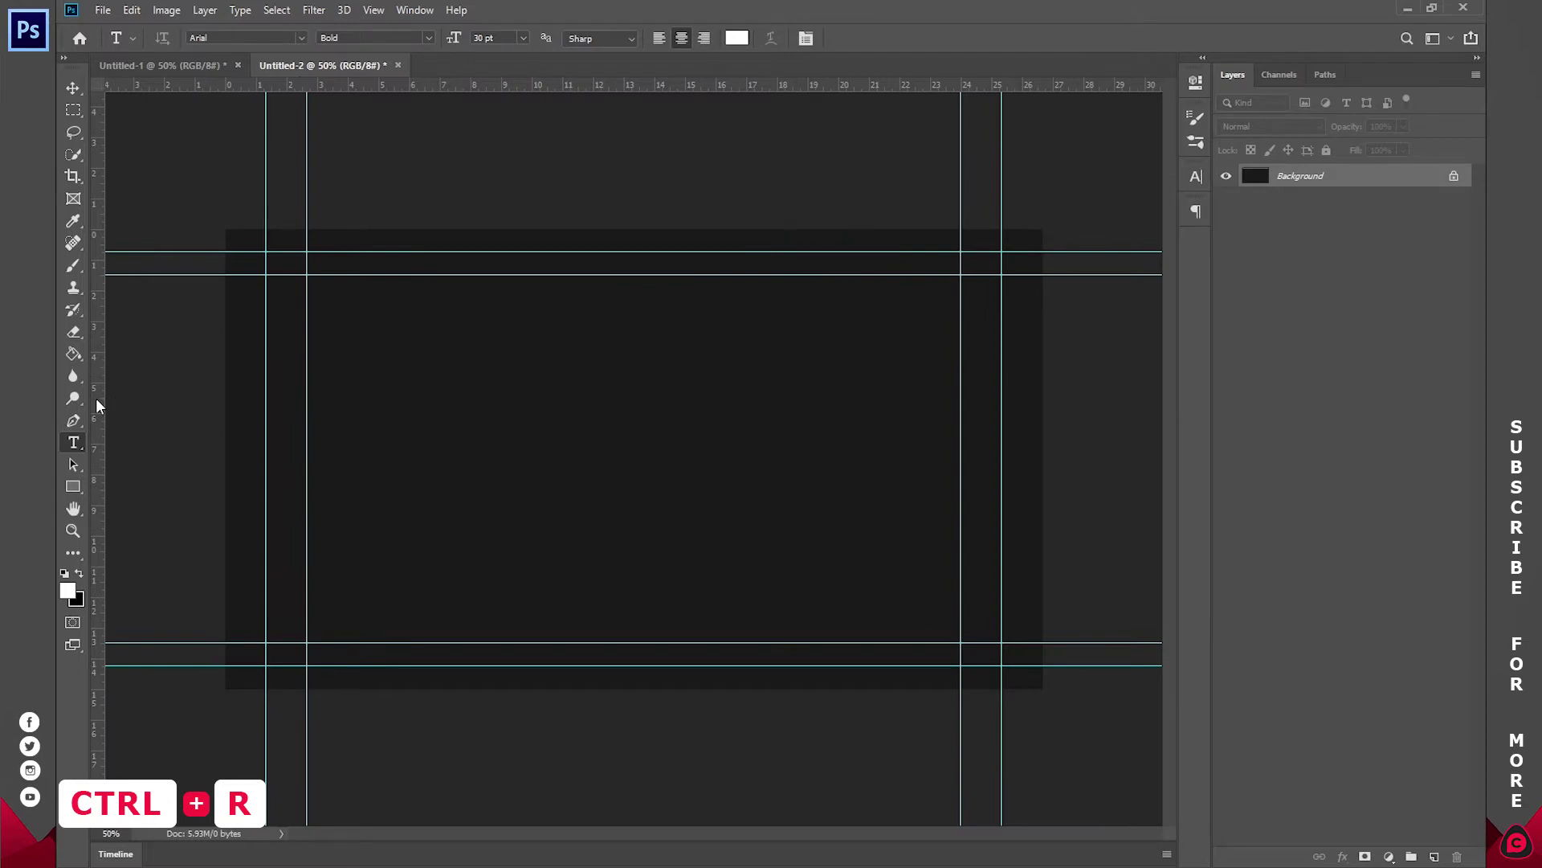
drag(94, 397, 634, 377)
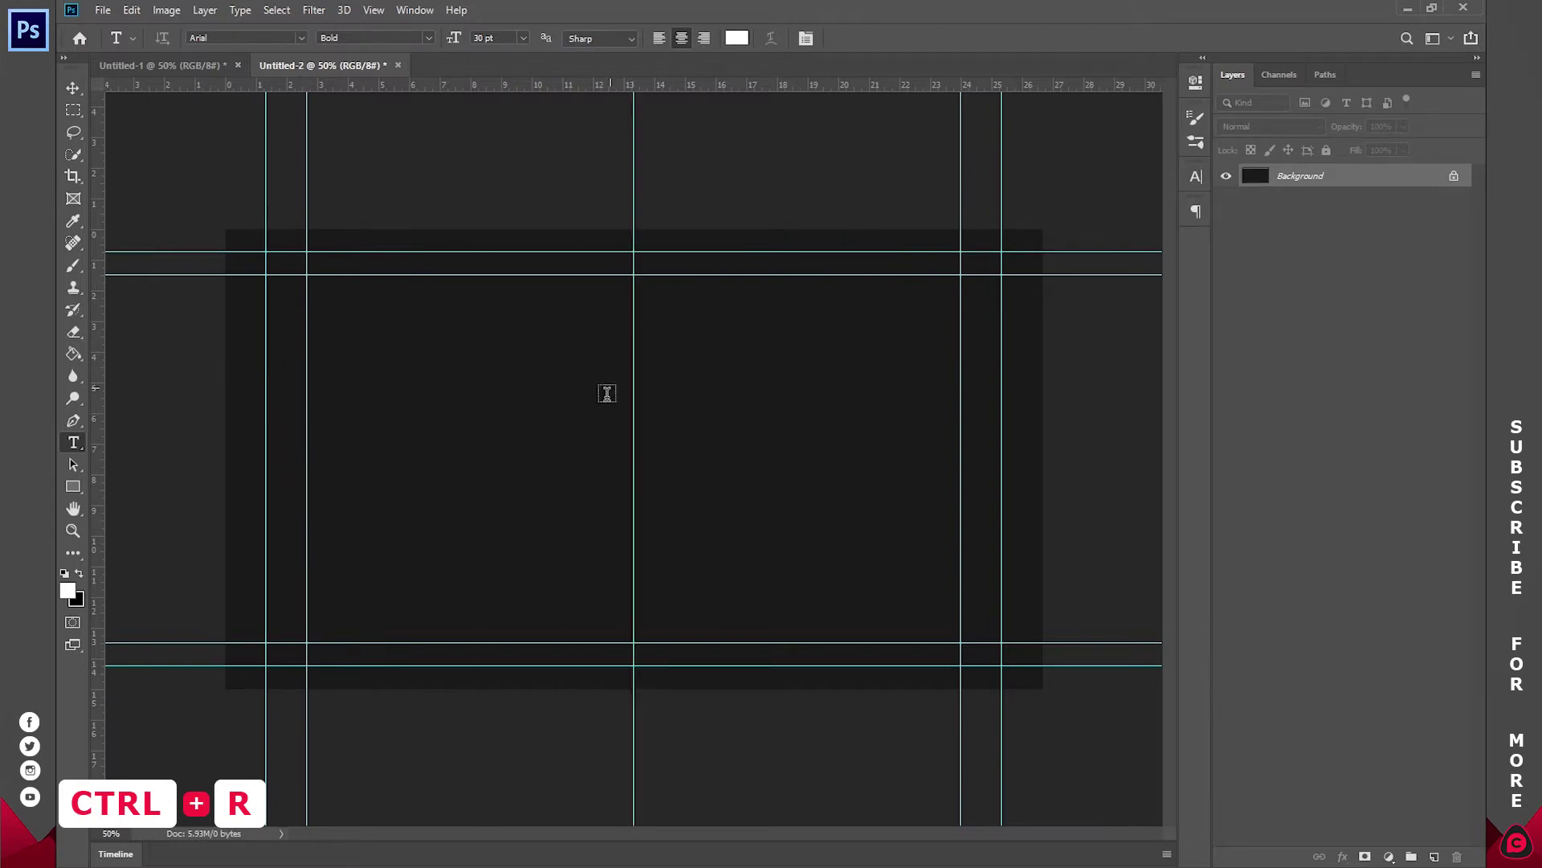
Step: Paste the name list into a new text layer, right-align it, and move it up and right
click(565, 344)
key(ctrl+v)
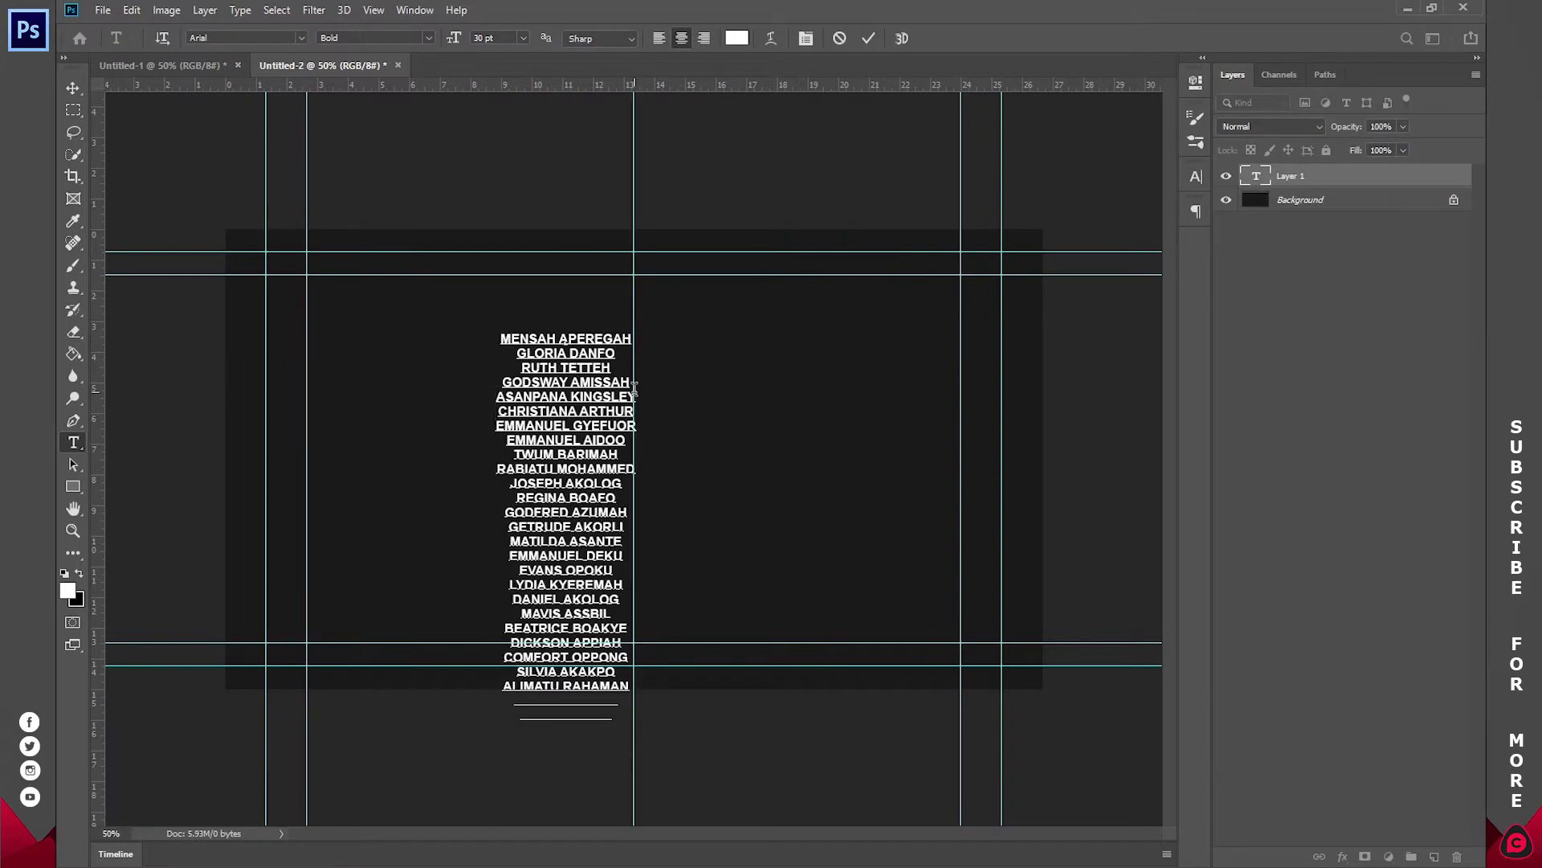
key(ctrl+a)
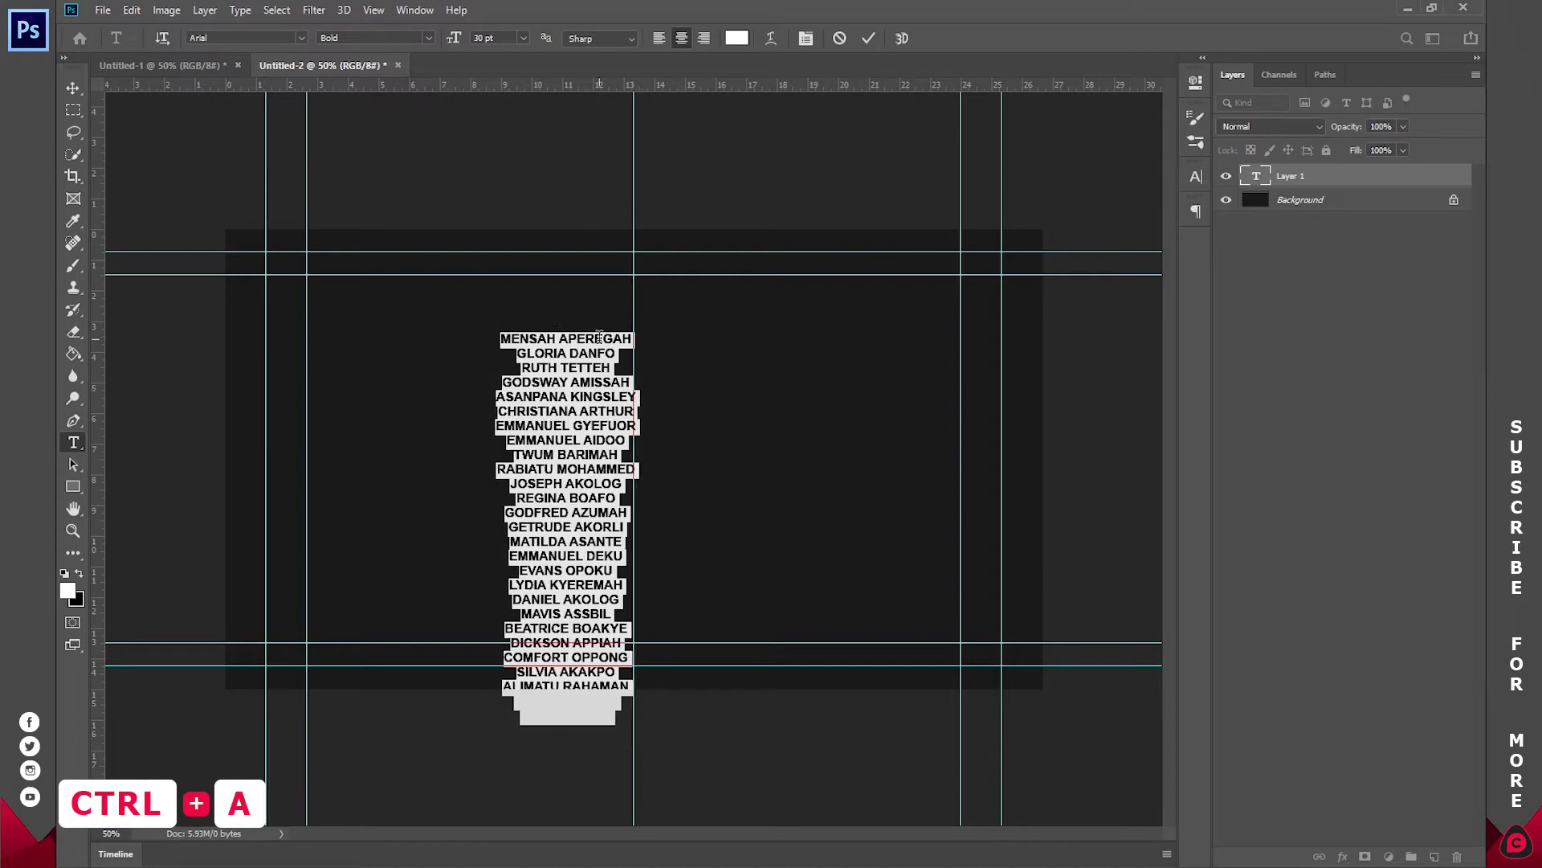
click(701, 38)
click(554, 418)
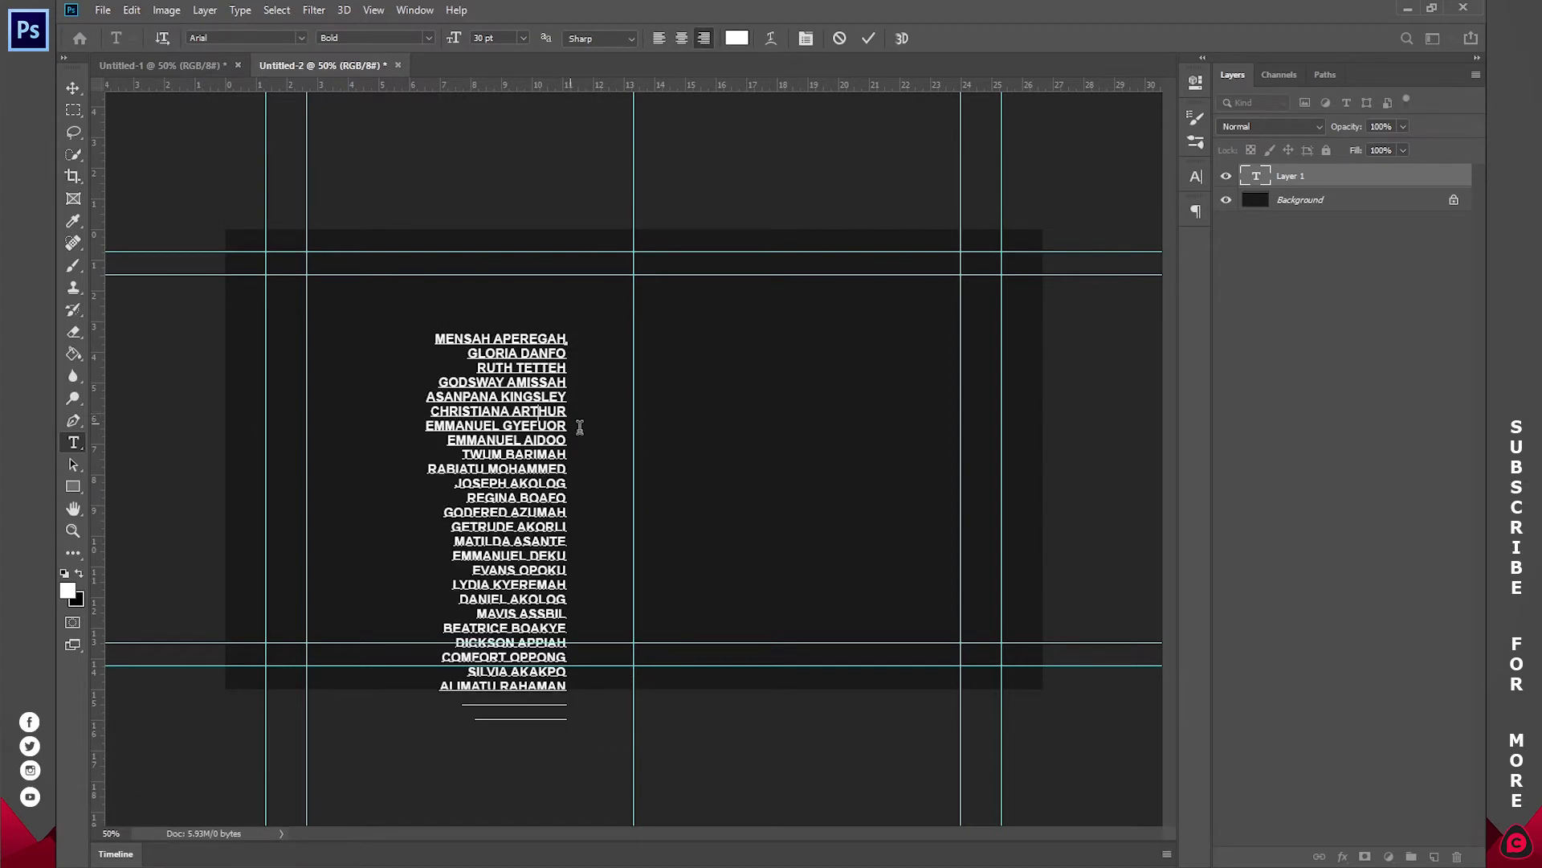
drag(594, 446, 629, 389)
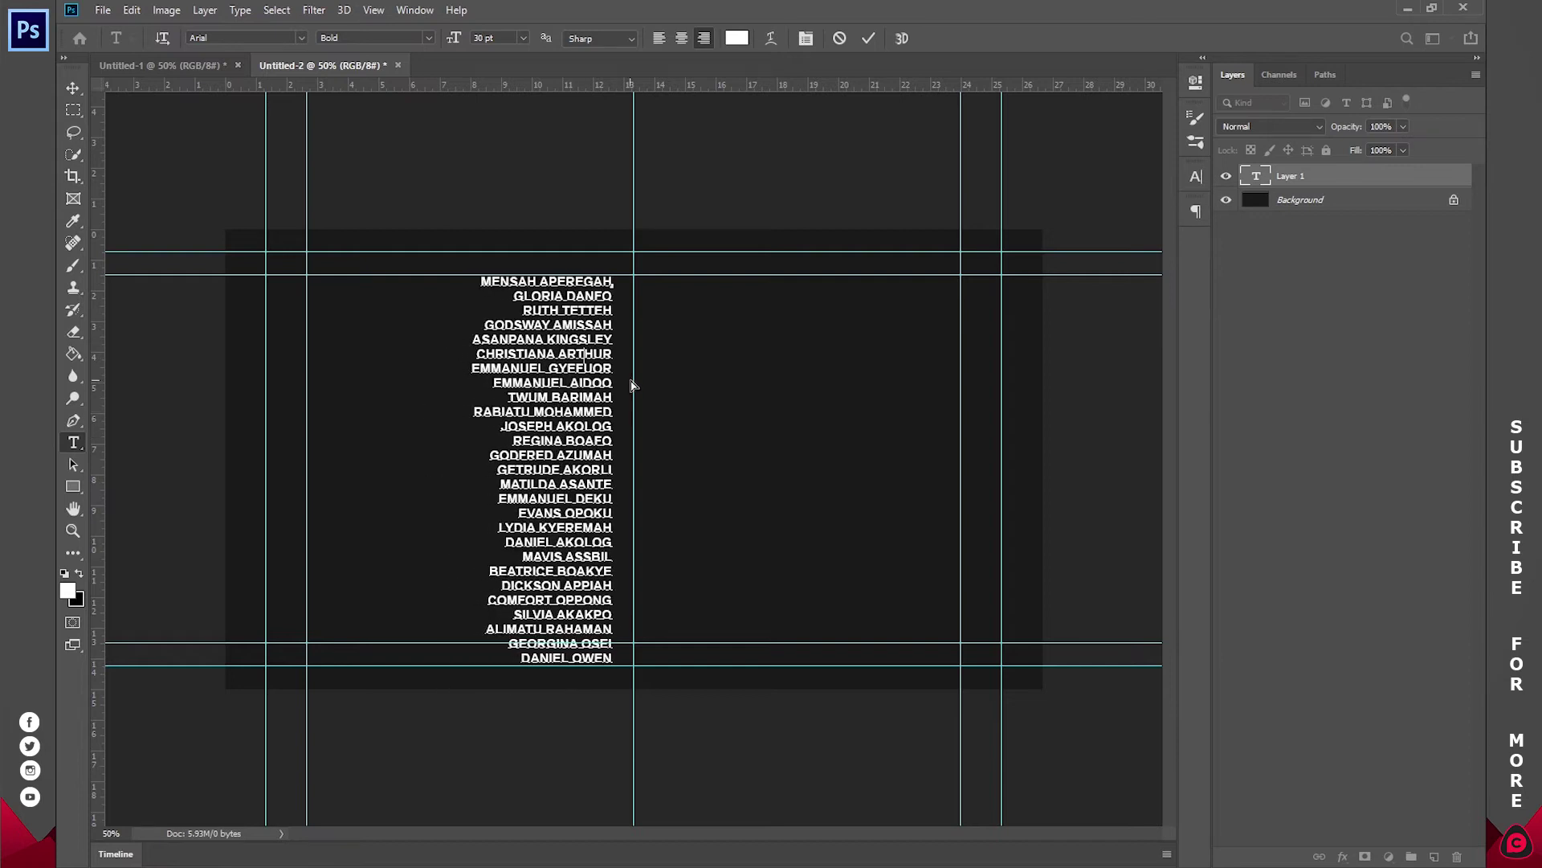
Step: Paste a second copy of the names after DANIEL OWEN and commit the text layer
key(ctrl+a)
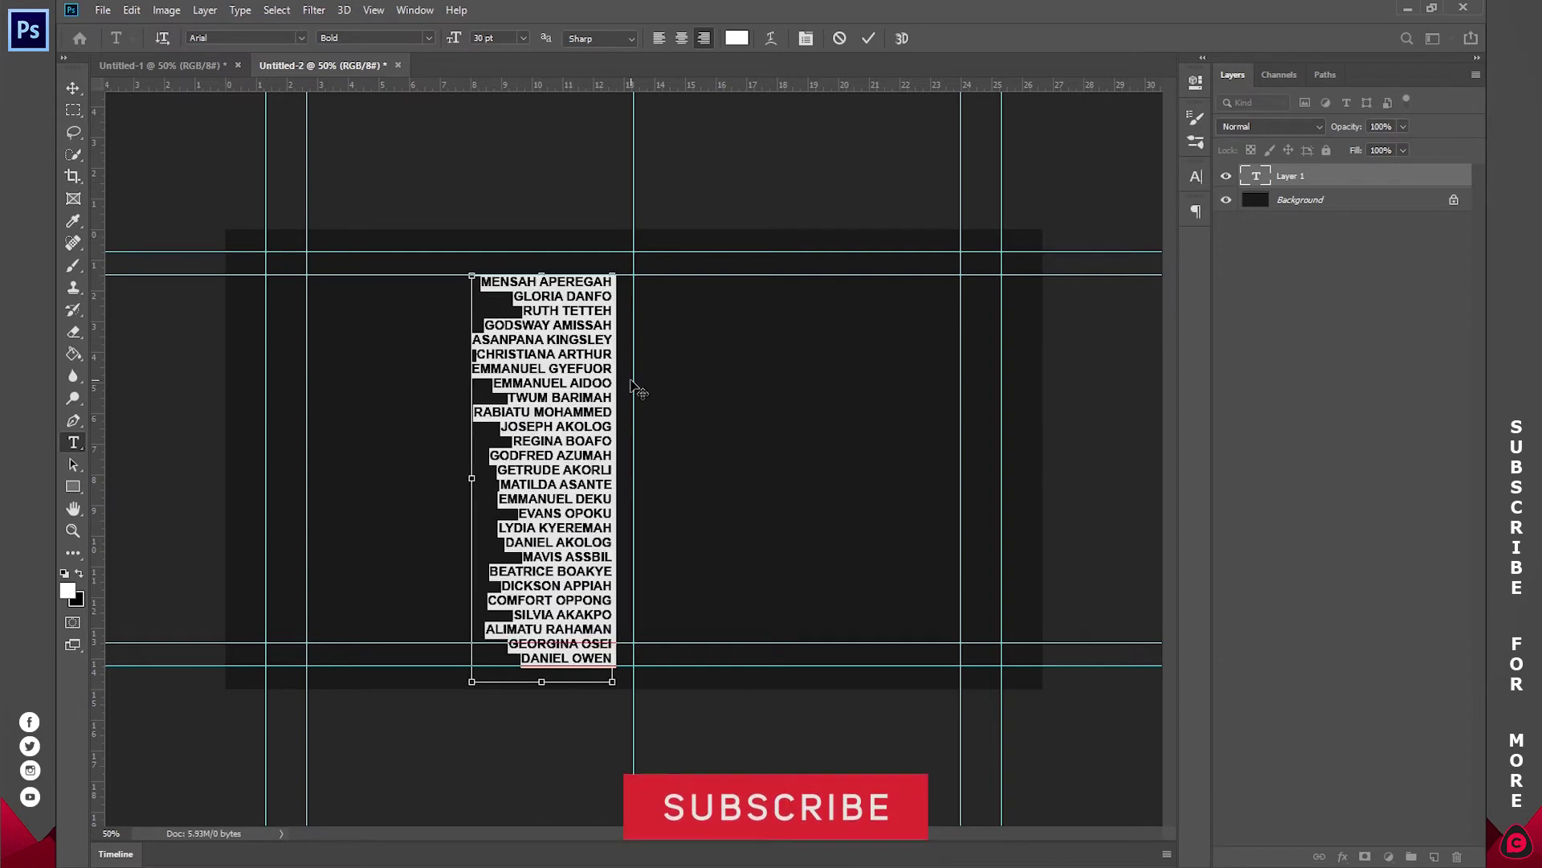
click(613, 658)
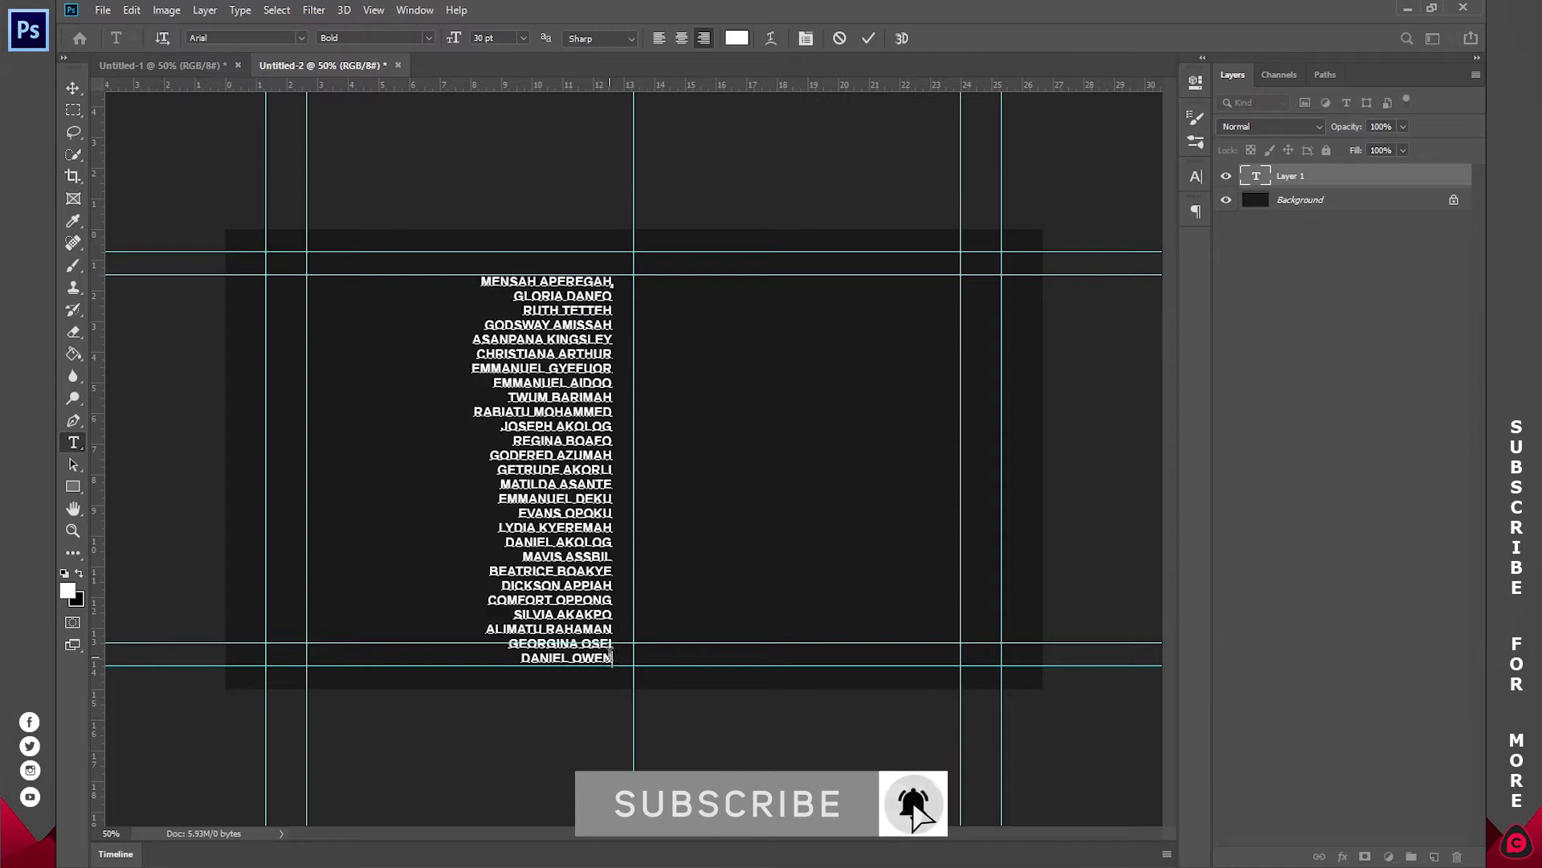
key(Return)
key(ctrl+v)
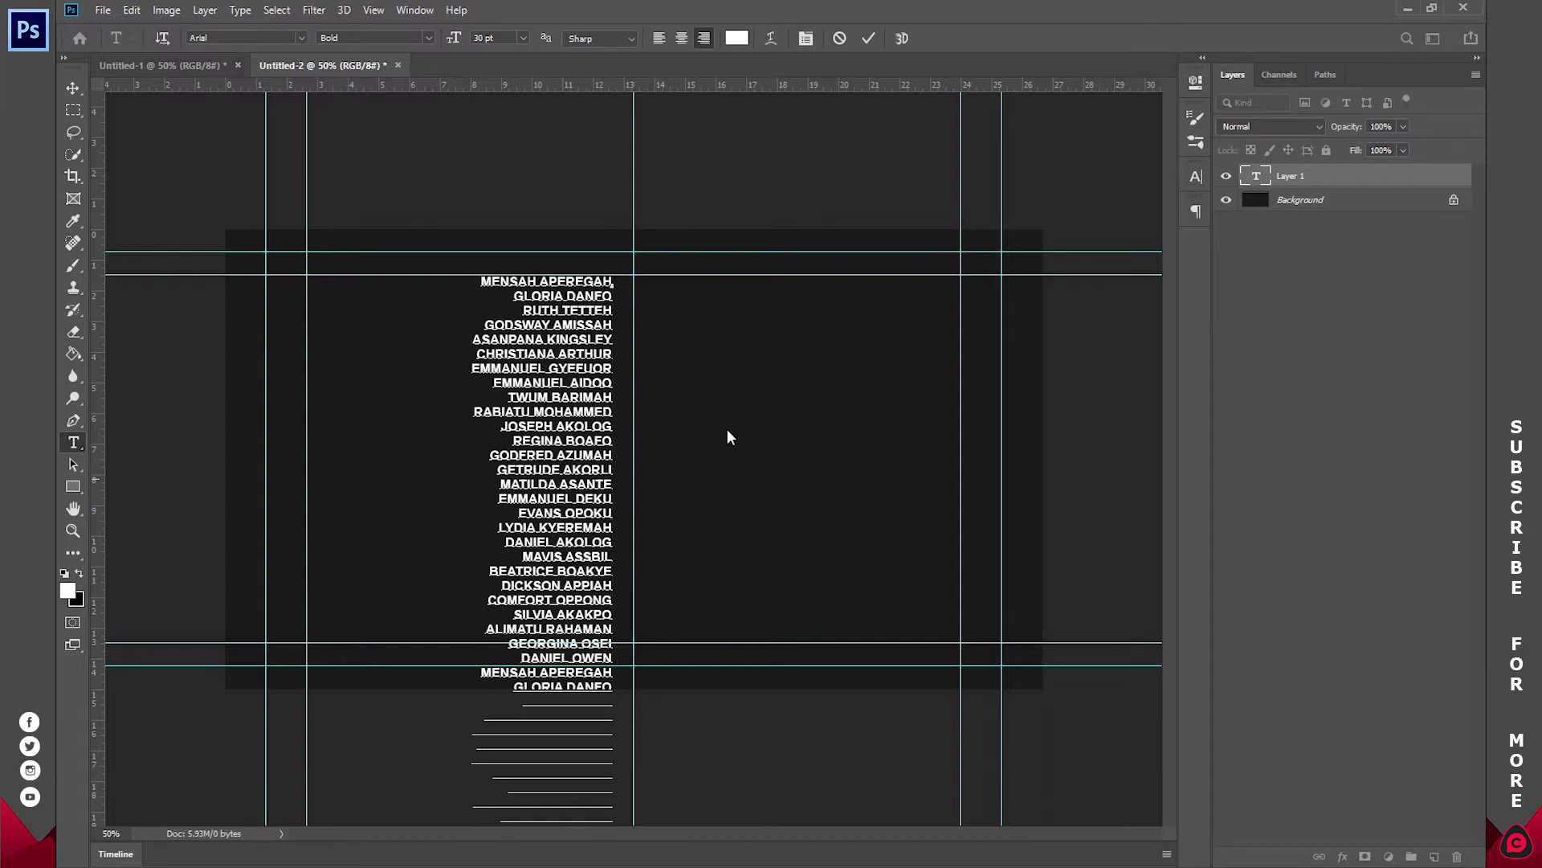
click(861, 40)
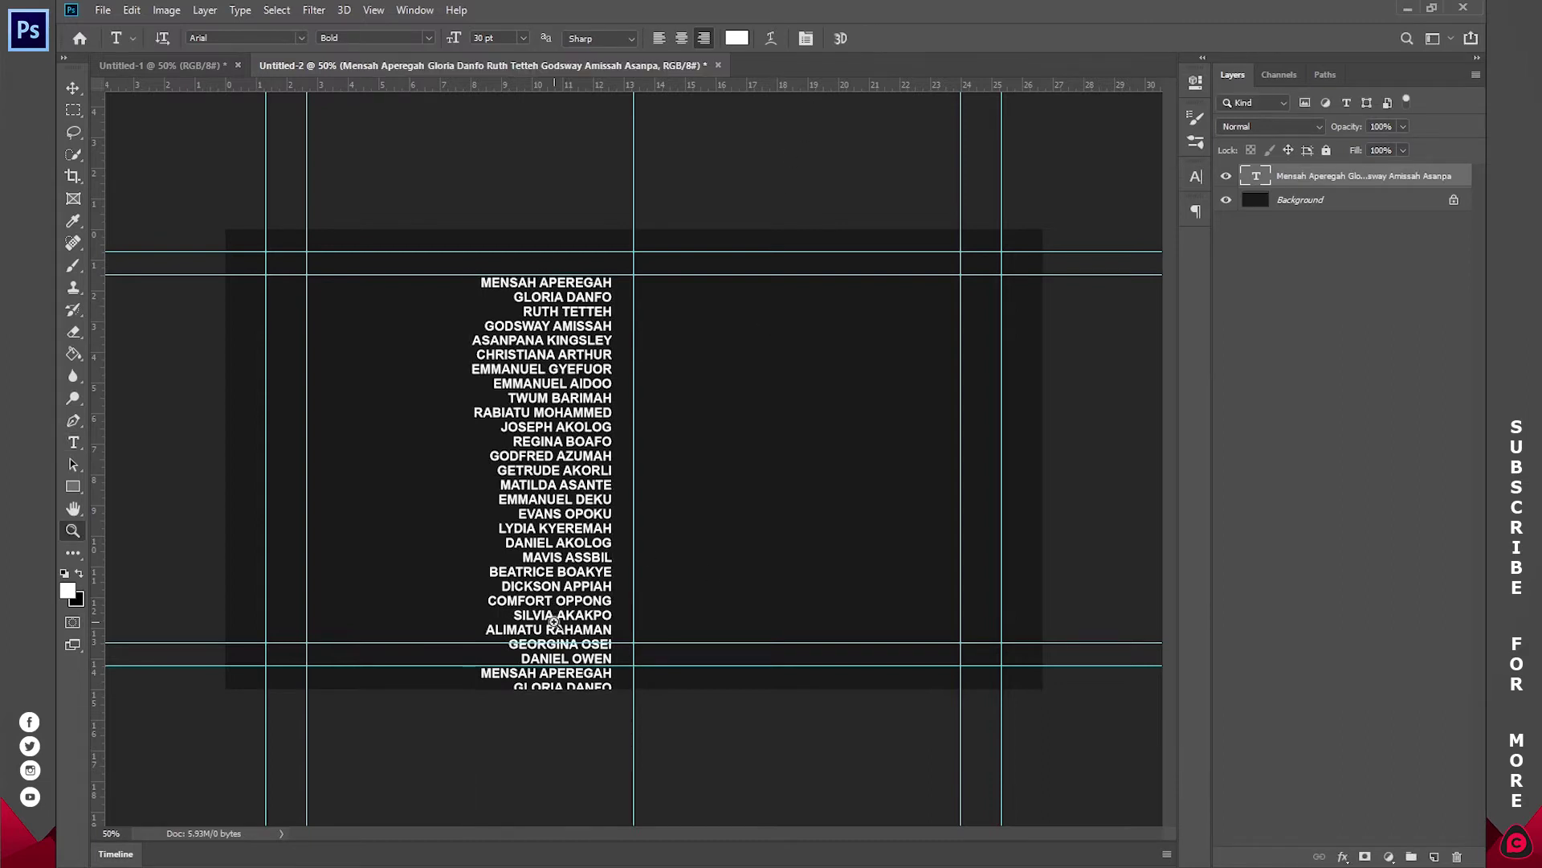
Step: Crop with the W x H x Resolution preset, extending the canvas down to about 111 in tall
key(z)
alt+click(590, 587)
alt+click(591, 585)
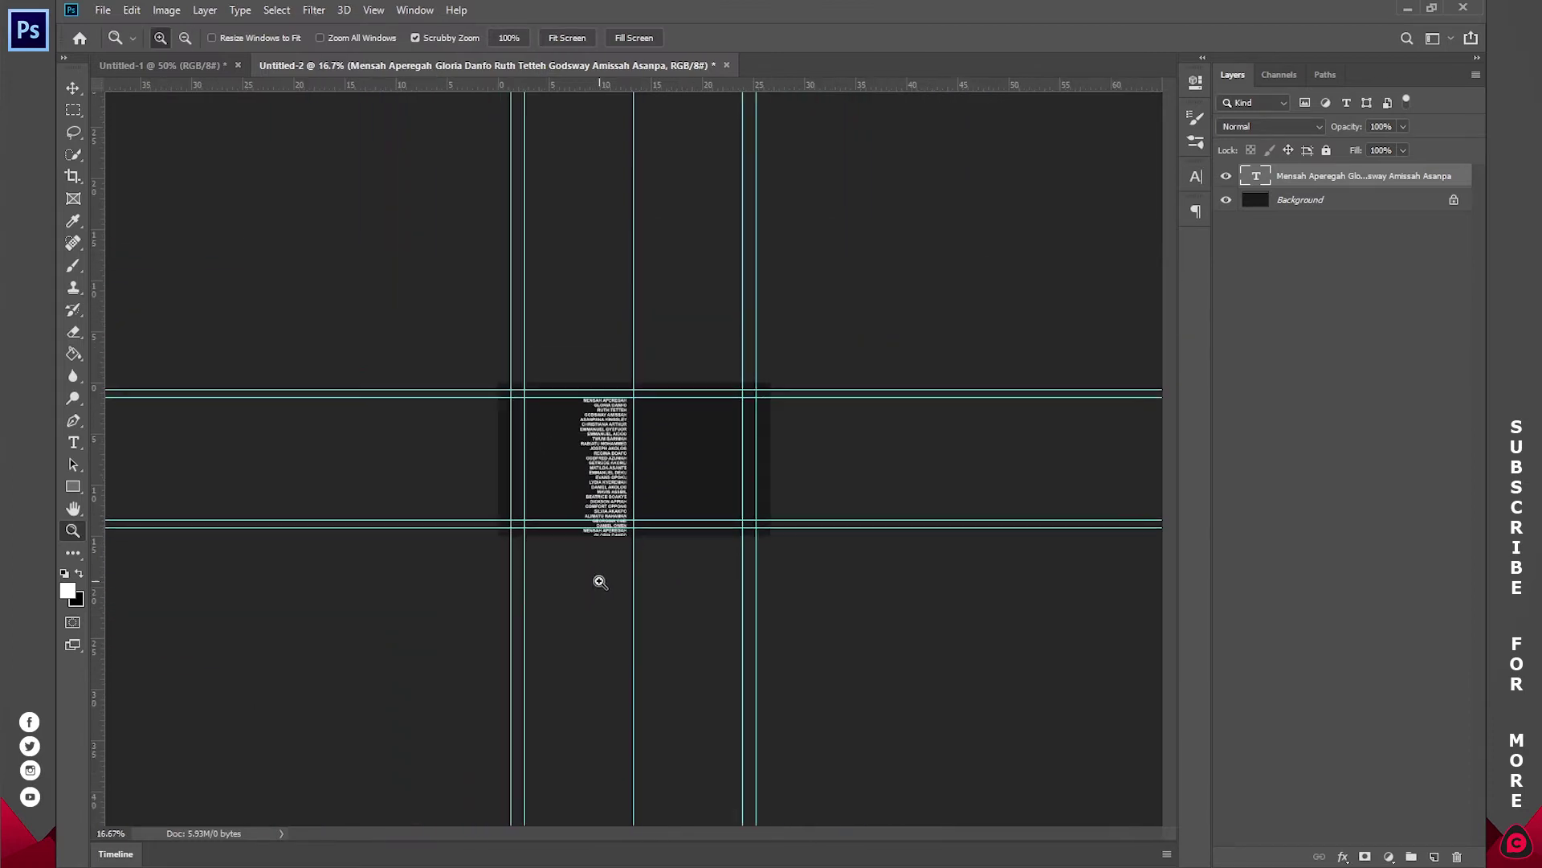
click(76, 173)
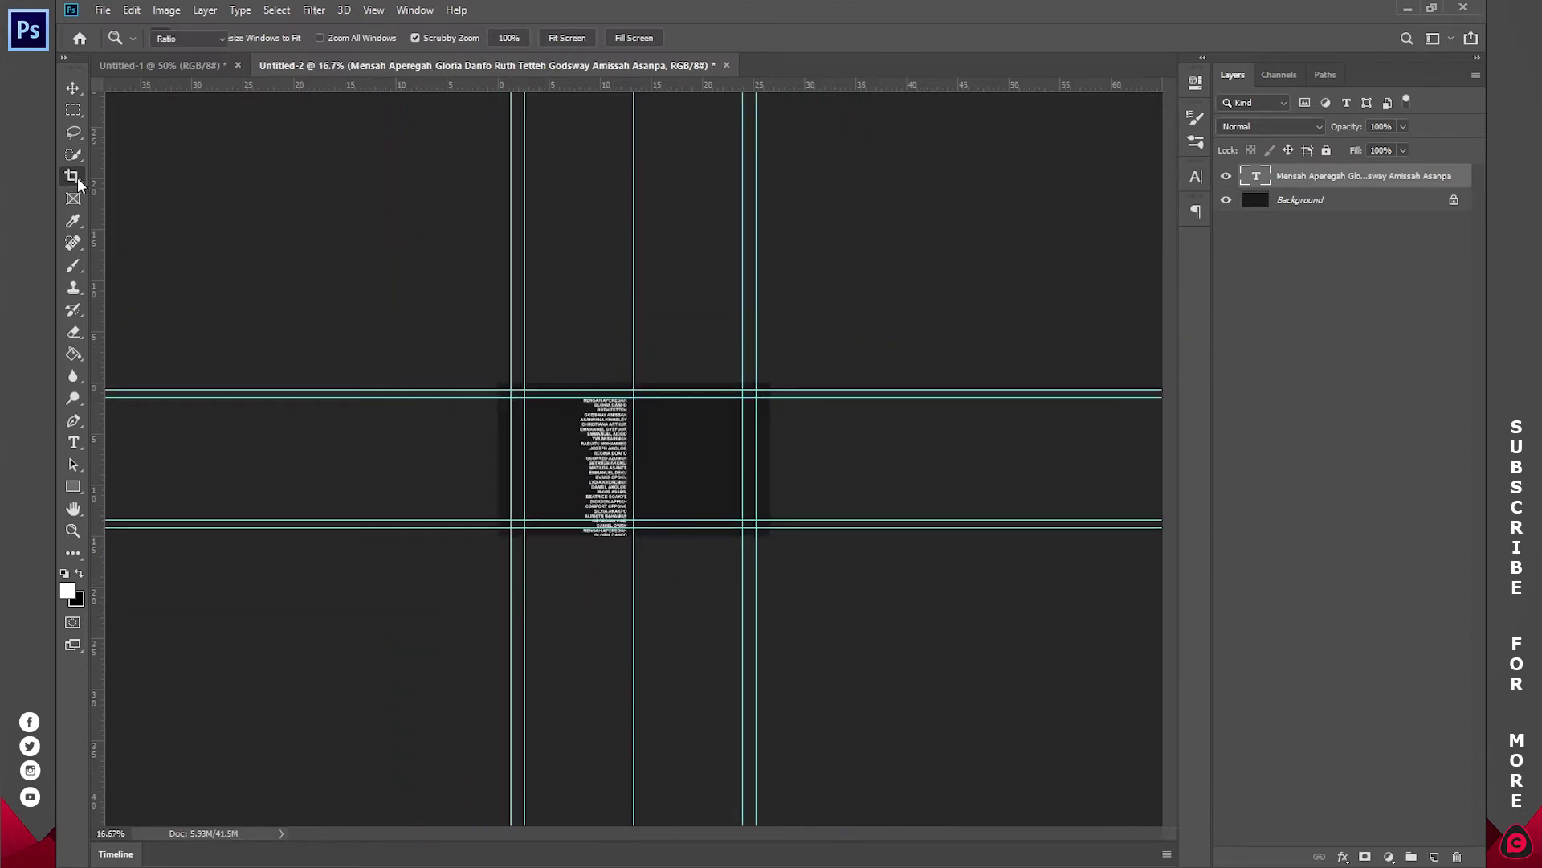
click(191, 40)
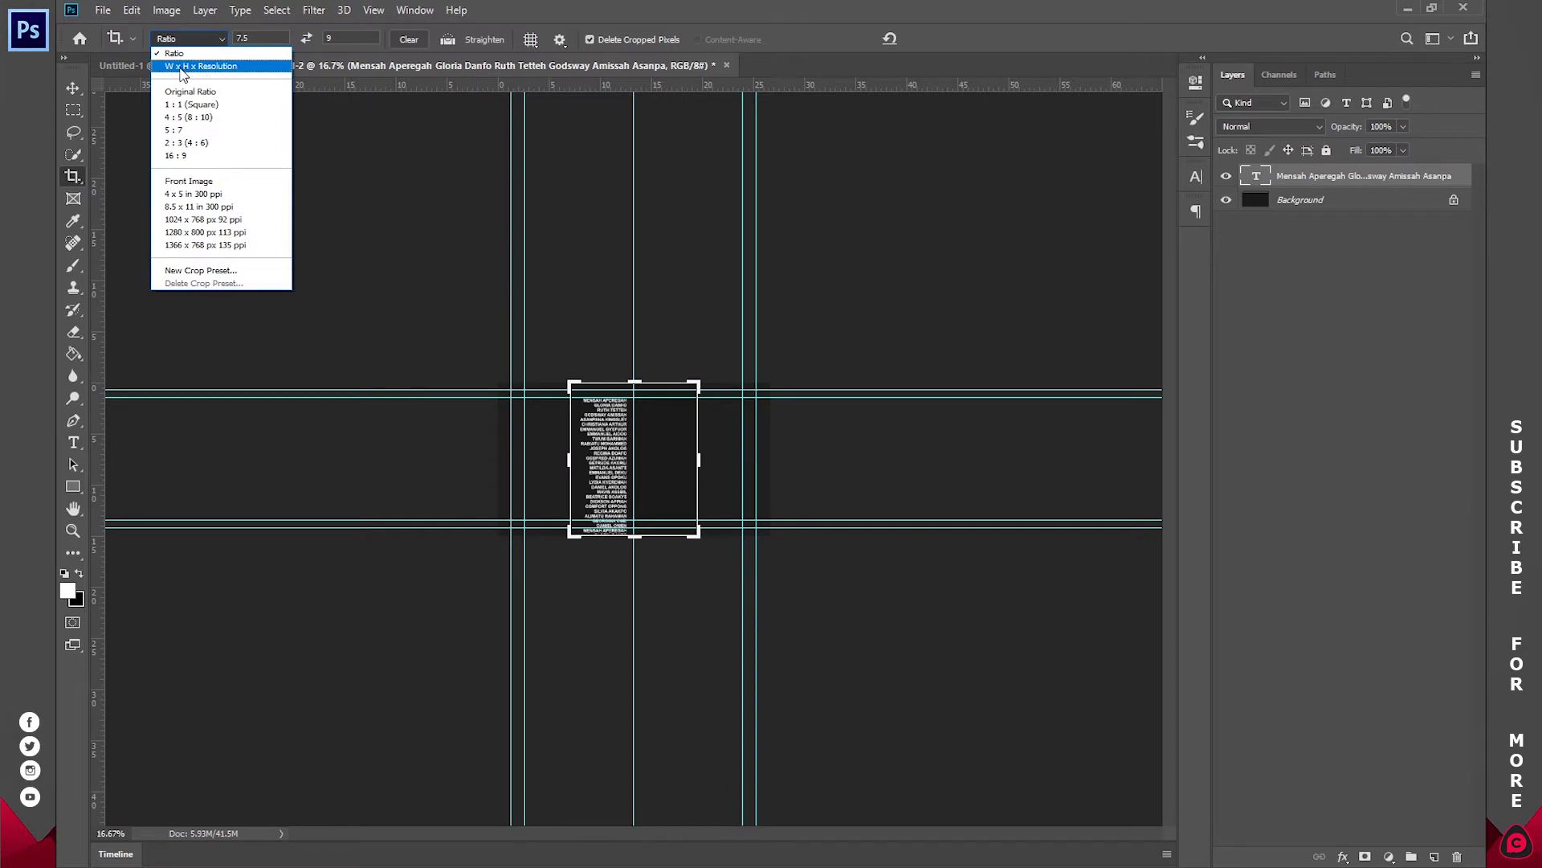
click(213, 67)
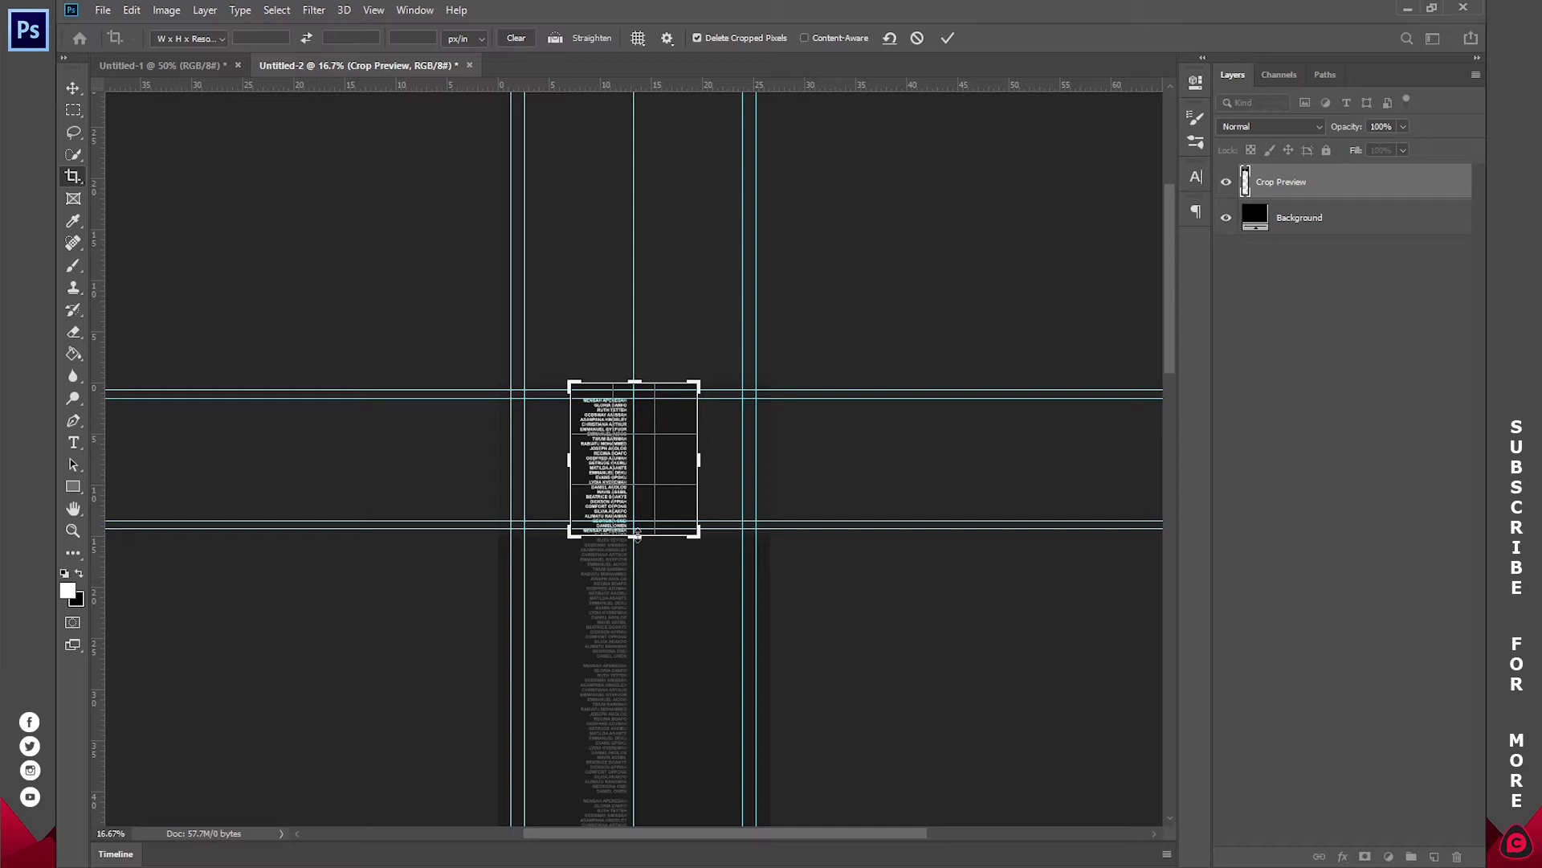
click(917, 38)
drag(637, 539, 666, 741)
click(948, 40)
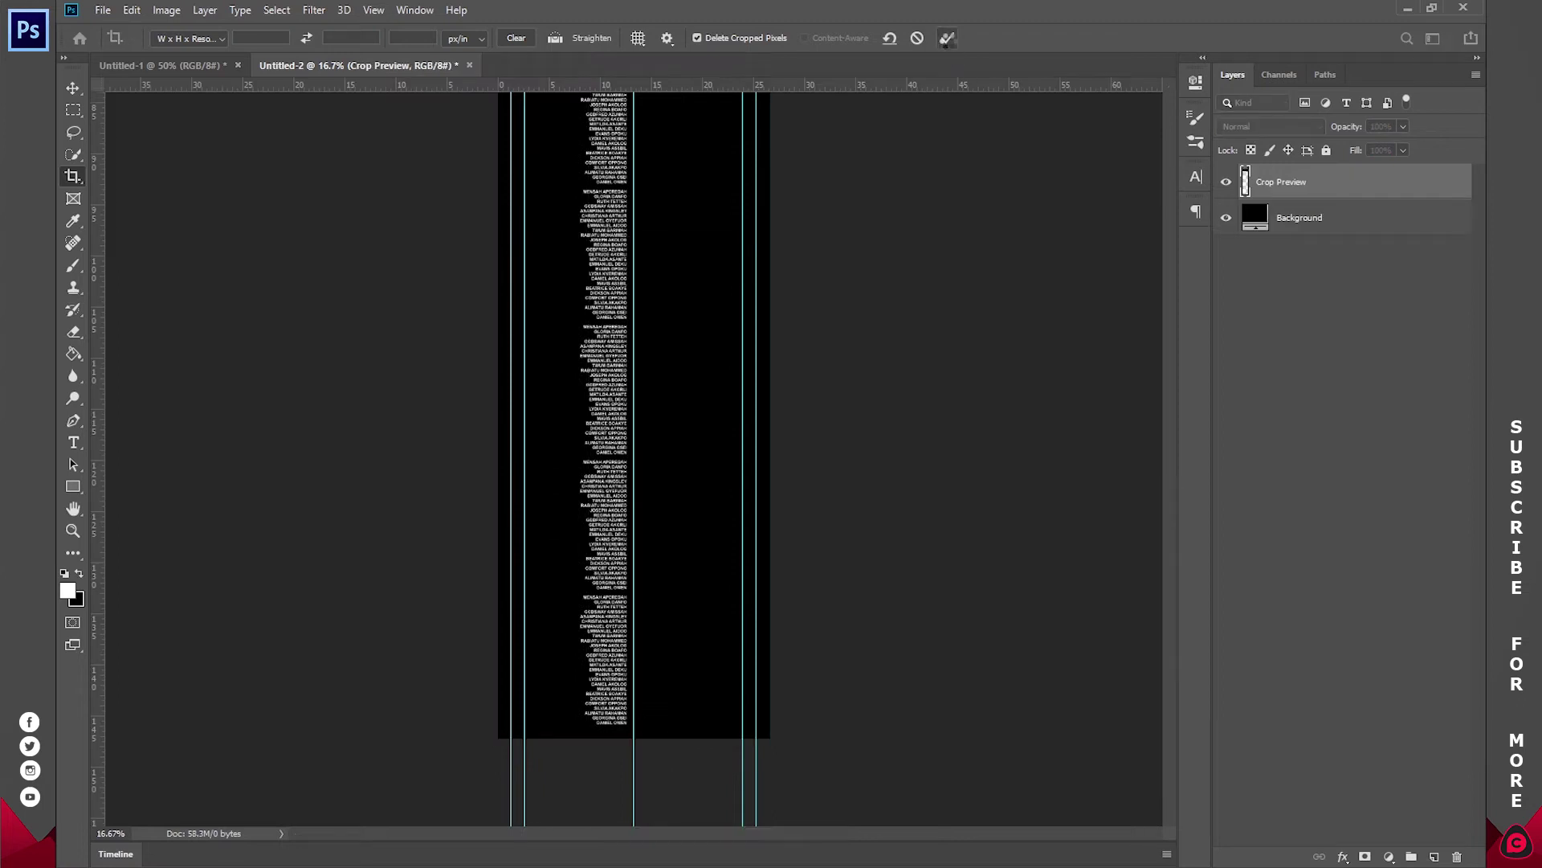
key(z)
drag(674, 167, 621, 166)
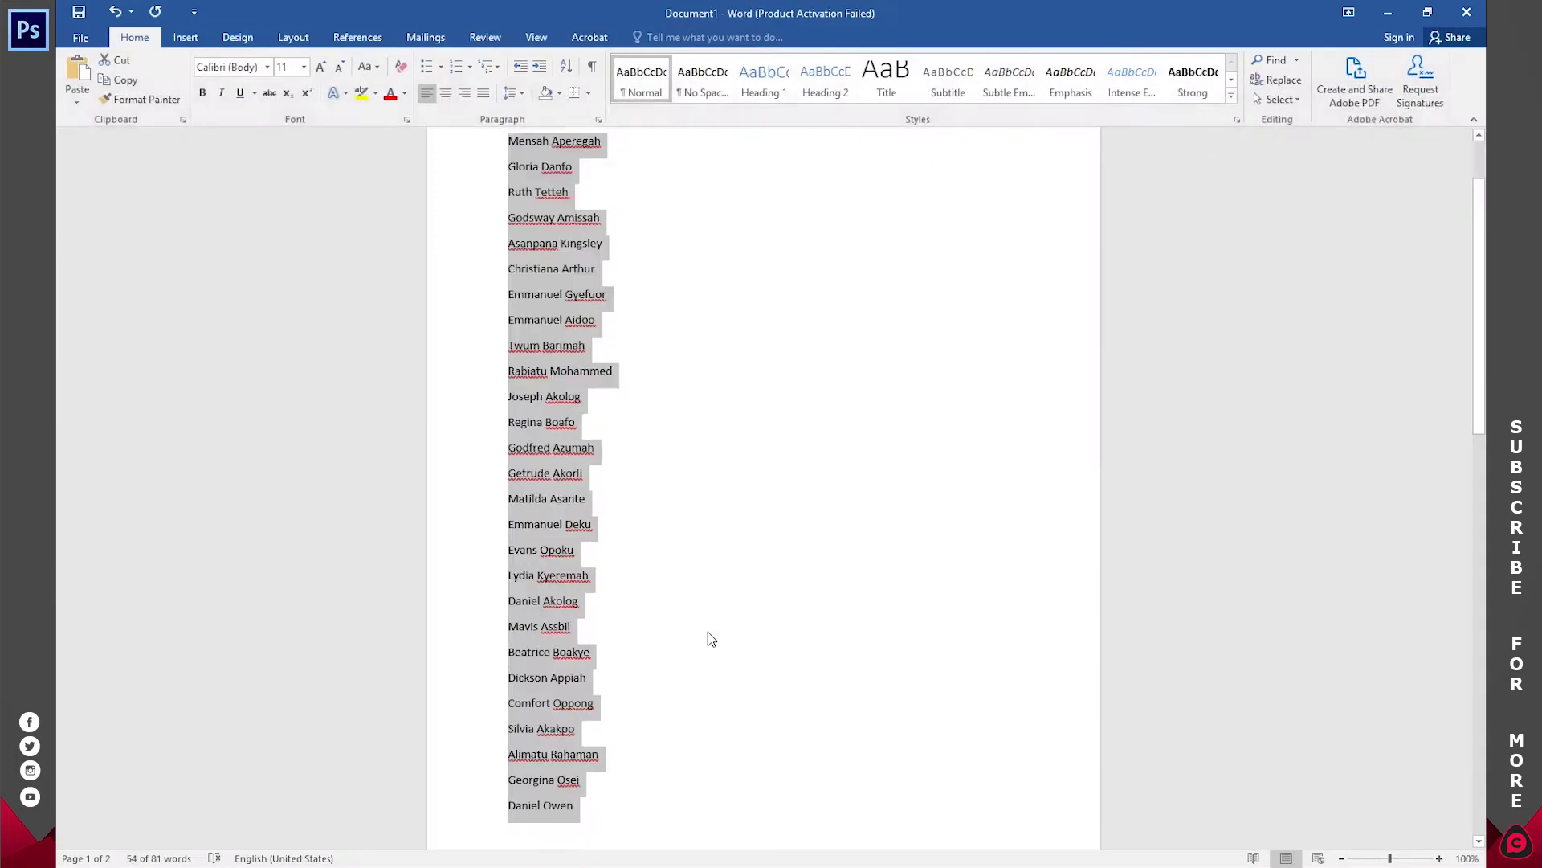
Step: Select the first names in the Word list and copy them
scroll(707, 632, down, 10)
drag(509, 354, 551, 655)
right_click(531, 623)
click(580, 654)
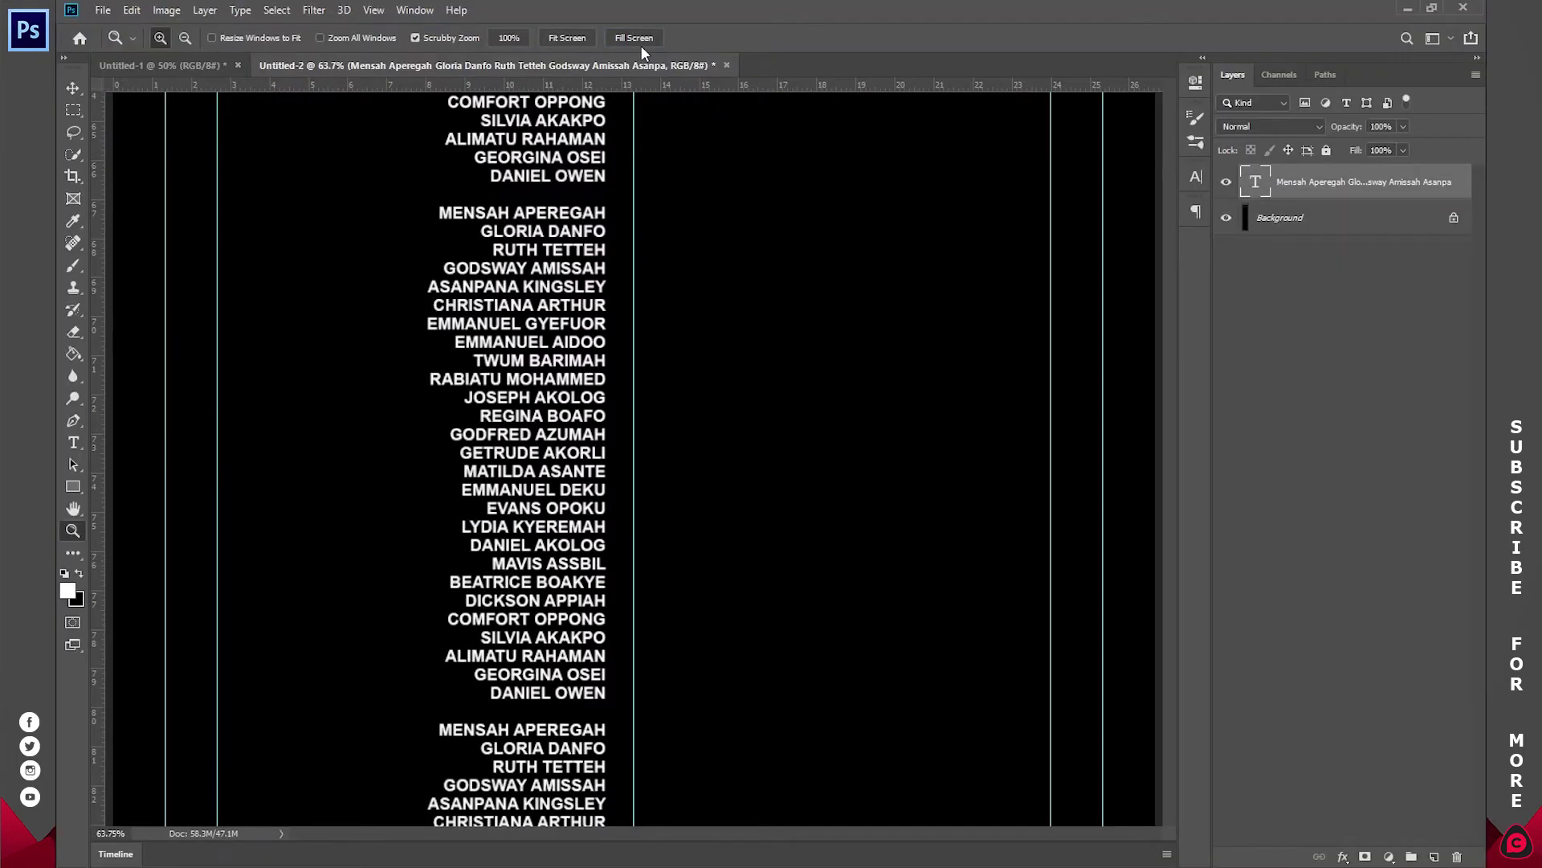
scroll(723, 631, up, 8)
scroll(1147, 404, up, 15)
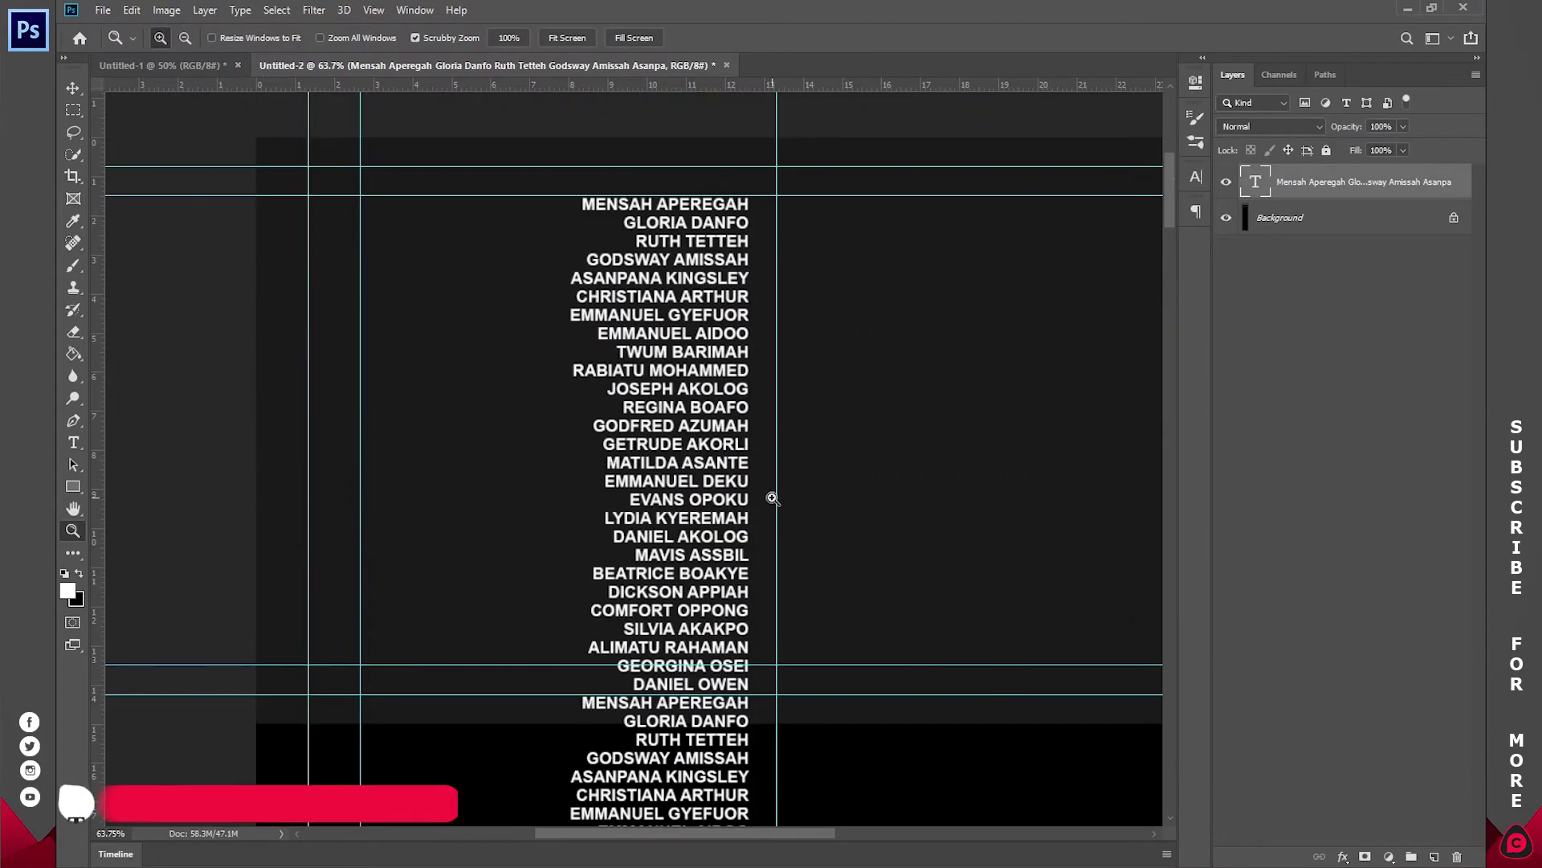
Step: Paste the first names into a new text layer, left-align and position it, then discard it
key(t)
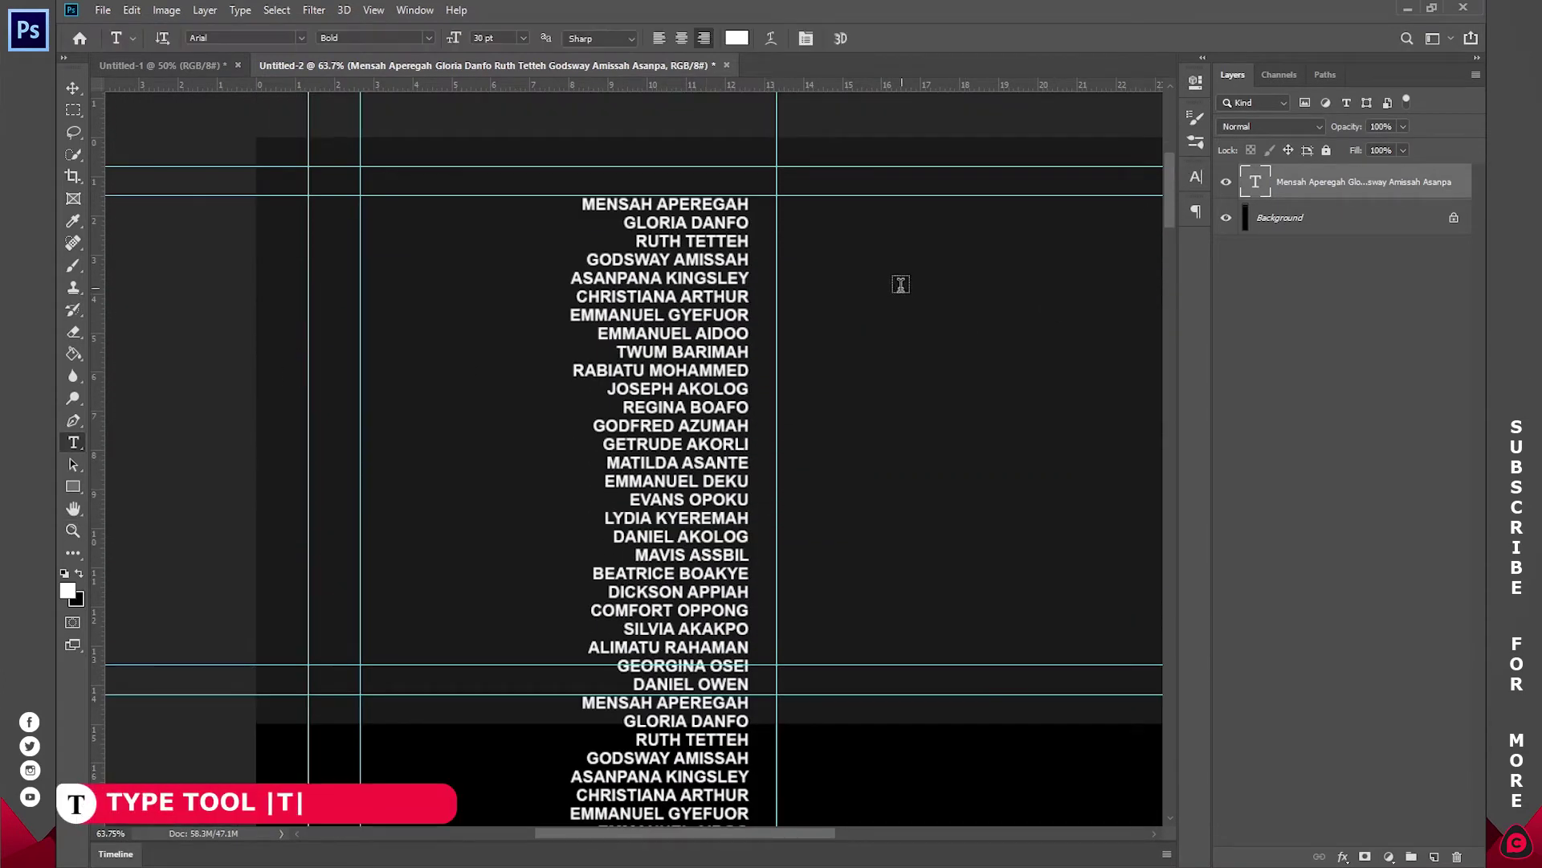
click(851, 283)
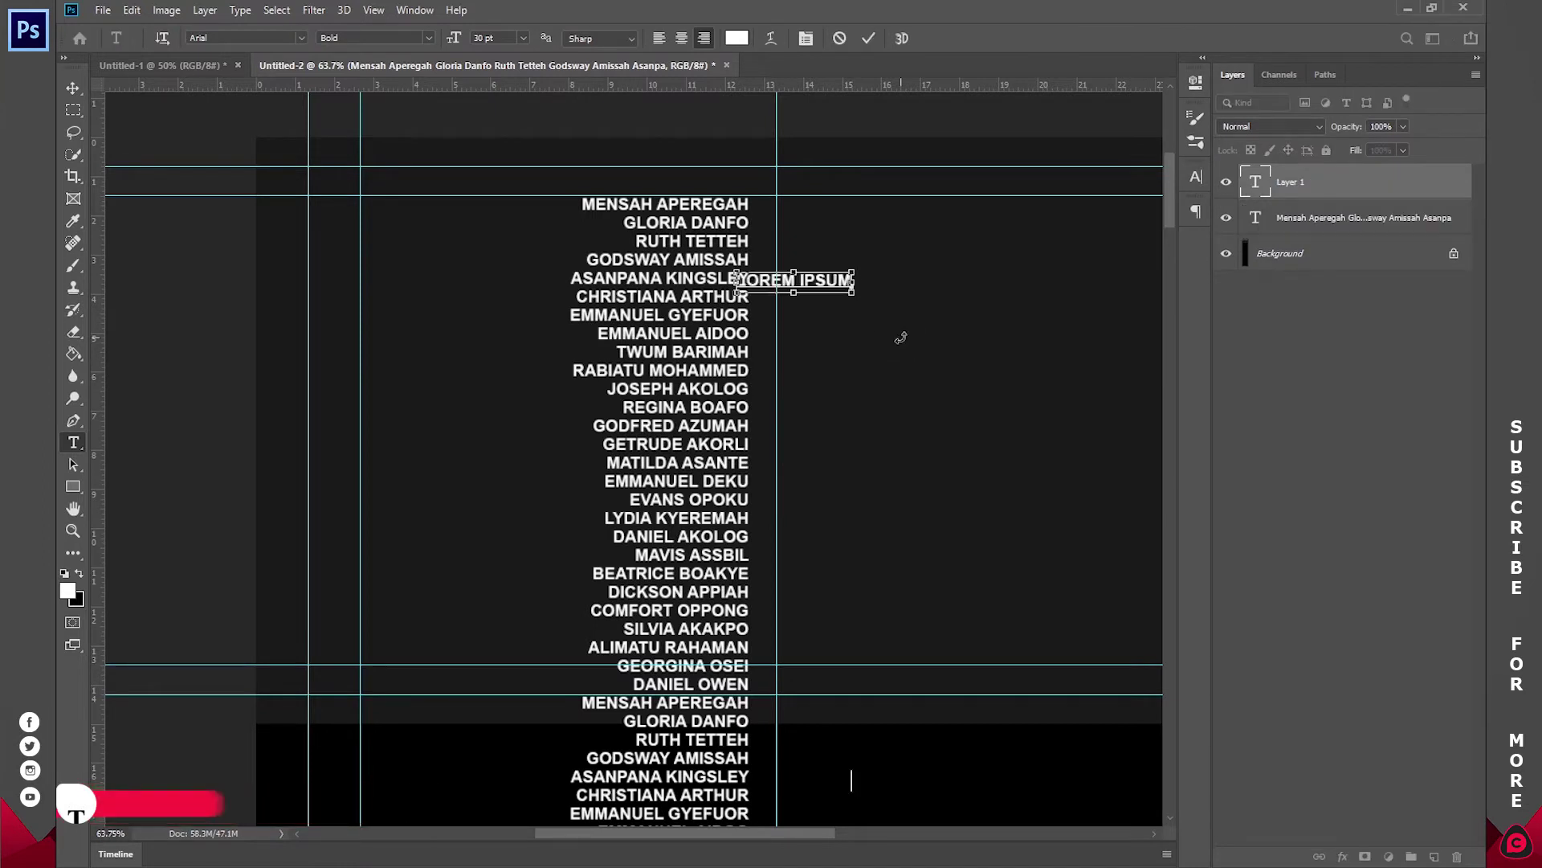
key(ctrl+v)
drag(889, 369, 981, 363)
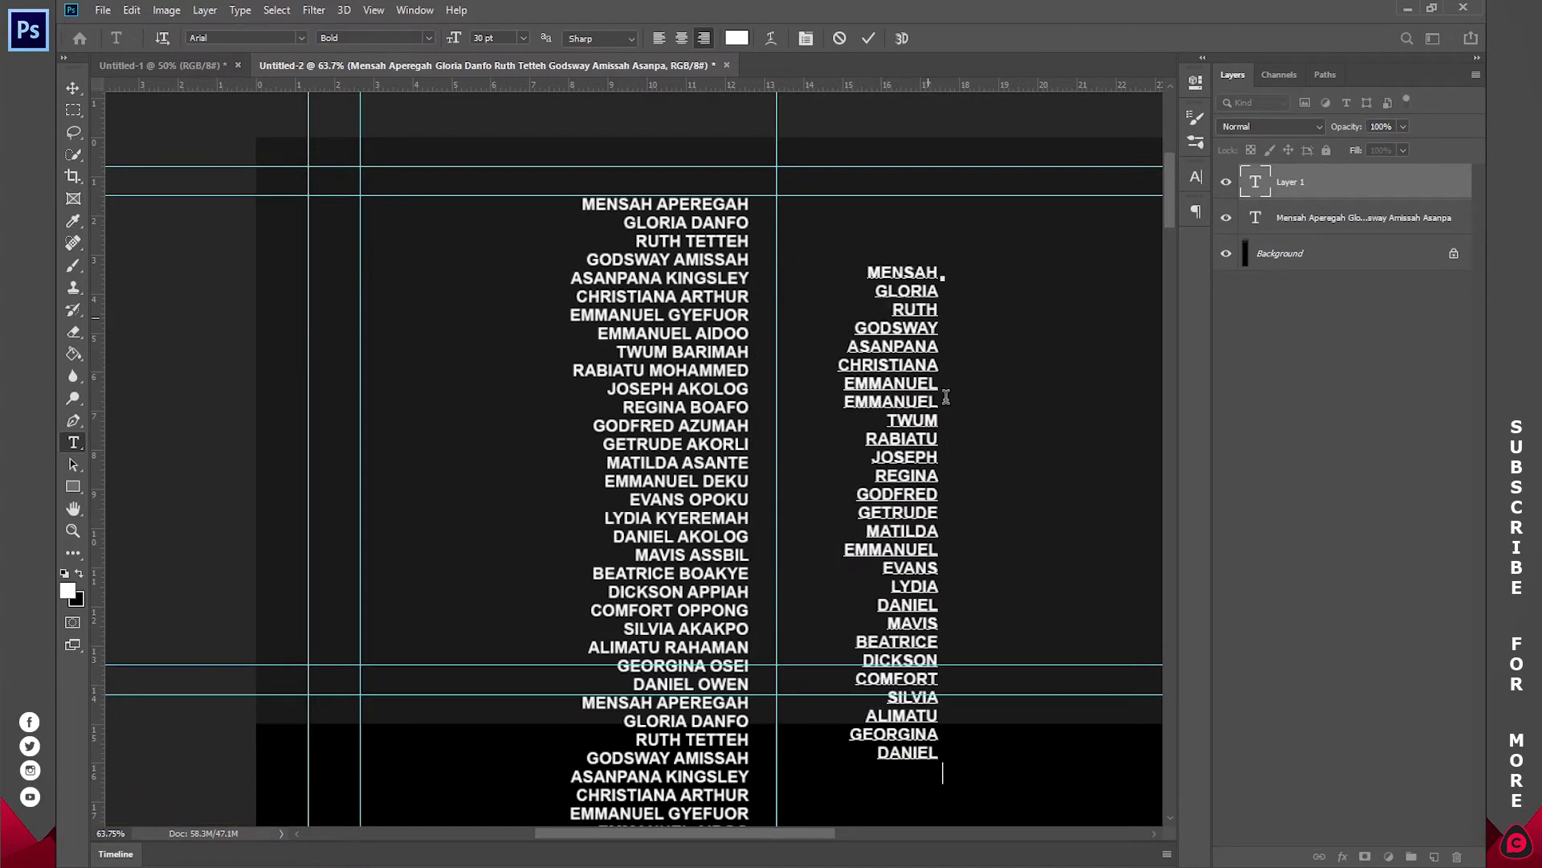
key(ctrl+a)
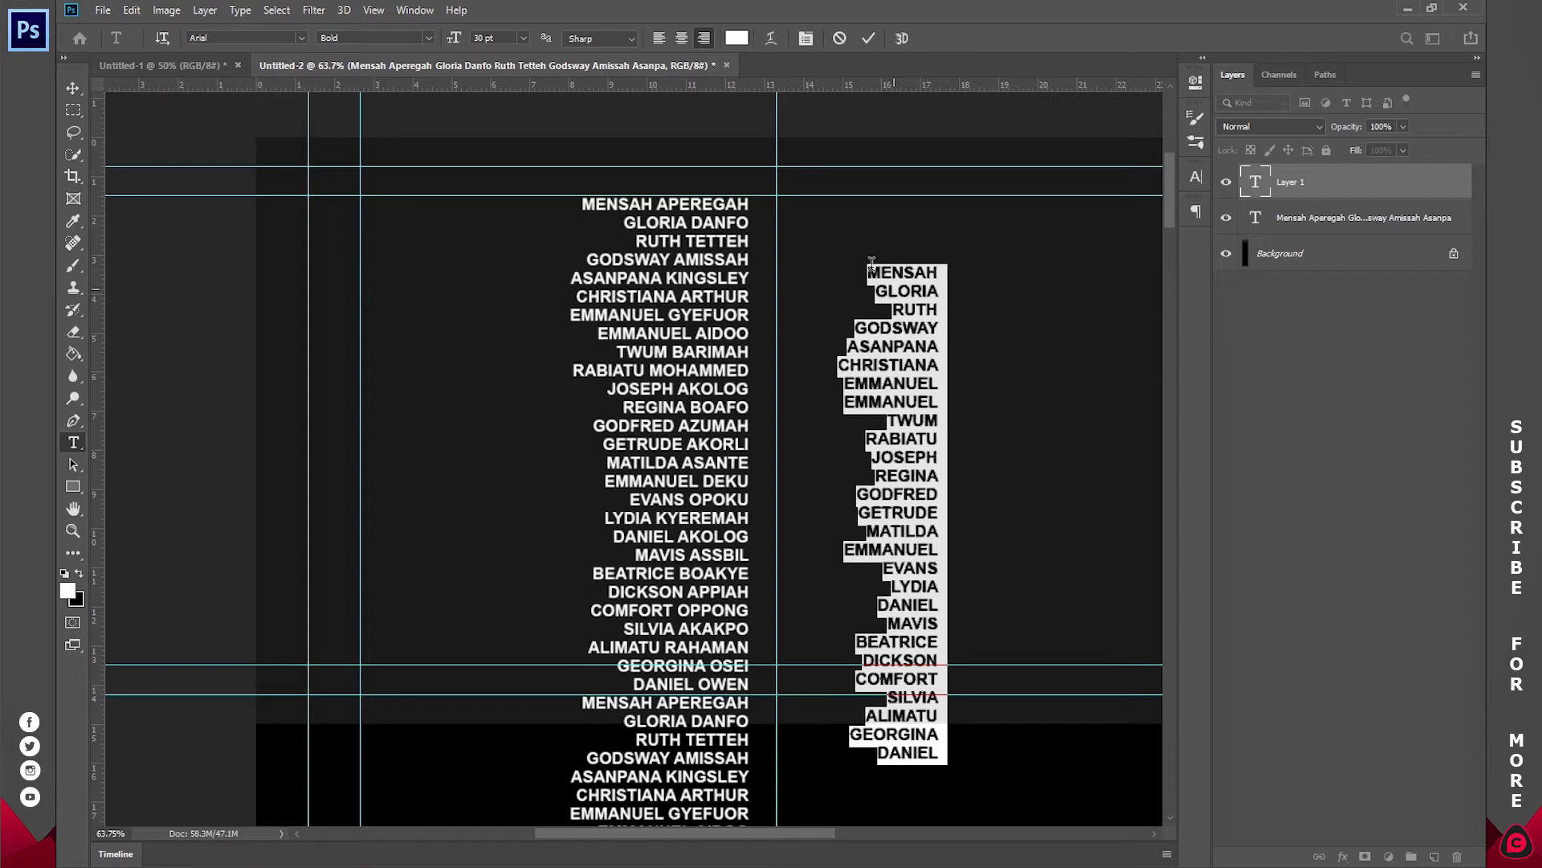
click(658, 38)
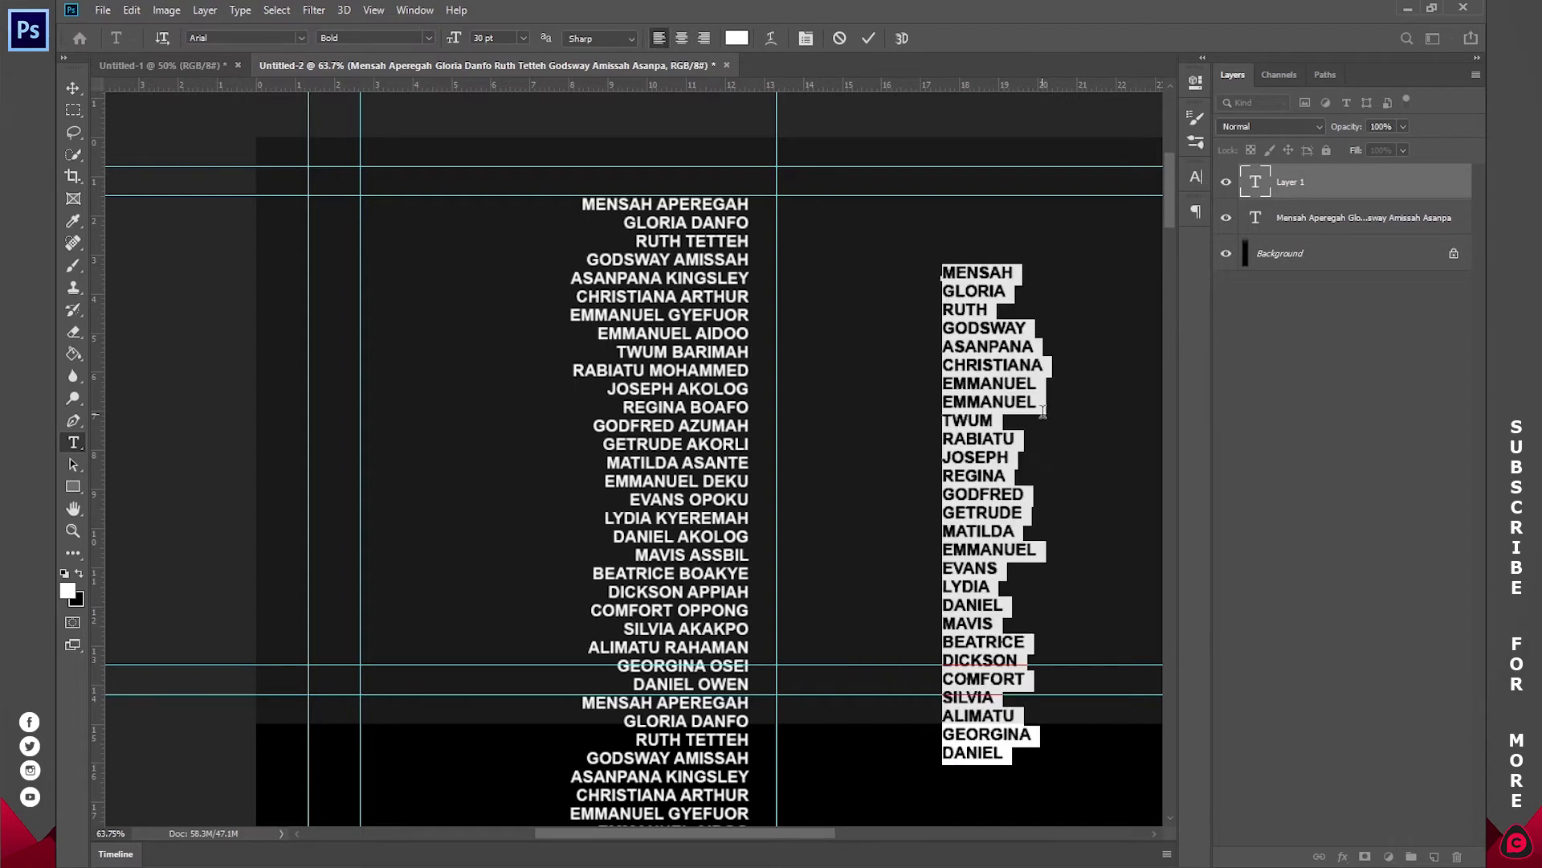
drag(1080, 454, 936, 376)
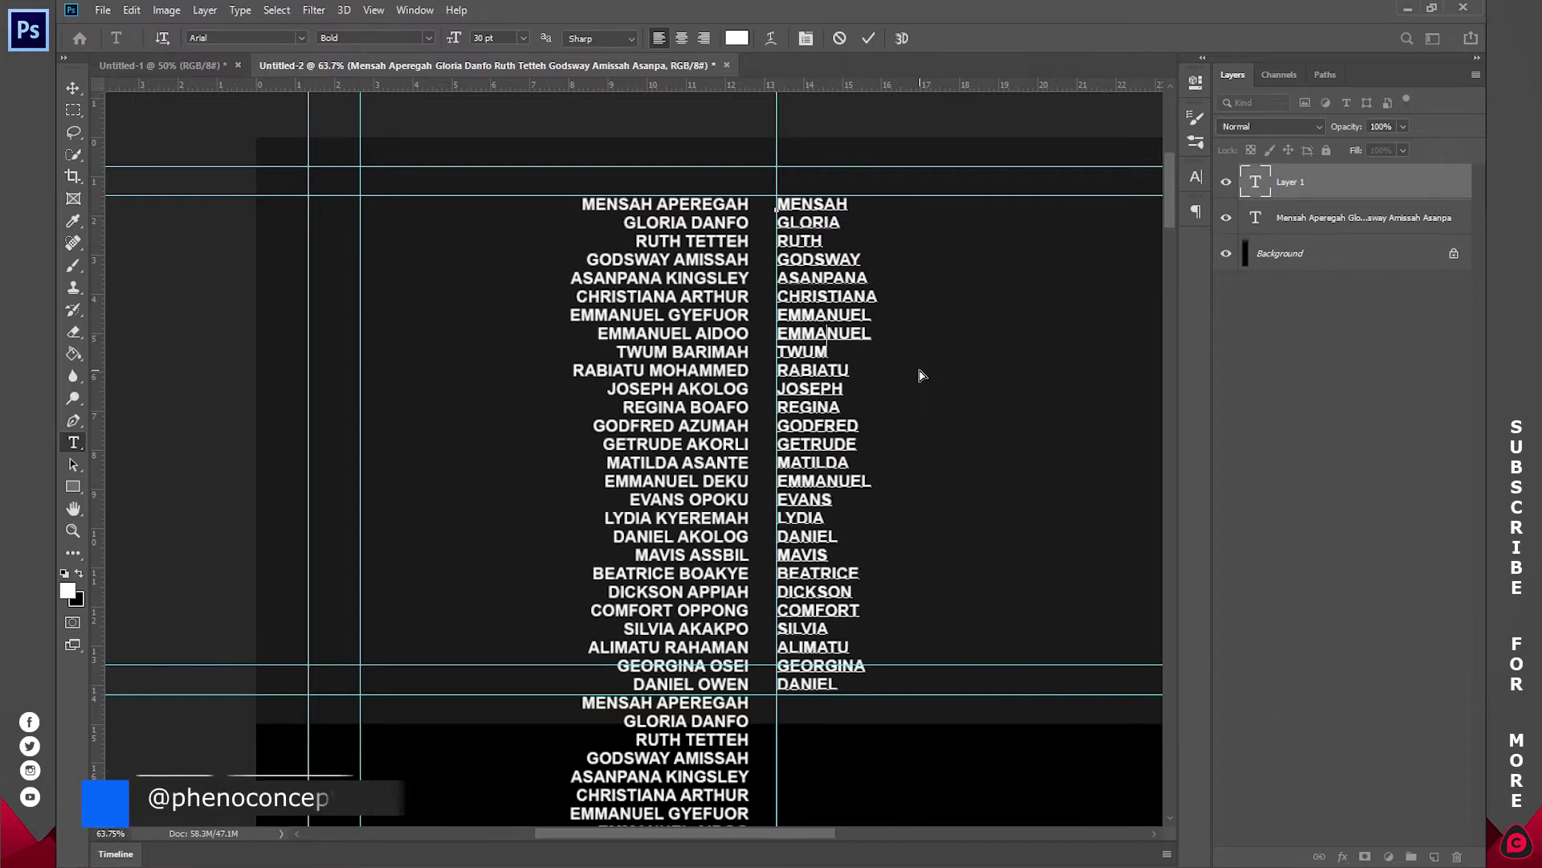
drag(943, 379, 943, 376)
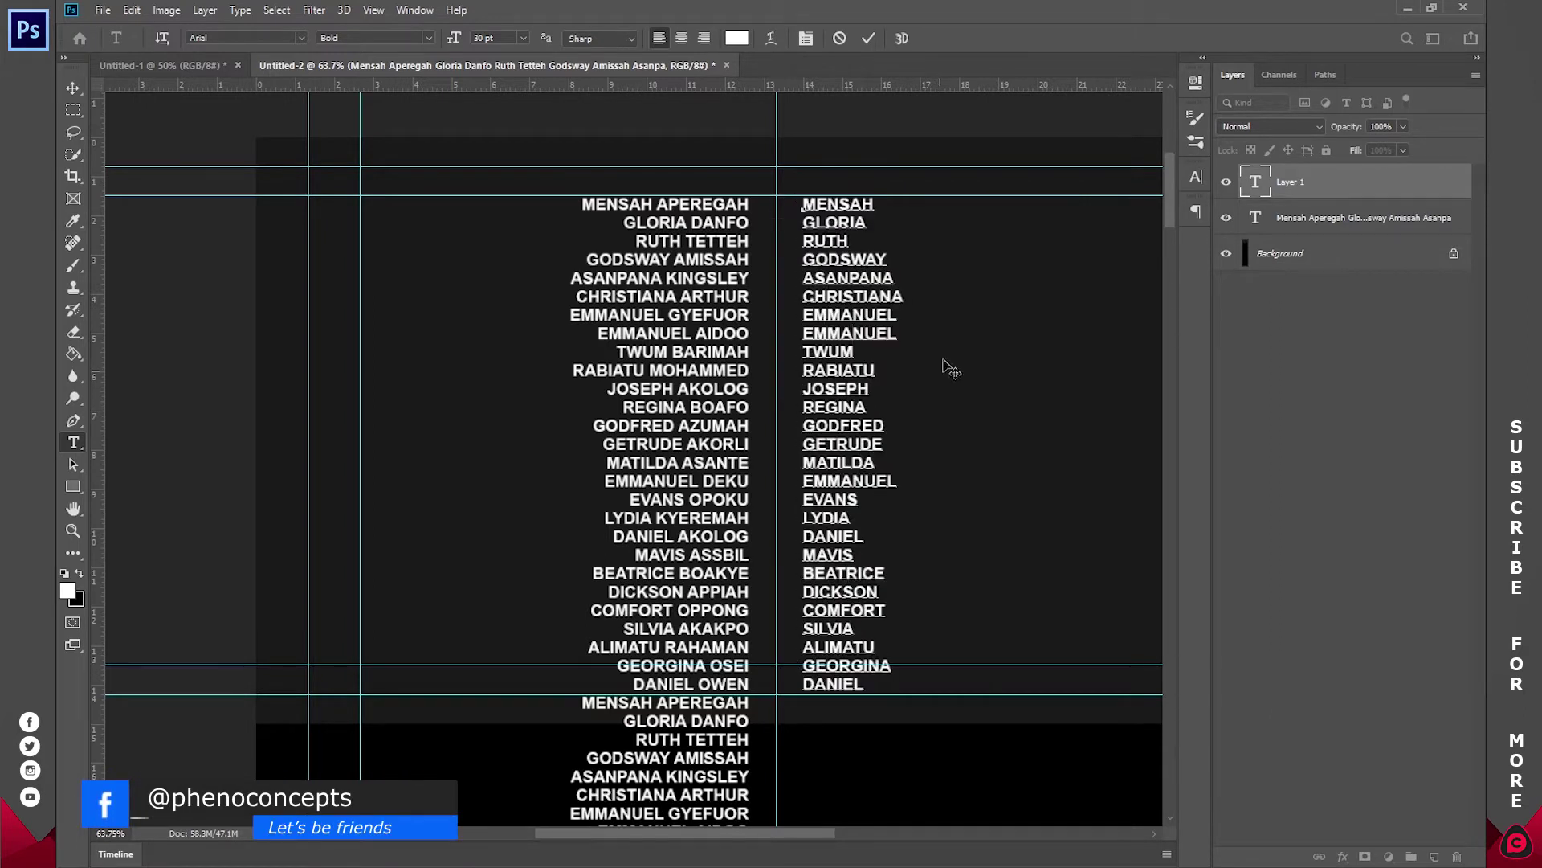
key(ctrl+a)
key(ctrl+c)
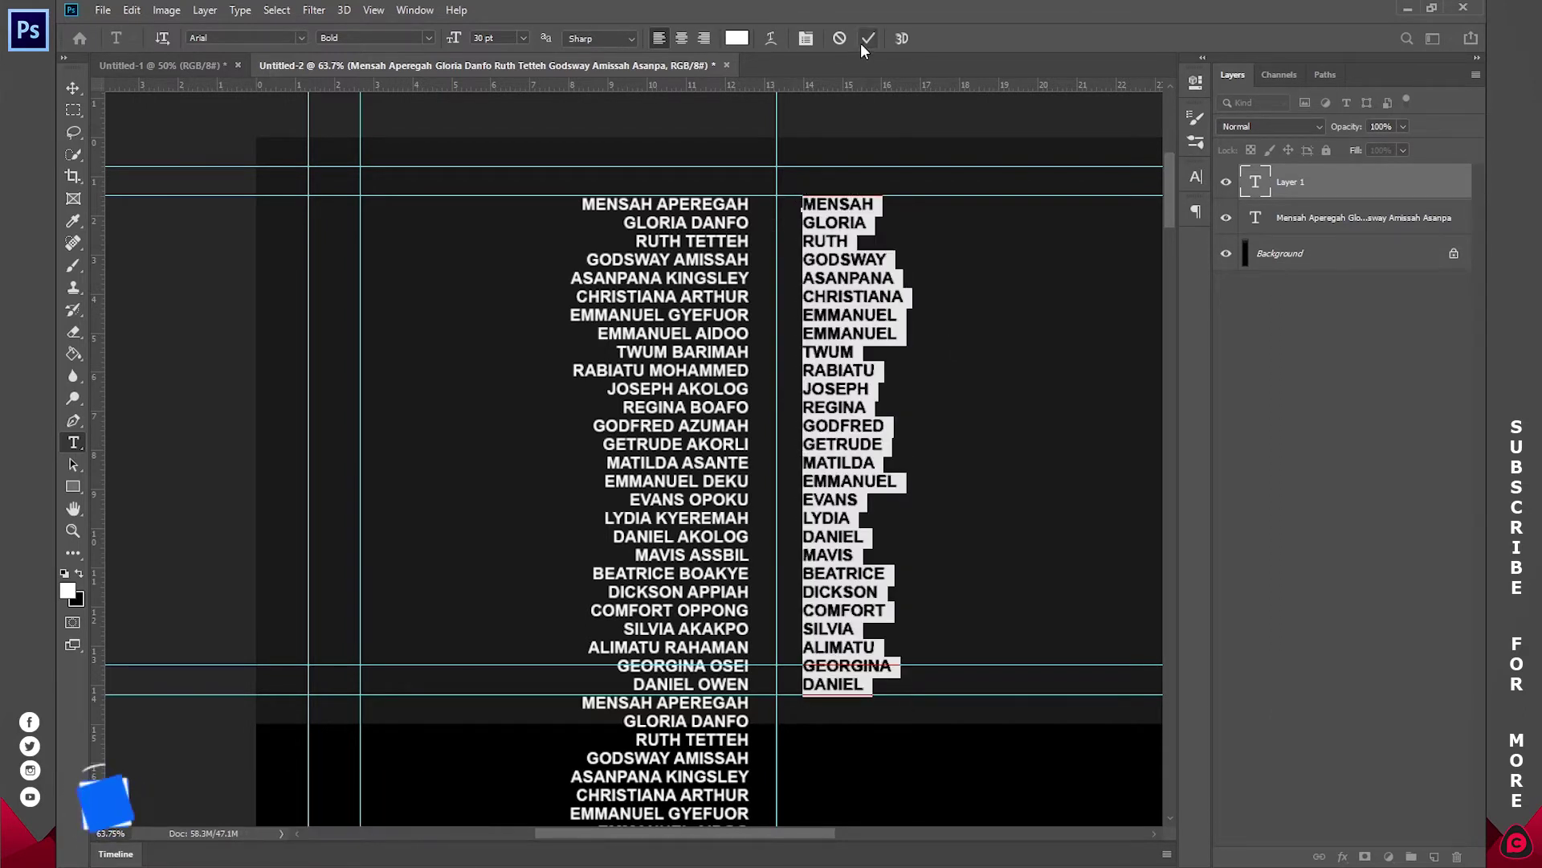
click(841, 38)
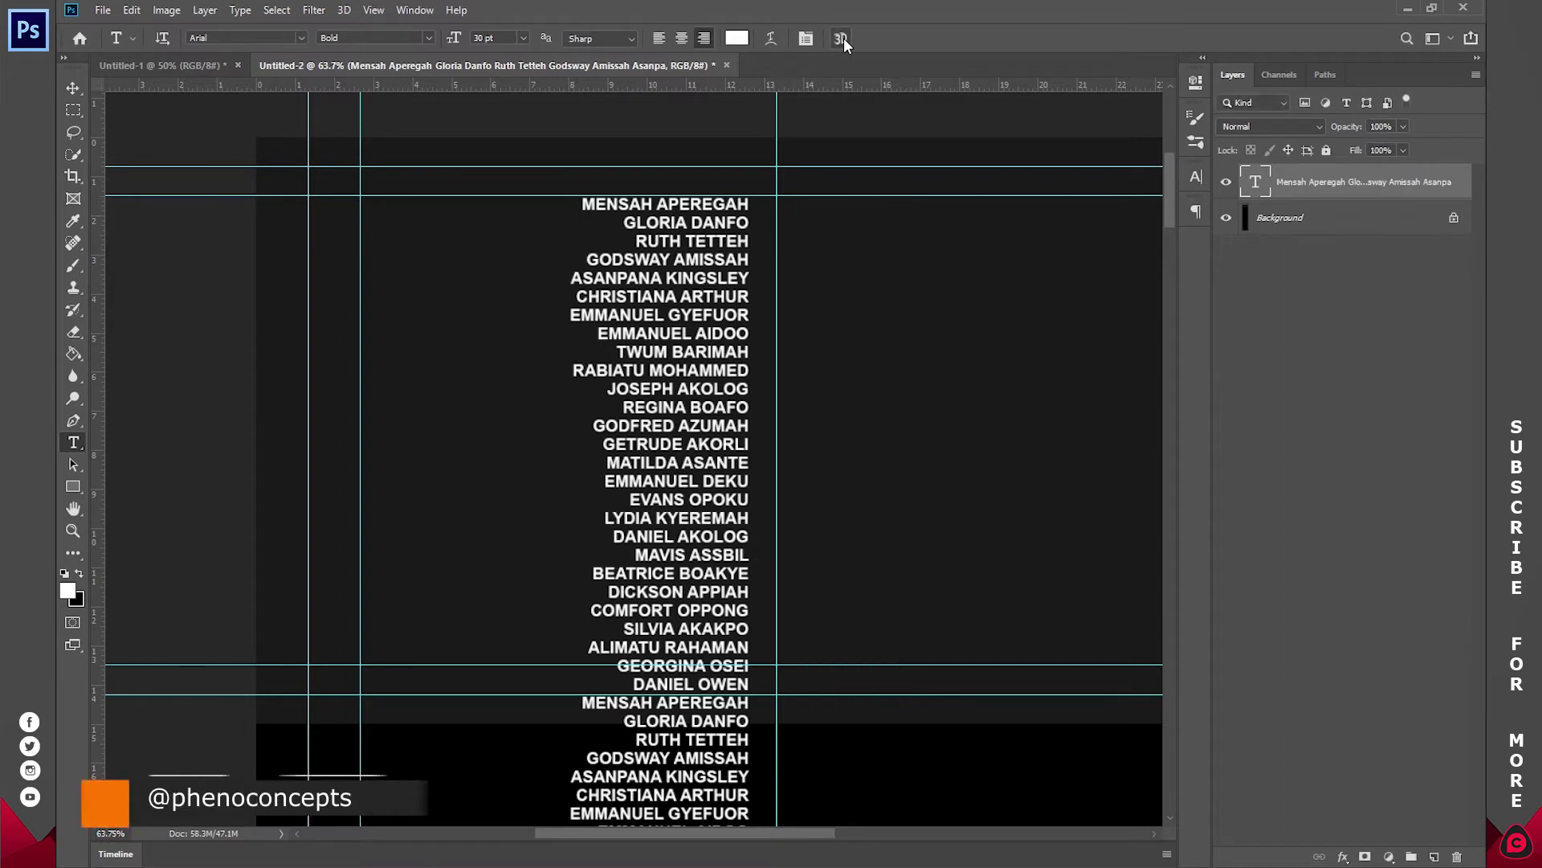
Step: Paste the first names again beside the full names, left-align them, and commit
click(846, 241)
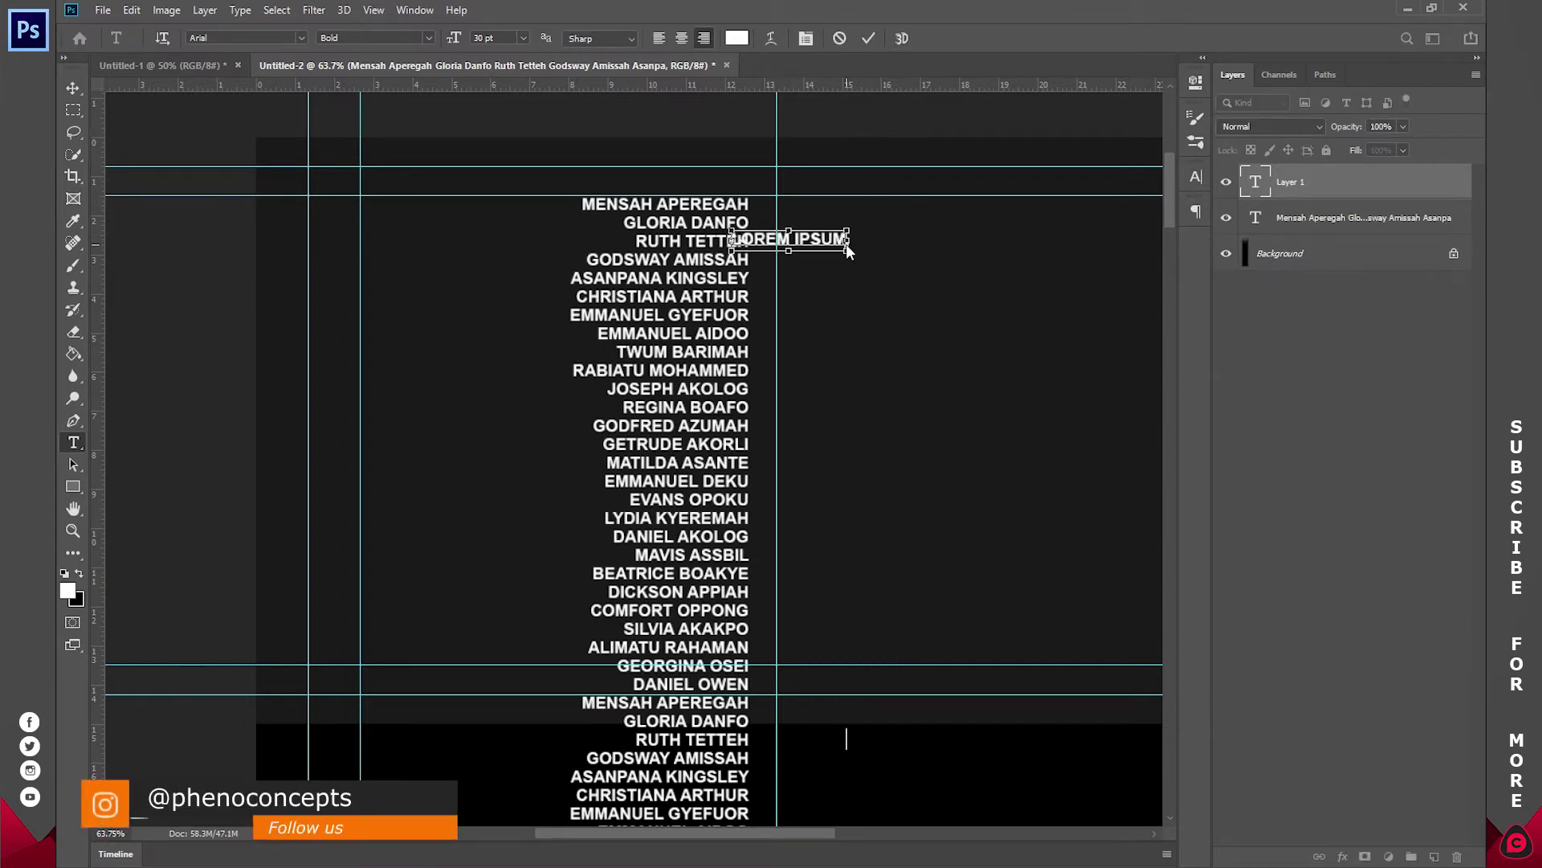
key(ctrl+v)
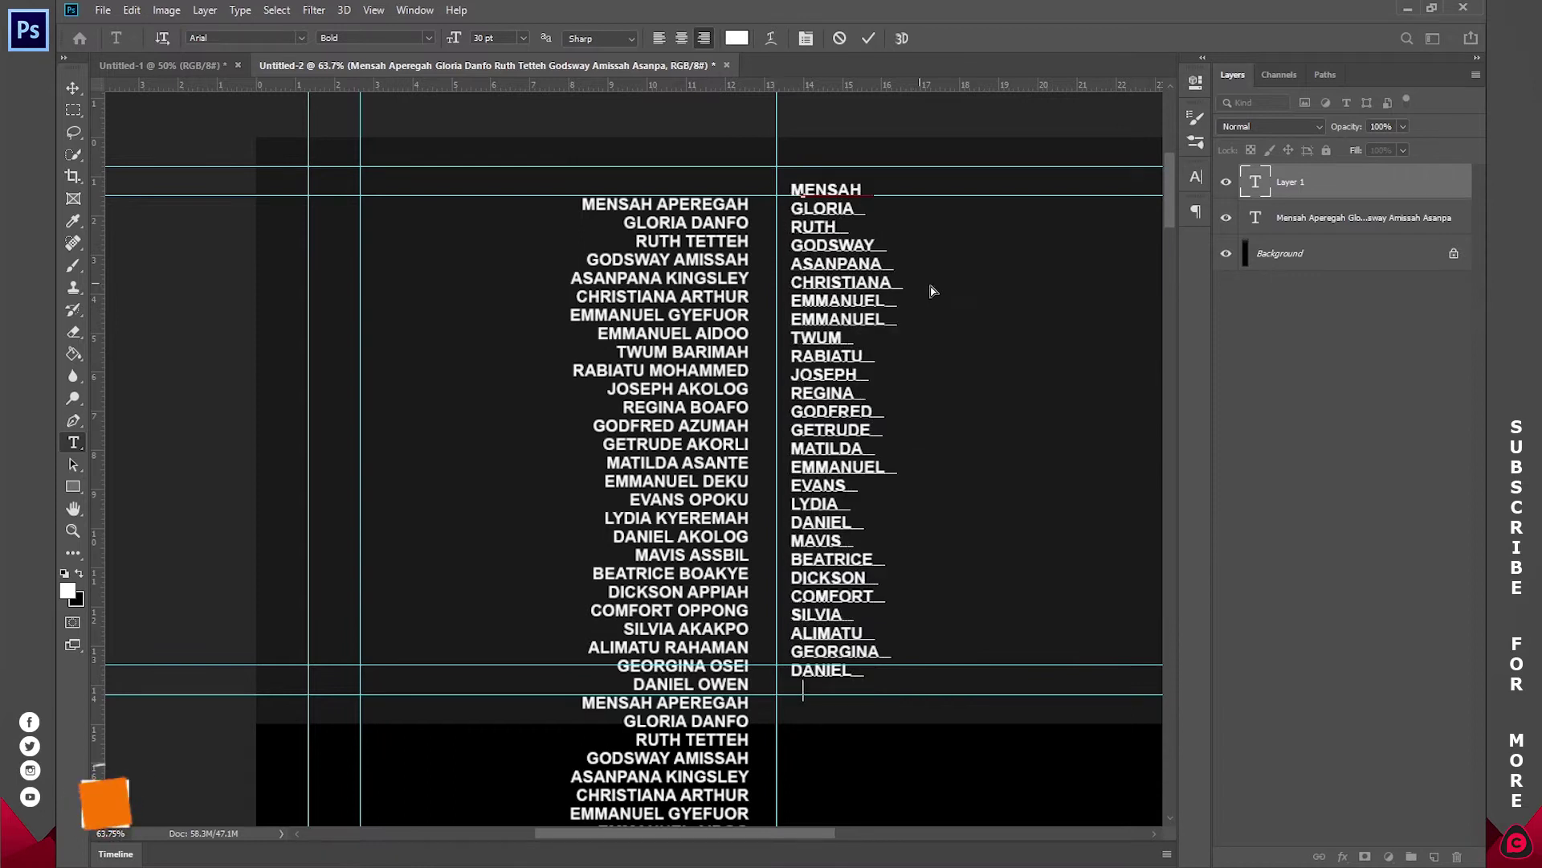
key(ctrl+shift+l)
key(ctrl+a)
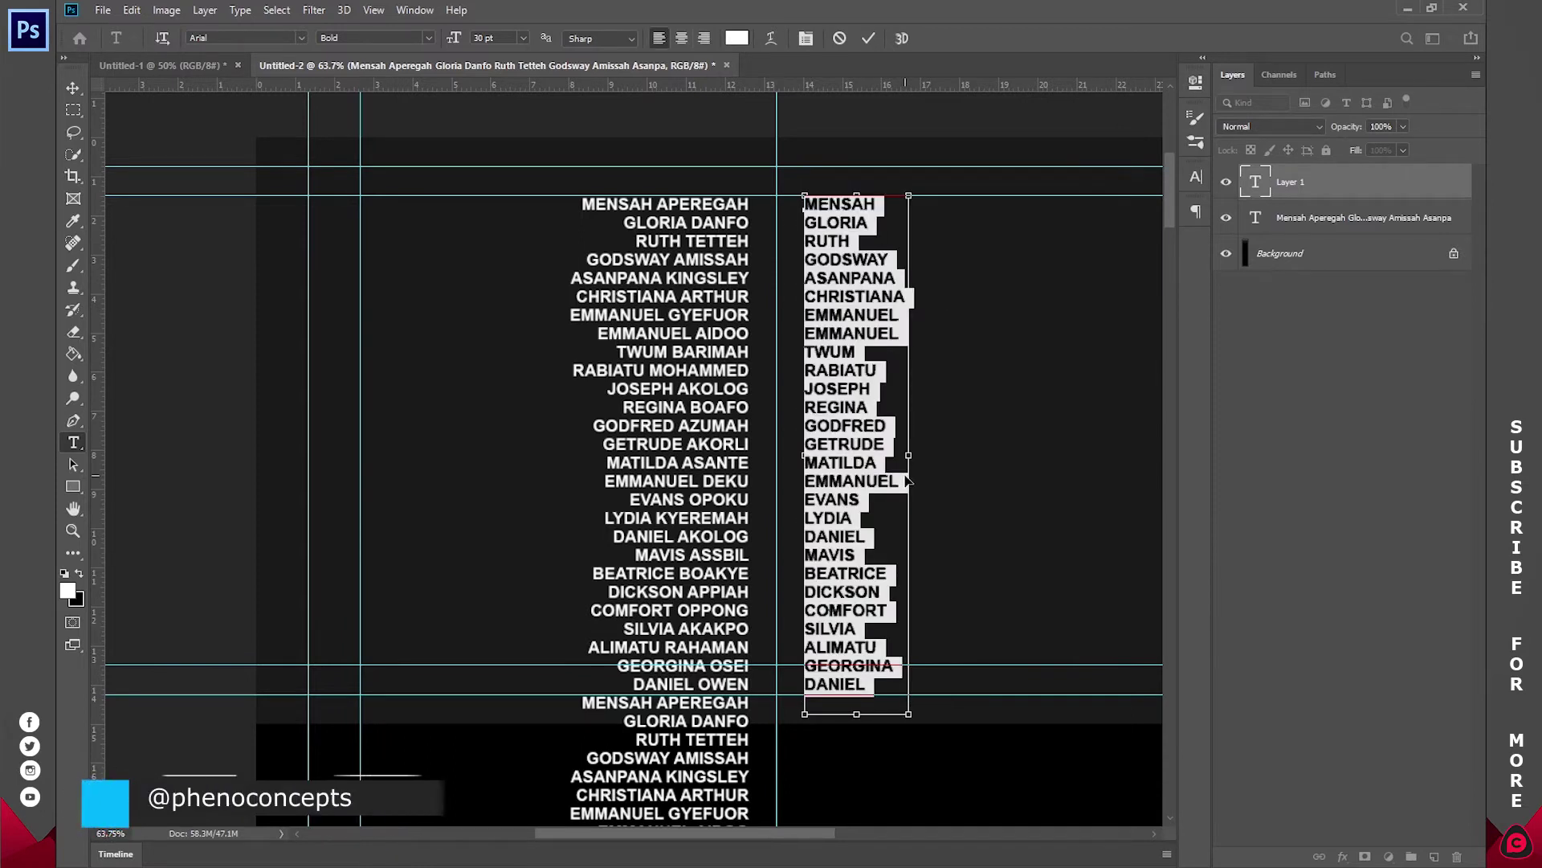
click(868, 38)
Step: Fit the document in the window, then zoom in on the two name columns
key(z)
click(567, 38)
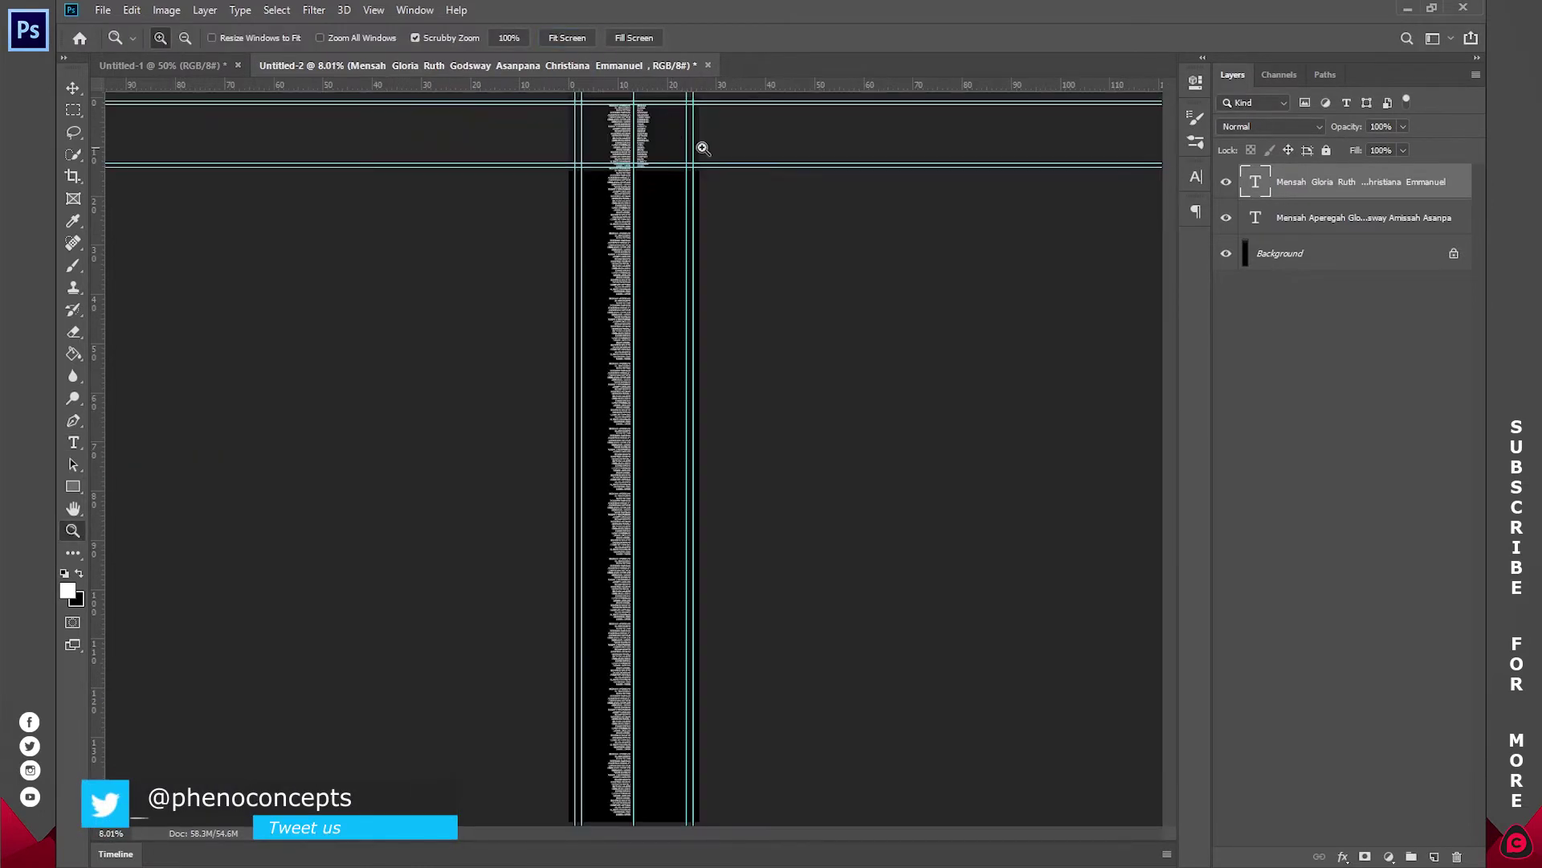
key(t)
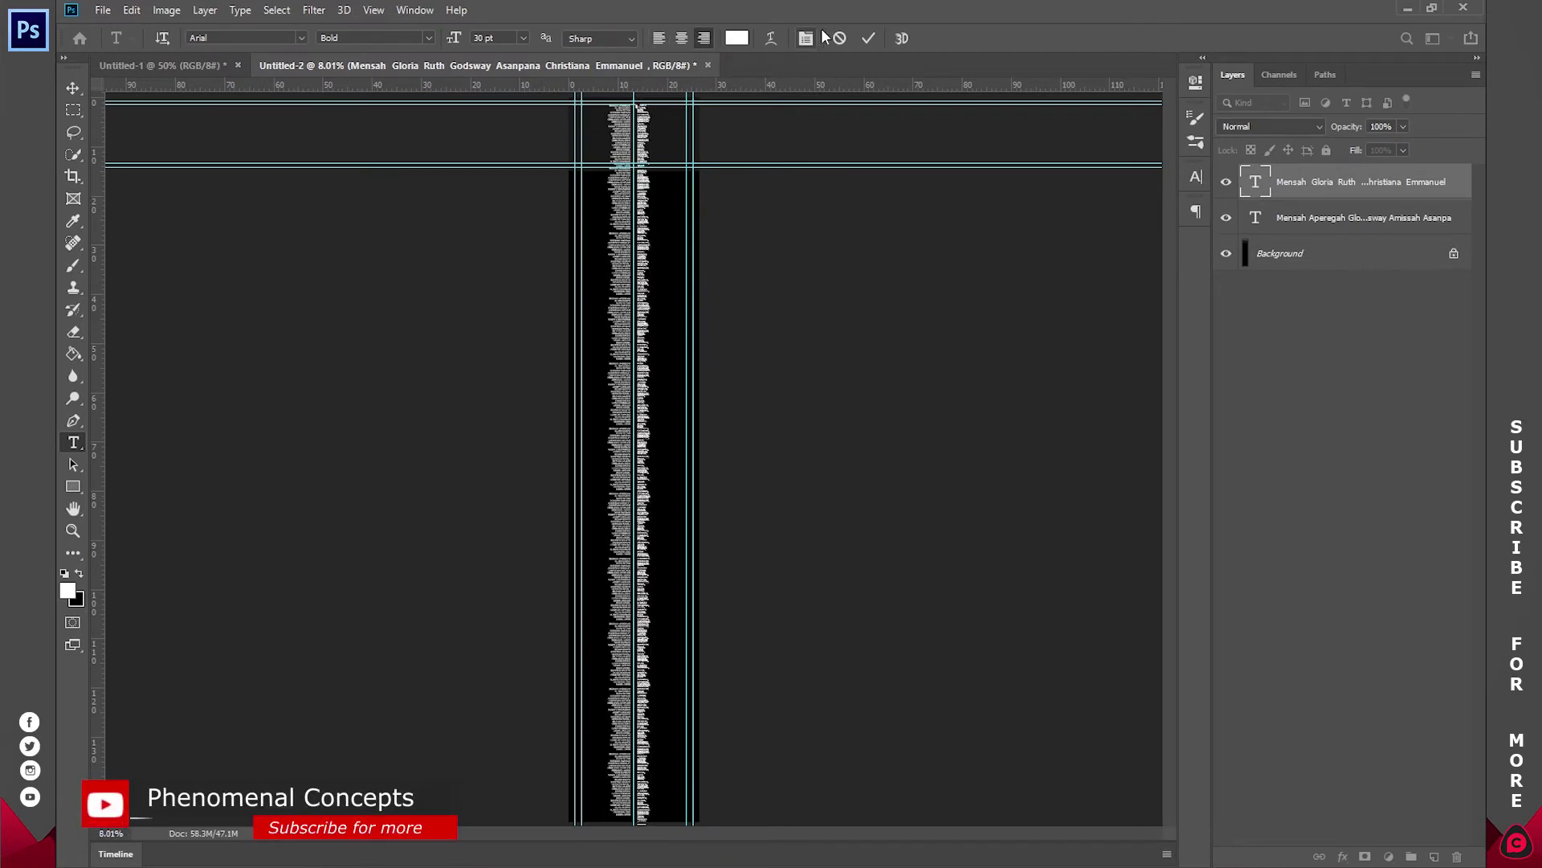
click(870, 41)
key(z)
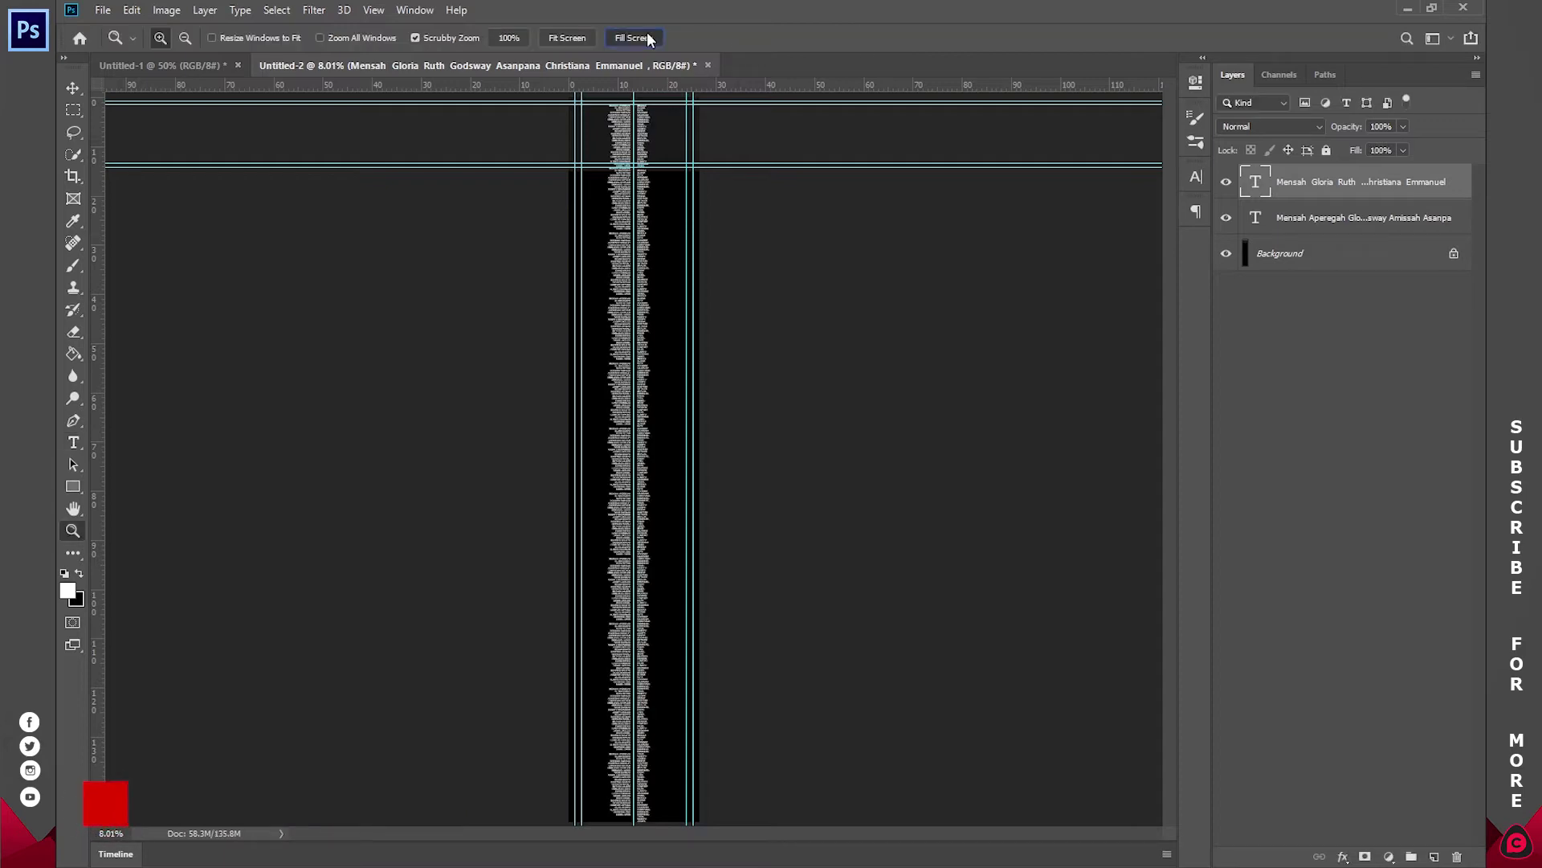
drag(637, 469, 1193, 270)
drag(1166, 416, 1184, 711)
Step: Delete the right column's lines from ALIMATU down and commit the edit
key(t)
drag(661, 539, 777, 849)
key(BackSpace)
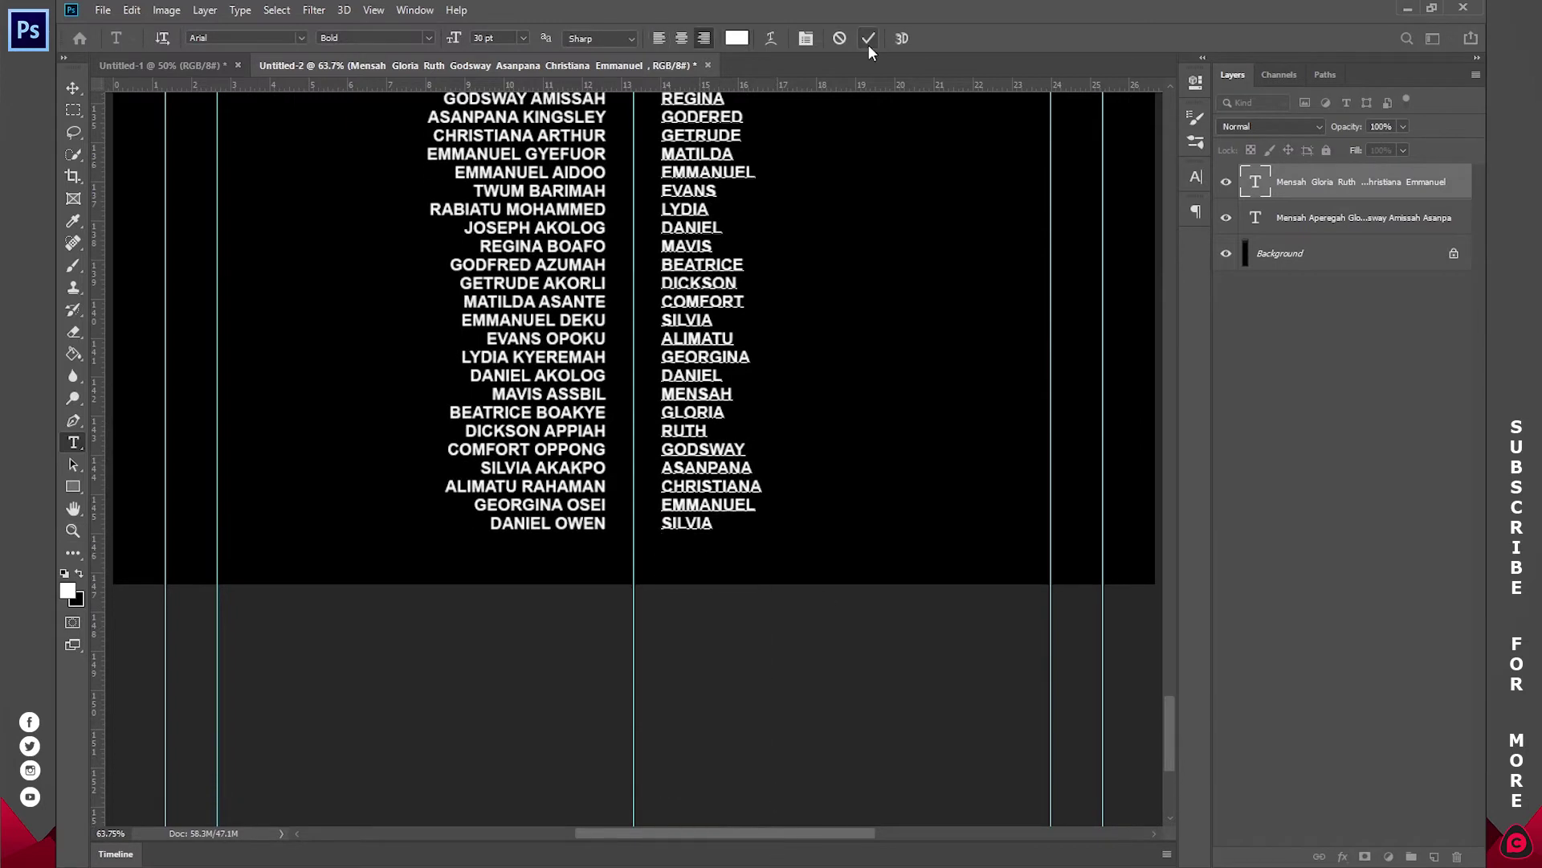
click(869, 46)
key(z)
click(586, 37)
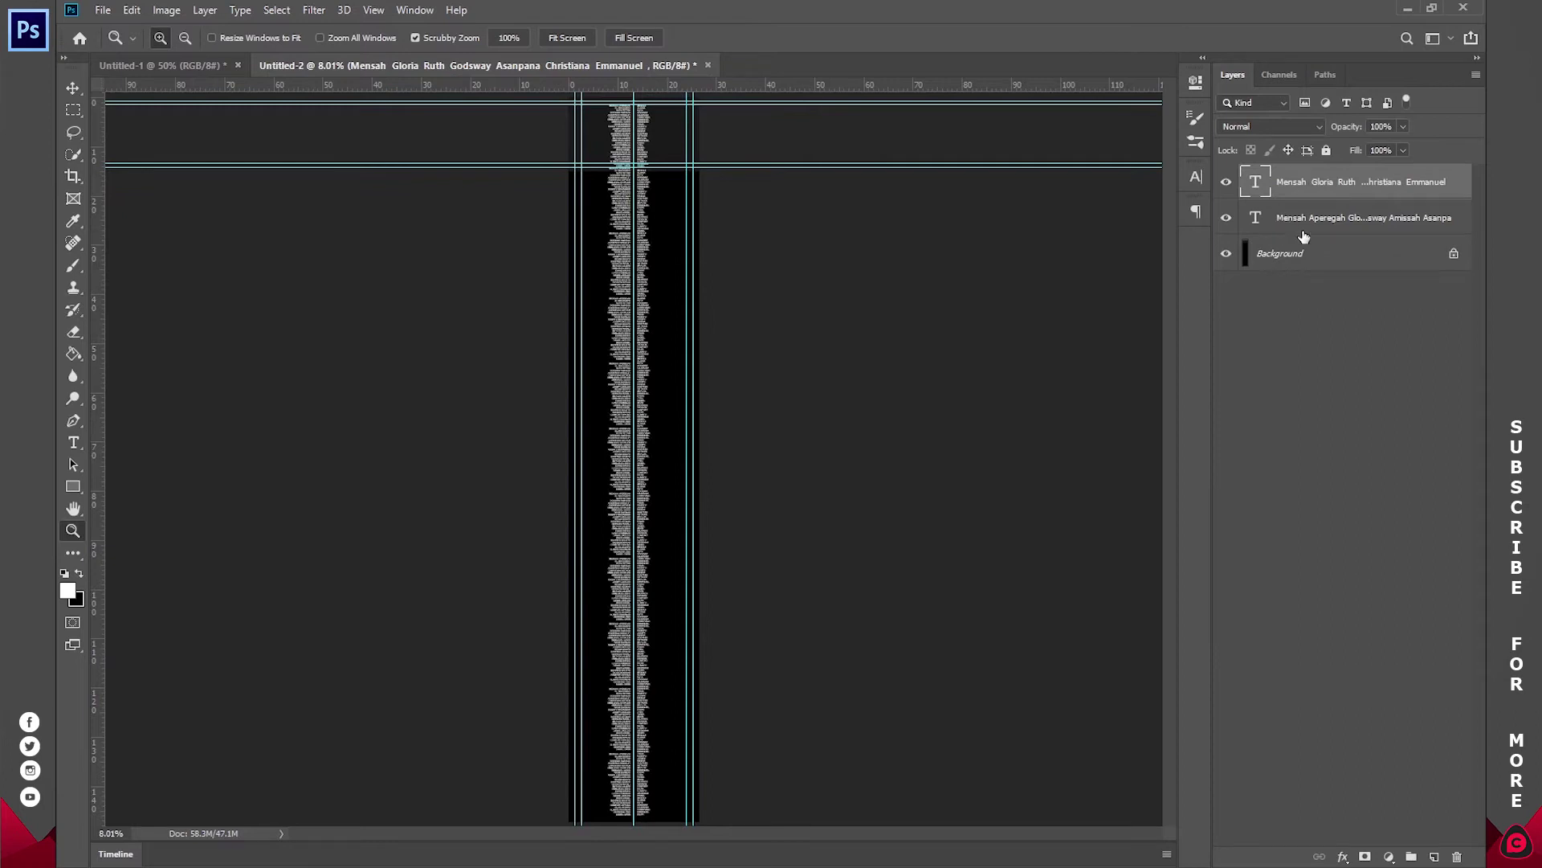
drag(773, 142, 1125, 378)
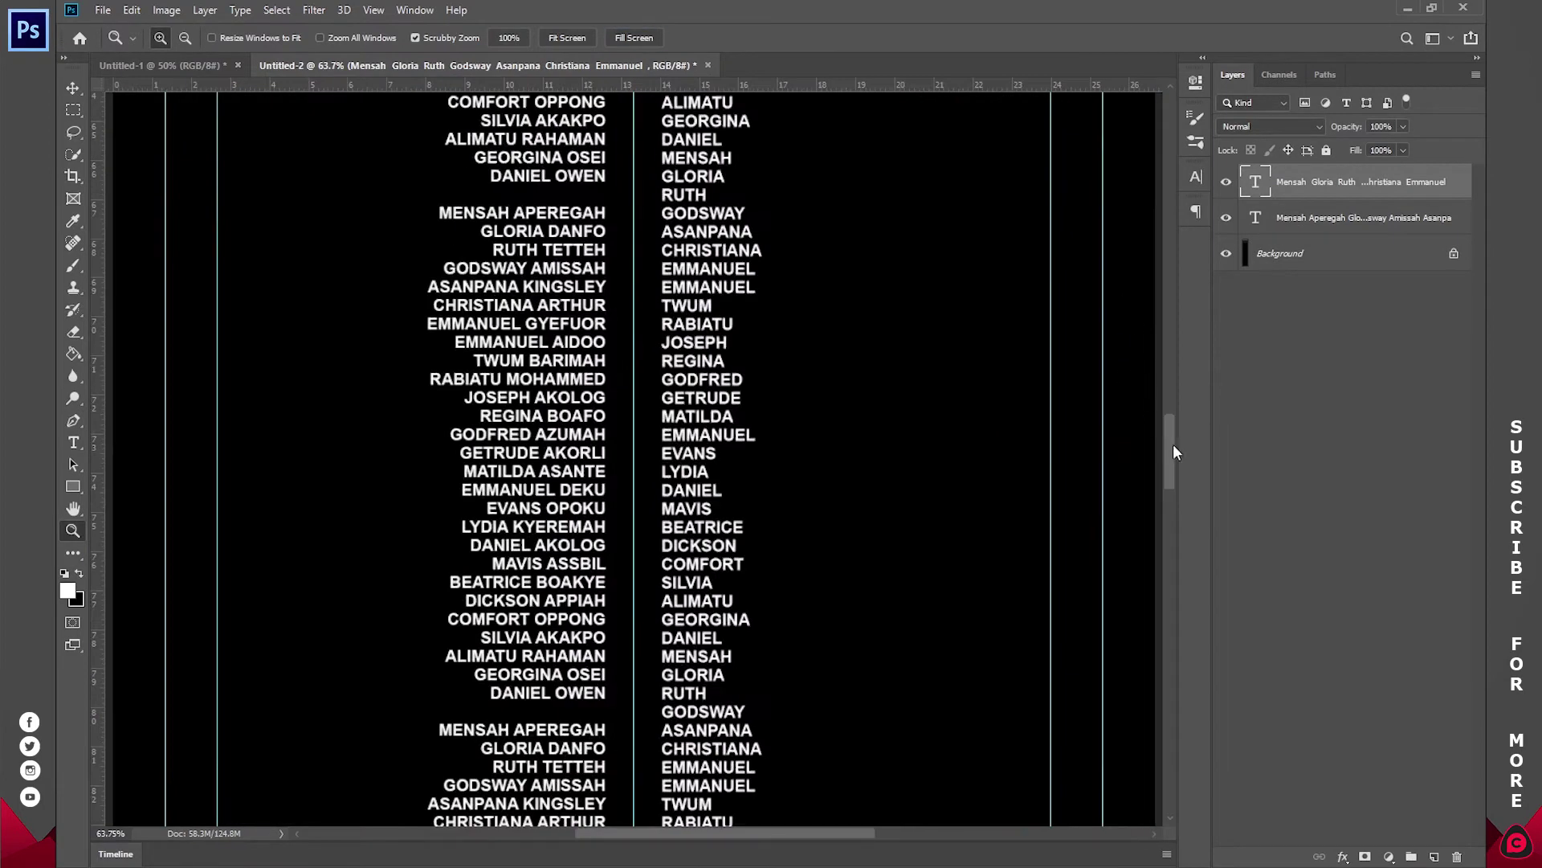
drag(1173, 444, 1164, 174)
Step: Type CAST on a new text layer, centre it above the columns at 74 pt, and commit
key(t)
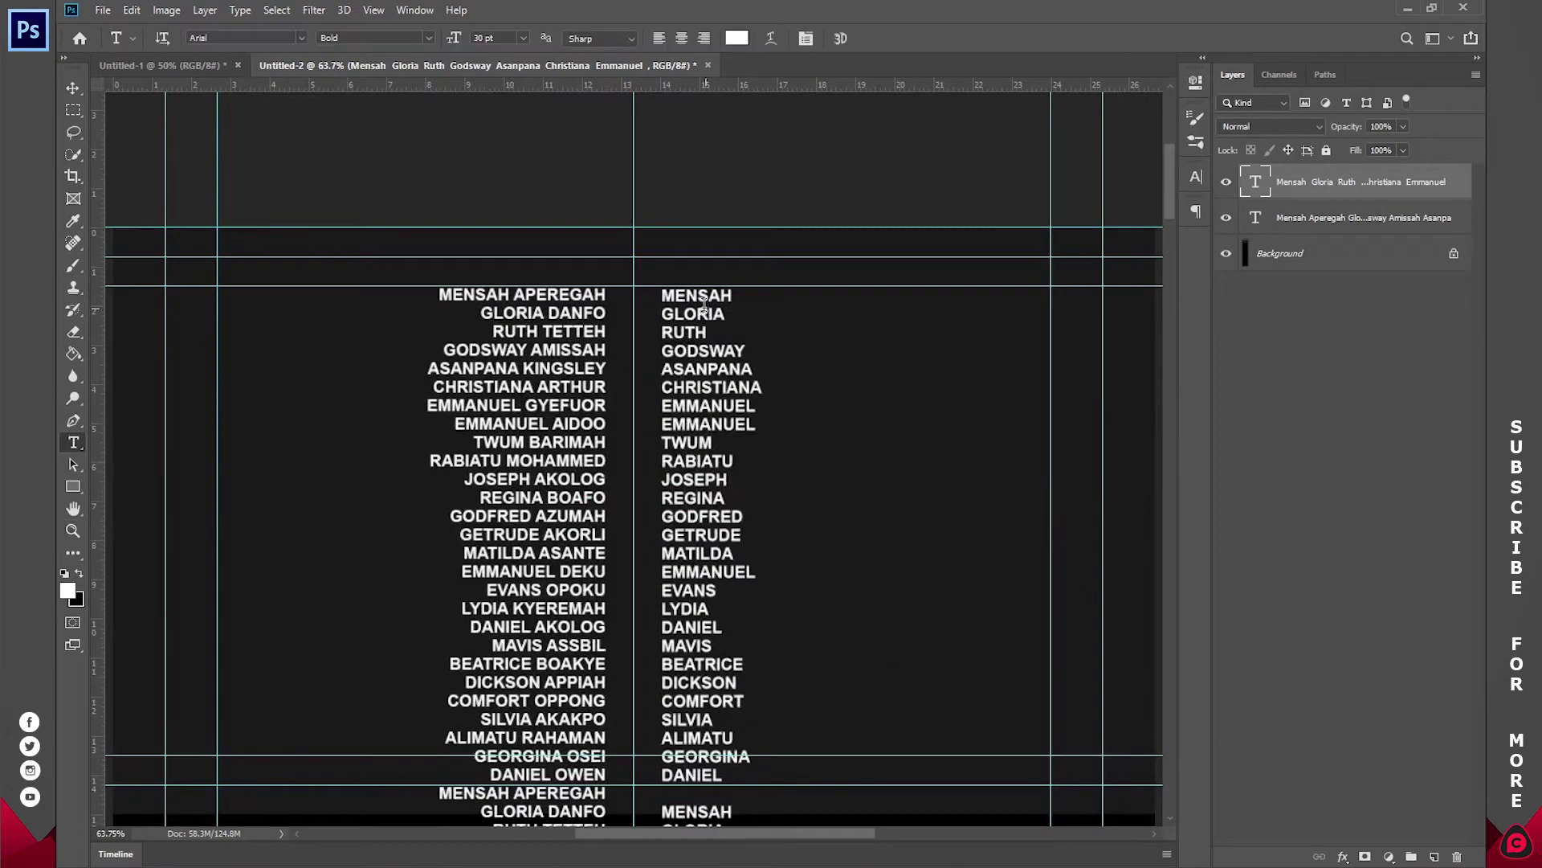
click(874, 335)
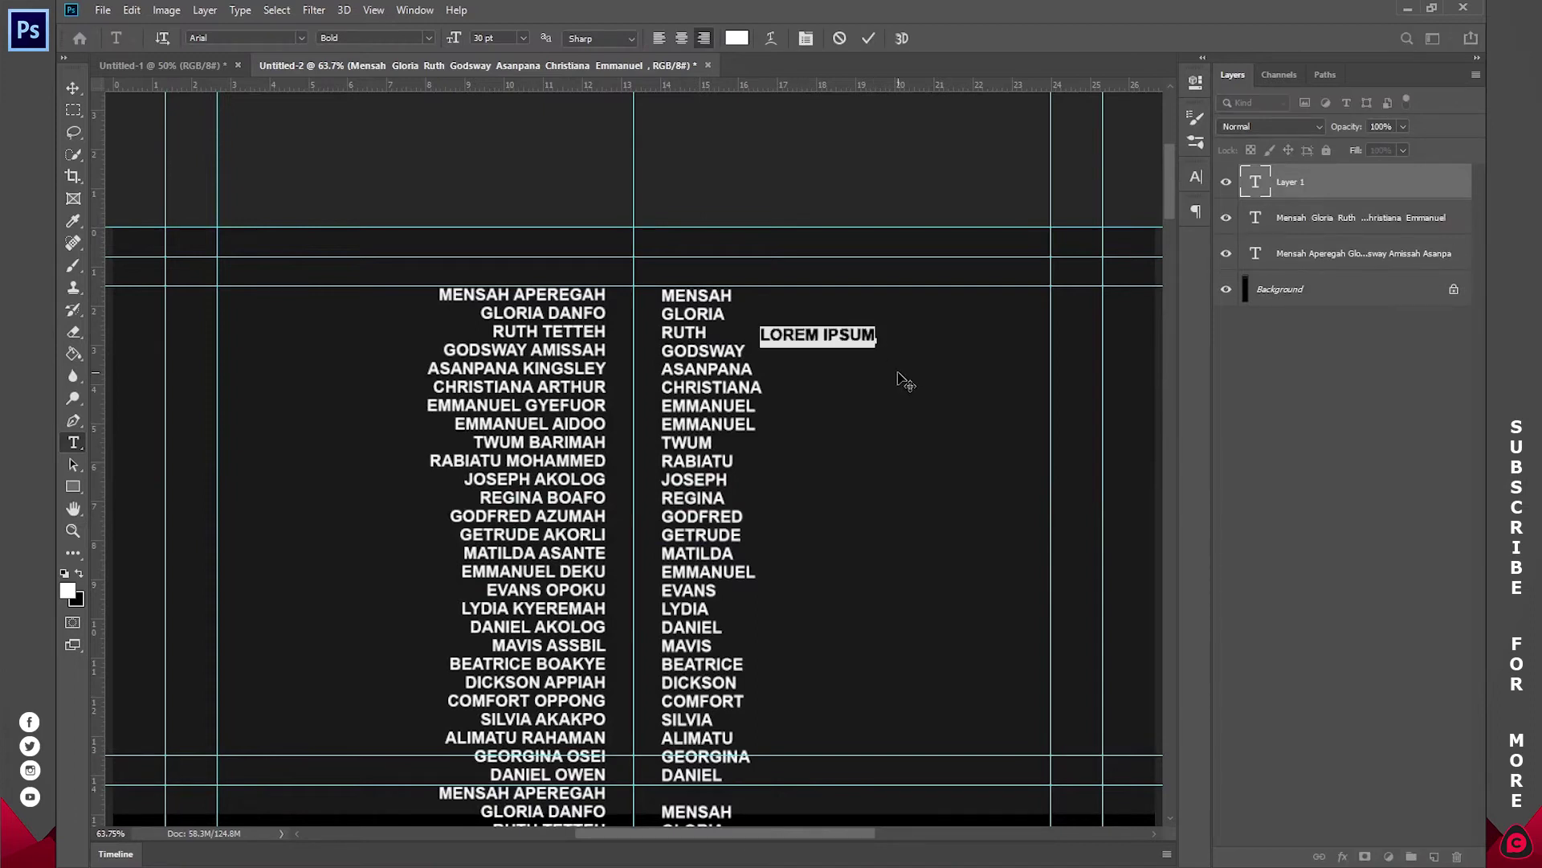
text(CAS)
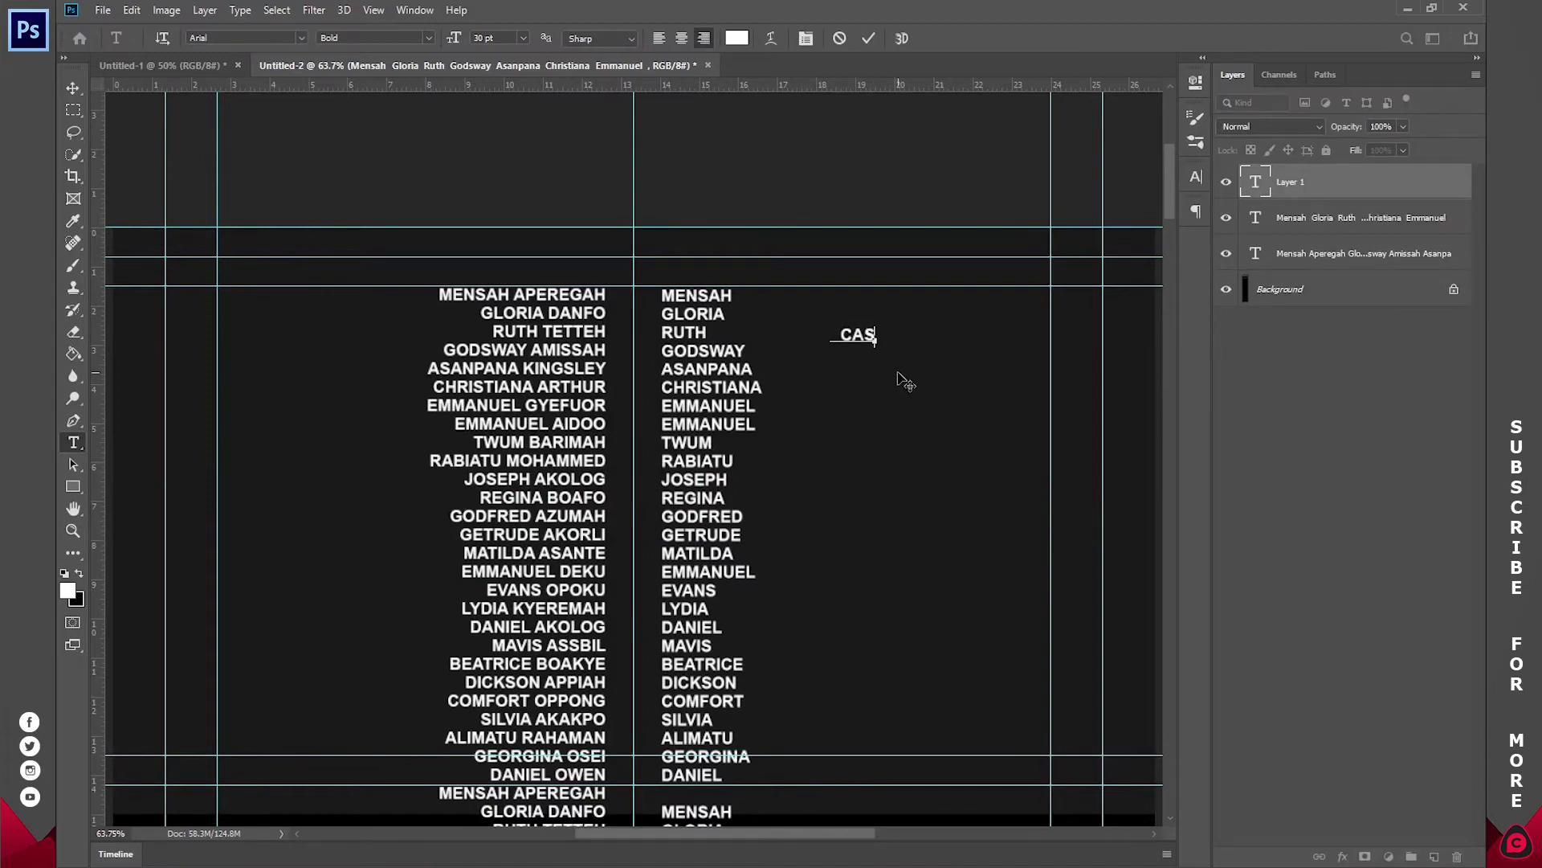
text(T)
key(ctrl+a)
click(682, 38)
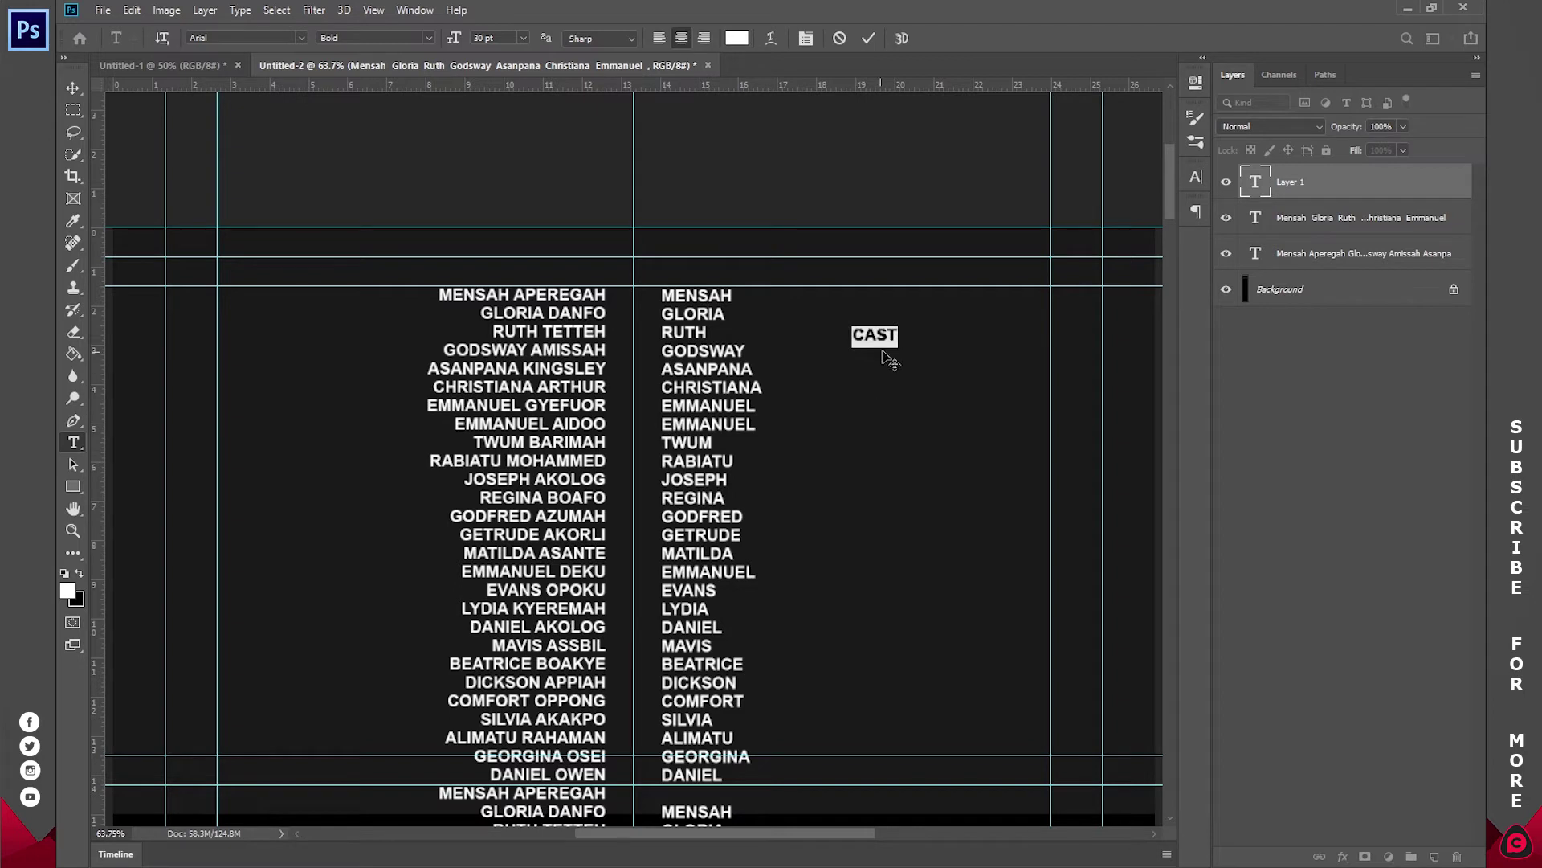
drag(890, 361, 657, 289)
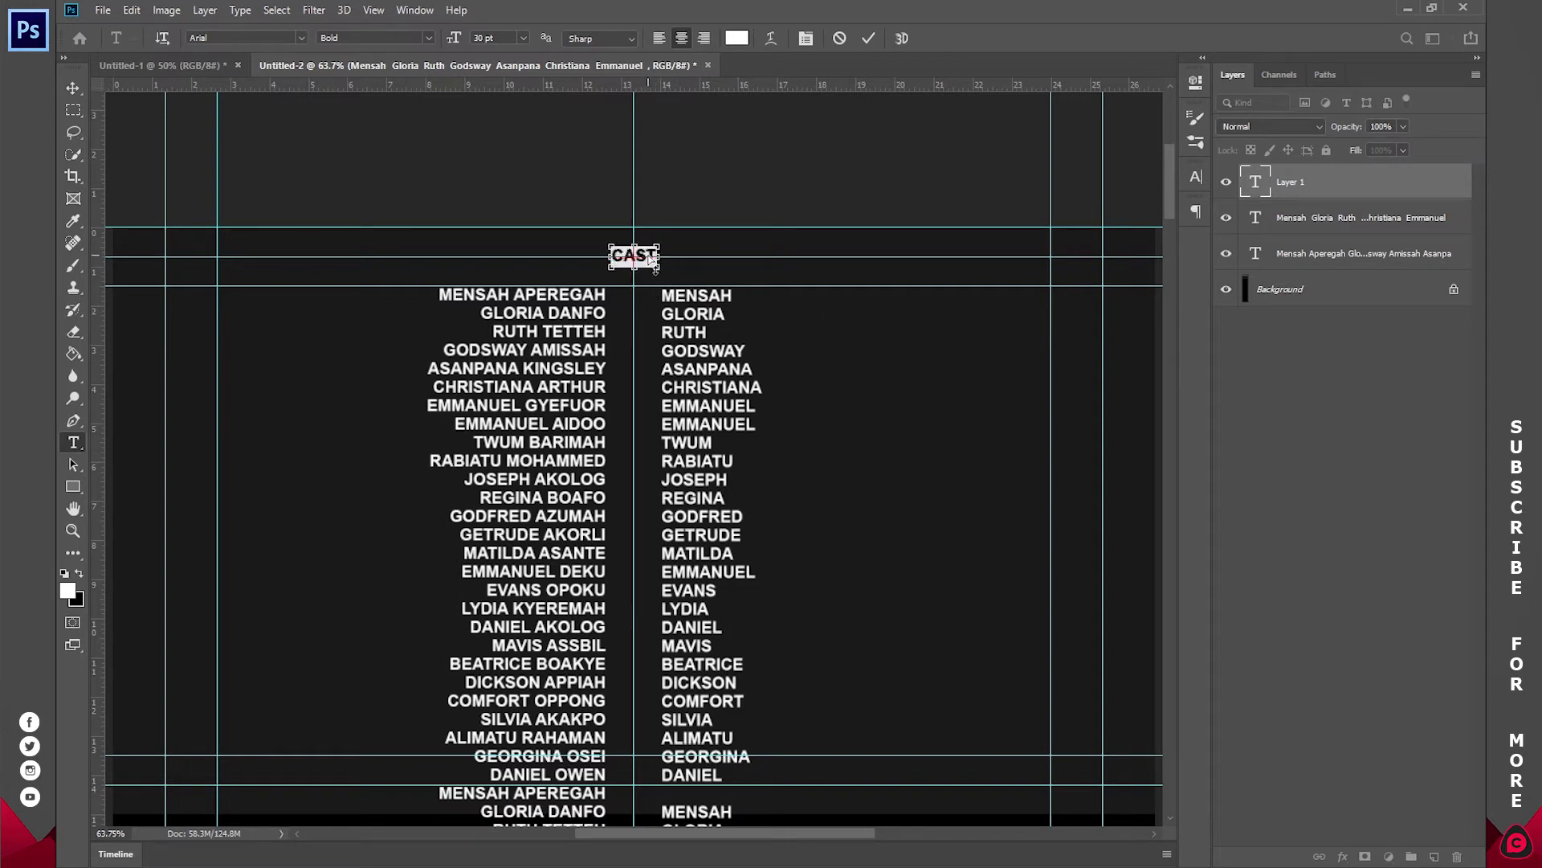
drag(464, 30, 535, 45)
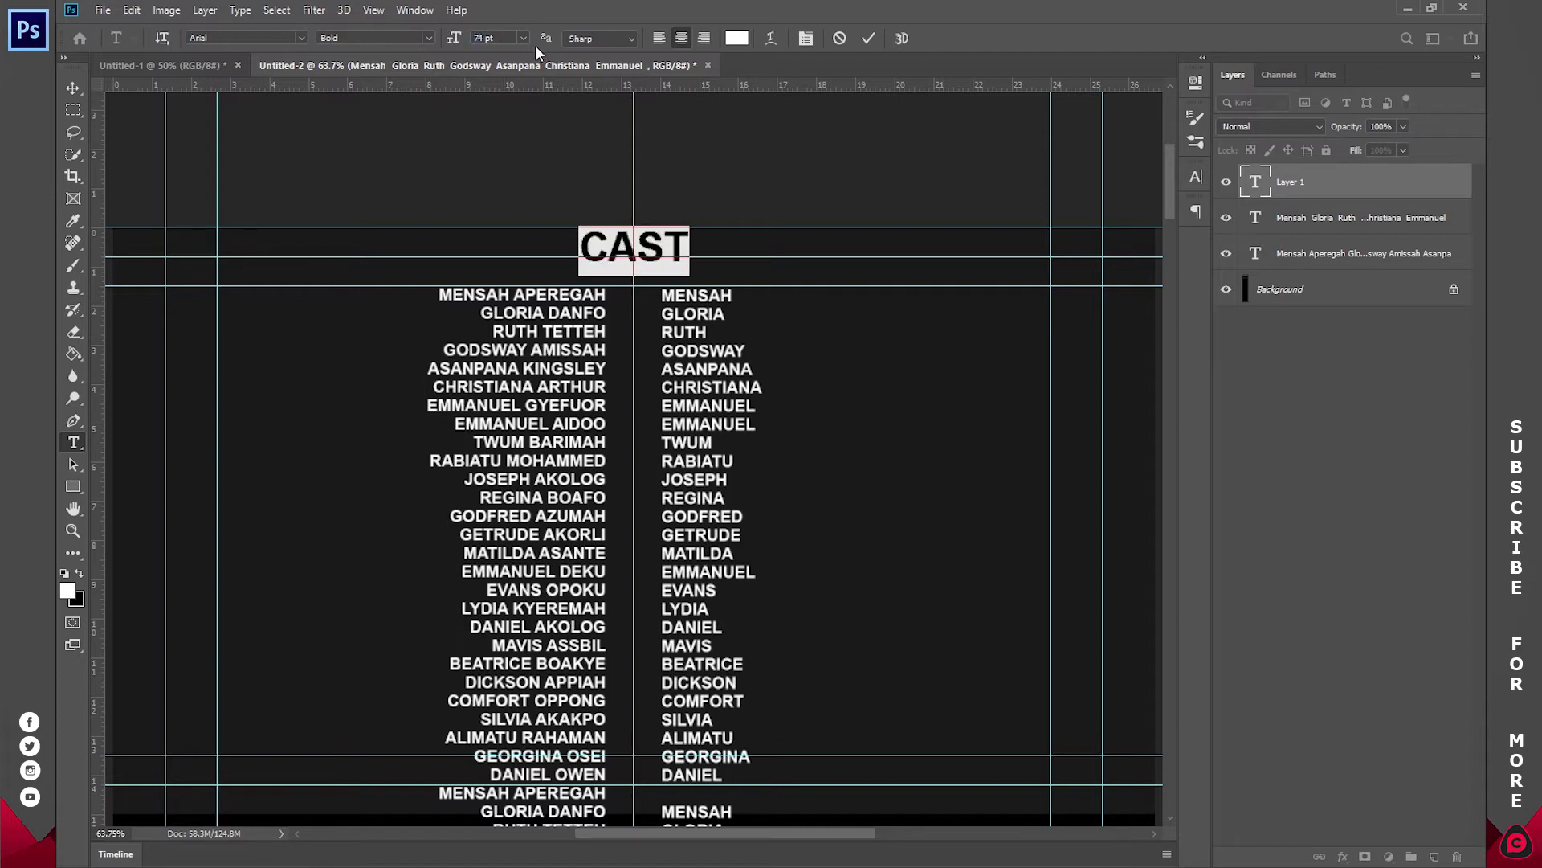
click(301, 38)
click(307, 36)
click(868, 38)
key(z)
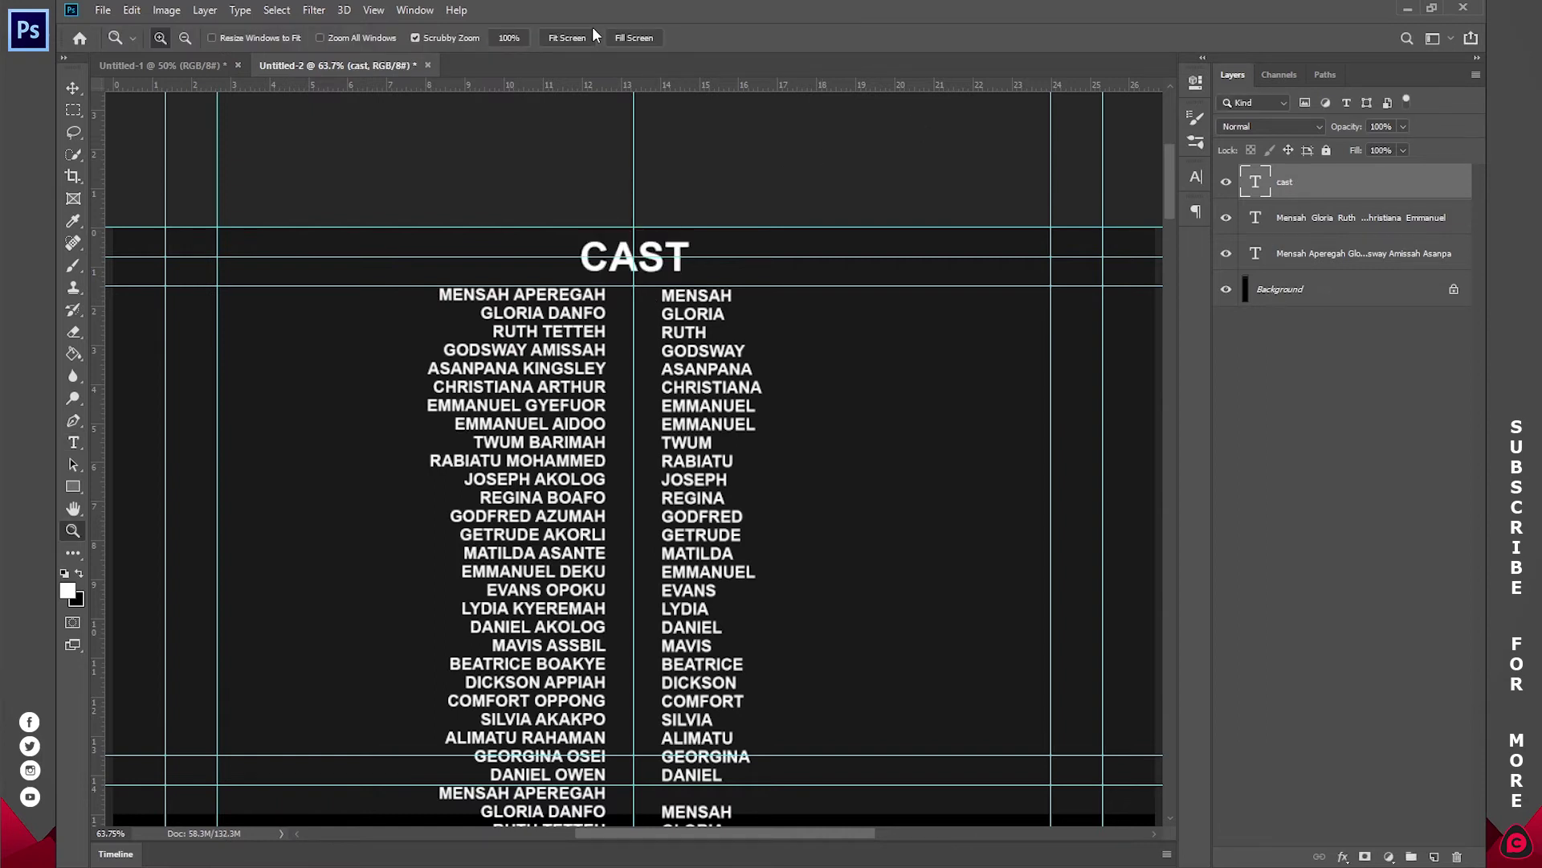
click(568, 37)
Step: Select all three text layers and drag them with the Move tool onto Untitled-1
click(1227, 290)
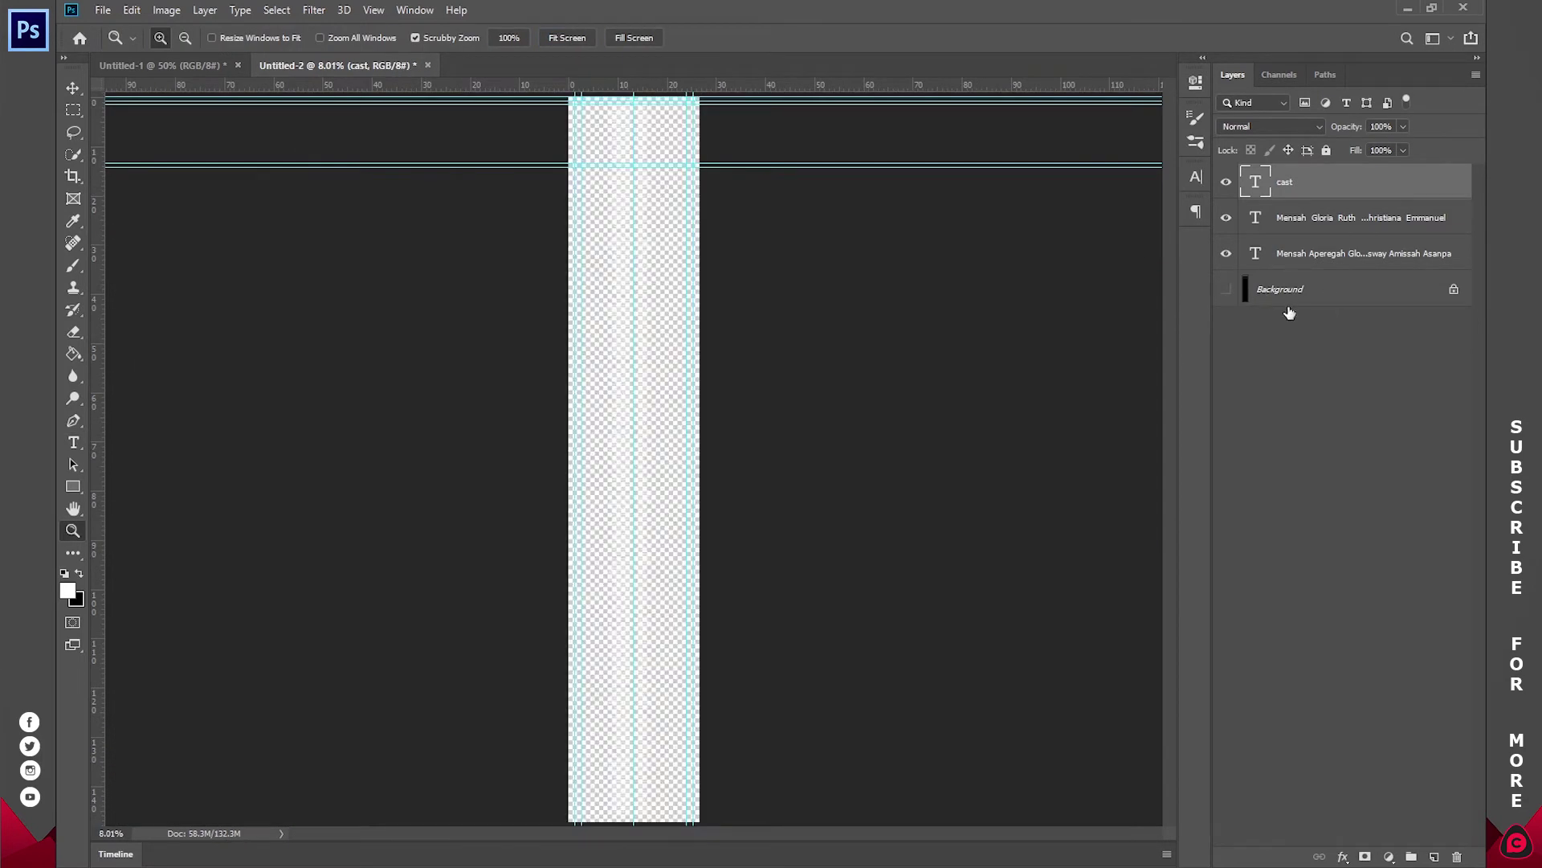
click(1225, 289)
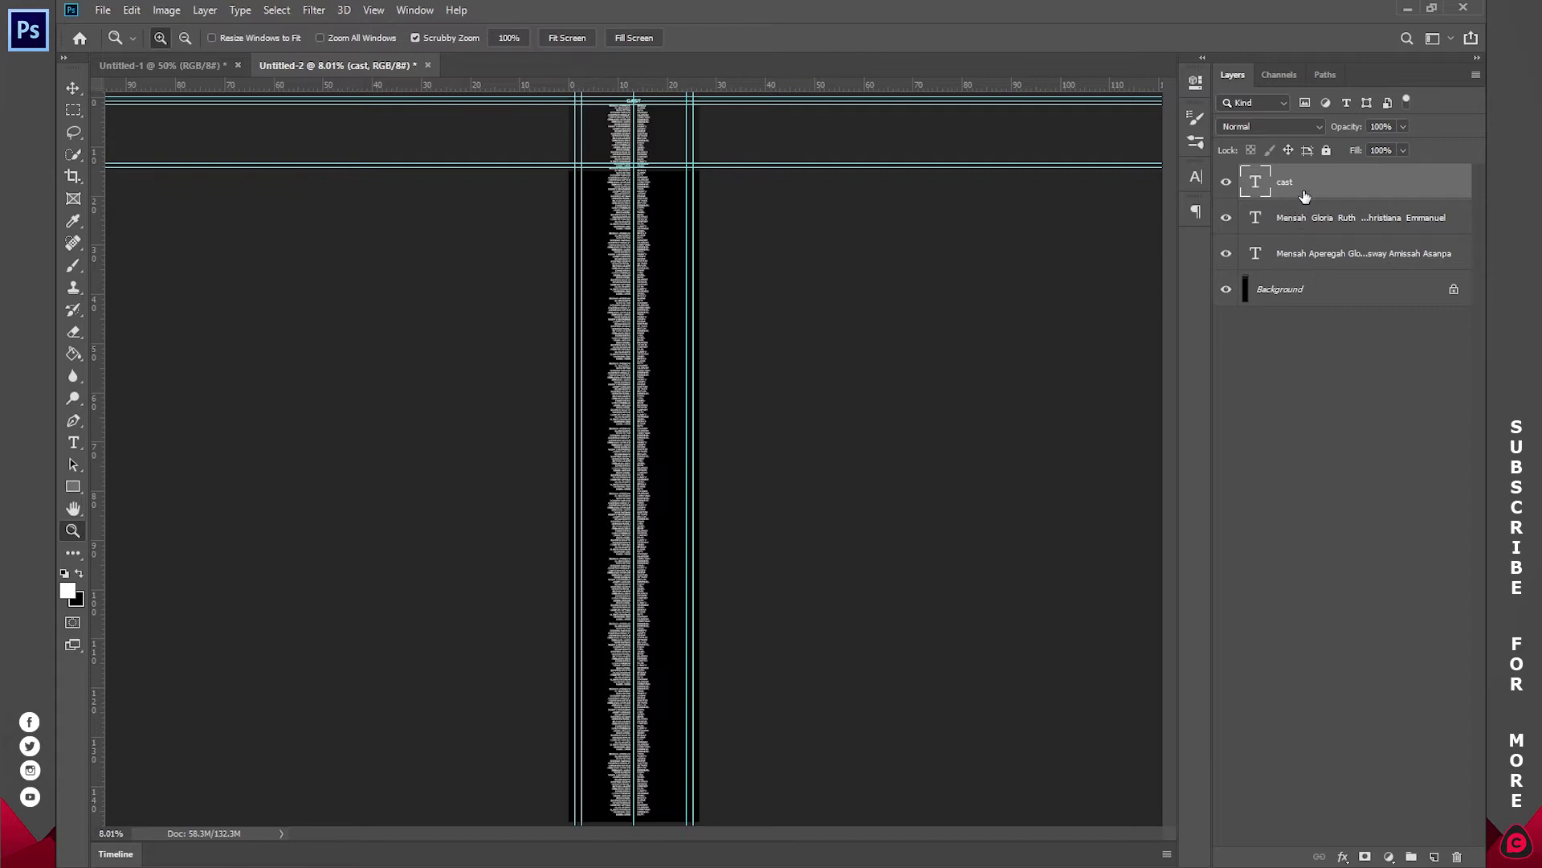
key(ctrl+alt+a)
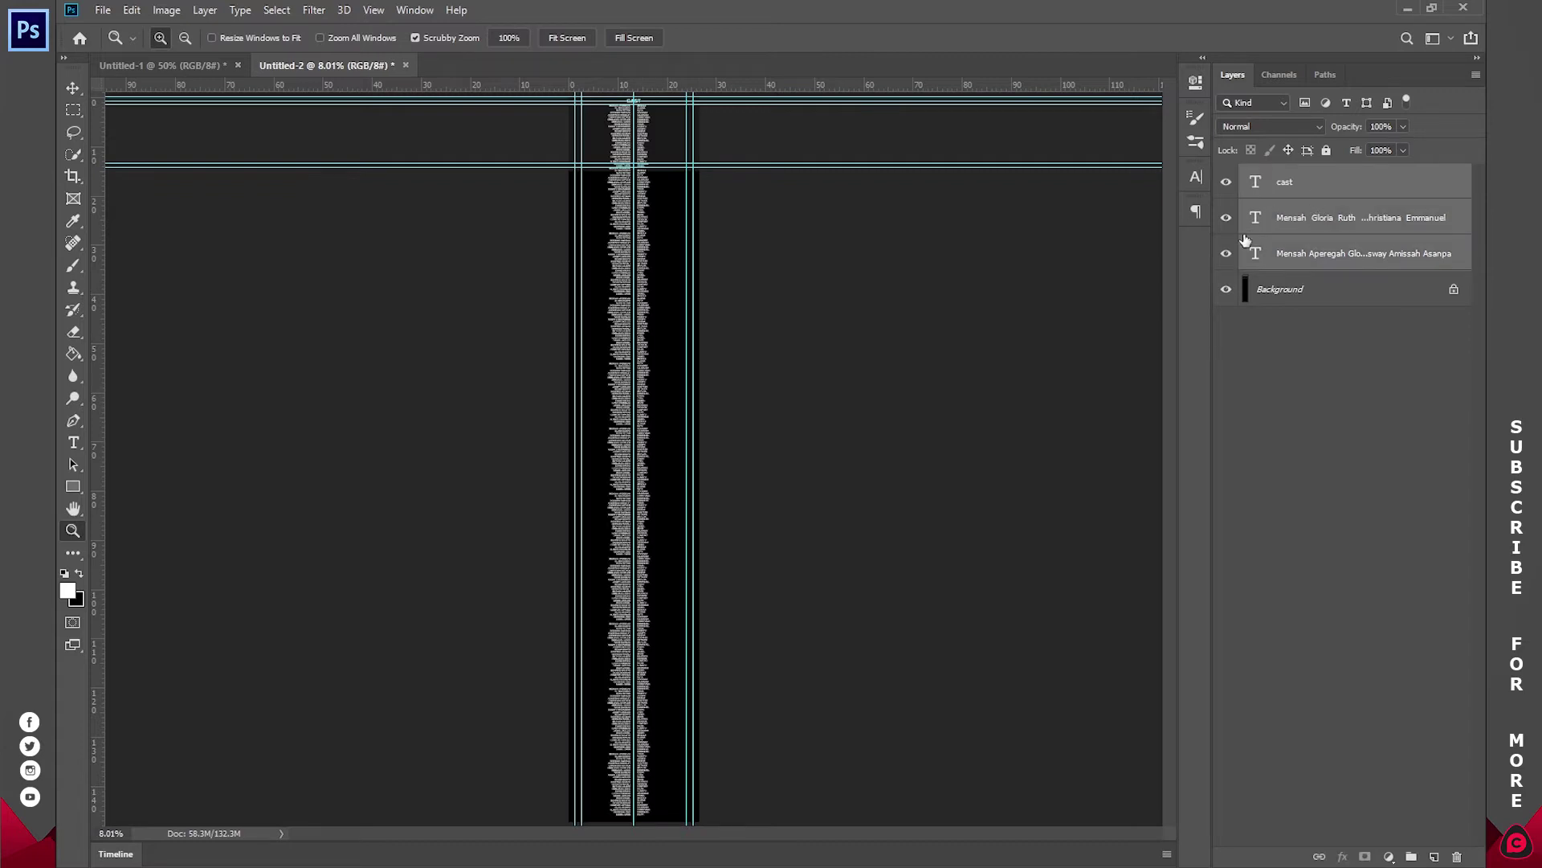
click(73, 89)
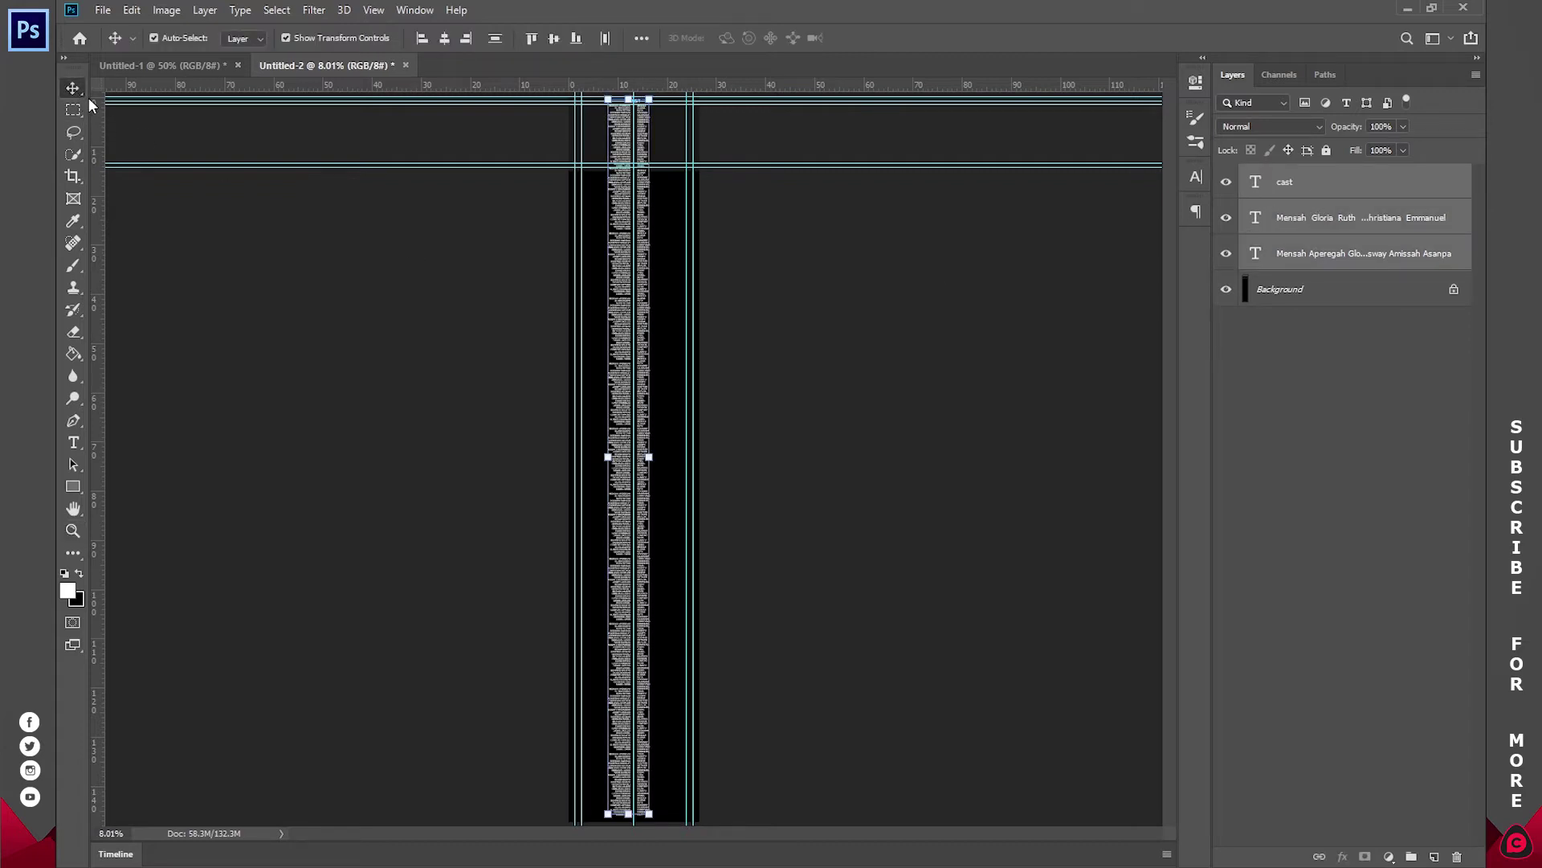
key(ctrl)
drag(620, 282, 643, 475)
Step: Position the copied cast text within Untitled-1's dark frame and switch to Untitled-1
drag(727, 321, 687, 396)
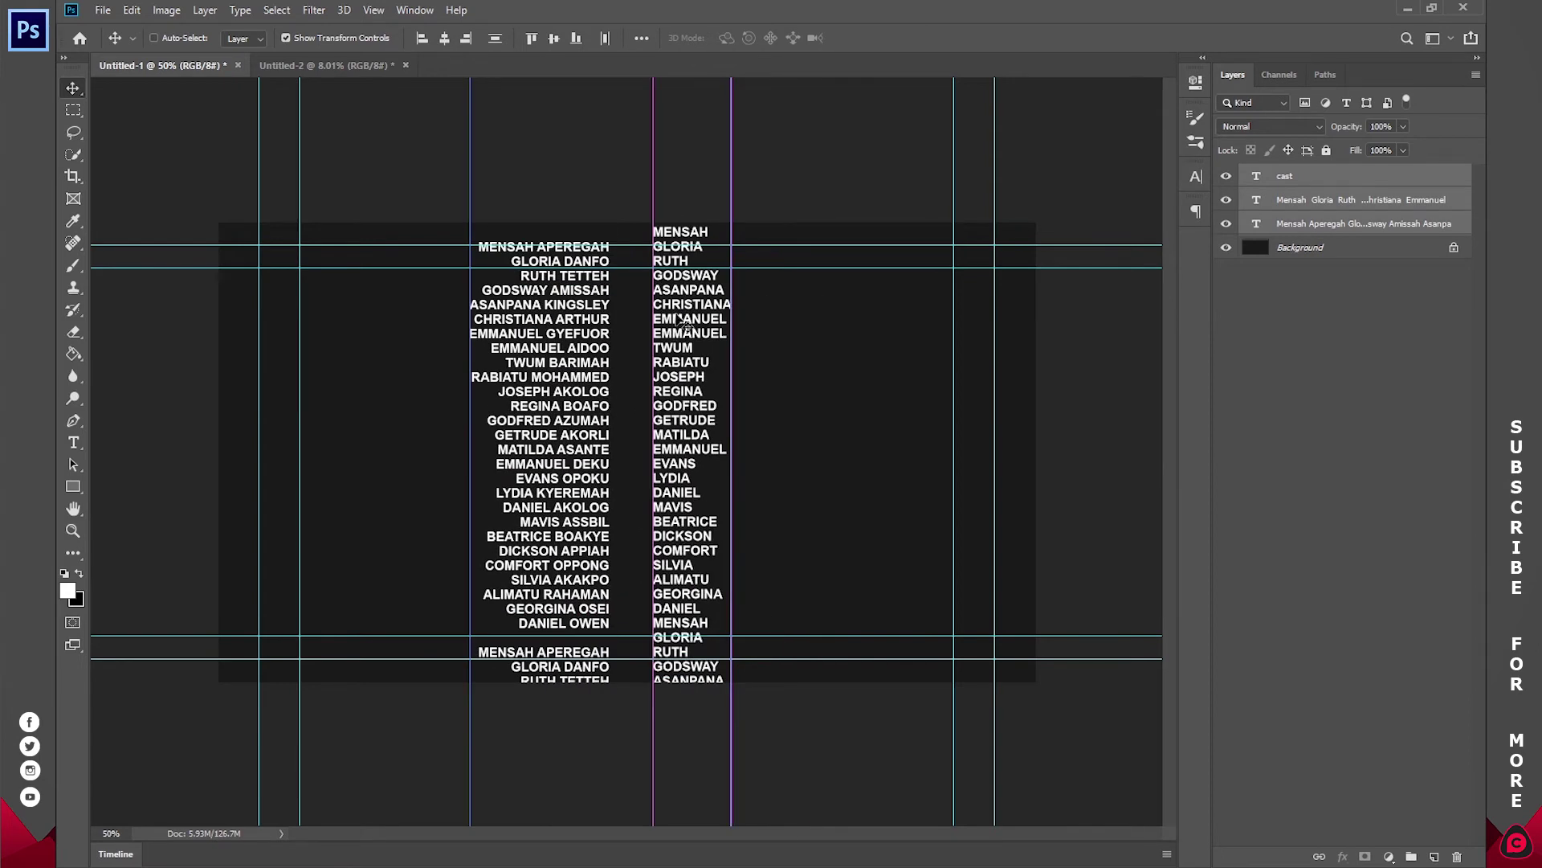
drag(684, 321, 716, 596)
click(1434, 474)
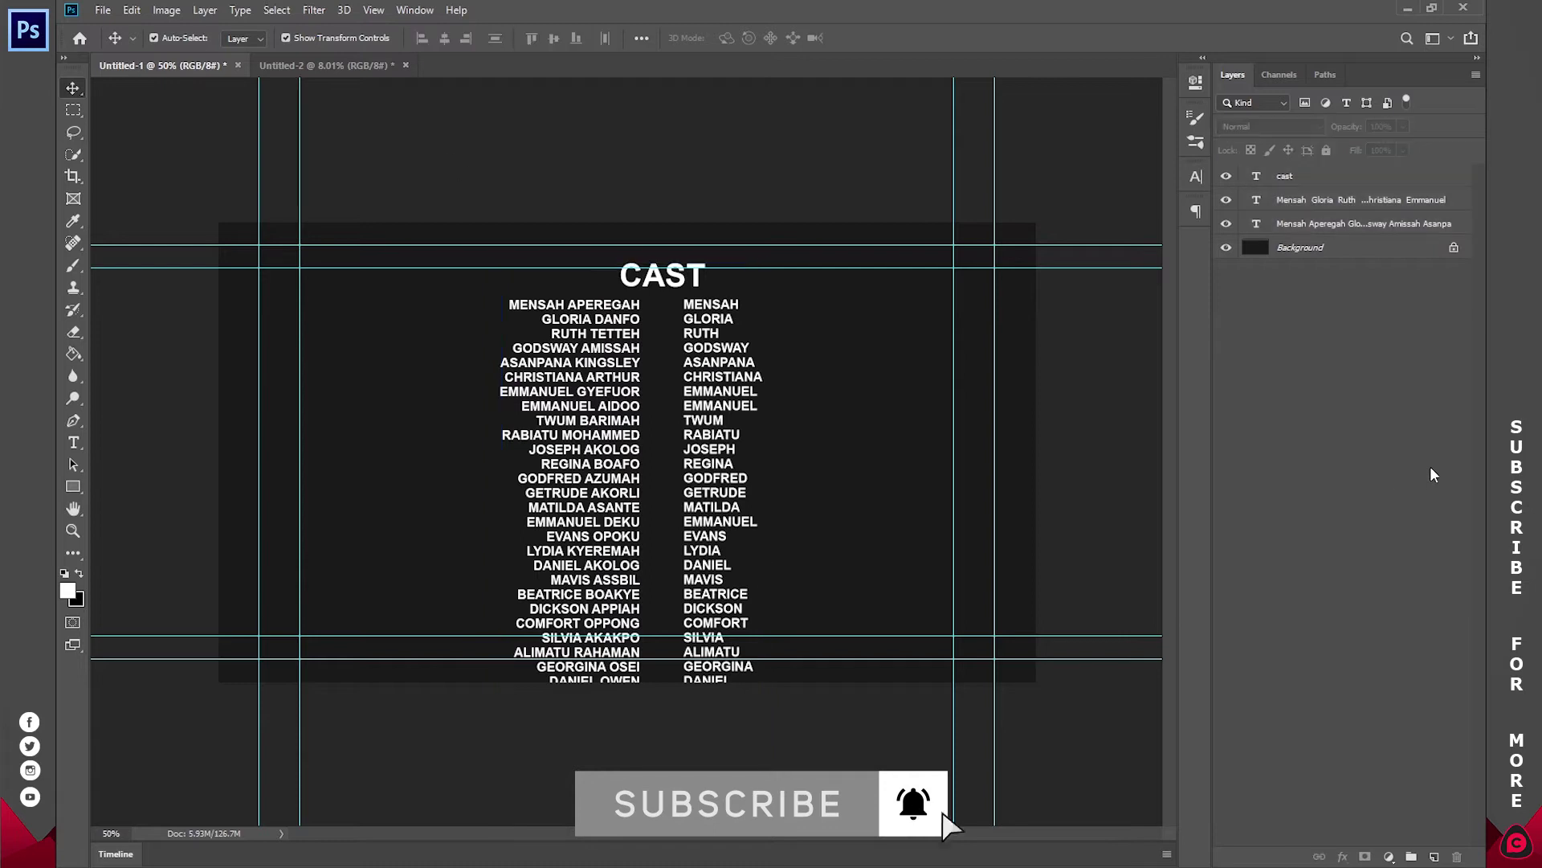
click(406, 65)
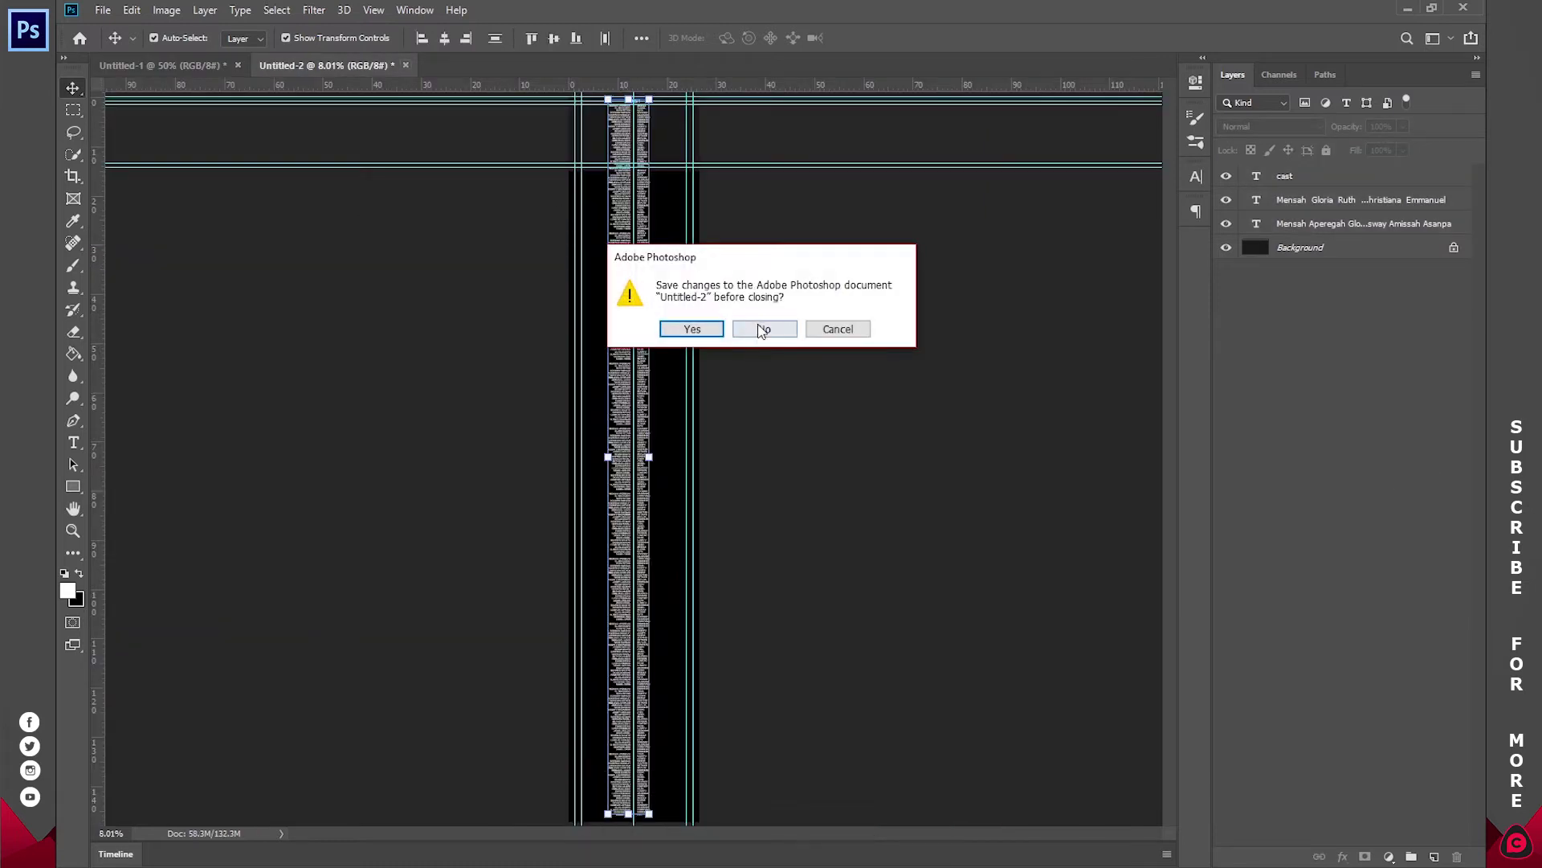
click(832, 333)
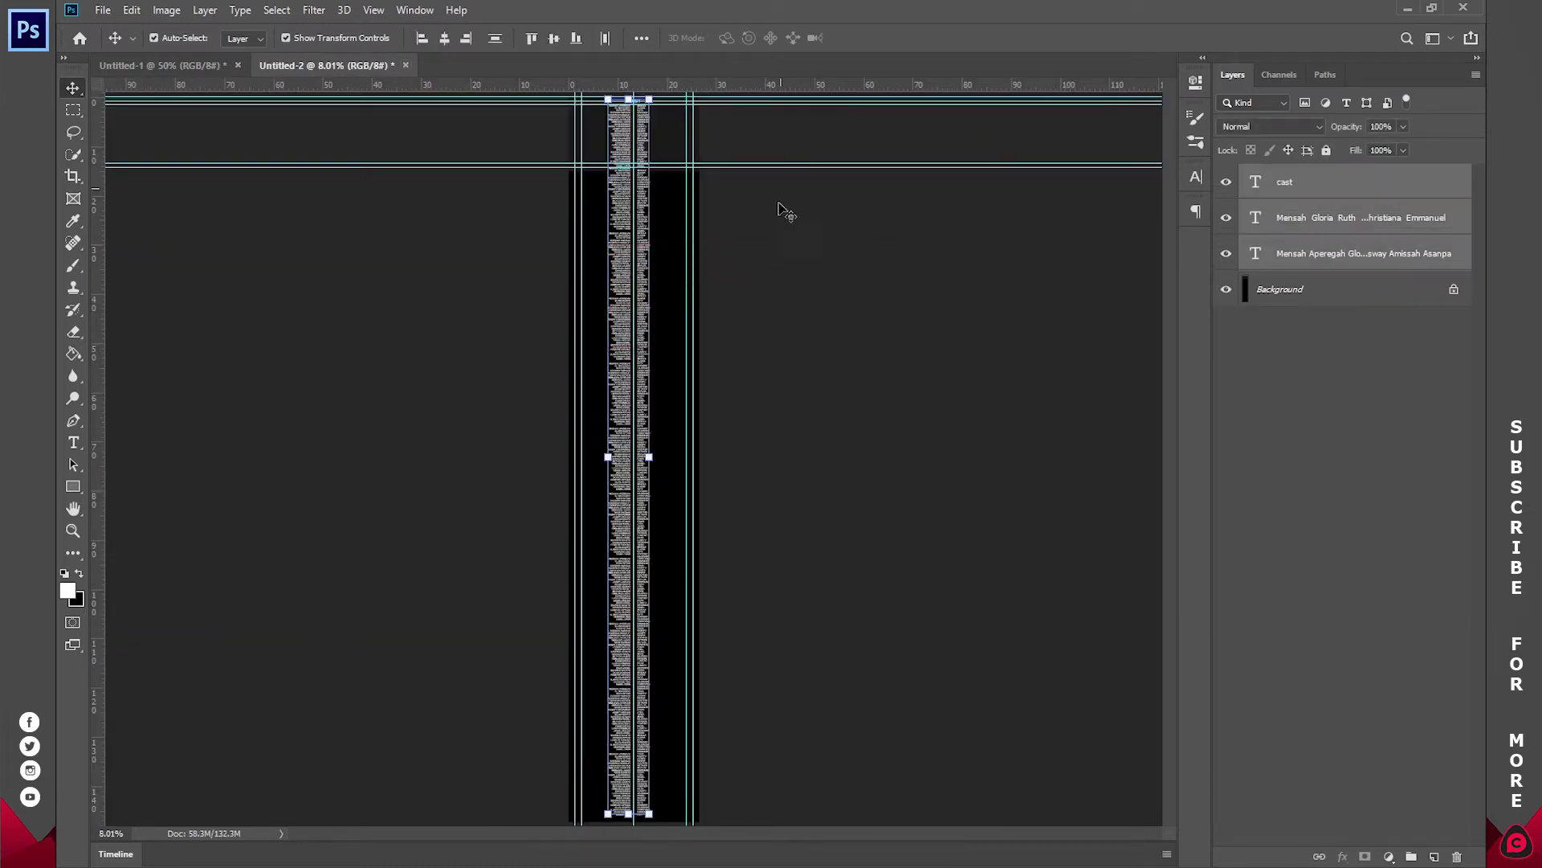
click(136, 67)
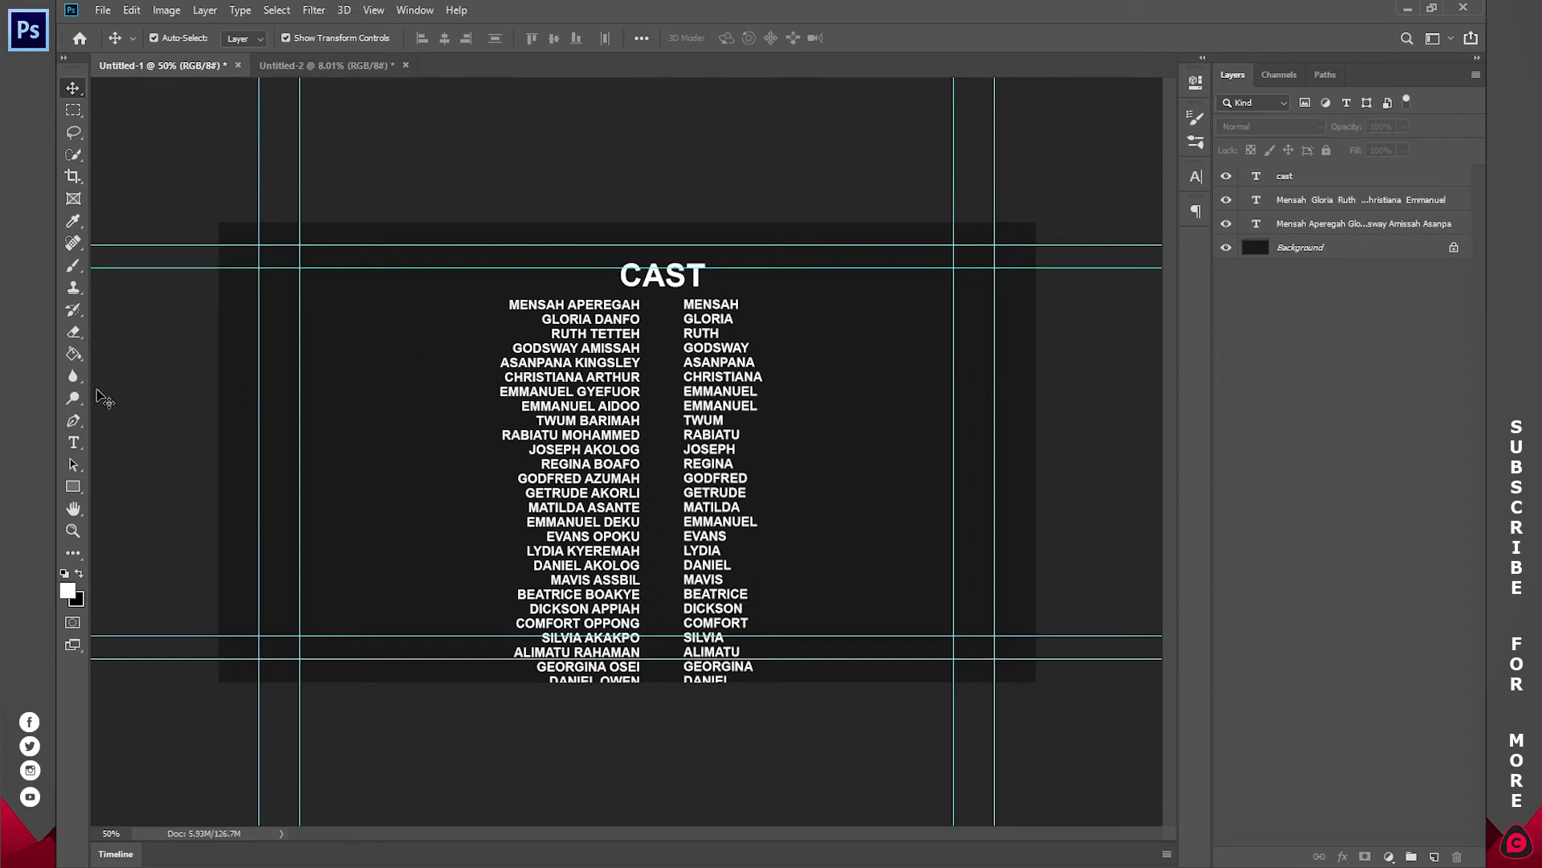
Step: Add a vertical guide at the frame centre and centre the CAST heading on it
key(ctrl+r)
drag(100, 390, 635, 369)
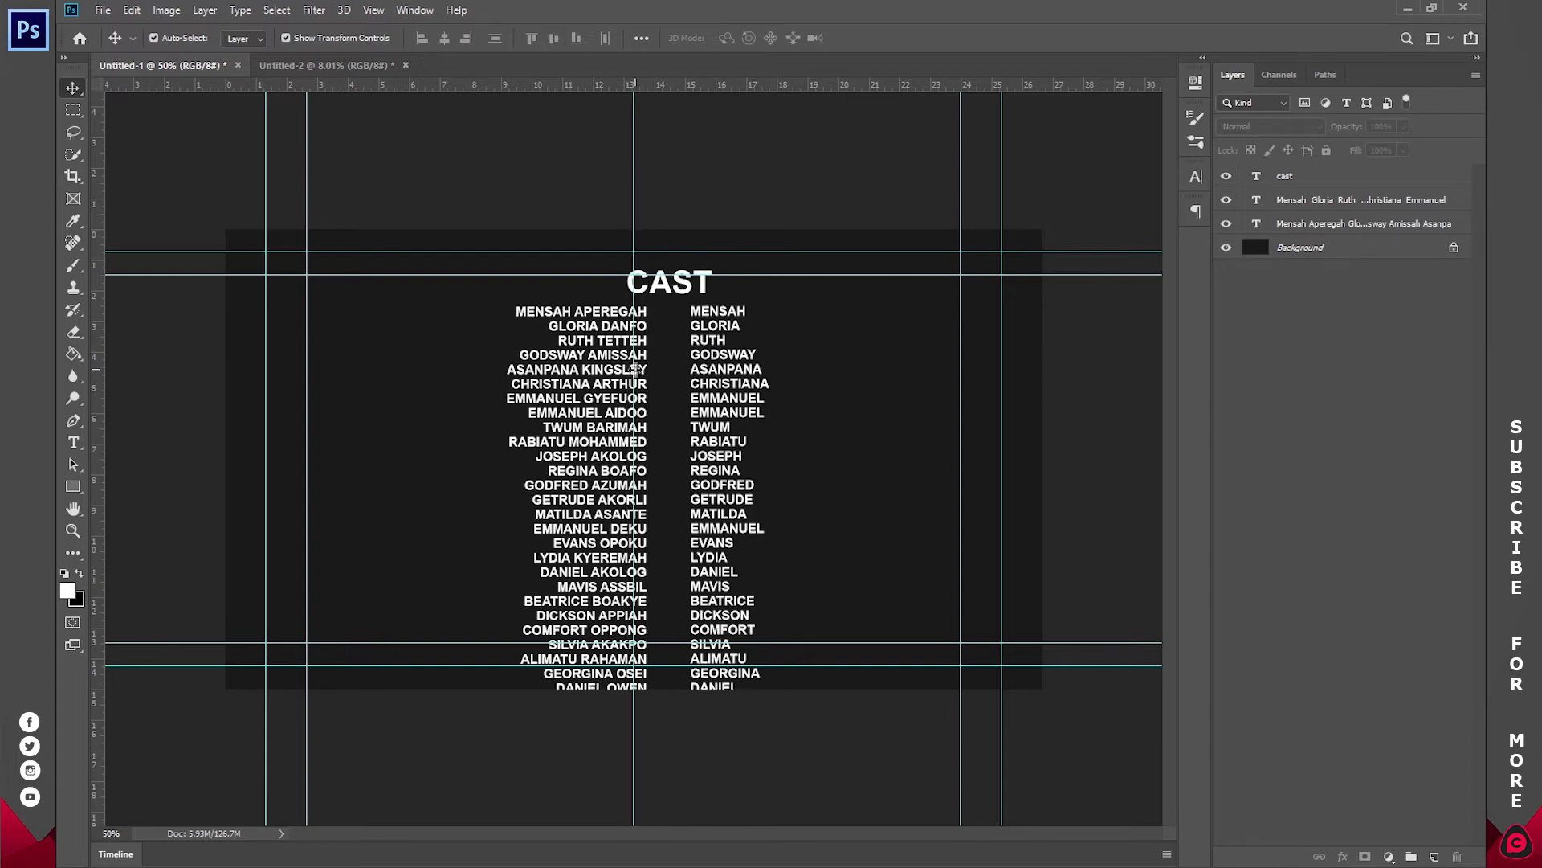
key(t)
drag(674, 288, 638, 270)
key(v)
Step: Move both name columns up together so they sit centred beneath the CAST heading
mouse_move(608, 359)
mouse_down()
mouse_move(565, 341)
mouse_move(596, 337)
mouse_up()
ctrl+shift+click(738, 359)
drag(737, 359, 694, 378)
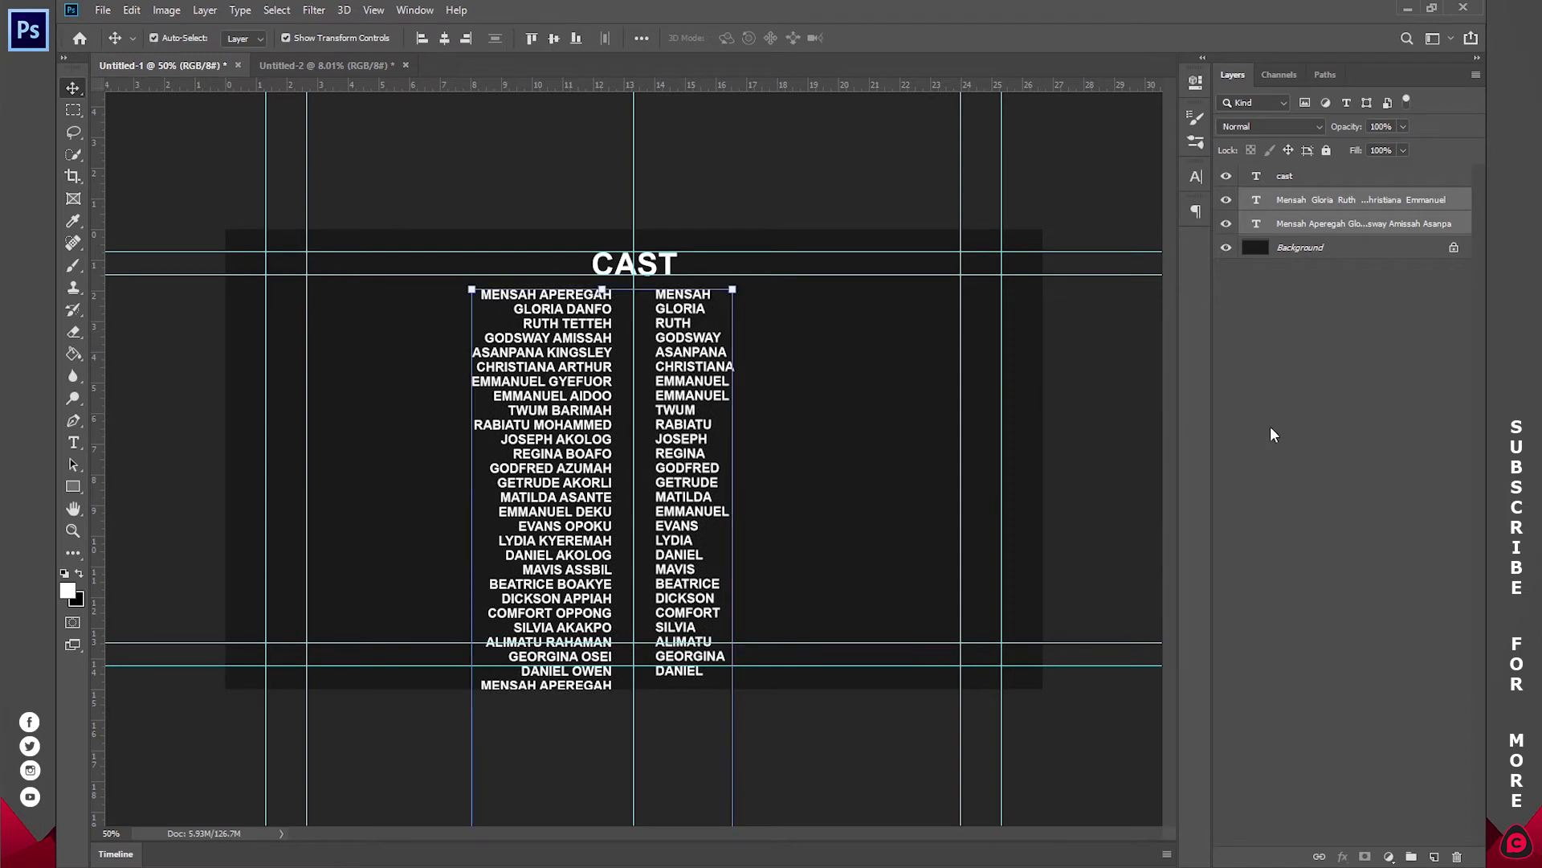
click(1270, 430)
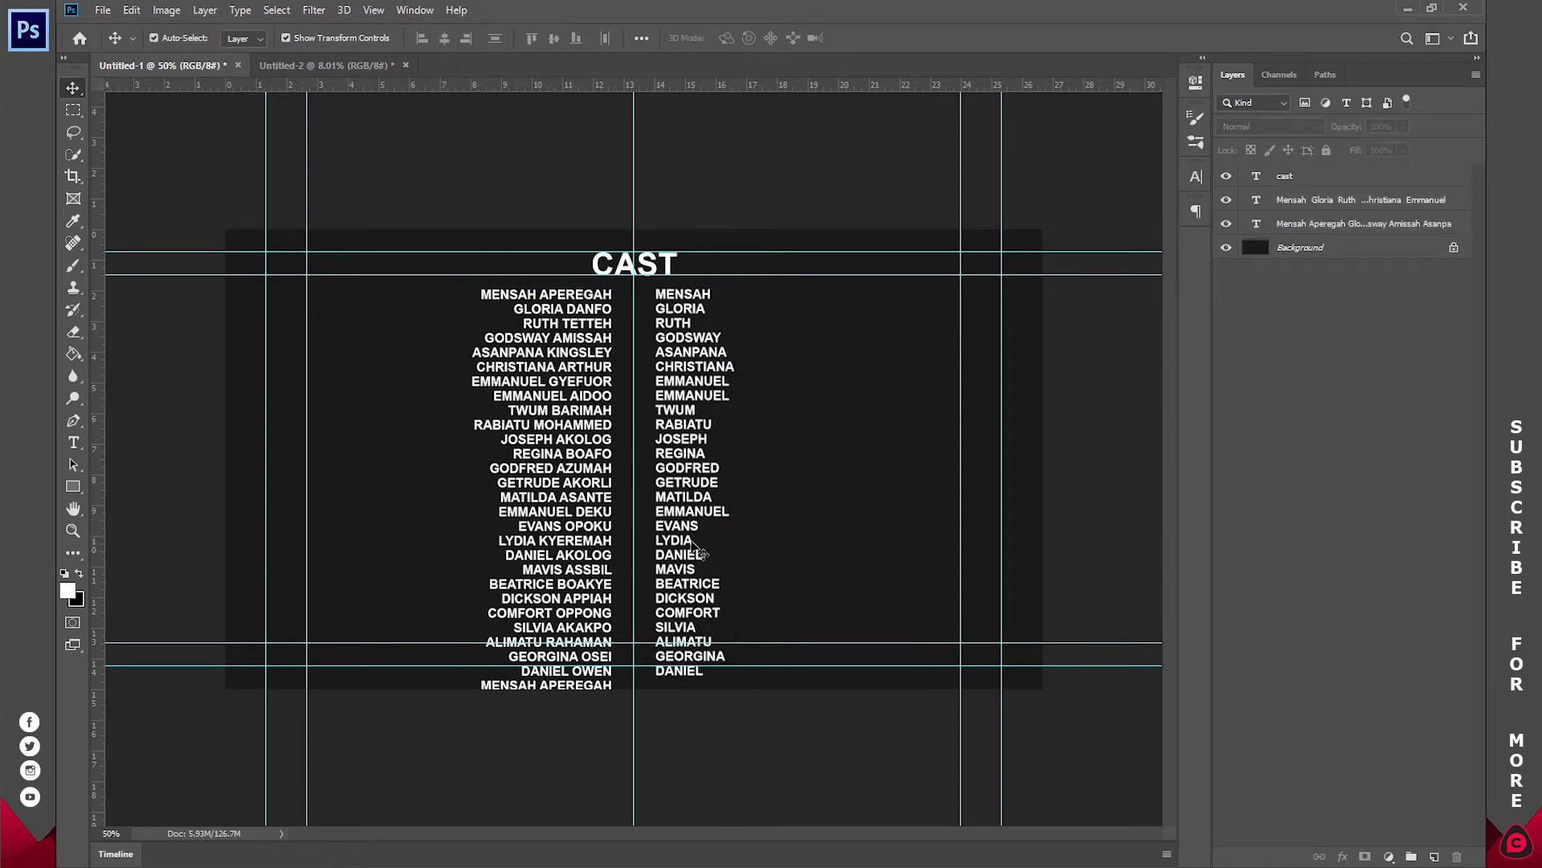
Step: Show the Timeline panel and create a video timeline for Untitled-1's text layers
click(403, 8)
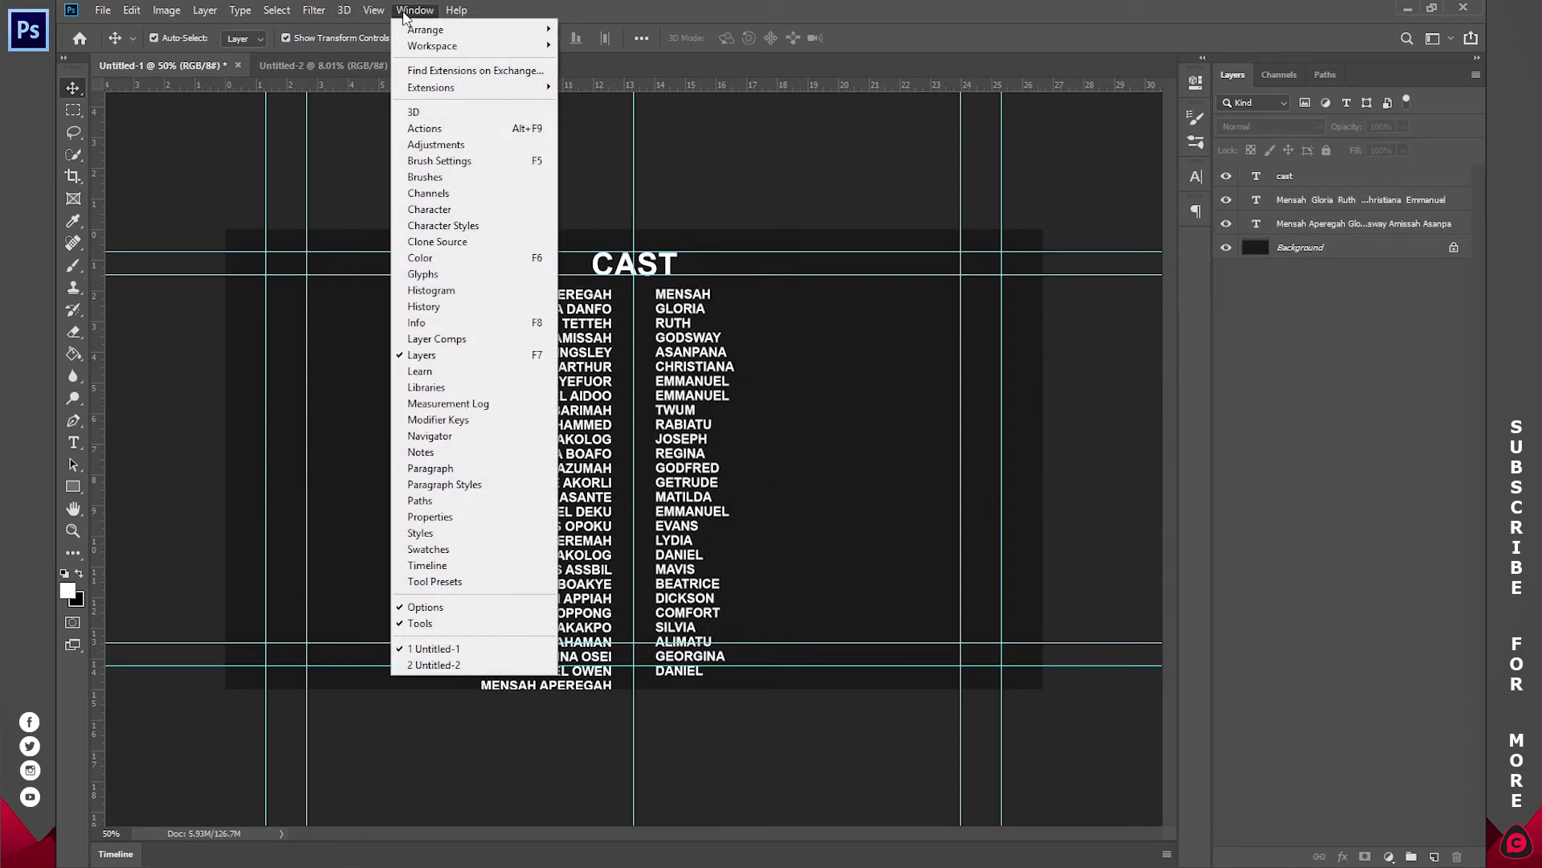
click(450, 566)
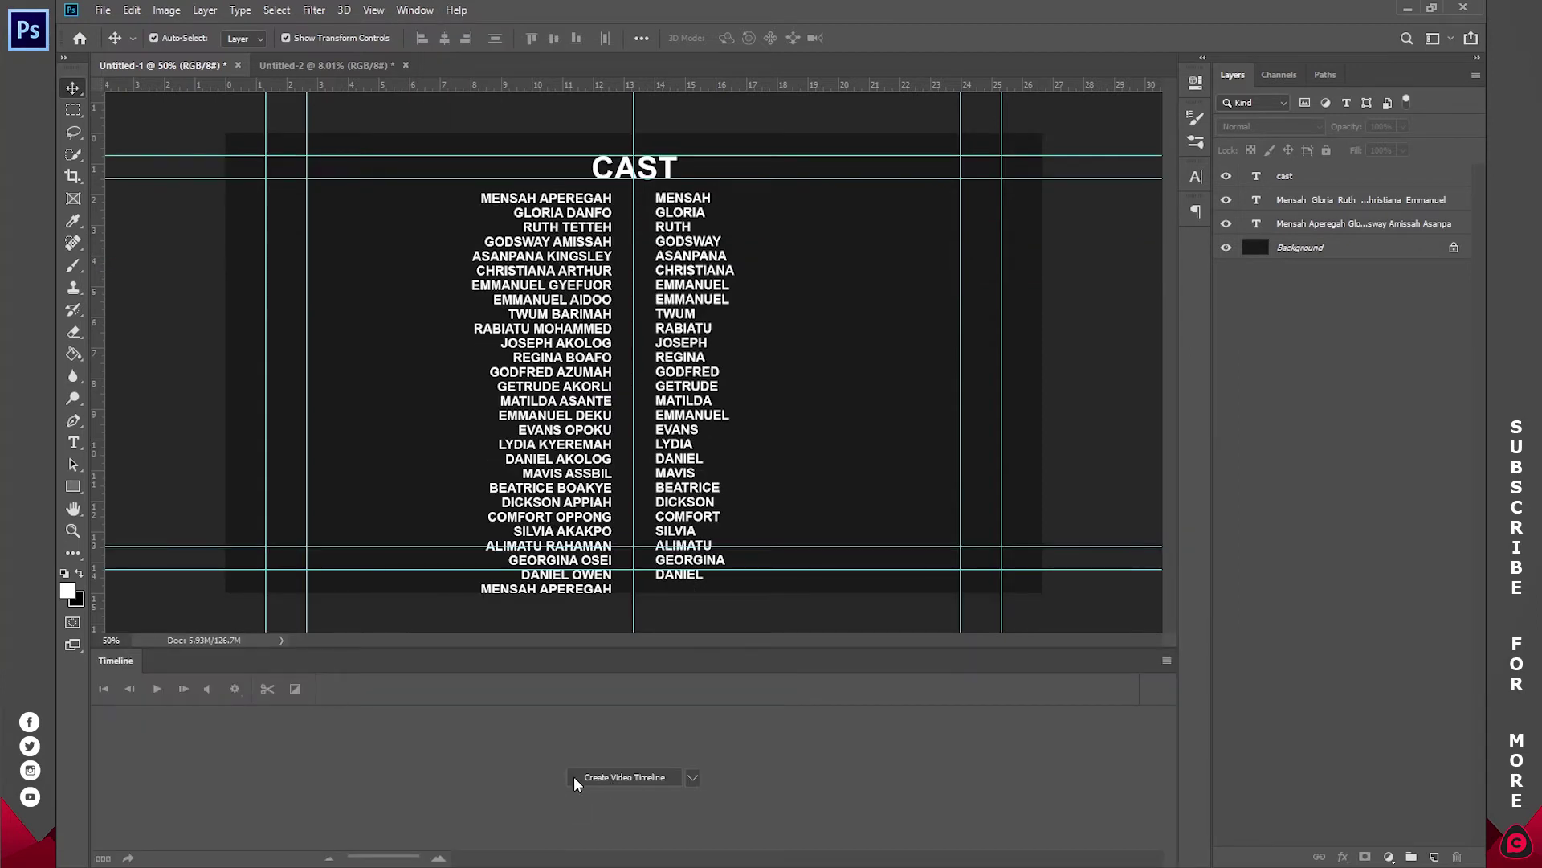
click(628, 779)
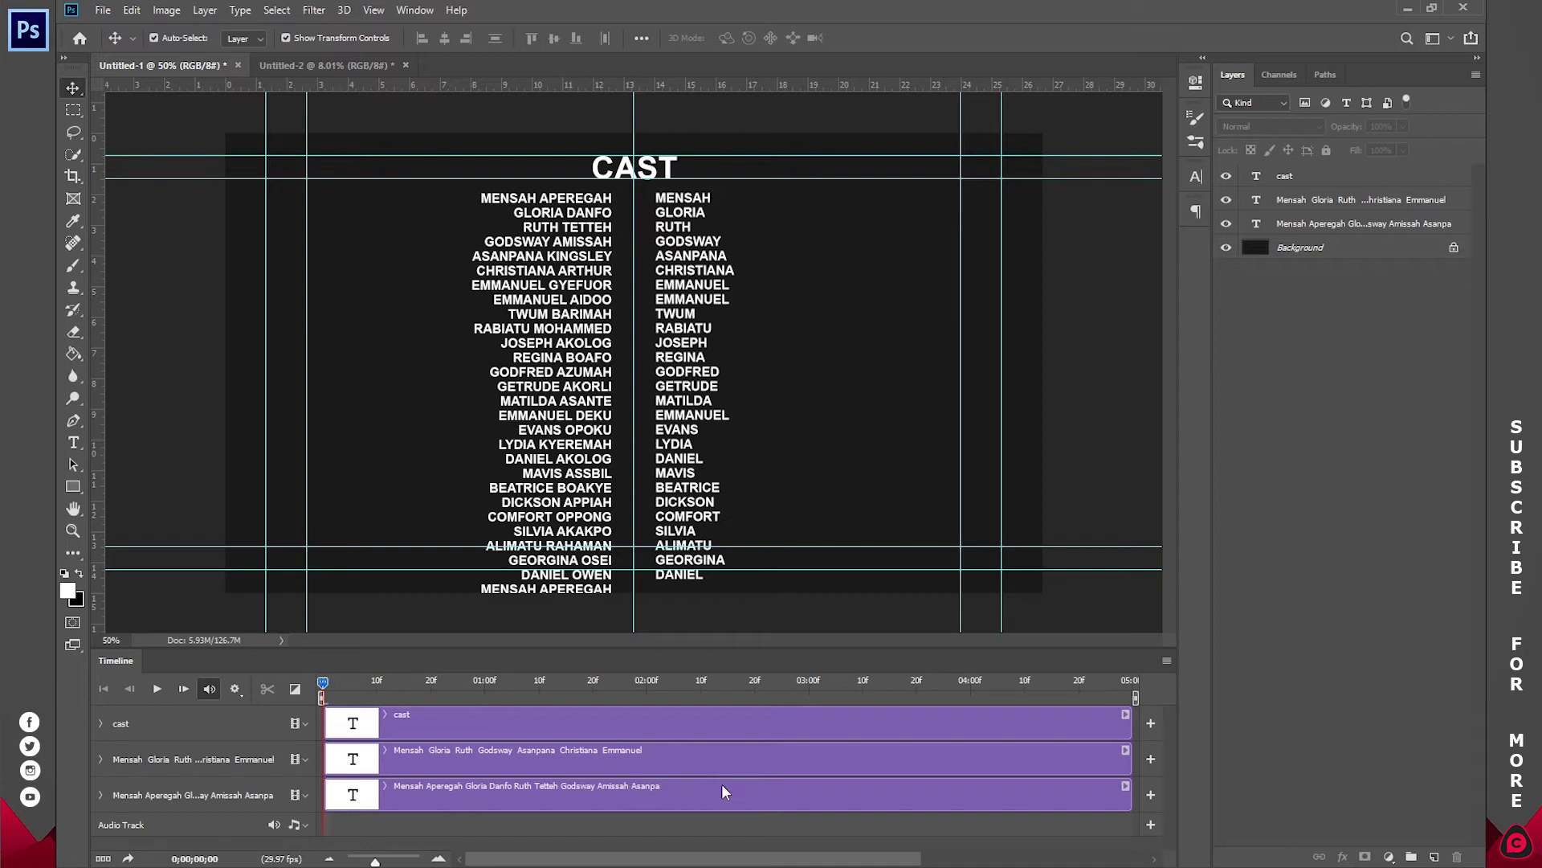
click(331, 858)
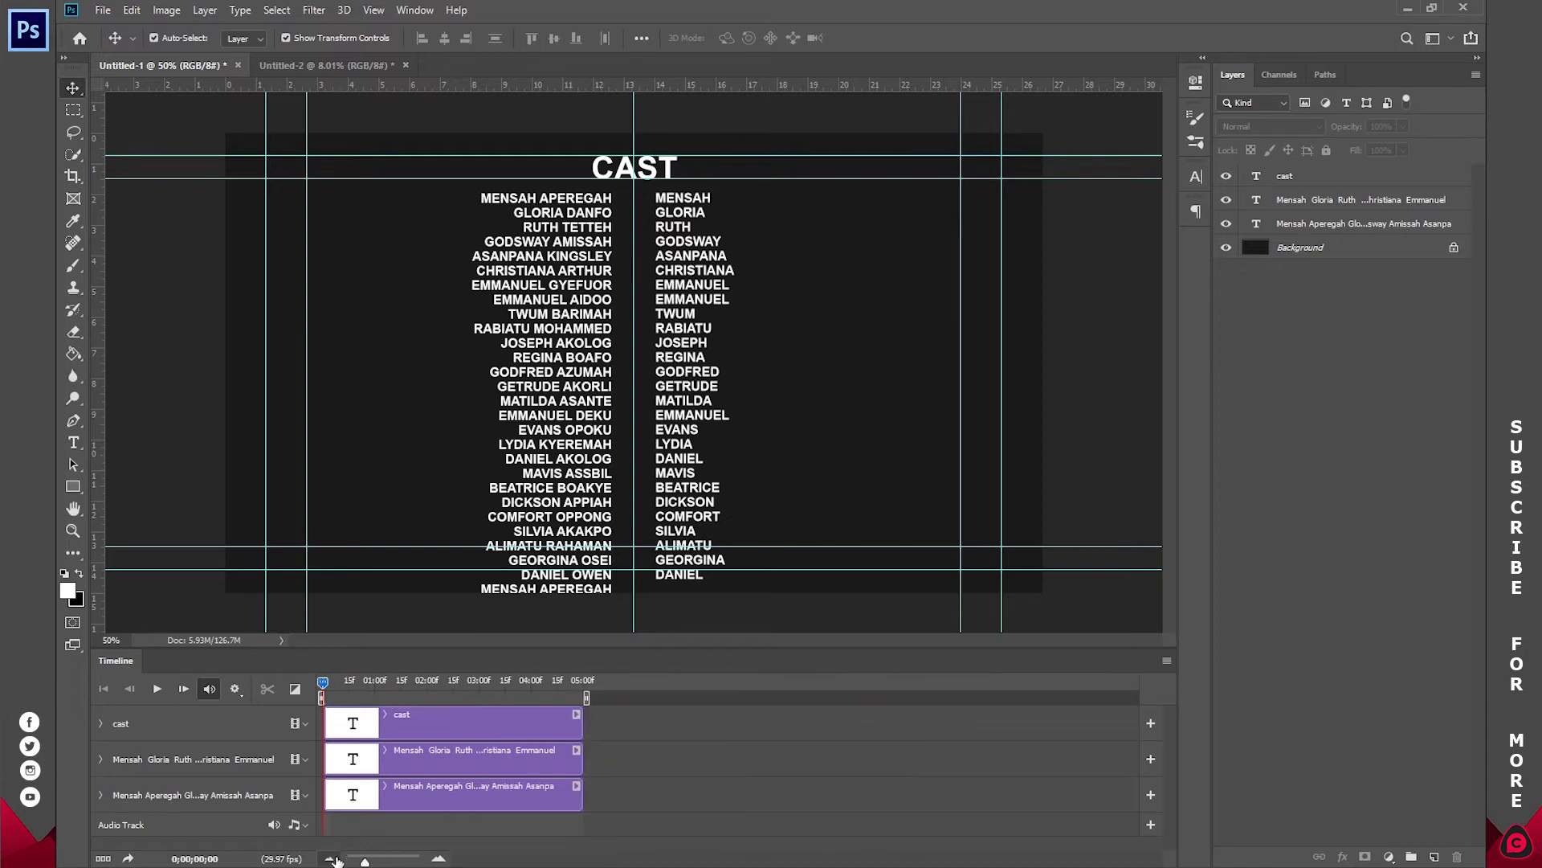
Step: Stretch both name-column clips and the CAST title clip to about 01:00
click(333, 859)
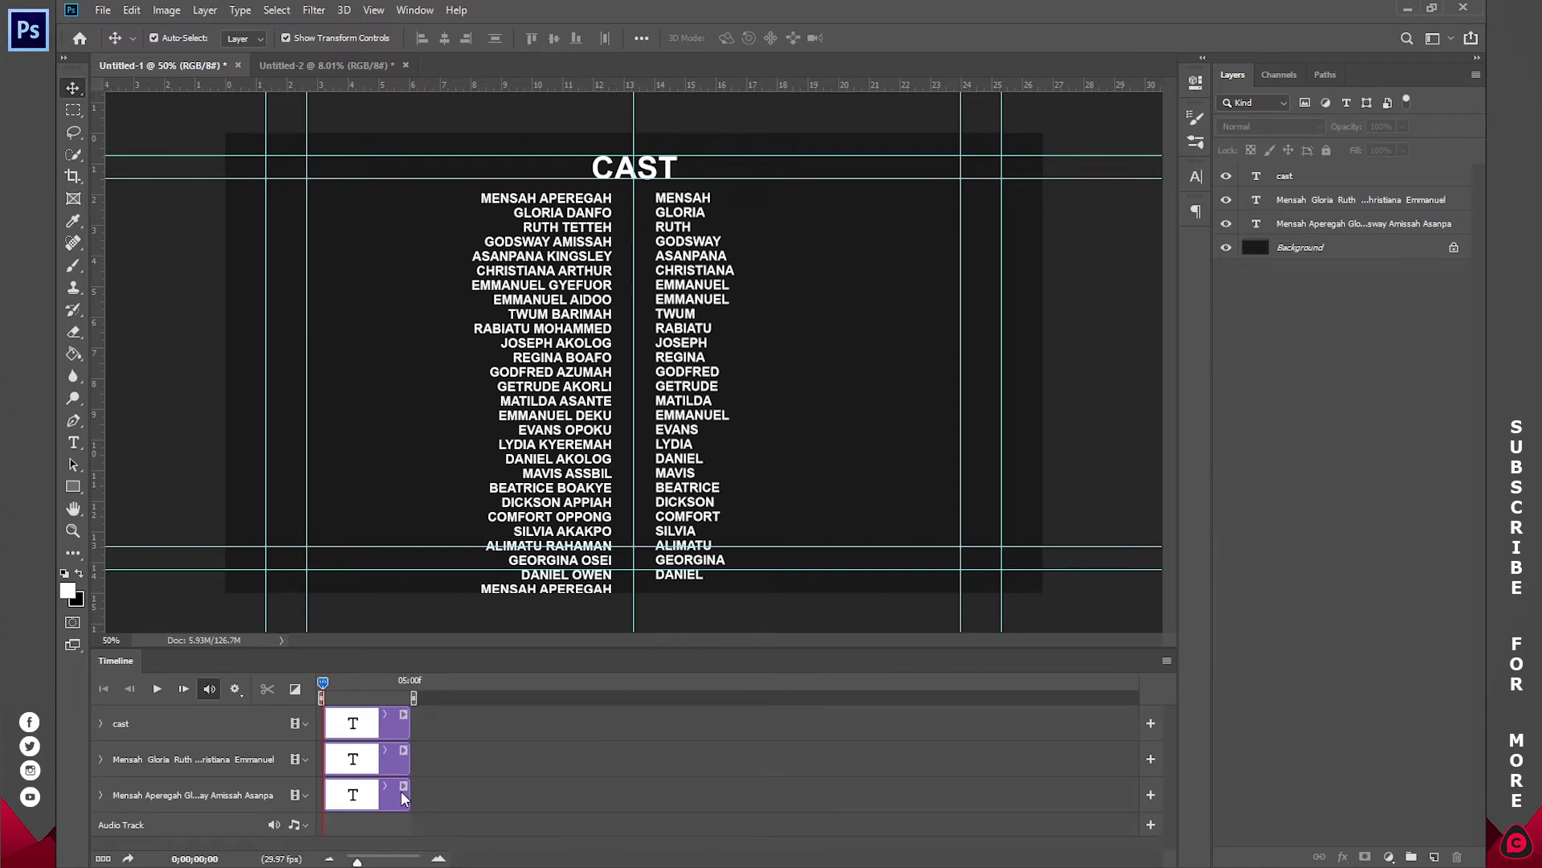
drag(404, 798, 785, 794)
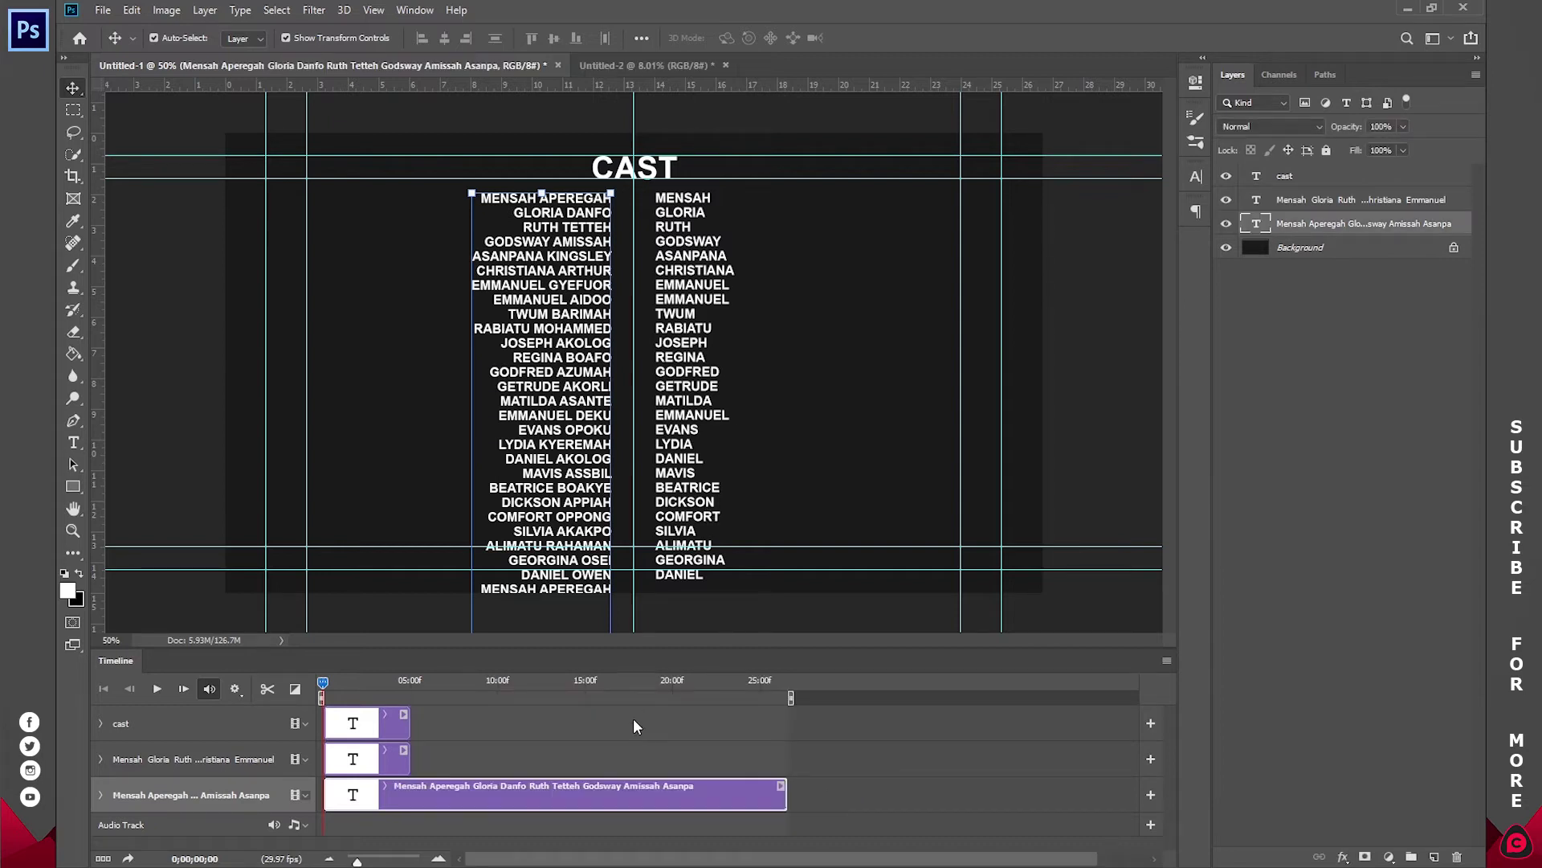
drag(787, 792, 1025, 792)
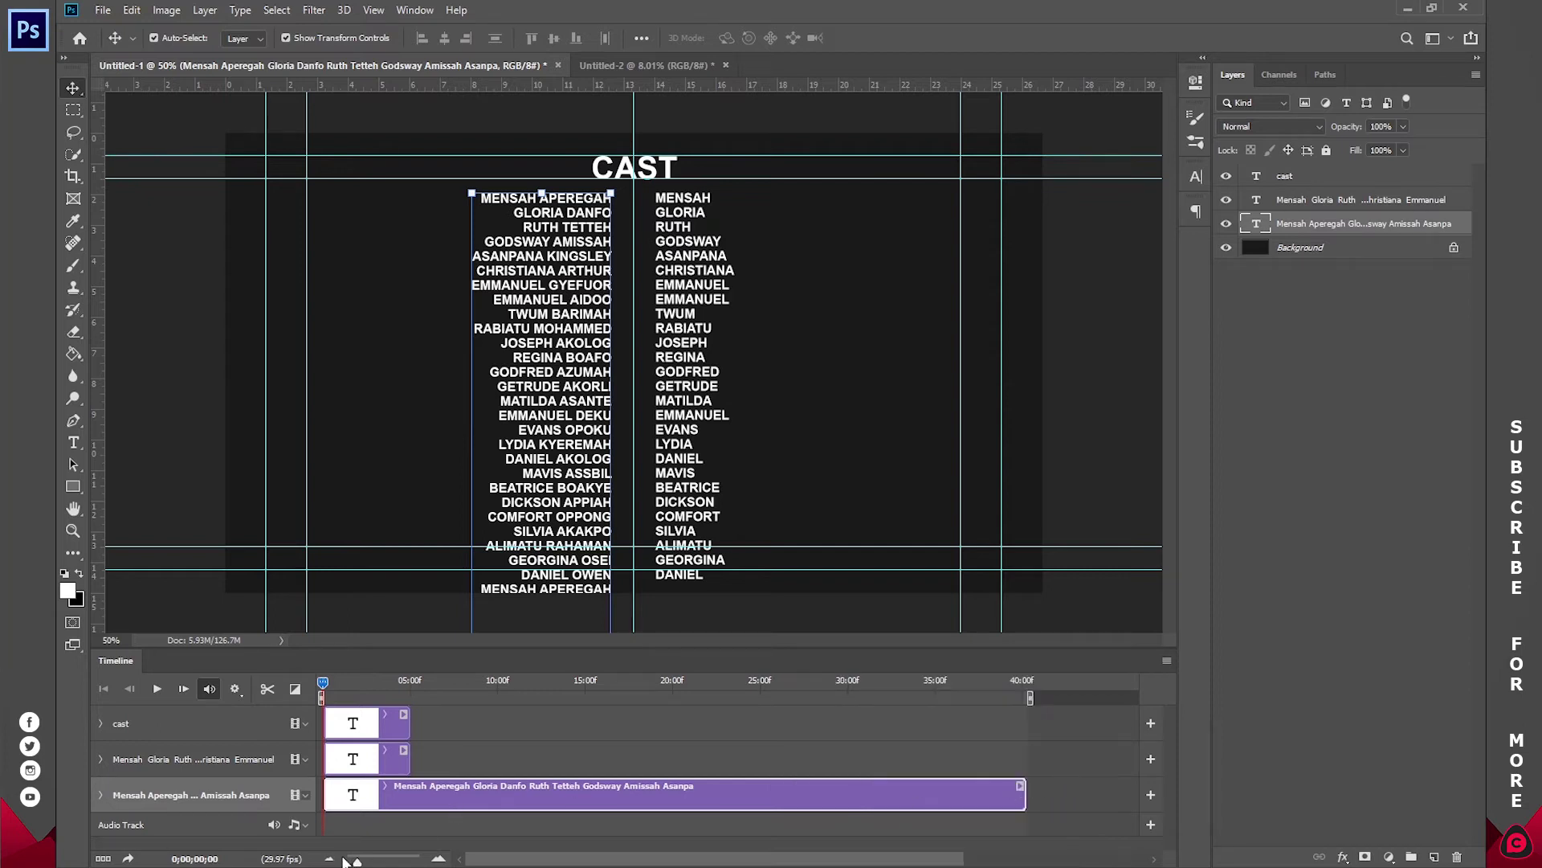
click(346, 862)
drag(491, 793, 577, 791)
drag(343, 758, 578, 758)
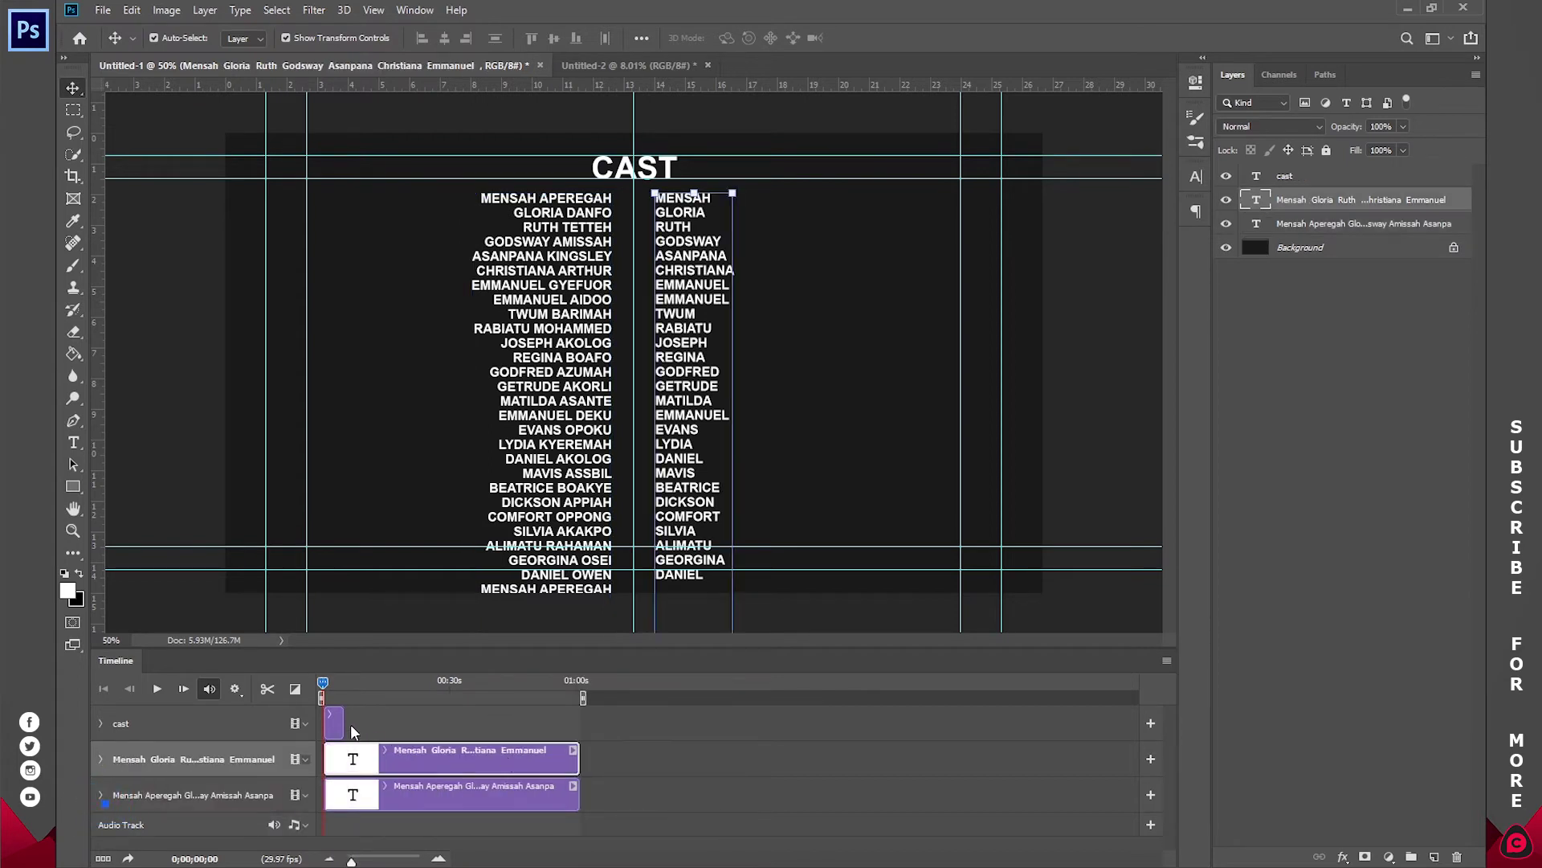
drag(344, 723, 578, 723)
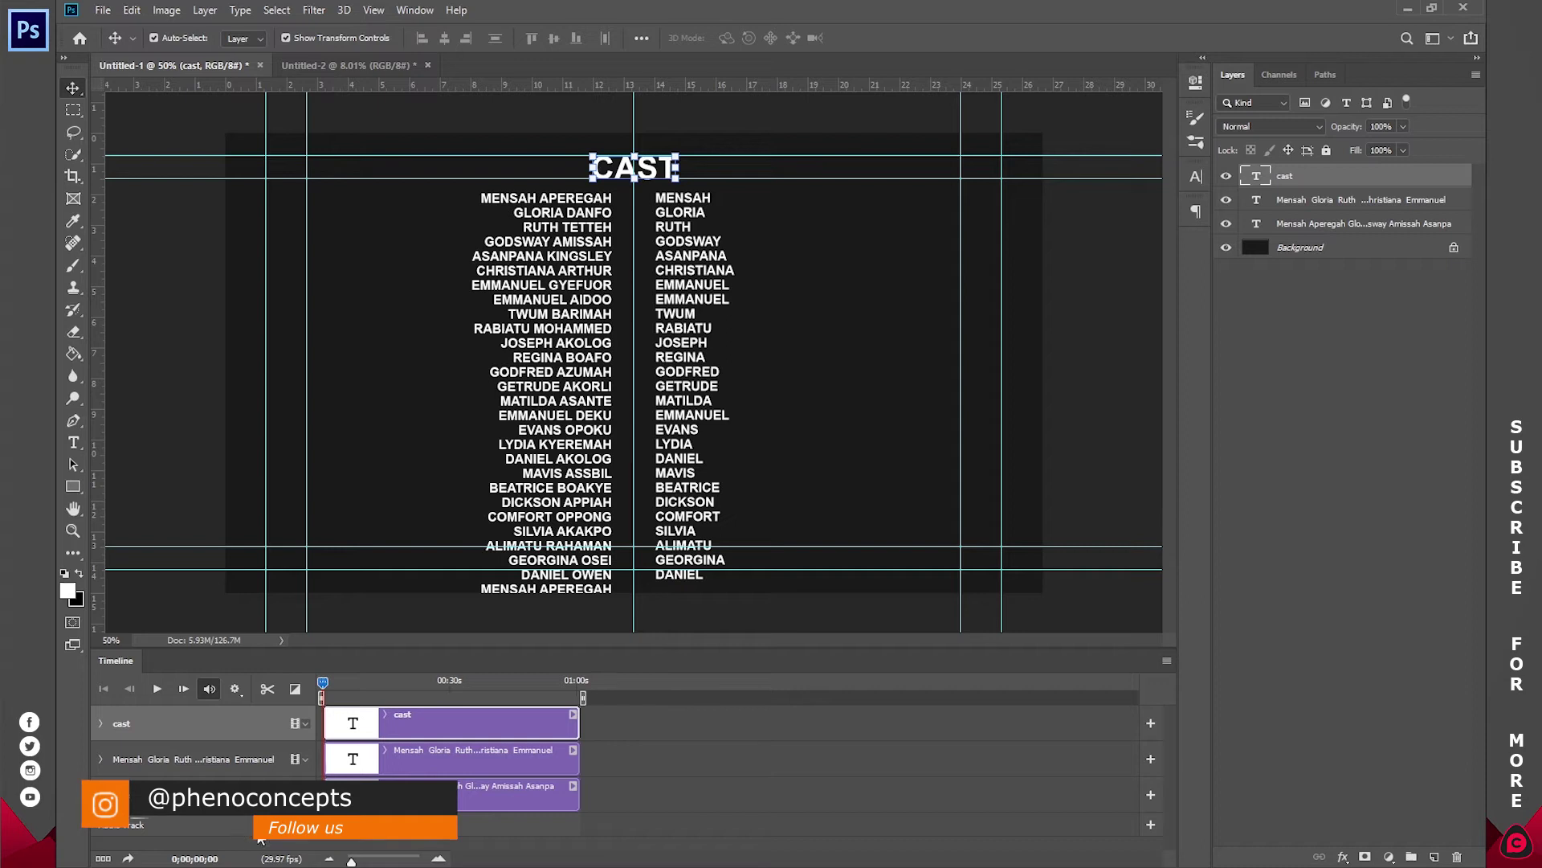
Step: Add the song '3rd Prototype - I Know [NCS Release]' from Music > NCS to the audio track
click(303, 827)
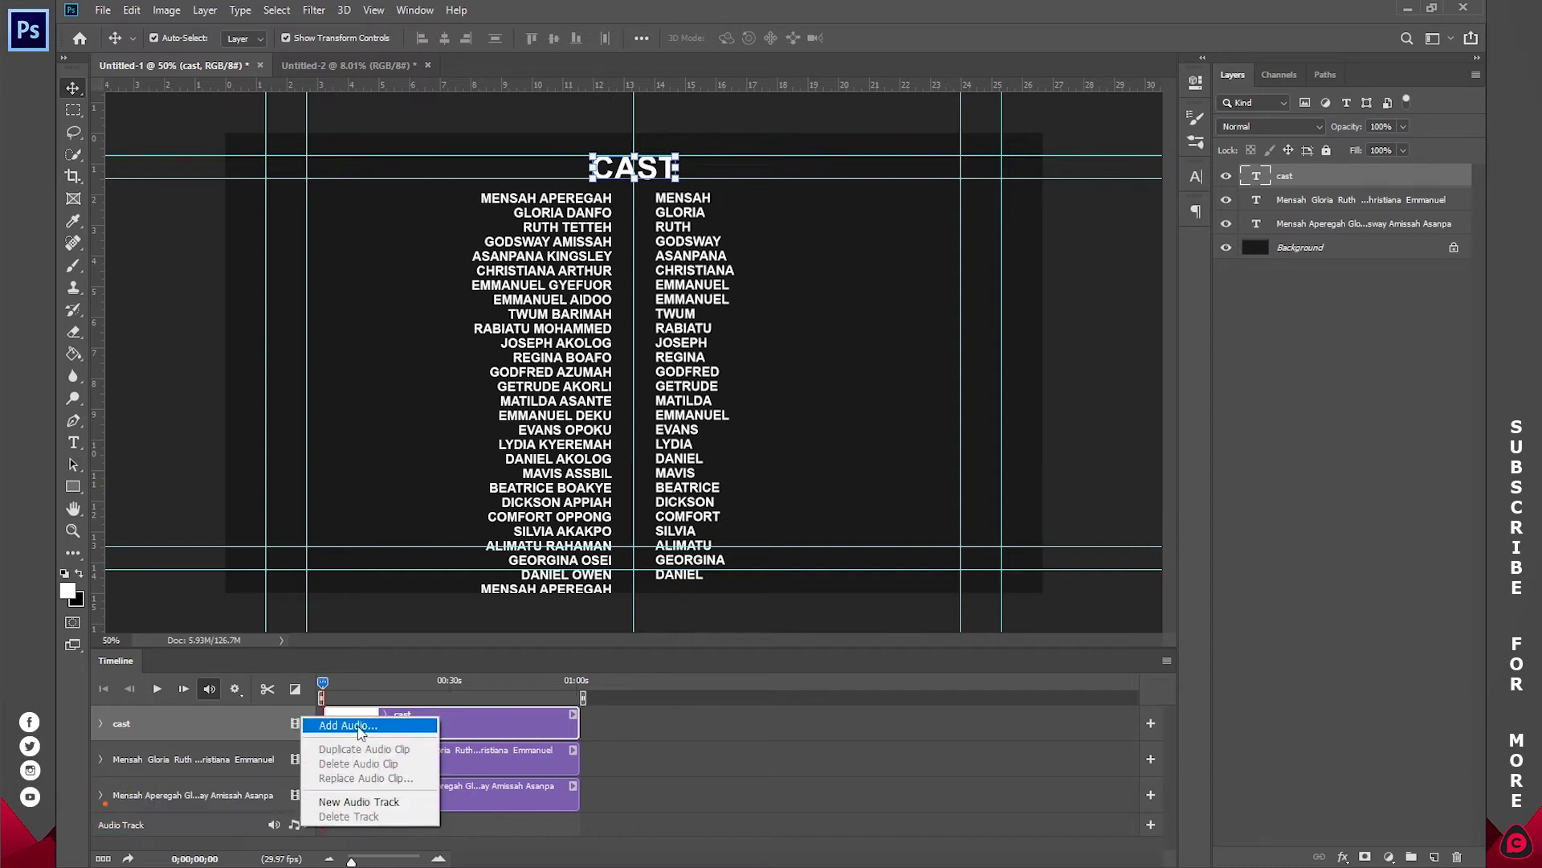
click(471, 622)
click(122, 241)
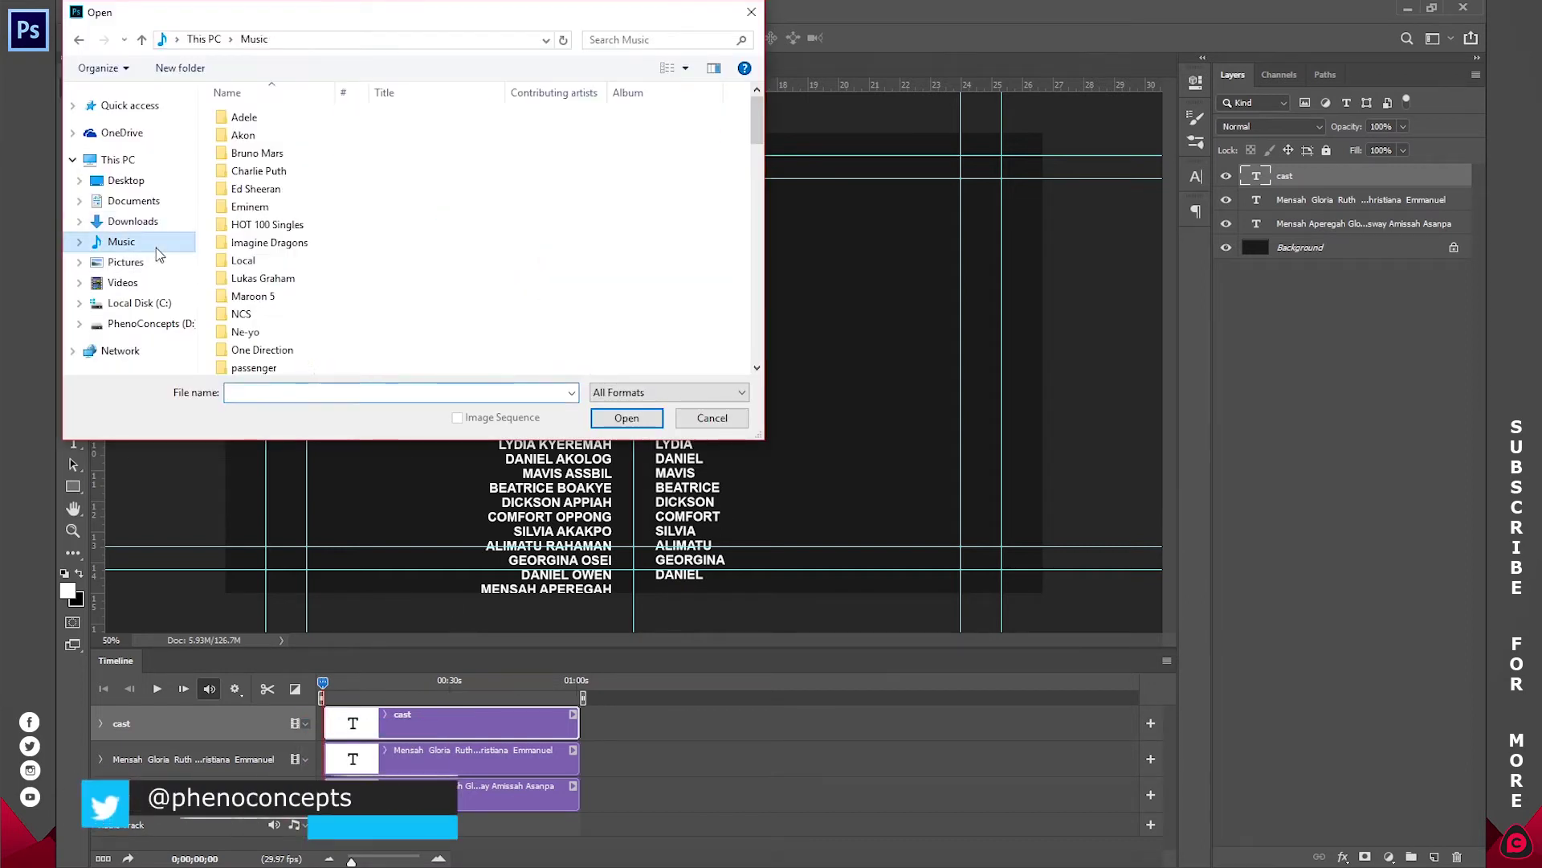
double_click(243, 316)
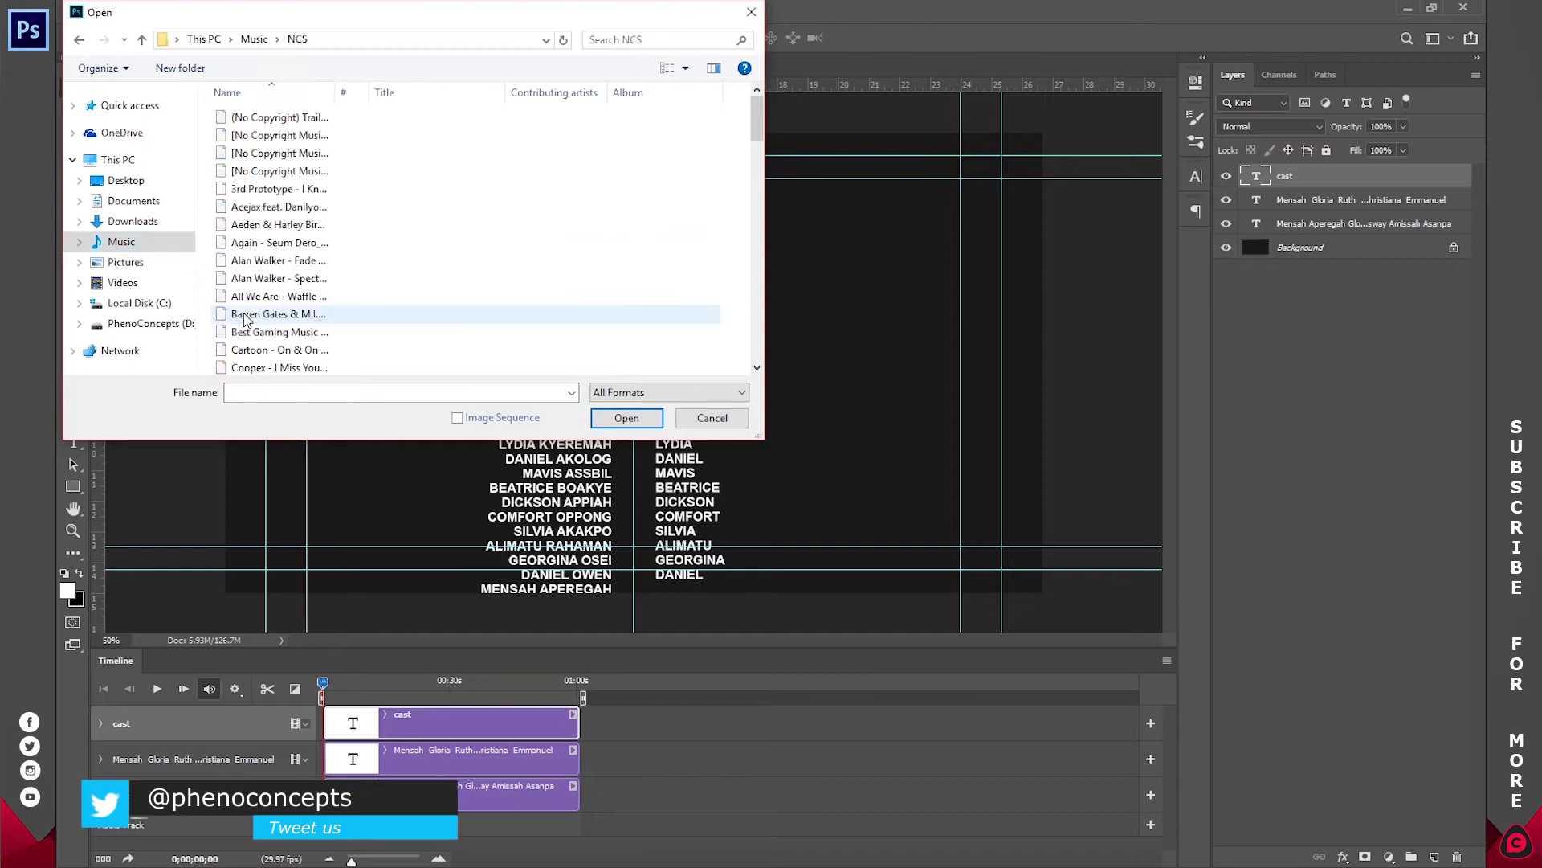
click(277, 189)
click(643, 416)
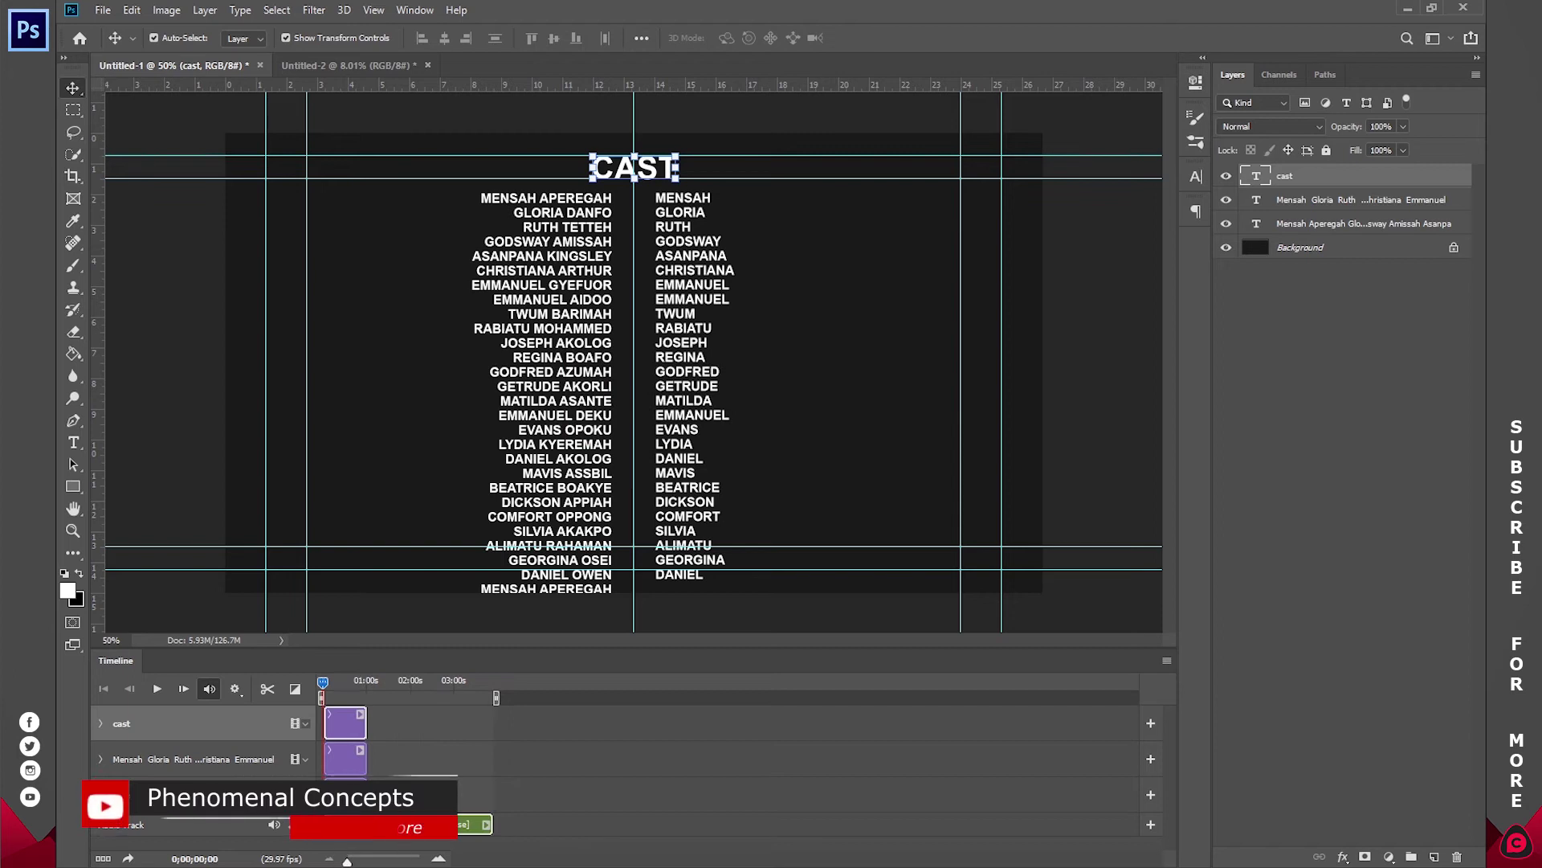
Step: Stretch all three text clips so they end with the song
drag(367, 789, 492, 789)
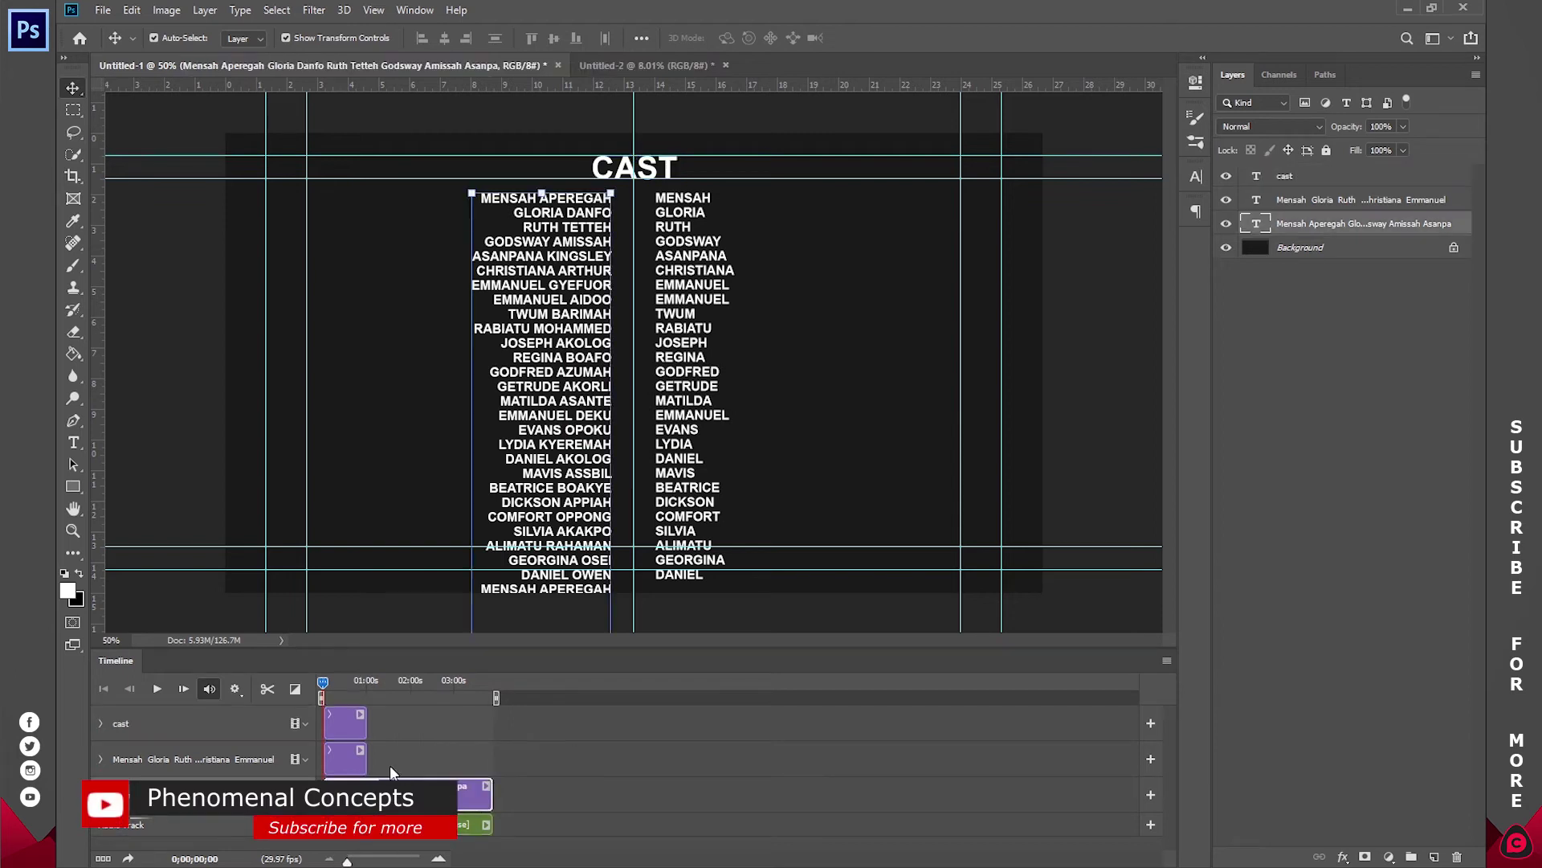
drag(364, 758, 491, 758)
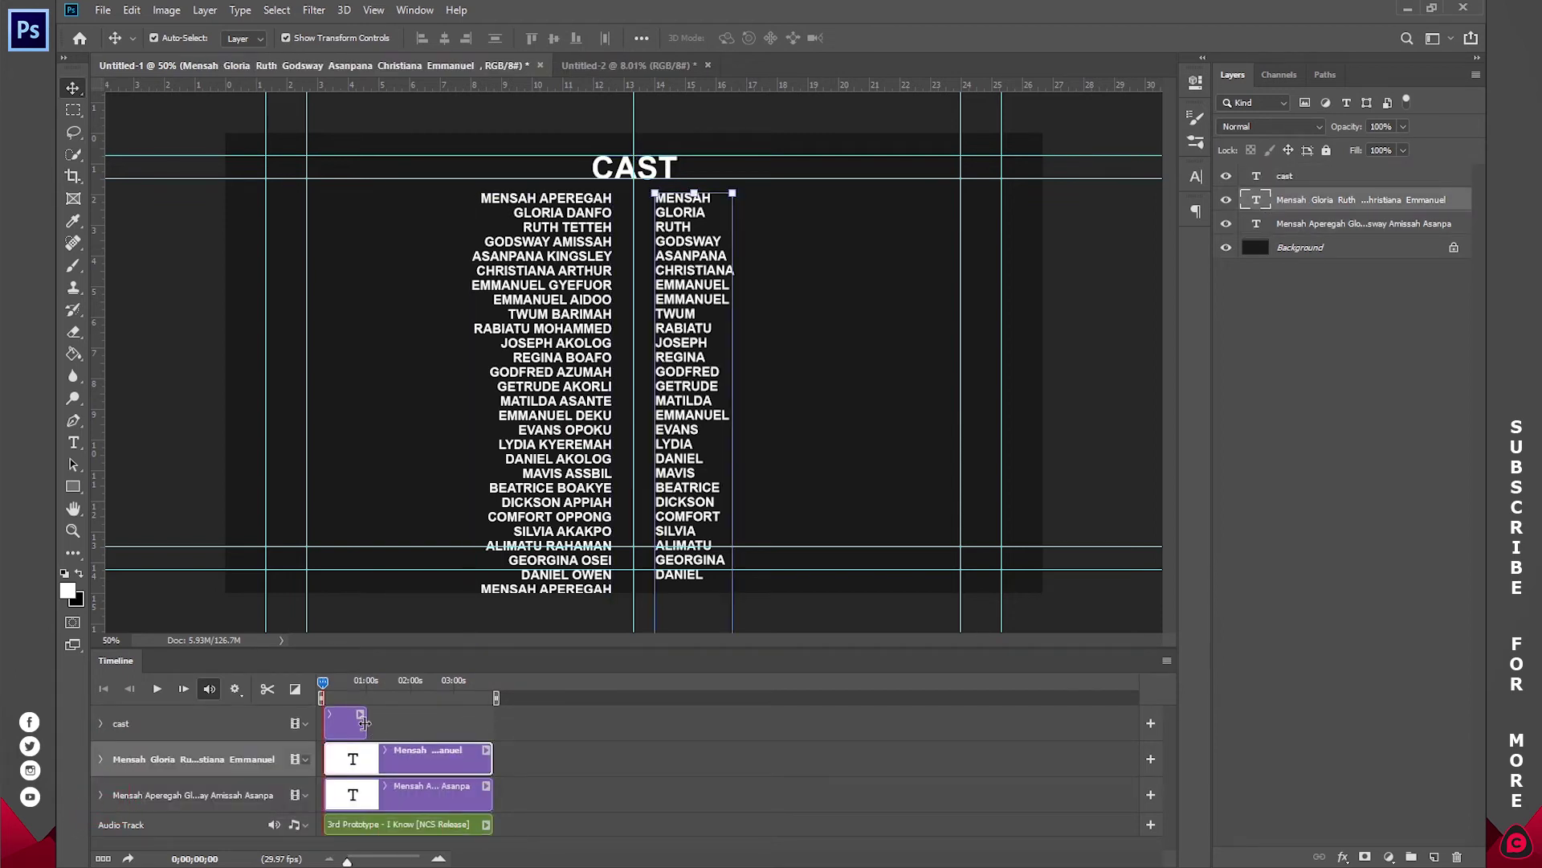
drag(367, 723, 492, 723)
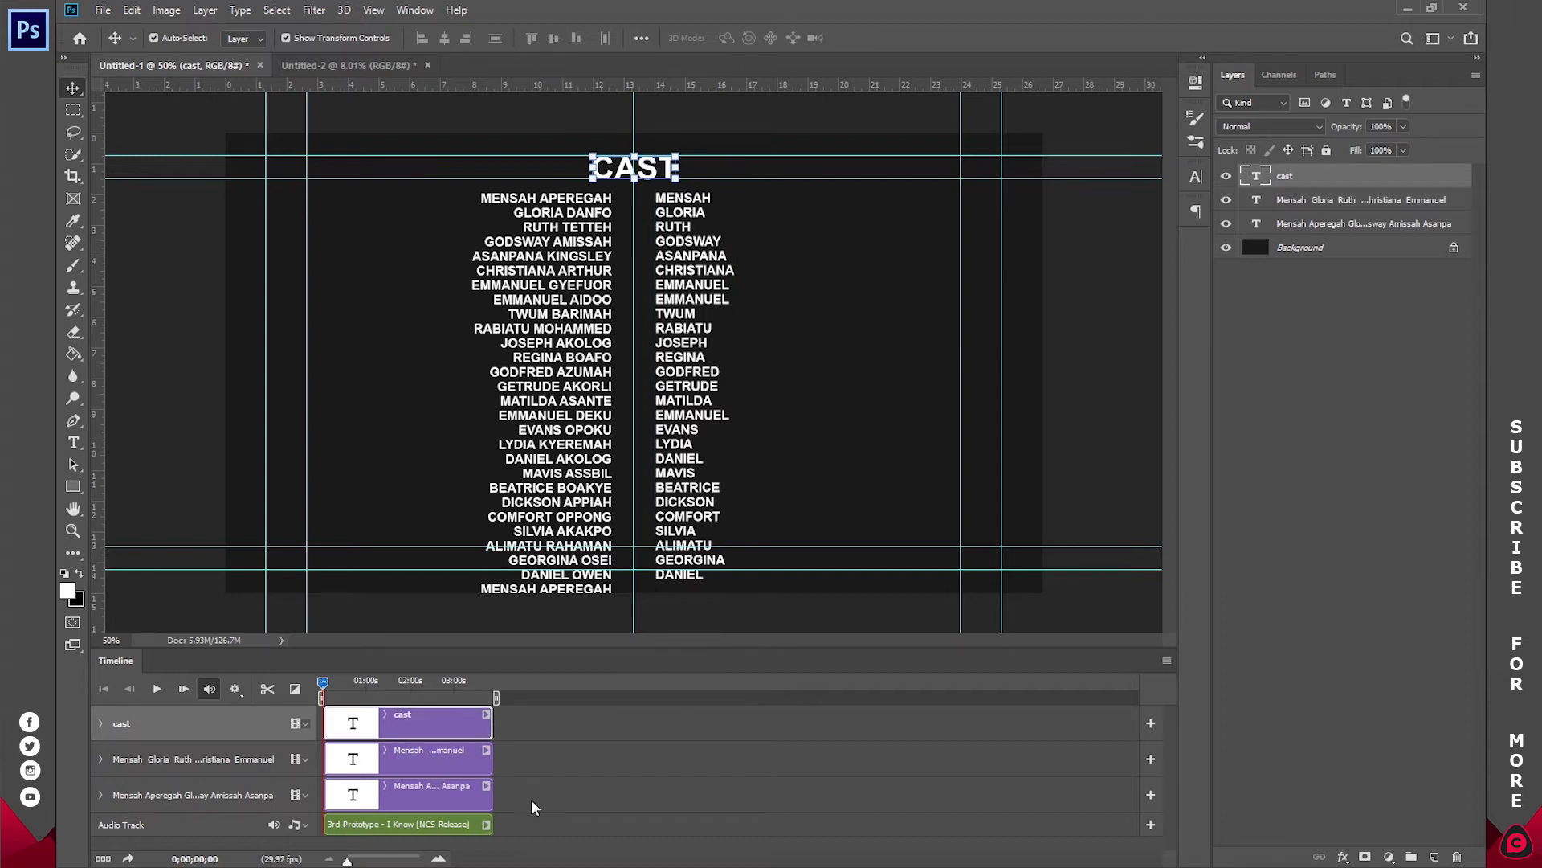
click(439, 857)
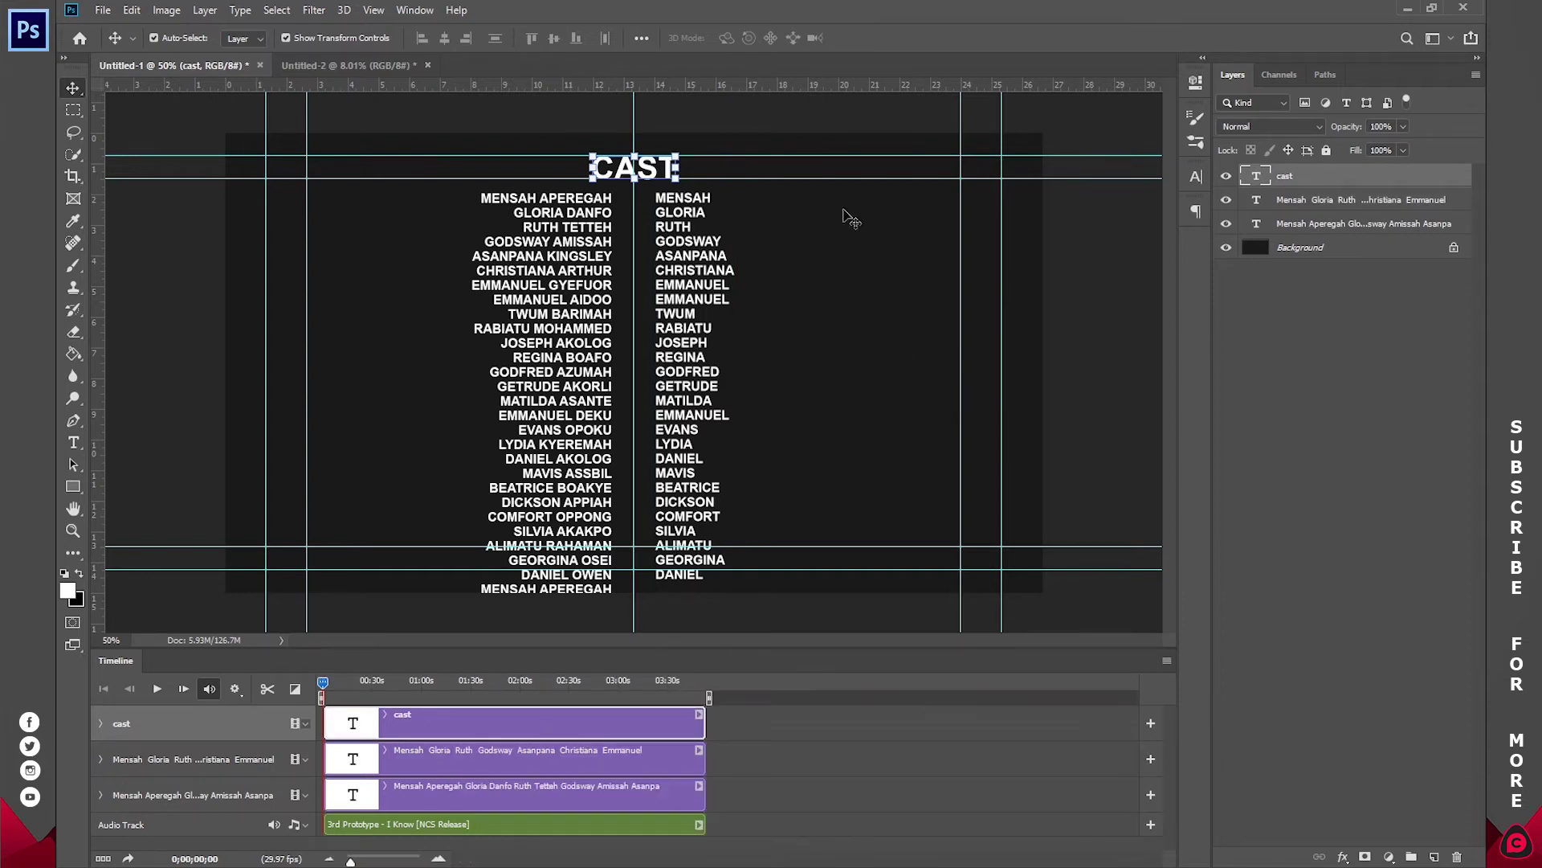
shift+click(1305, 224)
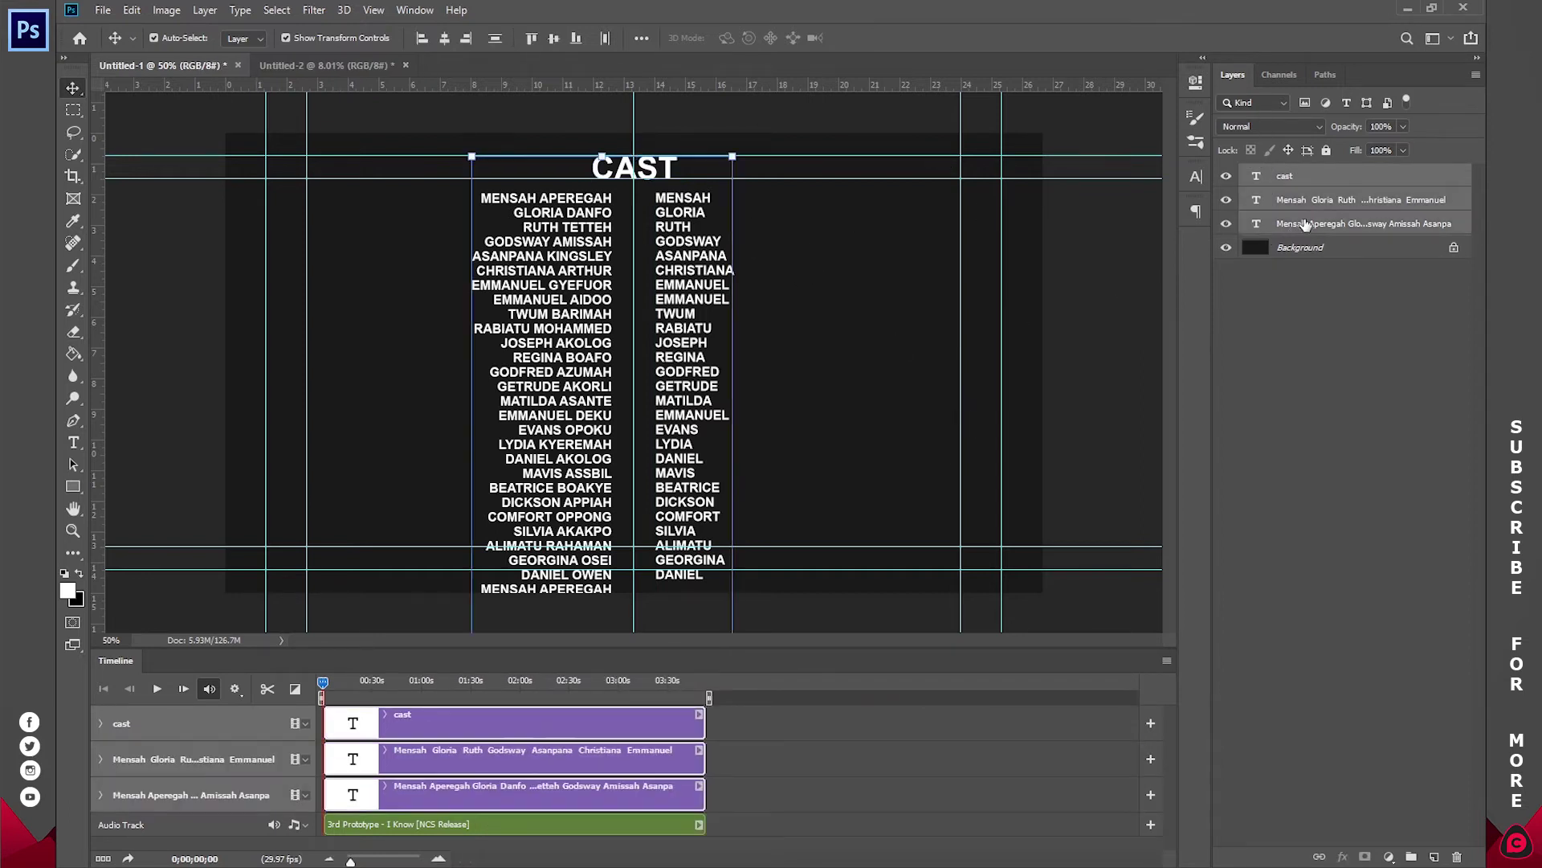
Step: Group the text layers into Group 1, merge it into one layer, and move it below the canvas
key(ctrl+g)
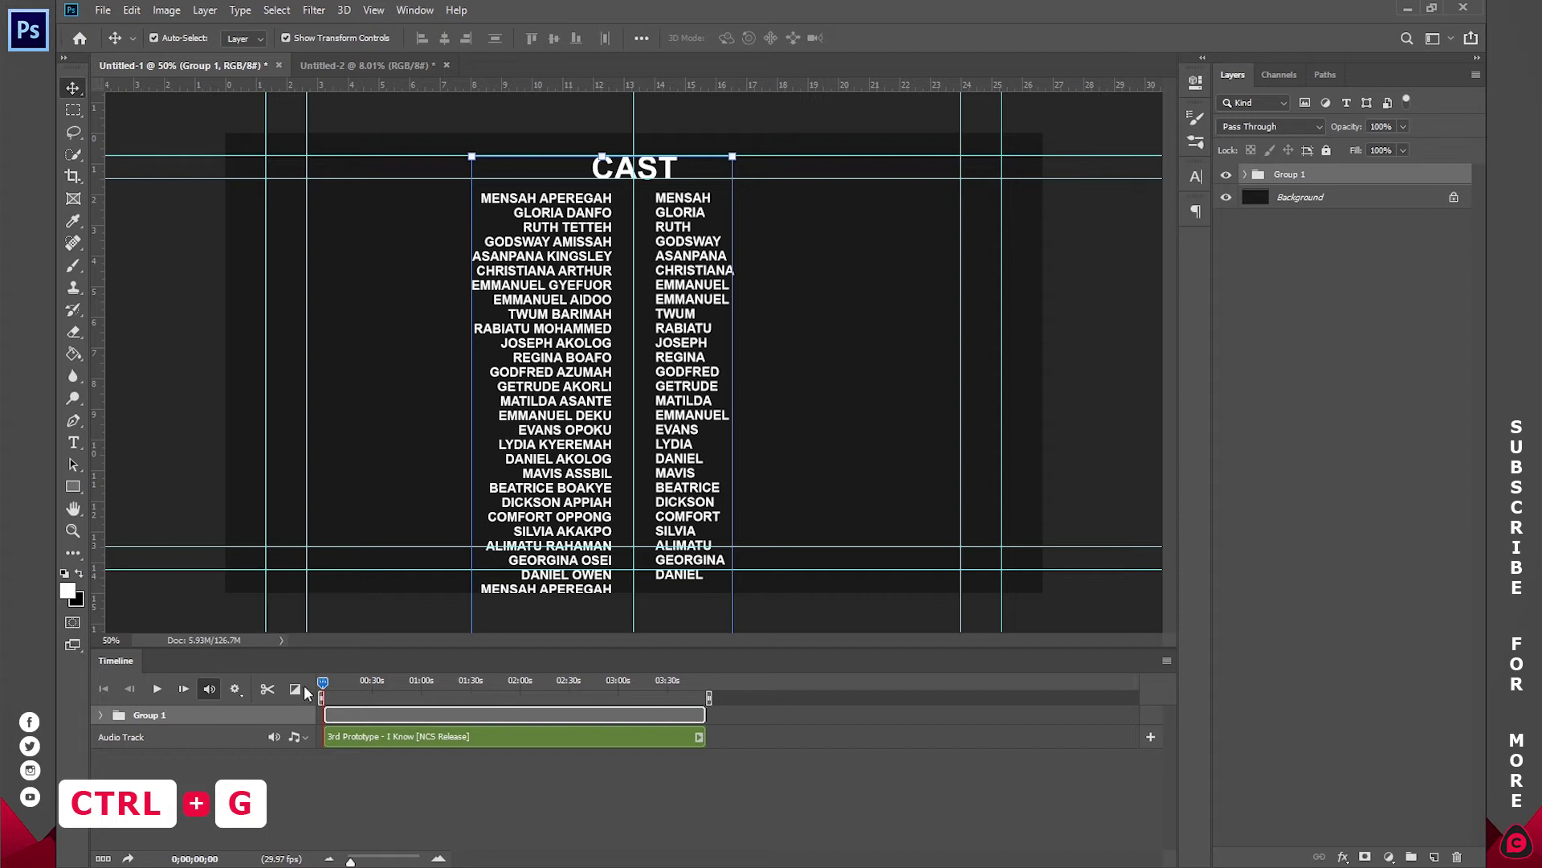
right_click(1301, 178)
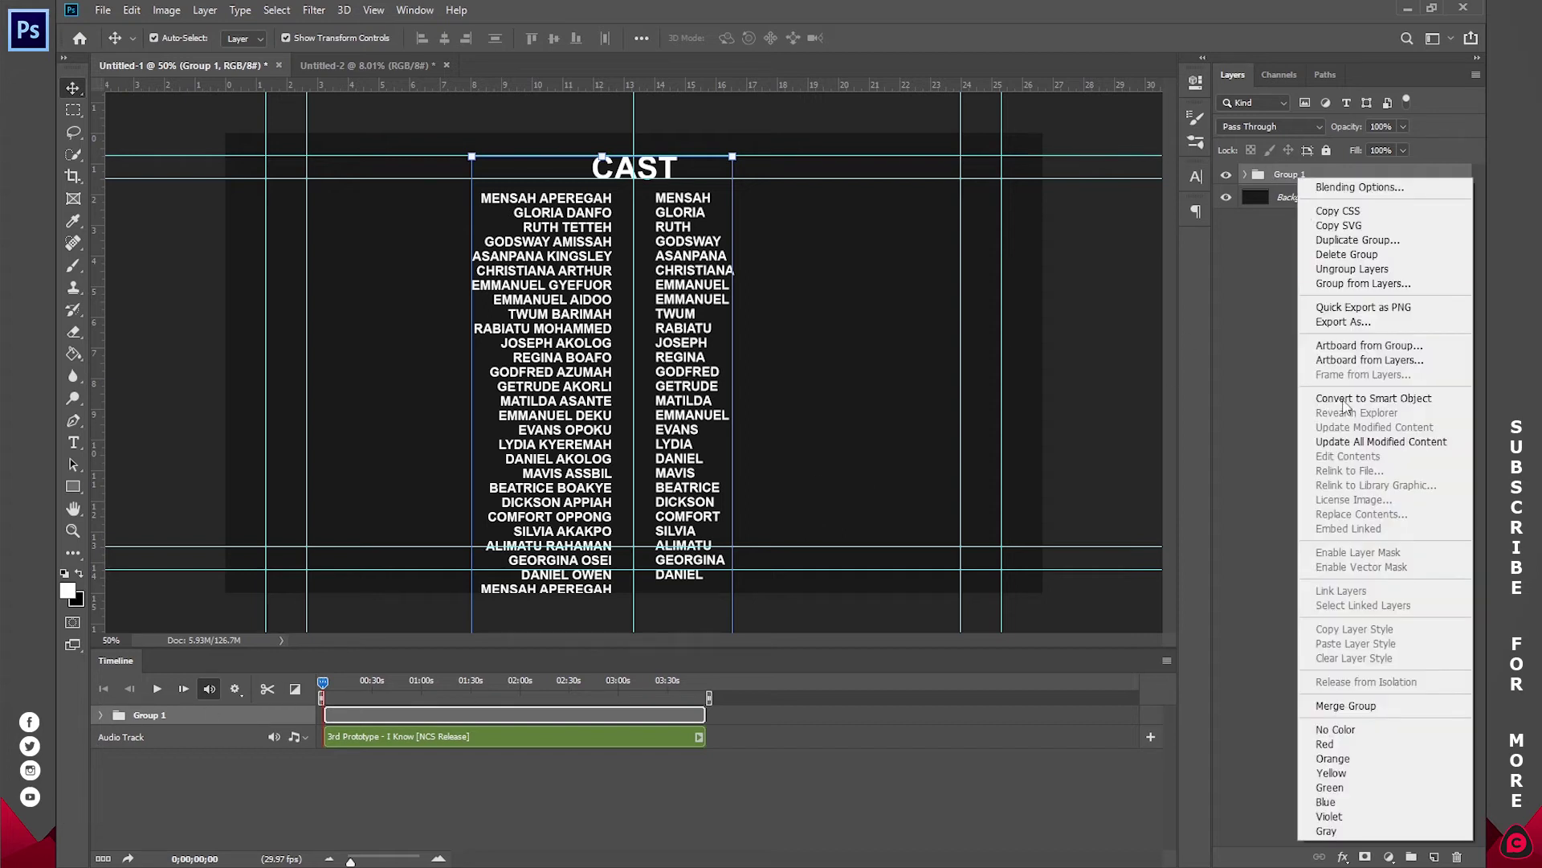
click(1347, 706)
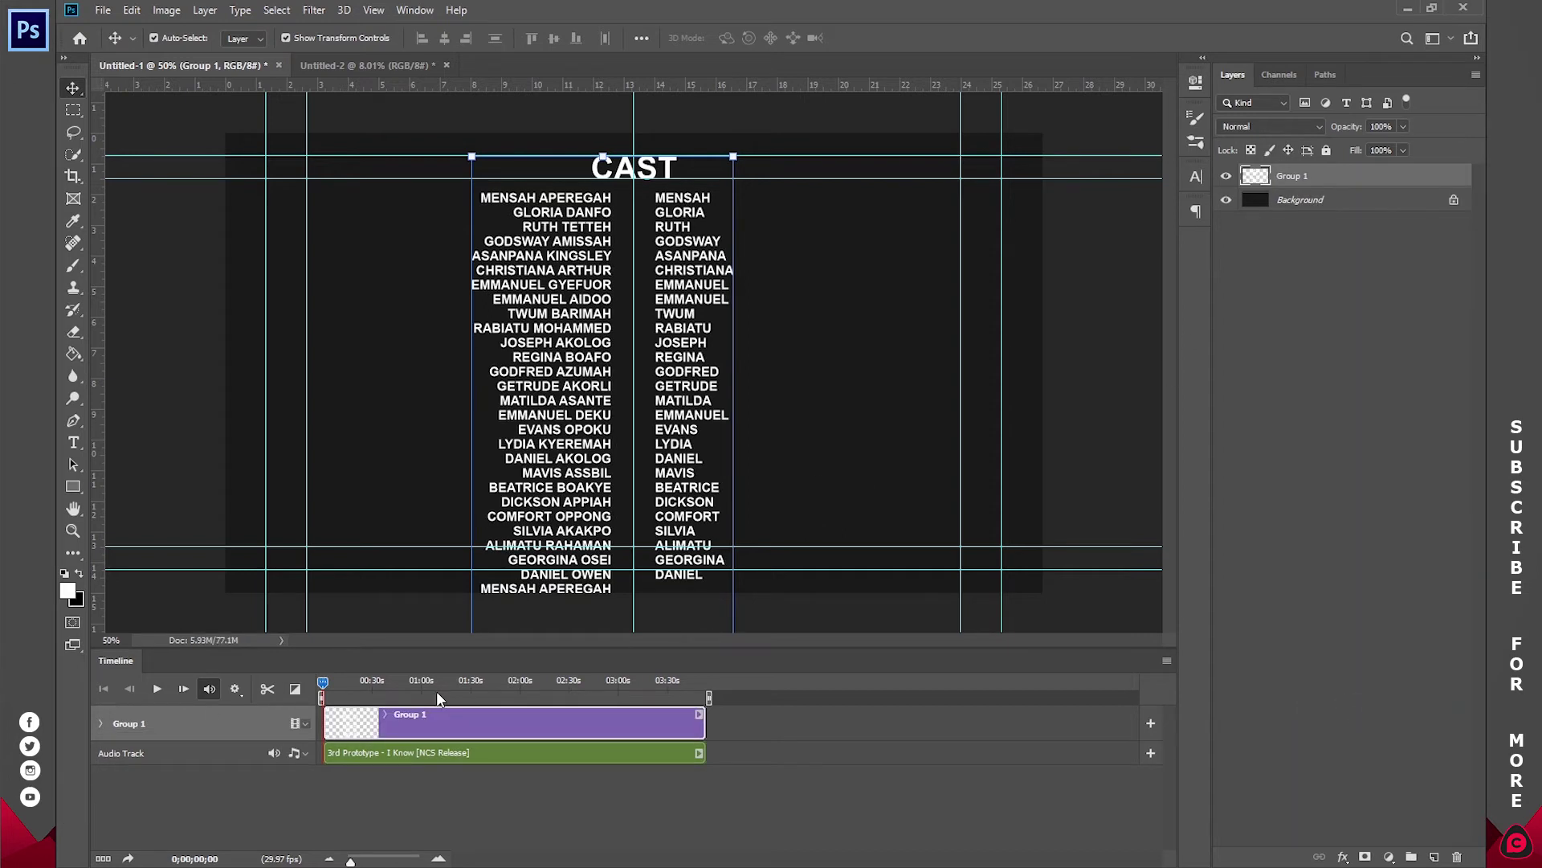
click(99, 723)
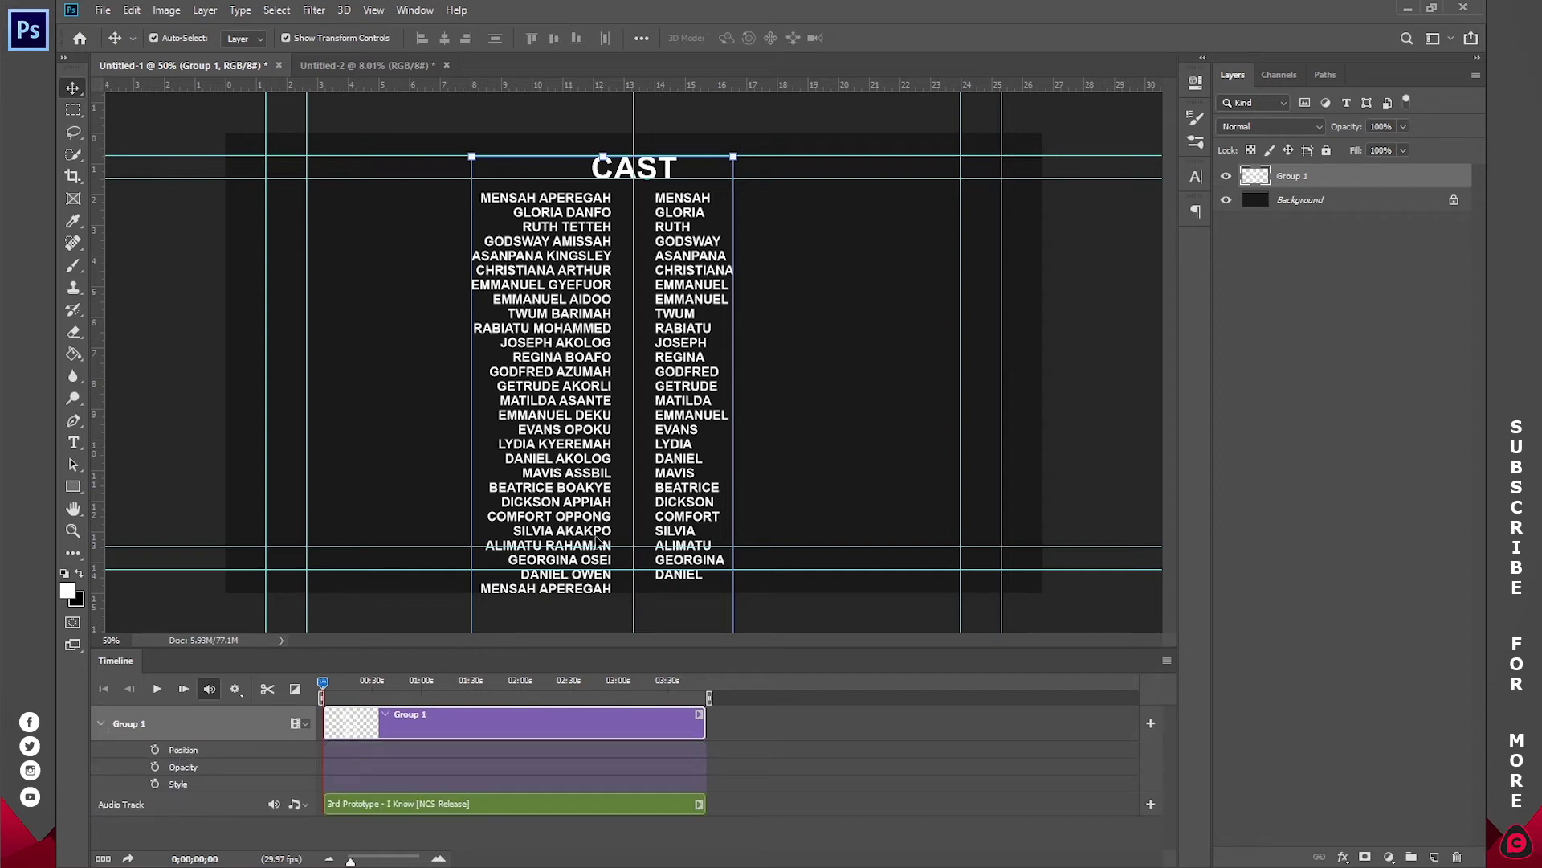
drag(681, 214, 675, 615)
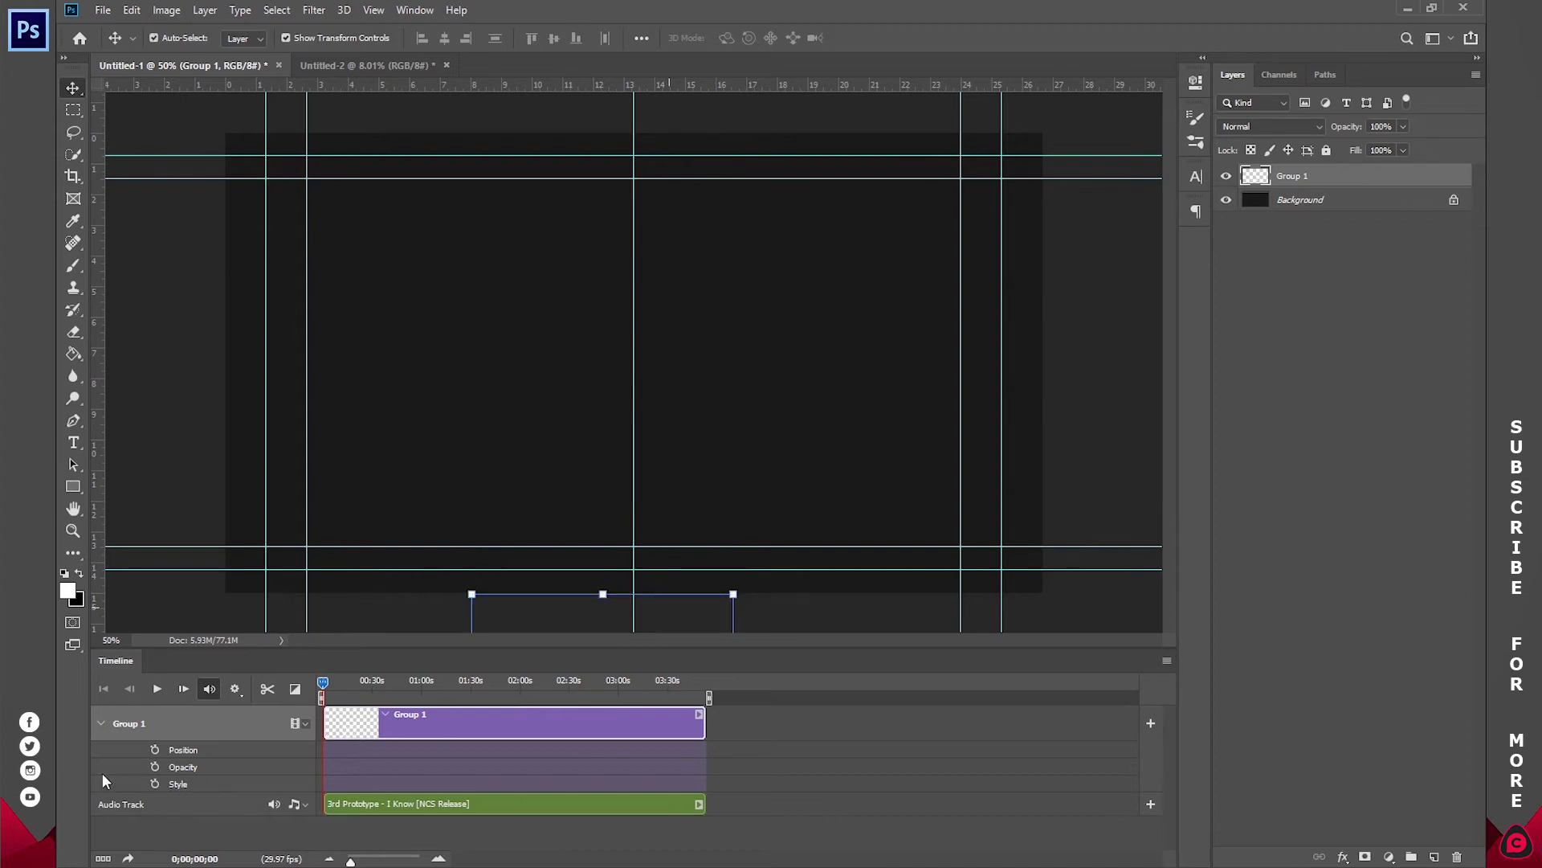
Step: Set a starting Position keyframe on Group 1, then drag the credits upward later in time
click(156, 751)
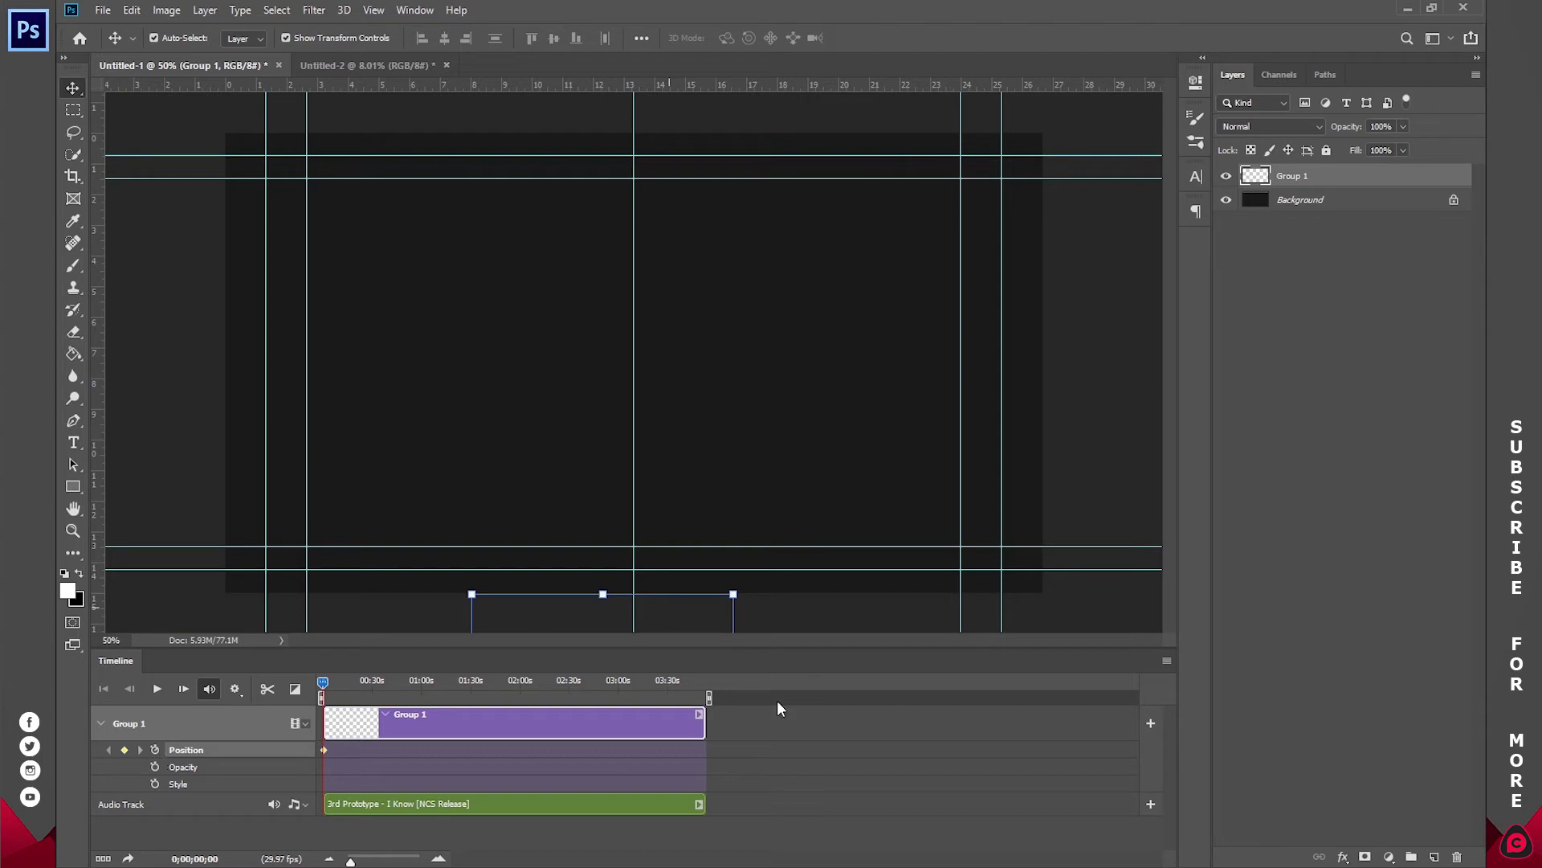
drag(484, 679, 517, 681)
drag(673, 611, 696, 131)
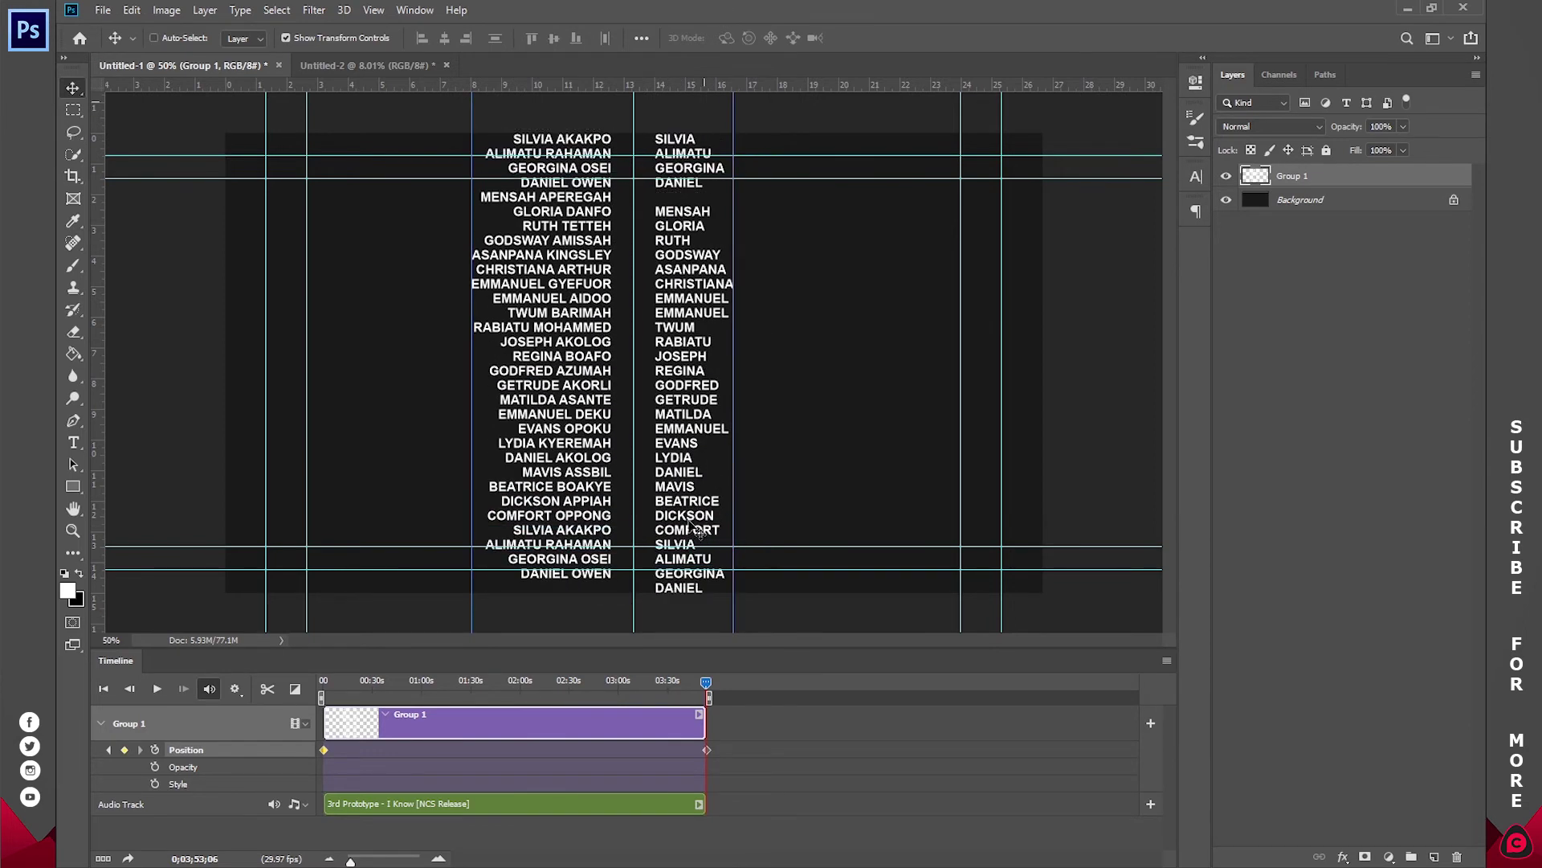
drag(695, 530, 647, 451)
Step: Push the credits up until they fully clear the canvas top at 0;03;53;06
key(z)
alt+click(629, 412)
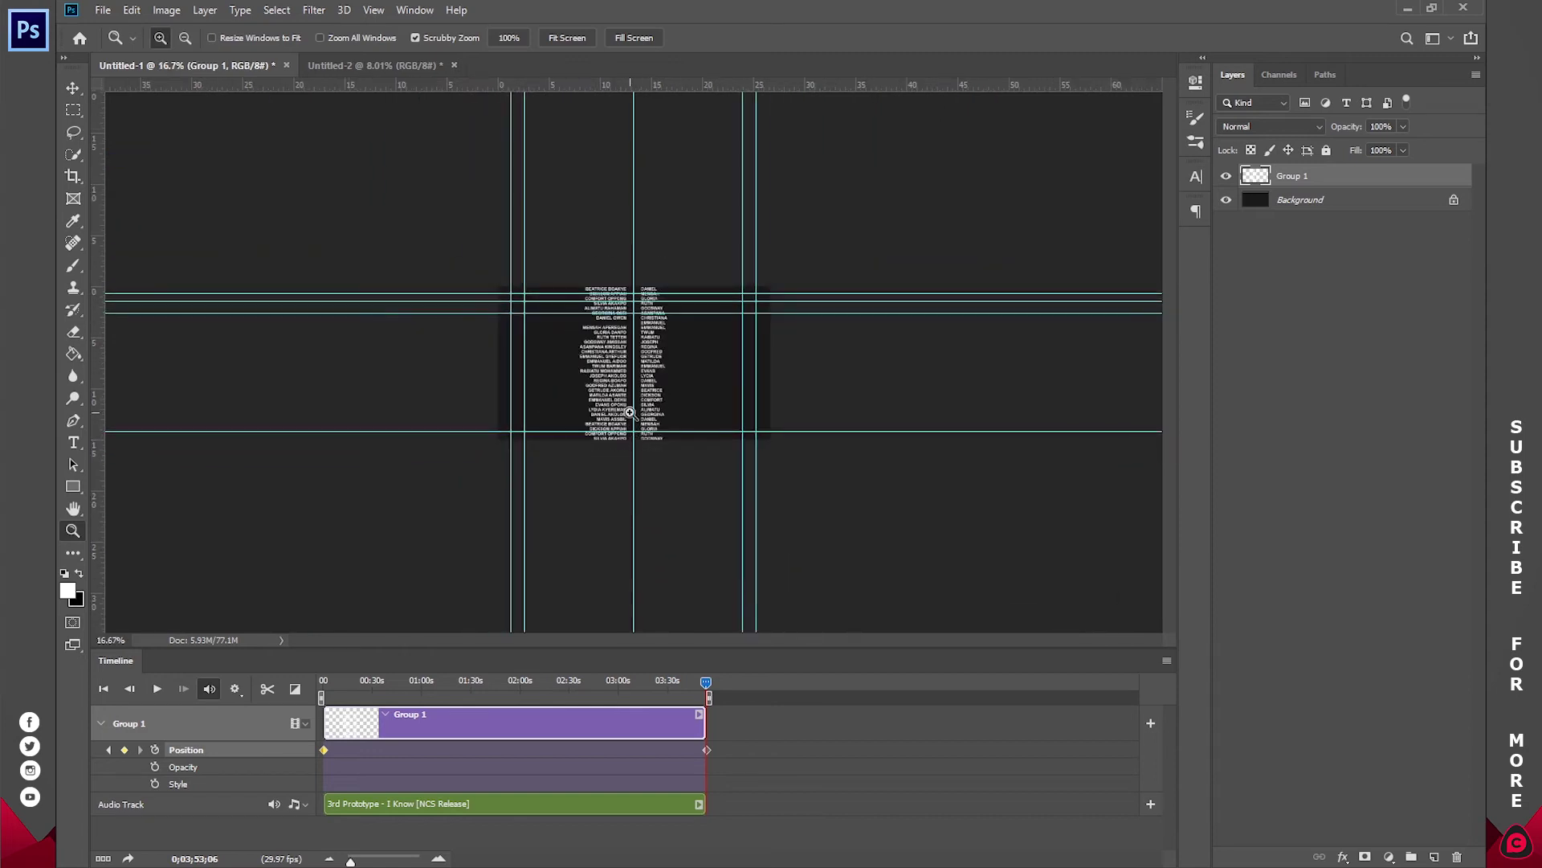
key(v)
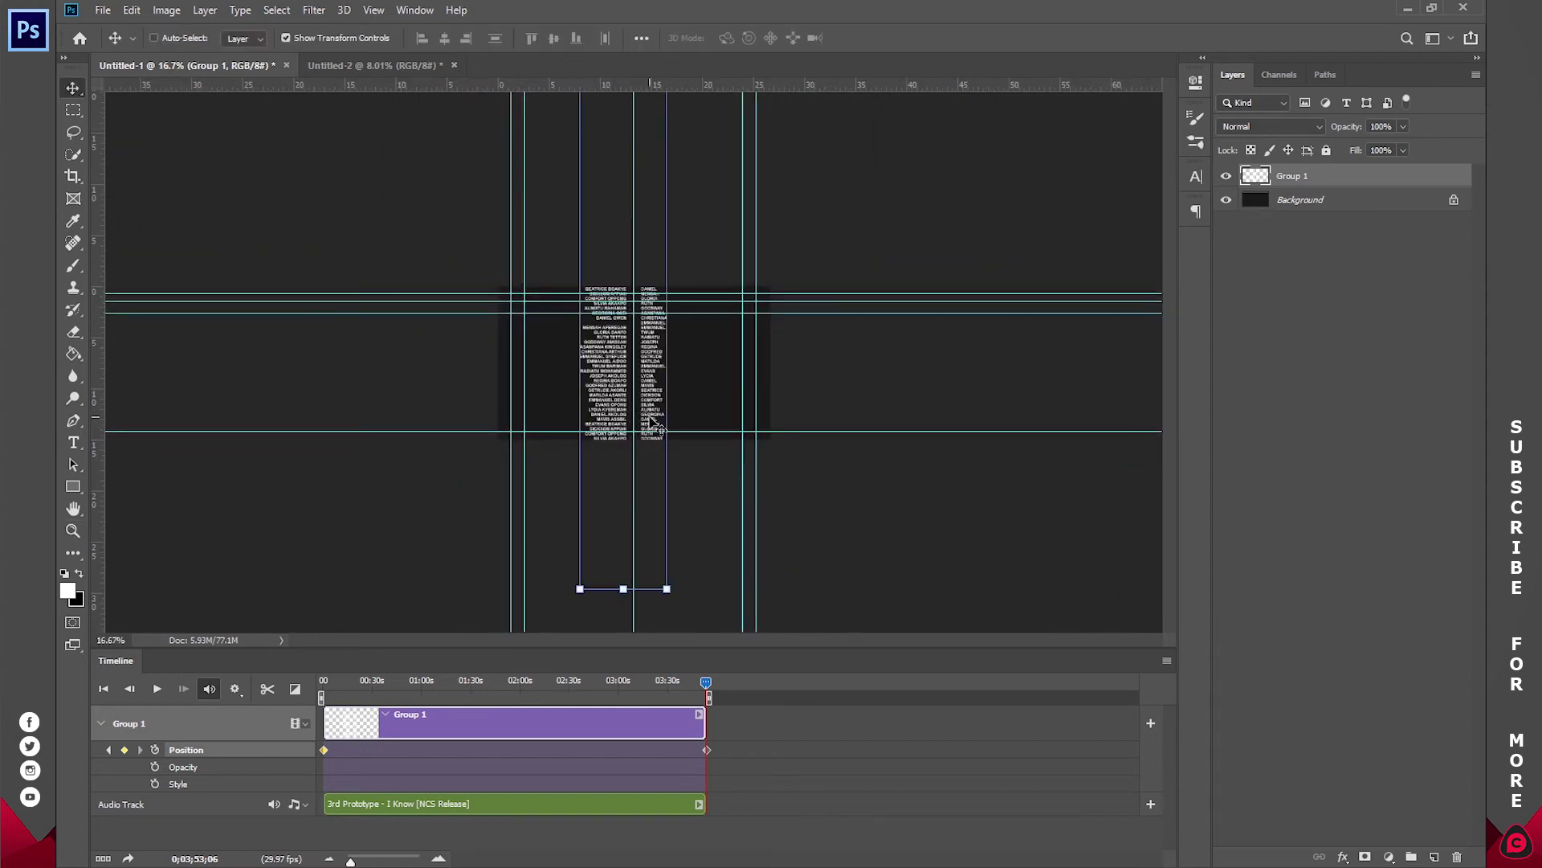
drag(655, 425, 655, 359)
key(z)
click(655, 358)
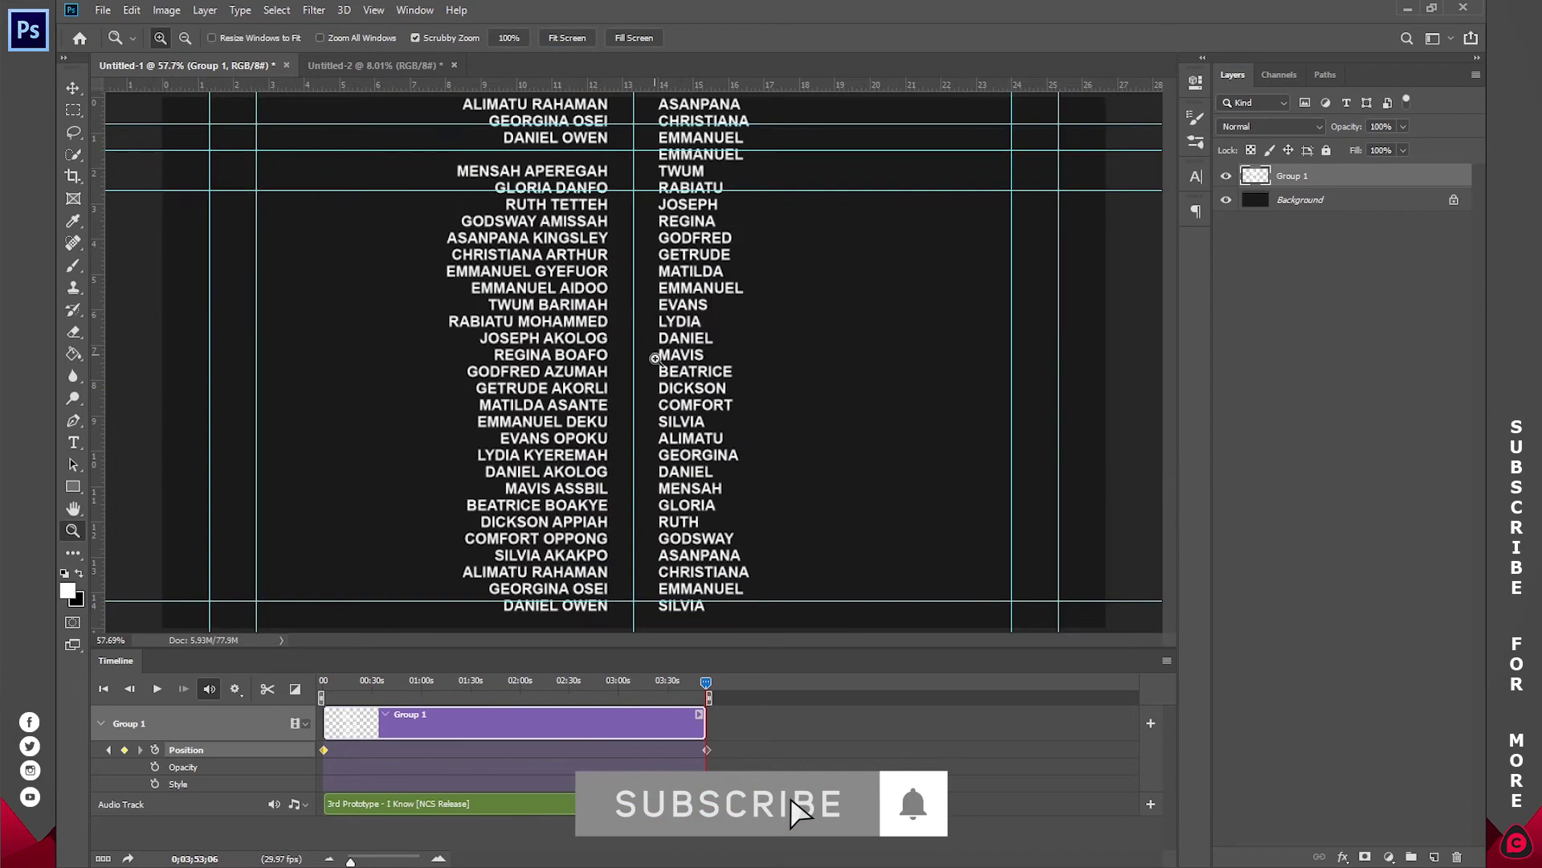
key(v)
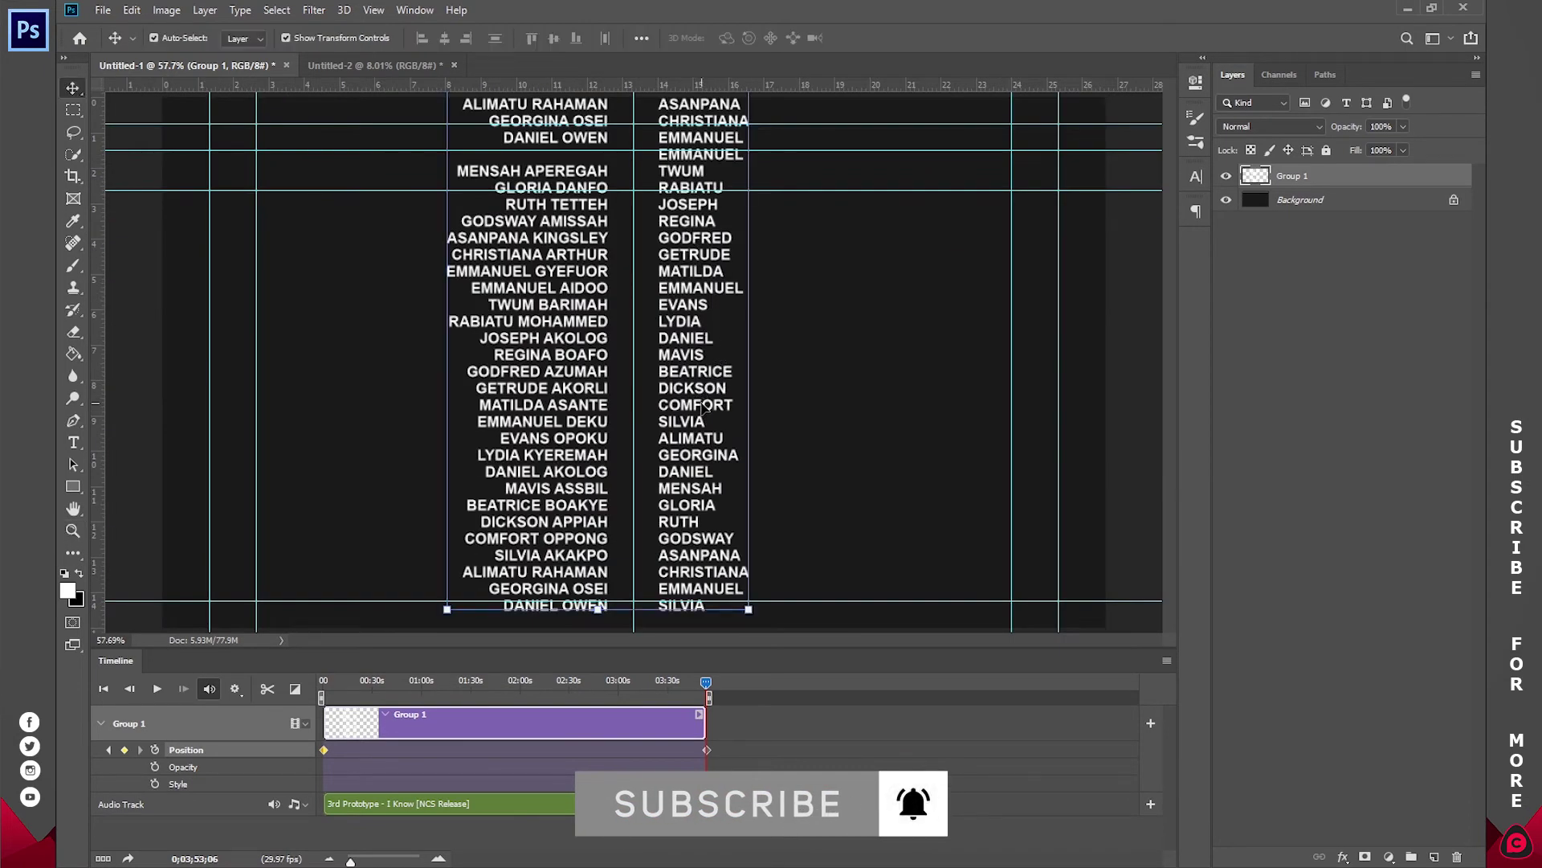
drag(688, 457, 694, 92)
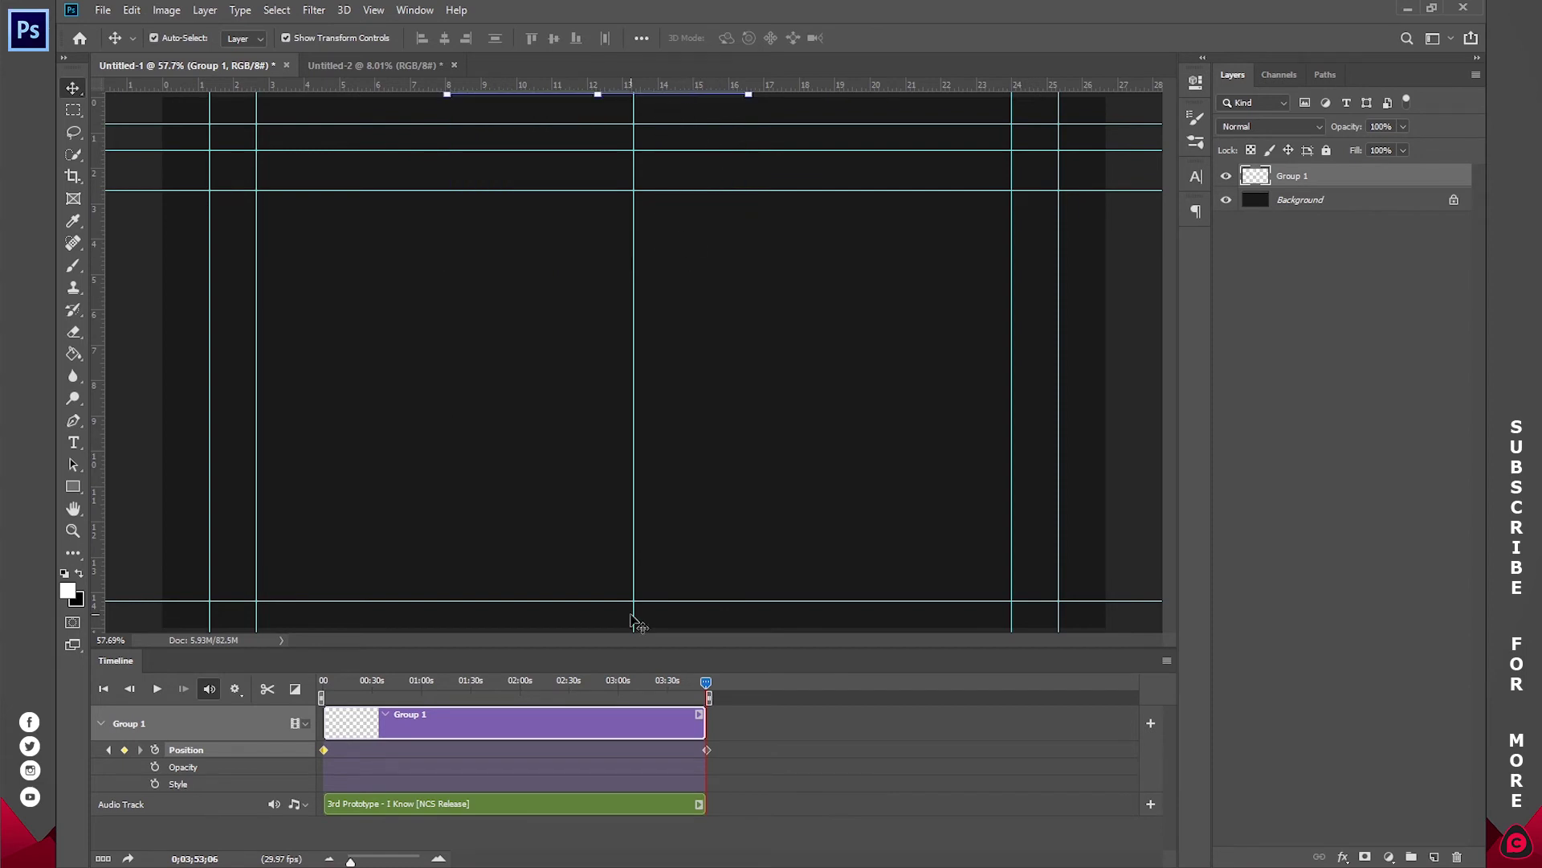
click(103, 688)
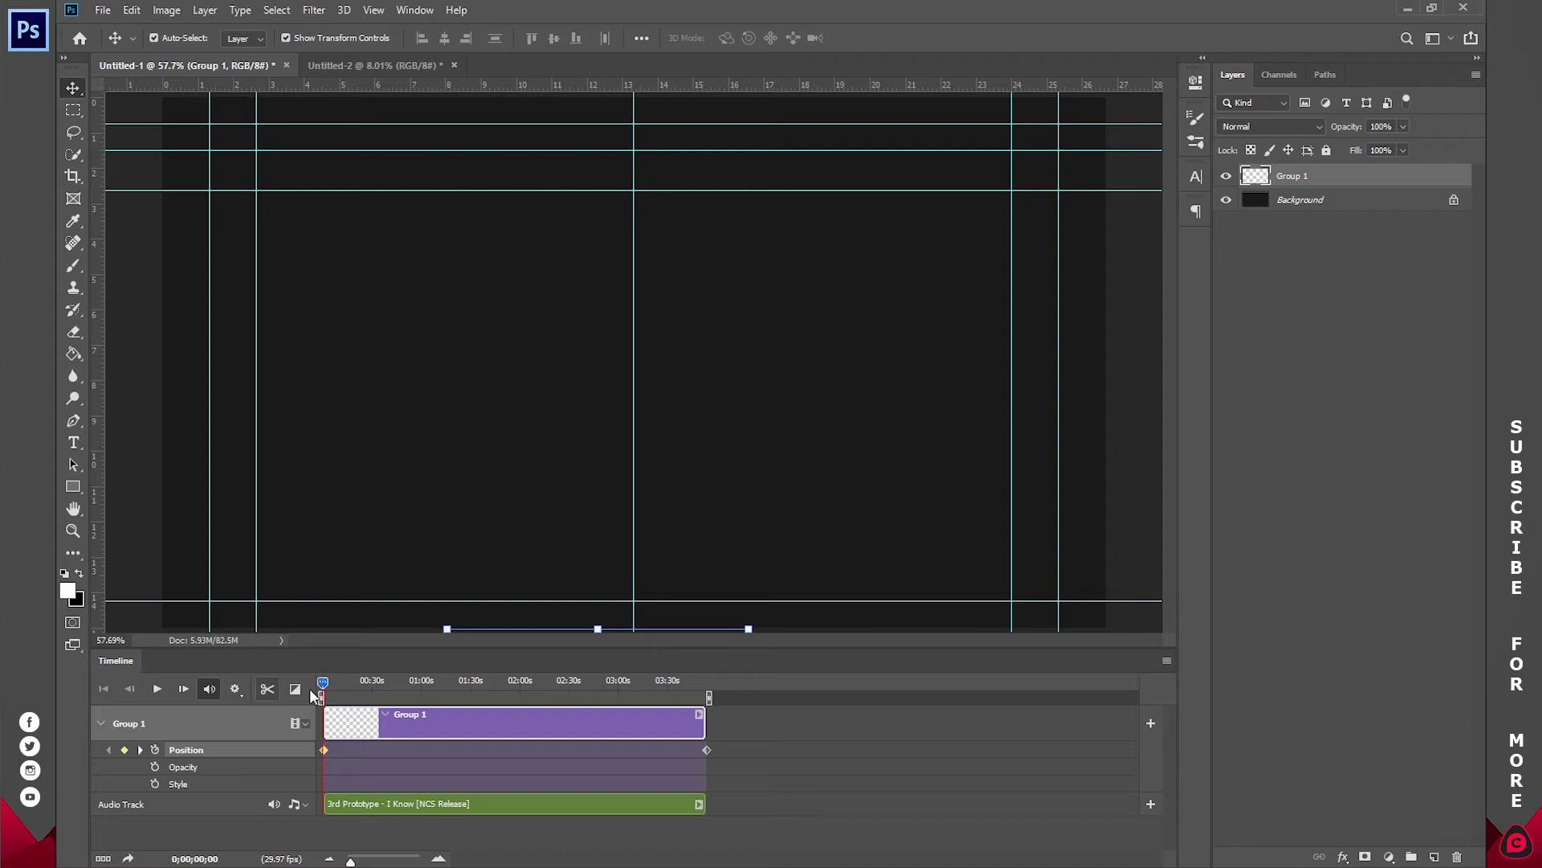
Step: Scrub and play the Group 1 animation from the start to watch the credits rise
drag(323, 684, 709, 685)
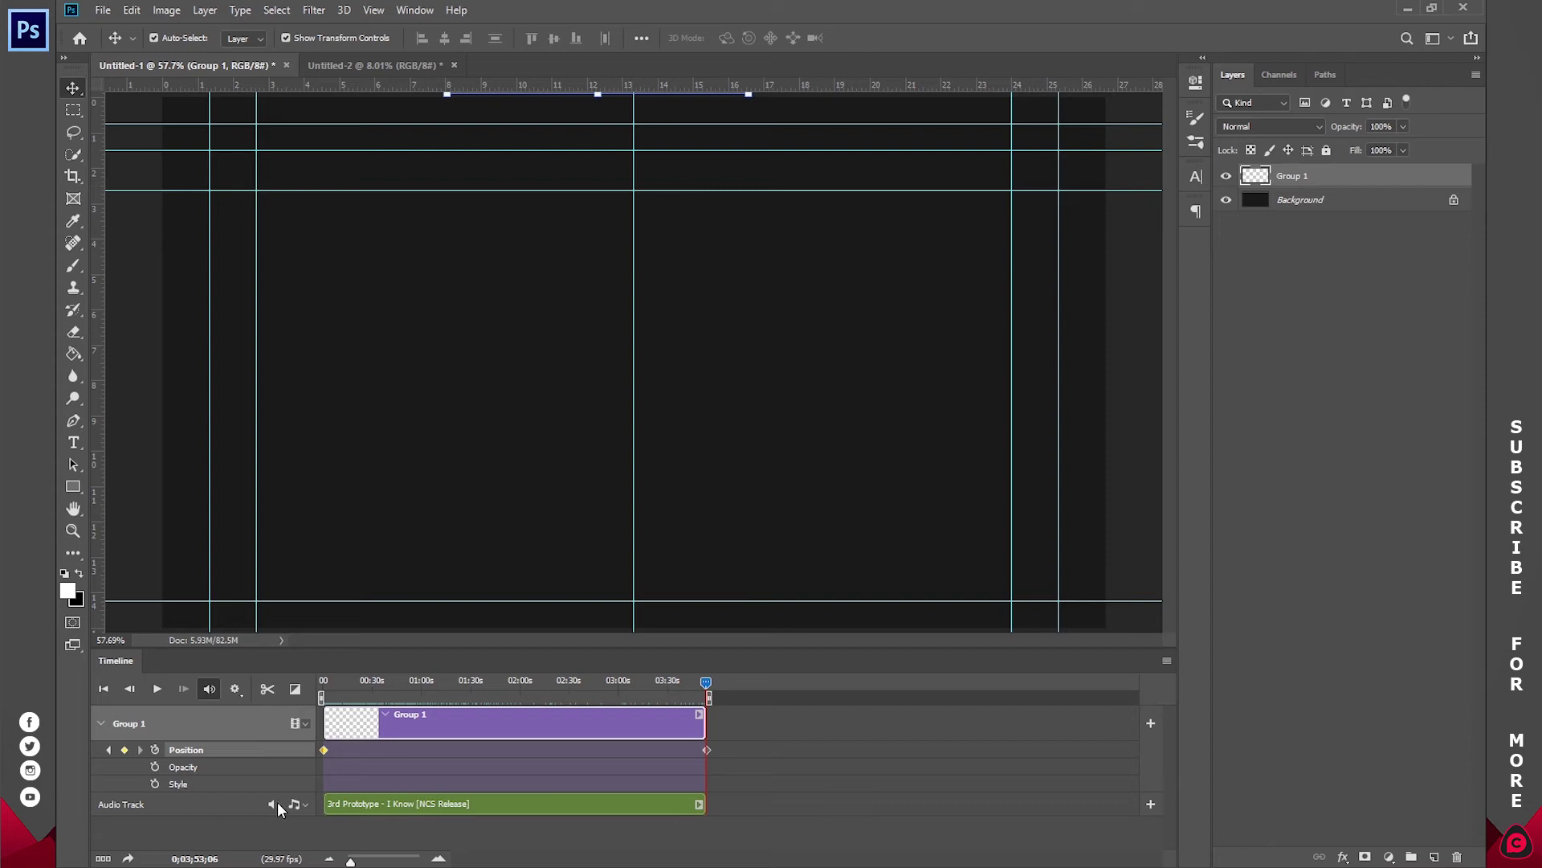
click(104, 691)
click(156, 689)
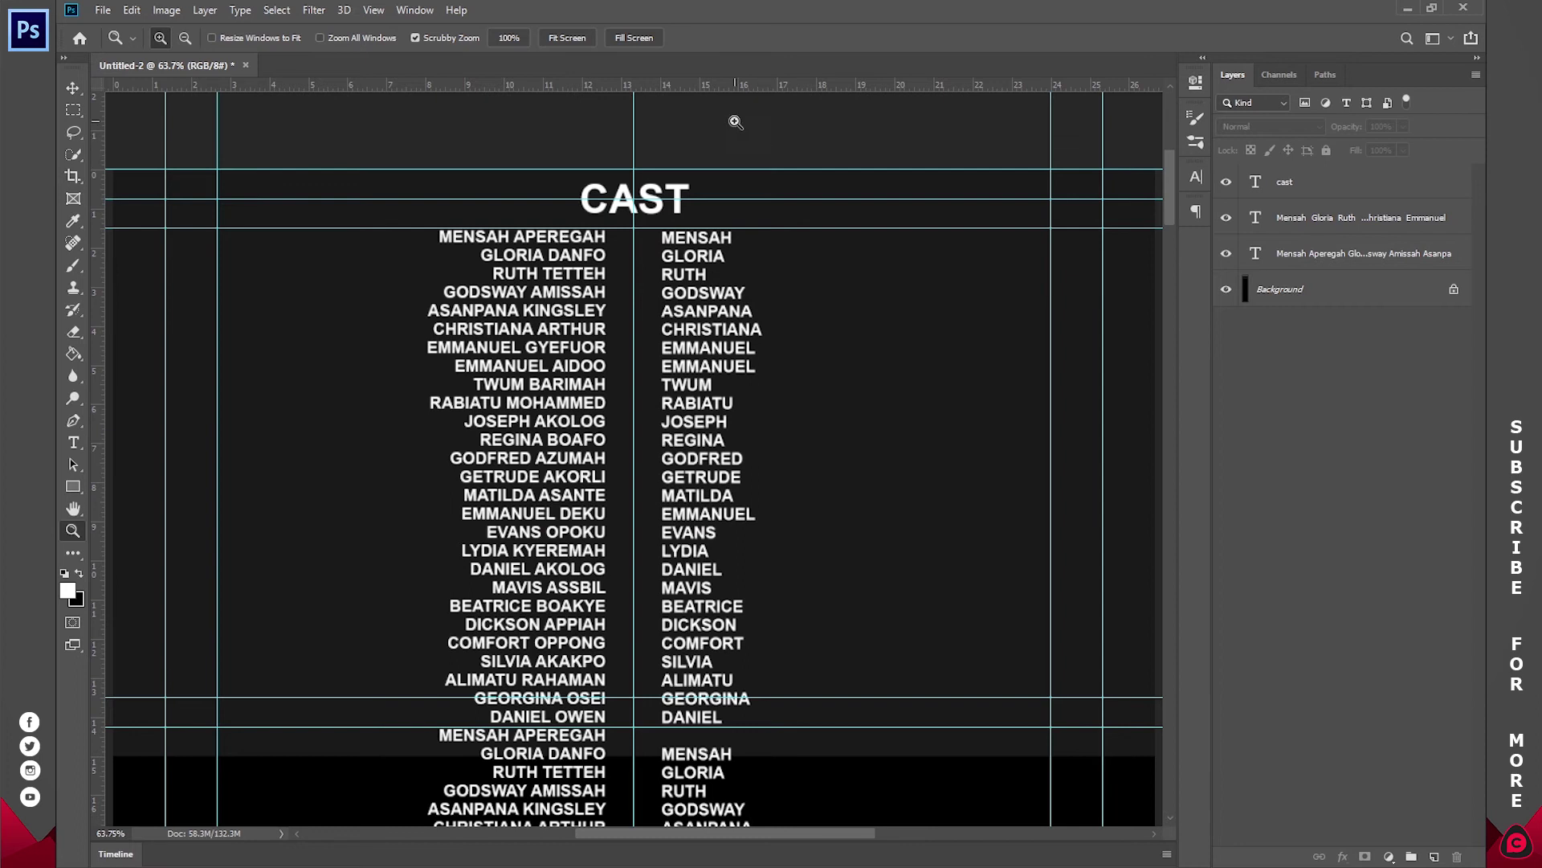
Step: Fit the credits document on screen and hide the Background layer for transparency
click(553, 41)
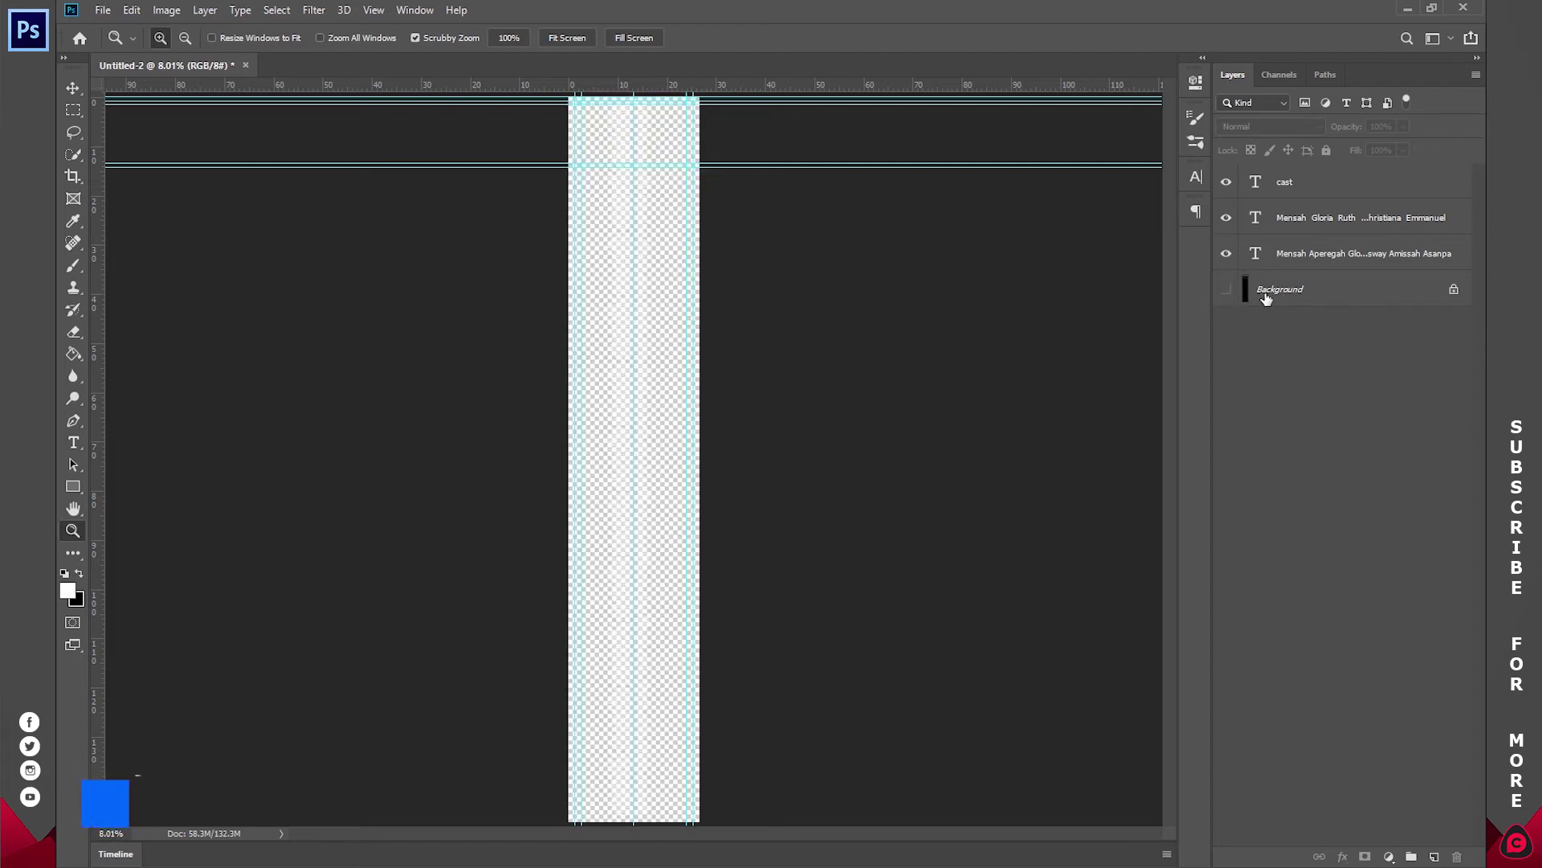
click(636, 259)
click(643, 38)
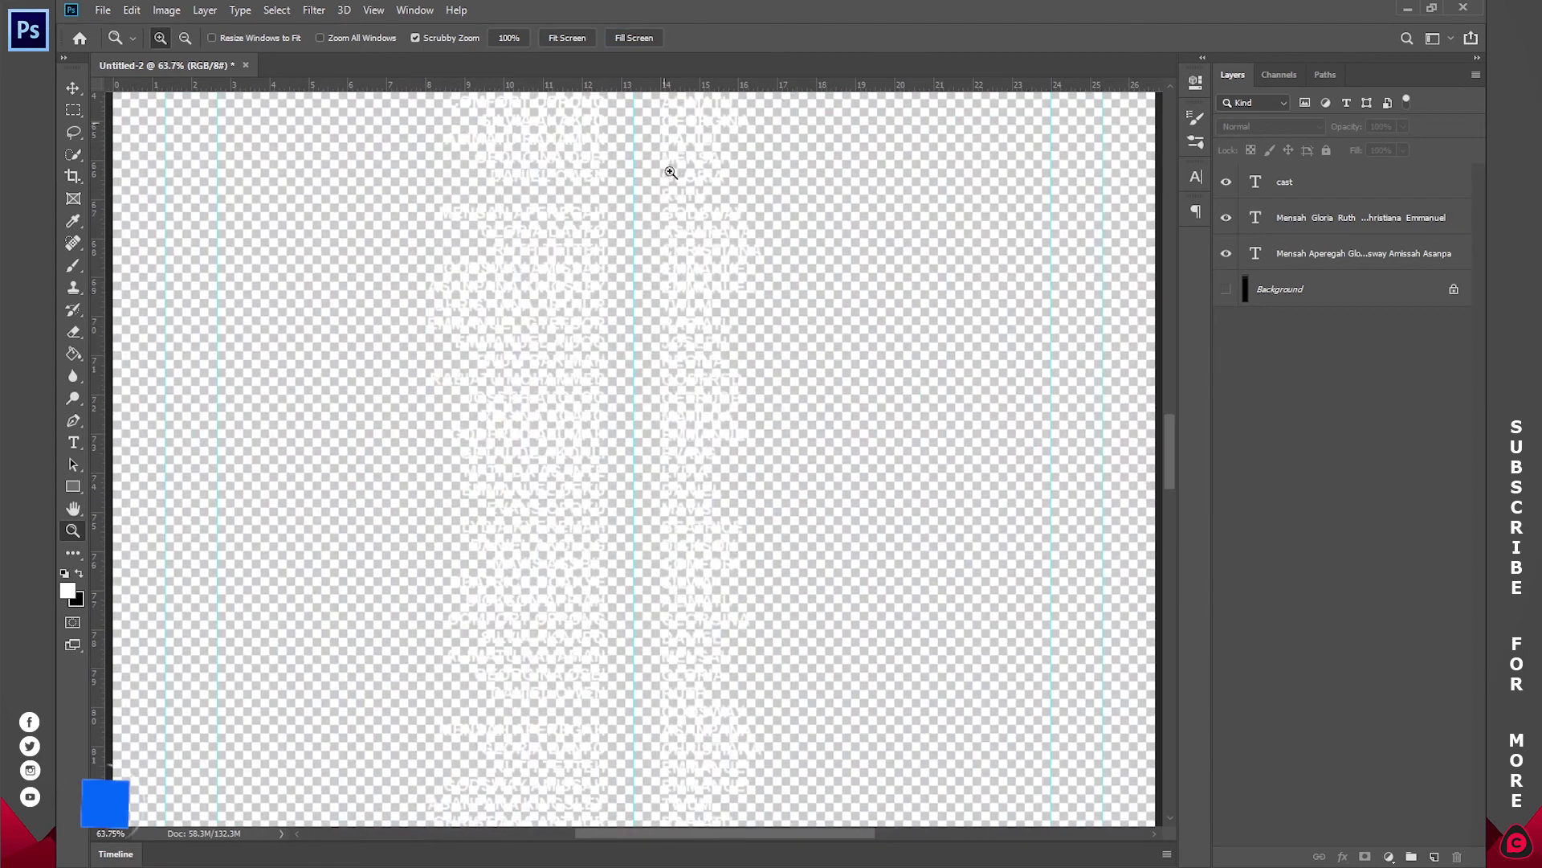
click(1227, 293)
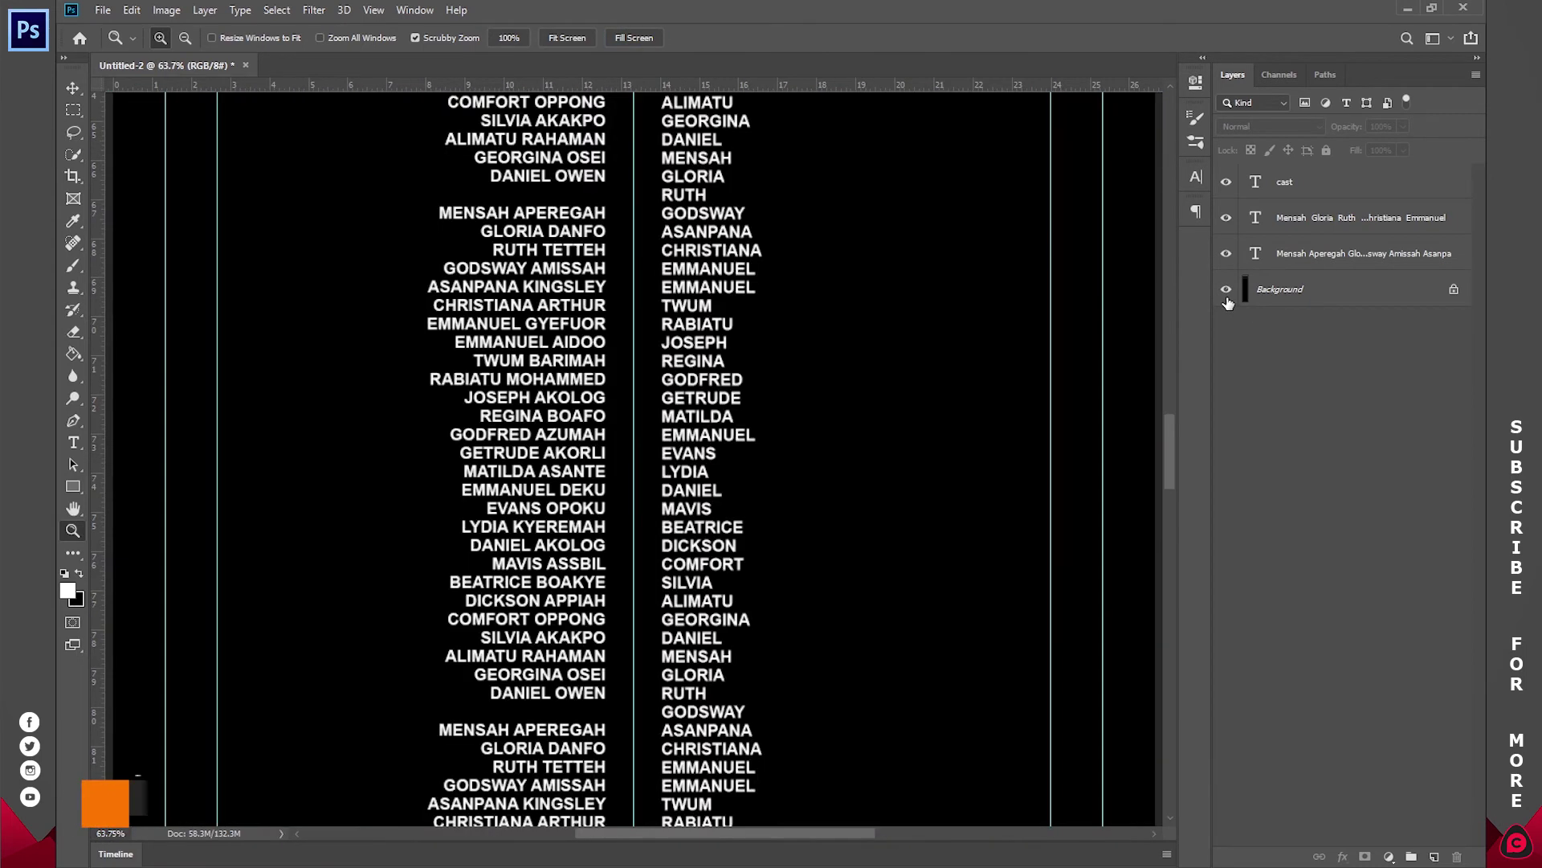
click(1227, 292)
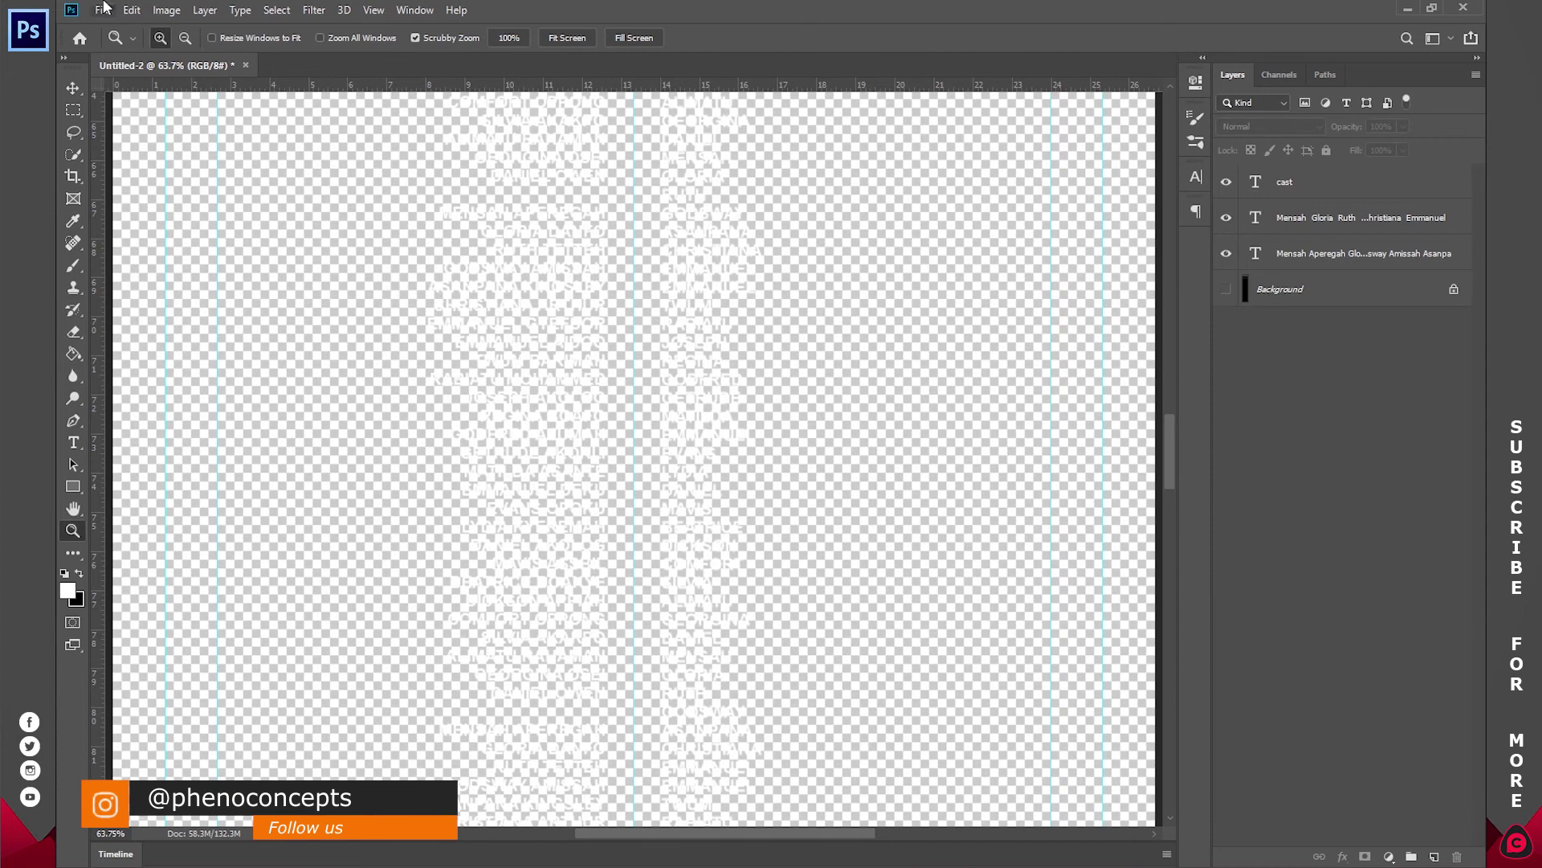
Step: Save the credits as PNG 'Cast' on the Desktop, then close the document without saving
click(102, 10)
click(164, 201)
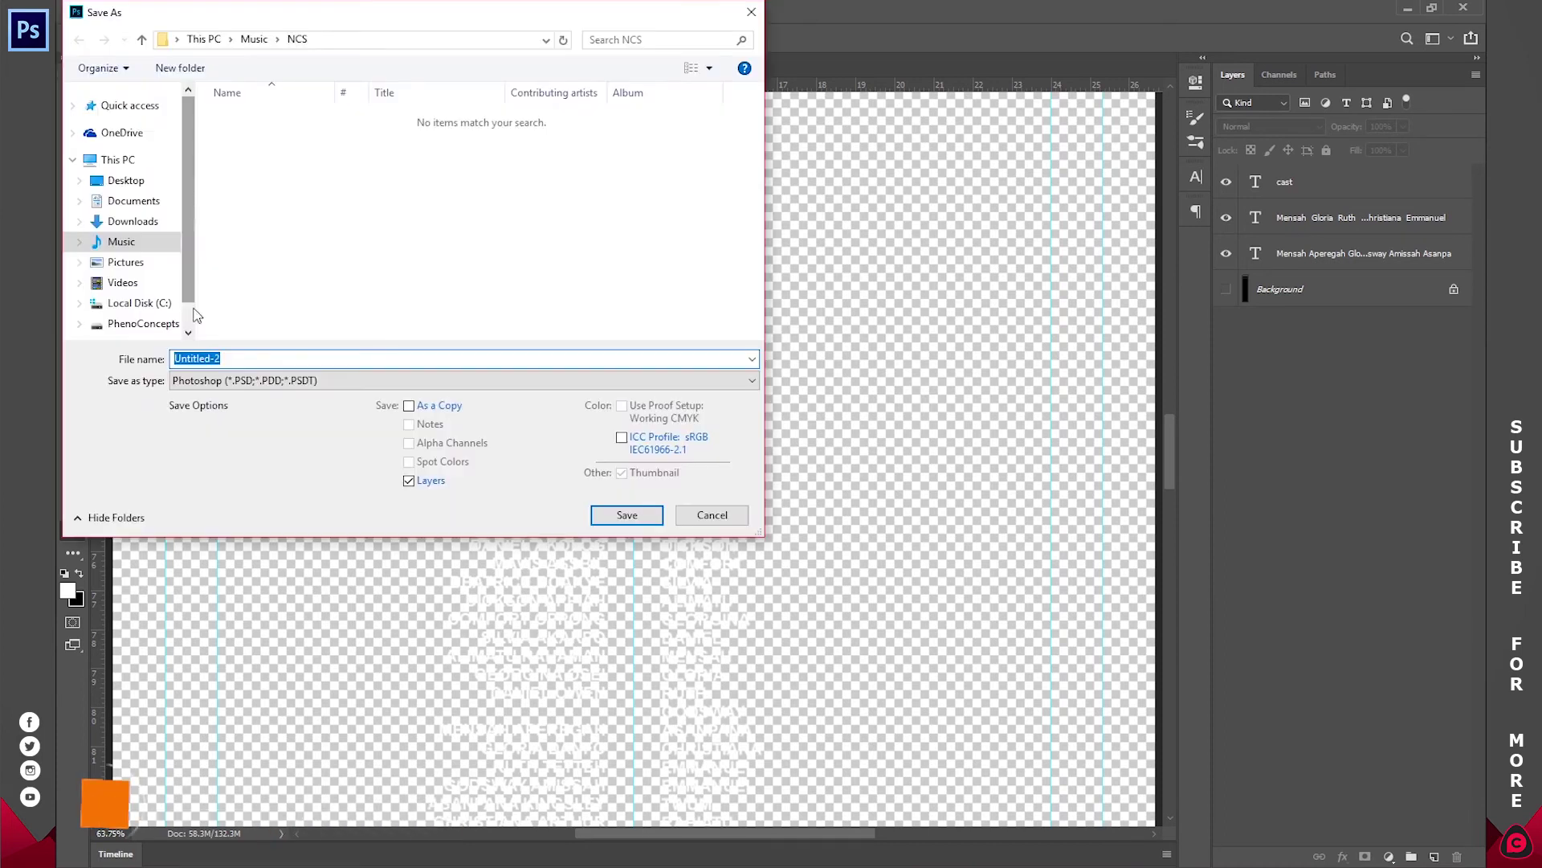
click(218, 380)
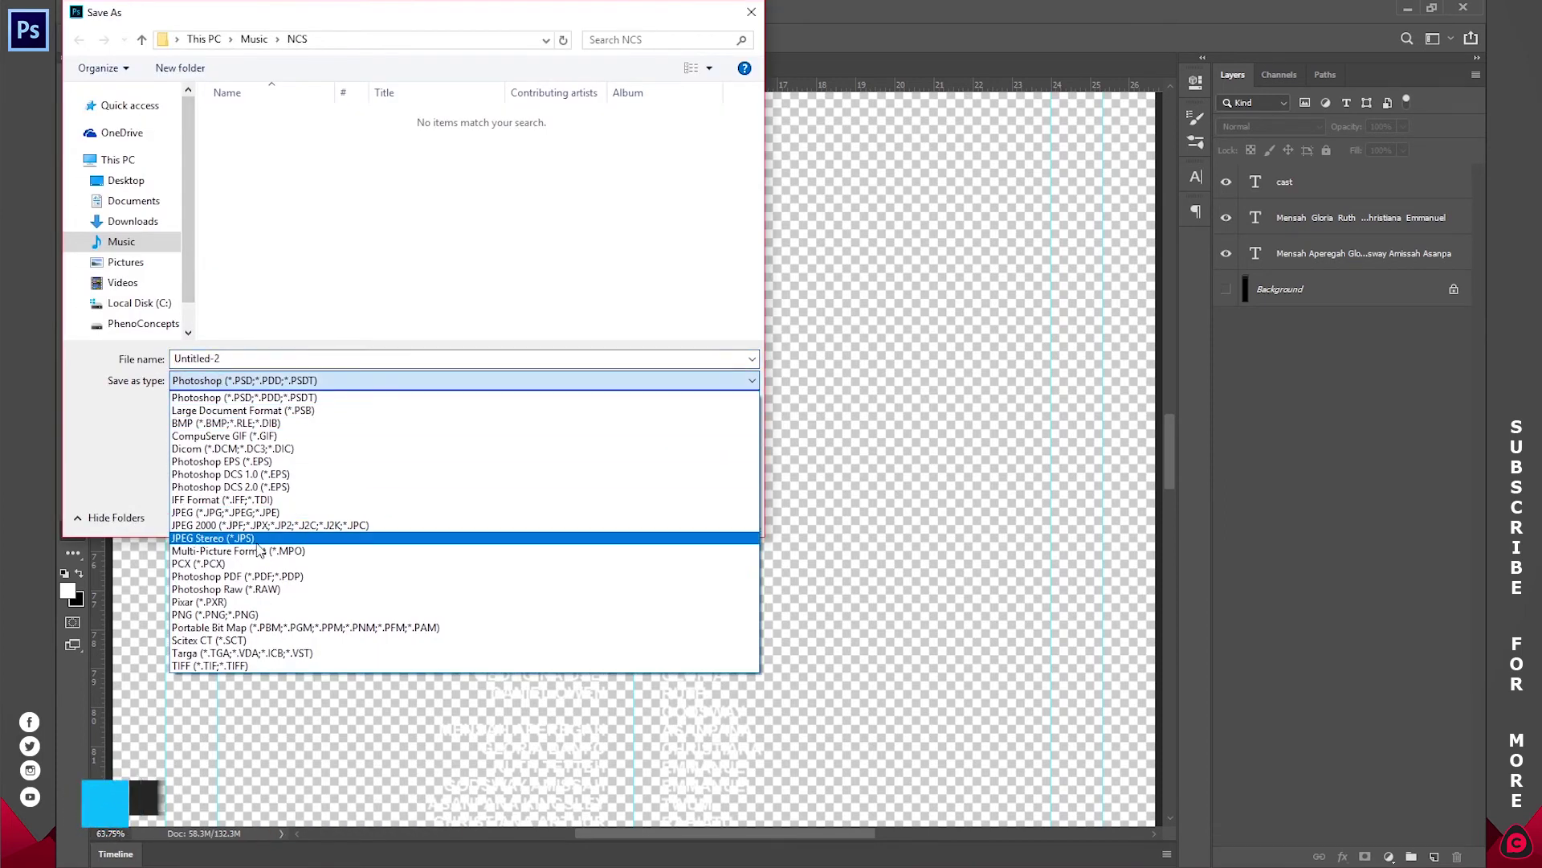
click(246, 615)
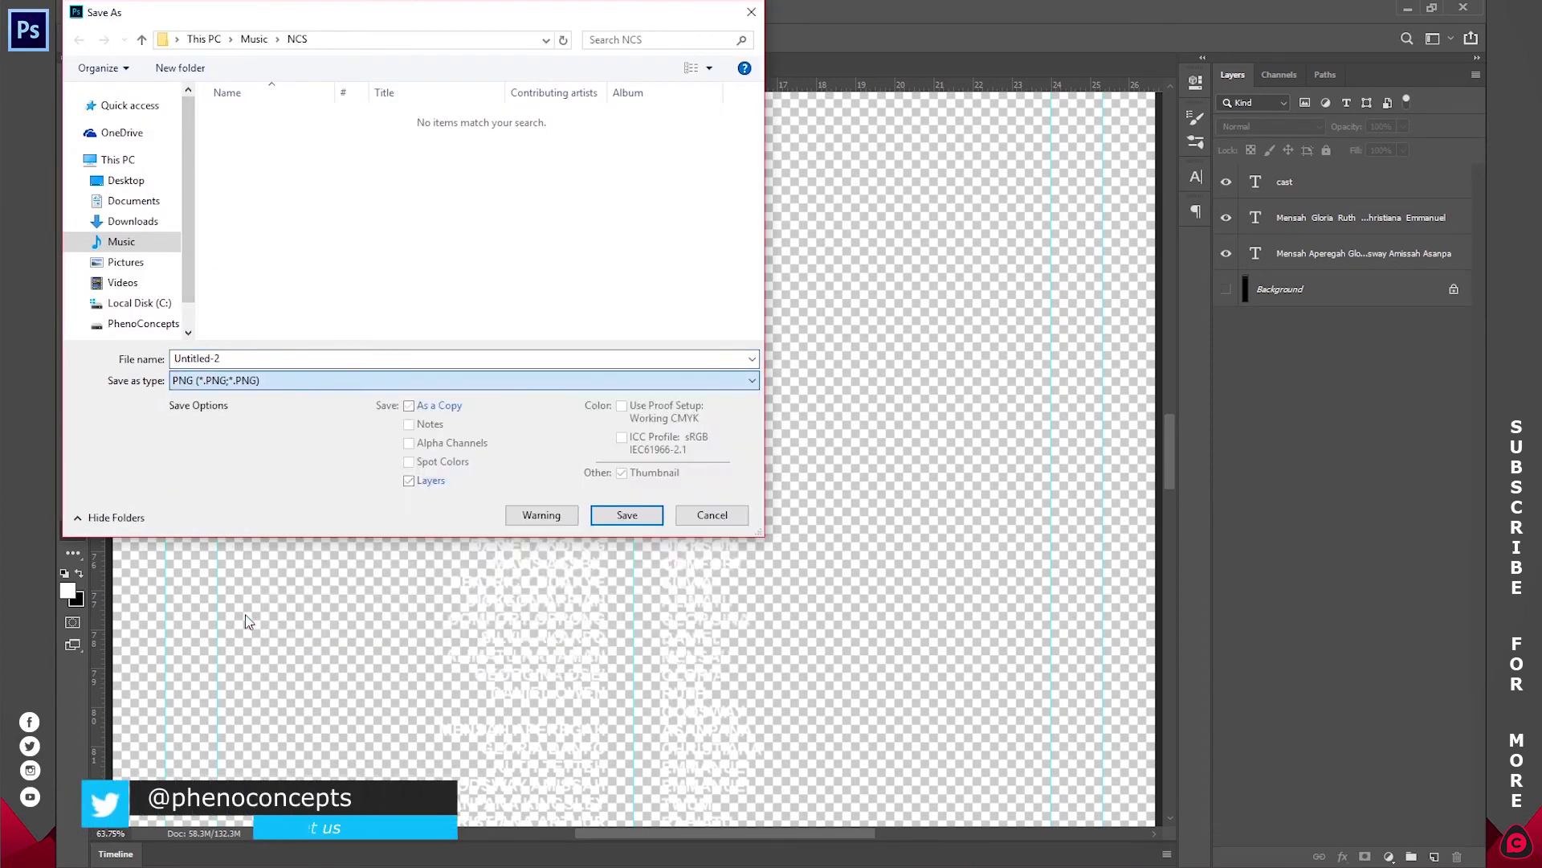
click(126, 180)
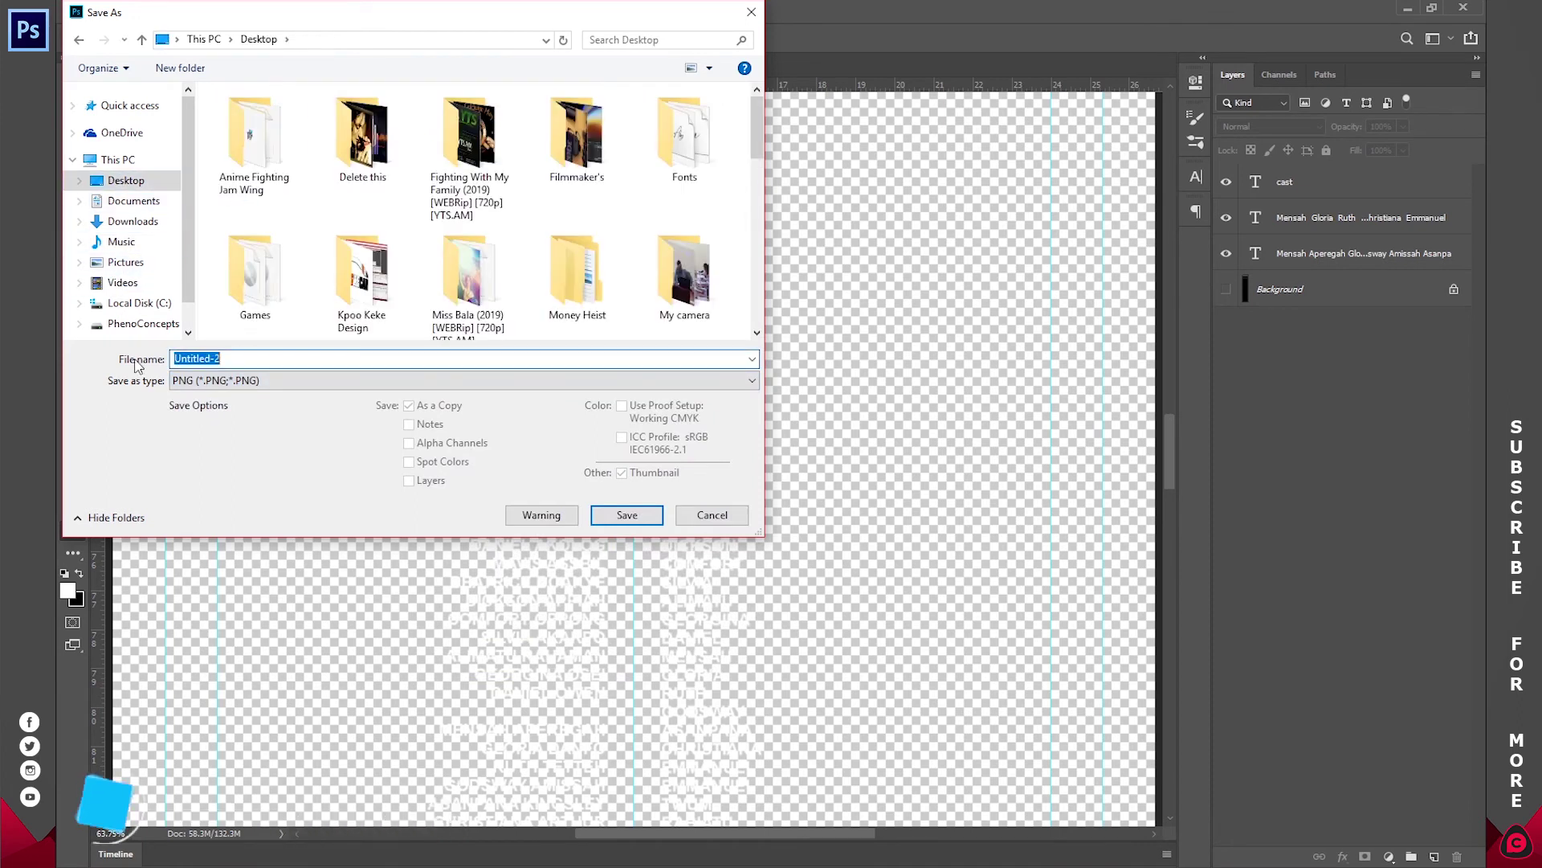
click(626, 514)
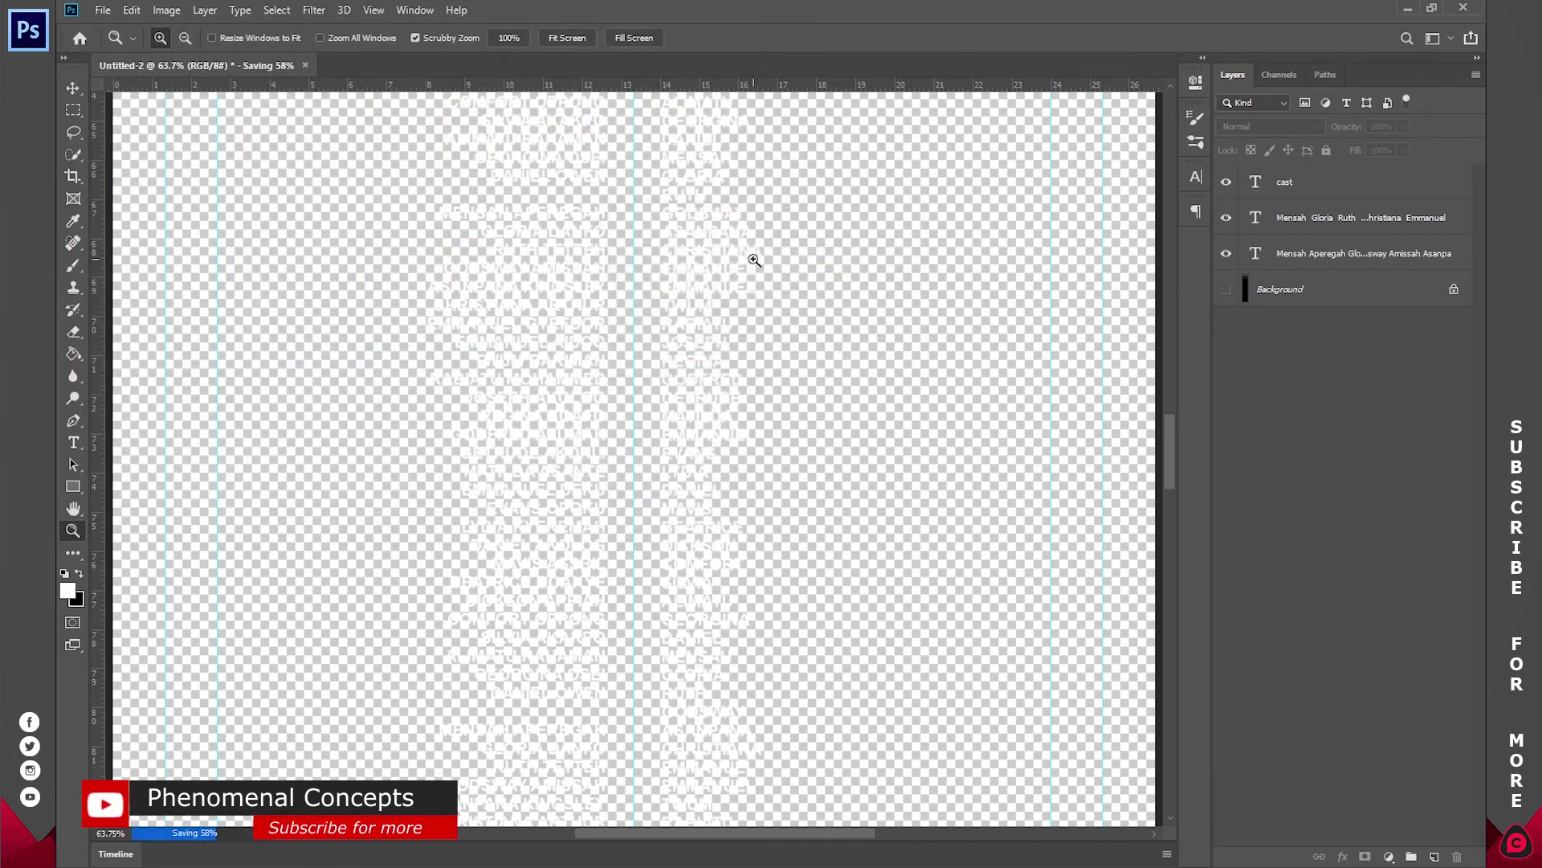
click(1465, 6)
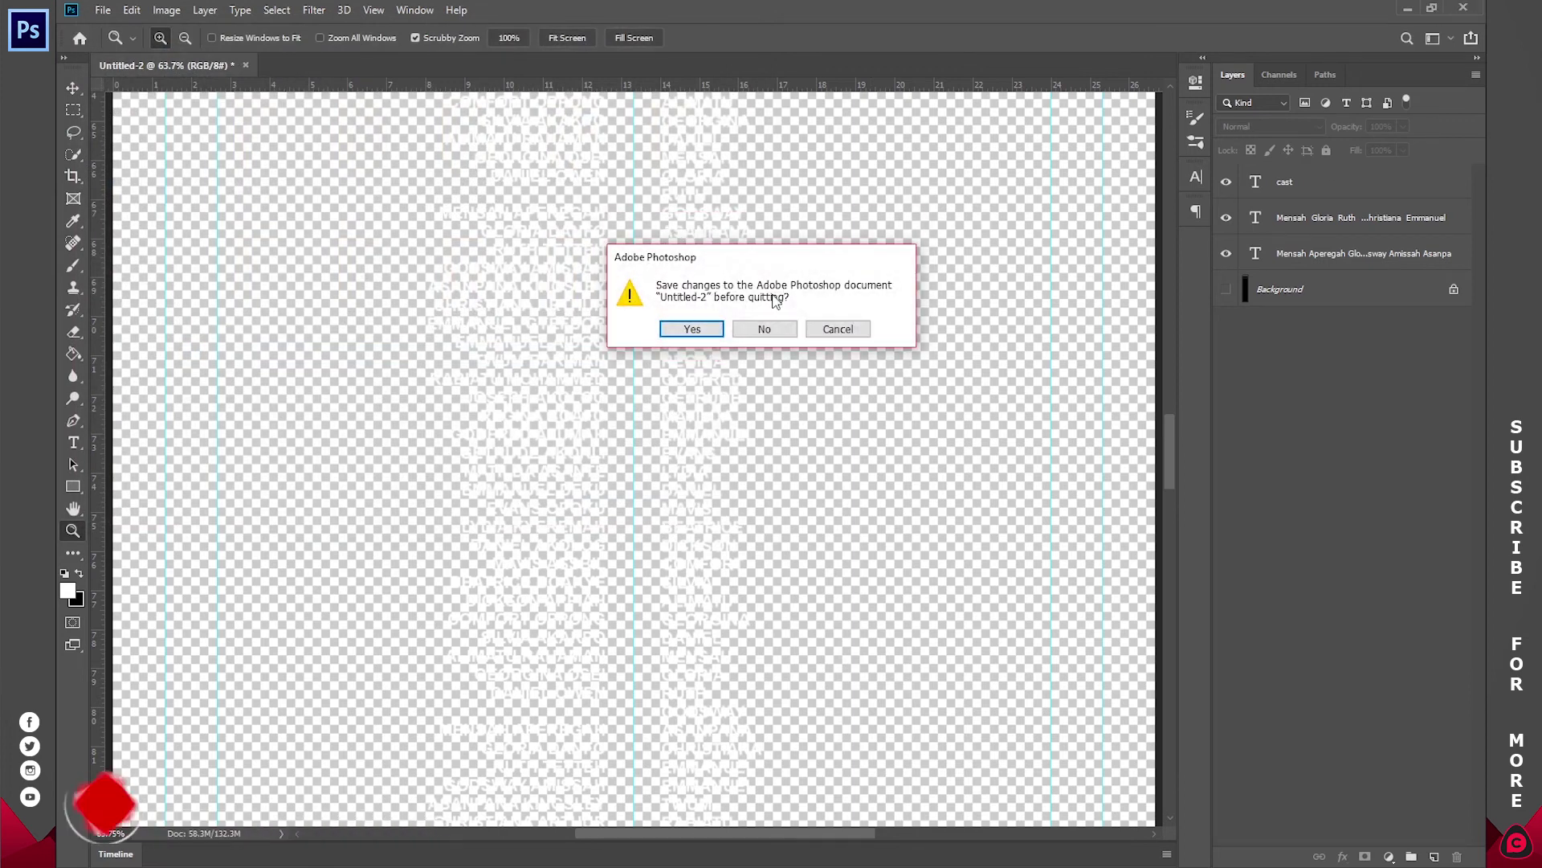
click(759, 329)
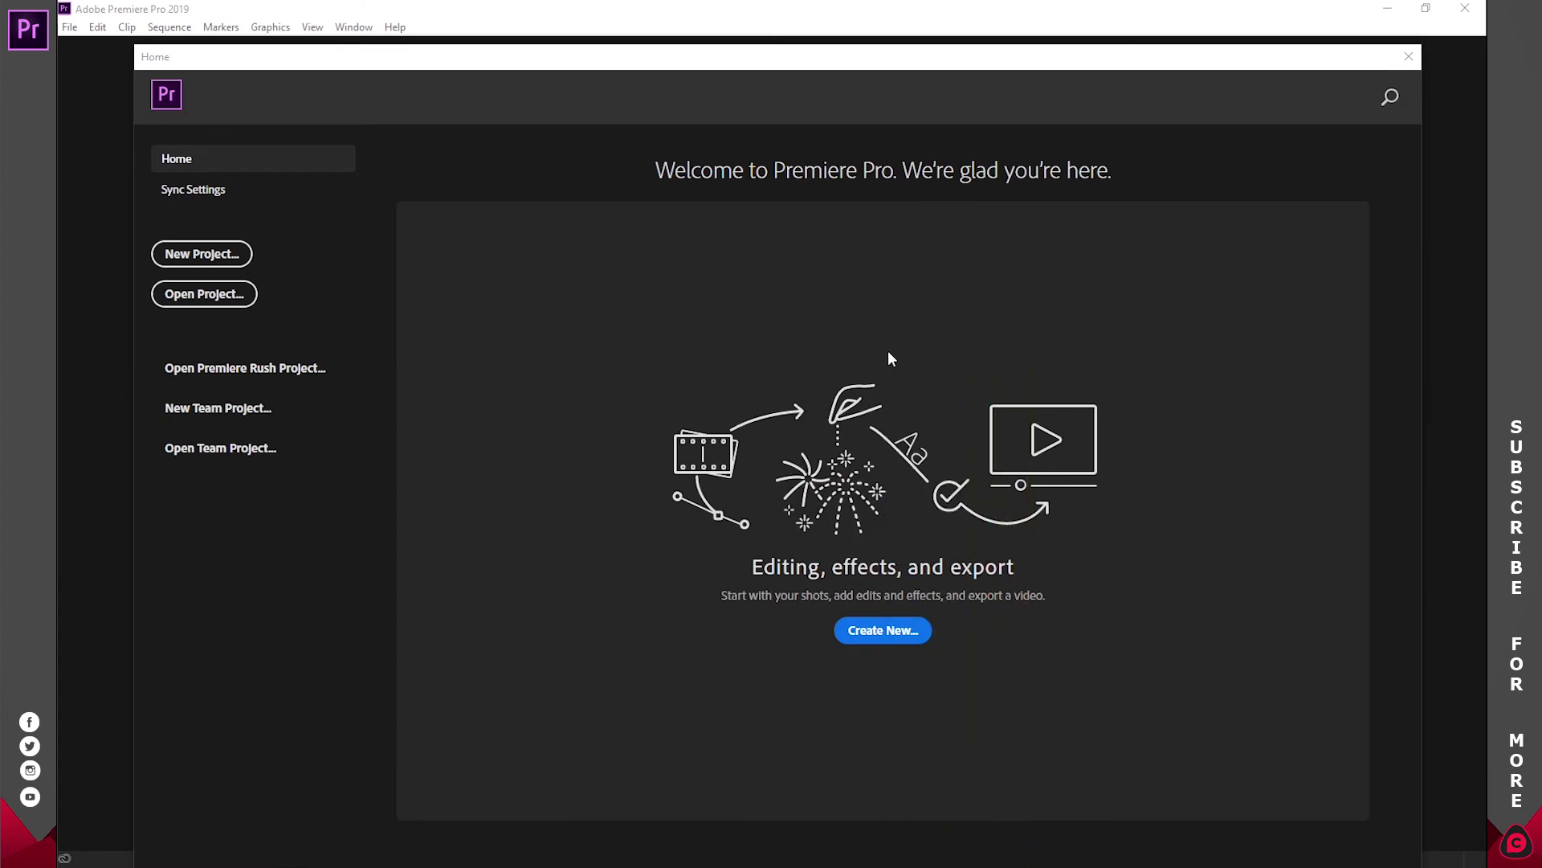
Step: Create a new Premiere Pro project with the default Untitled settings
click(878, 630)
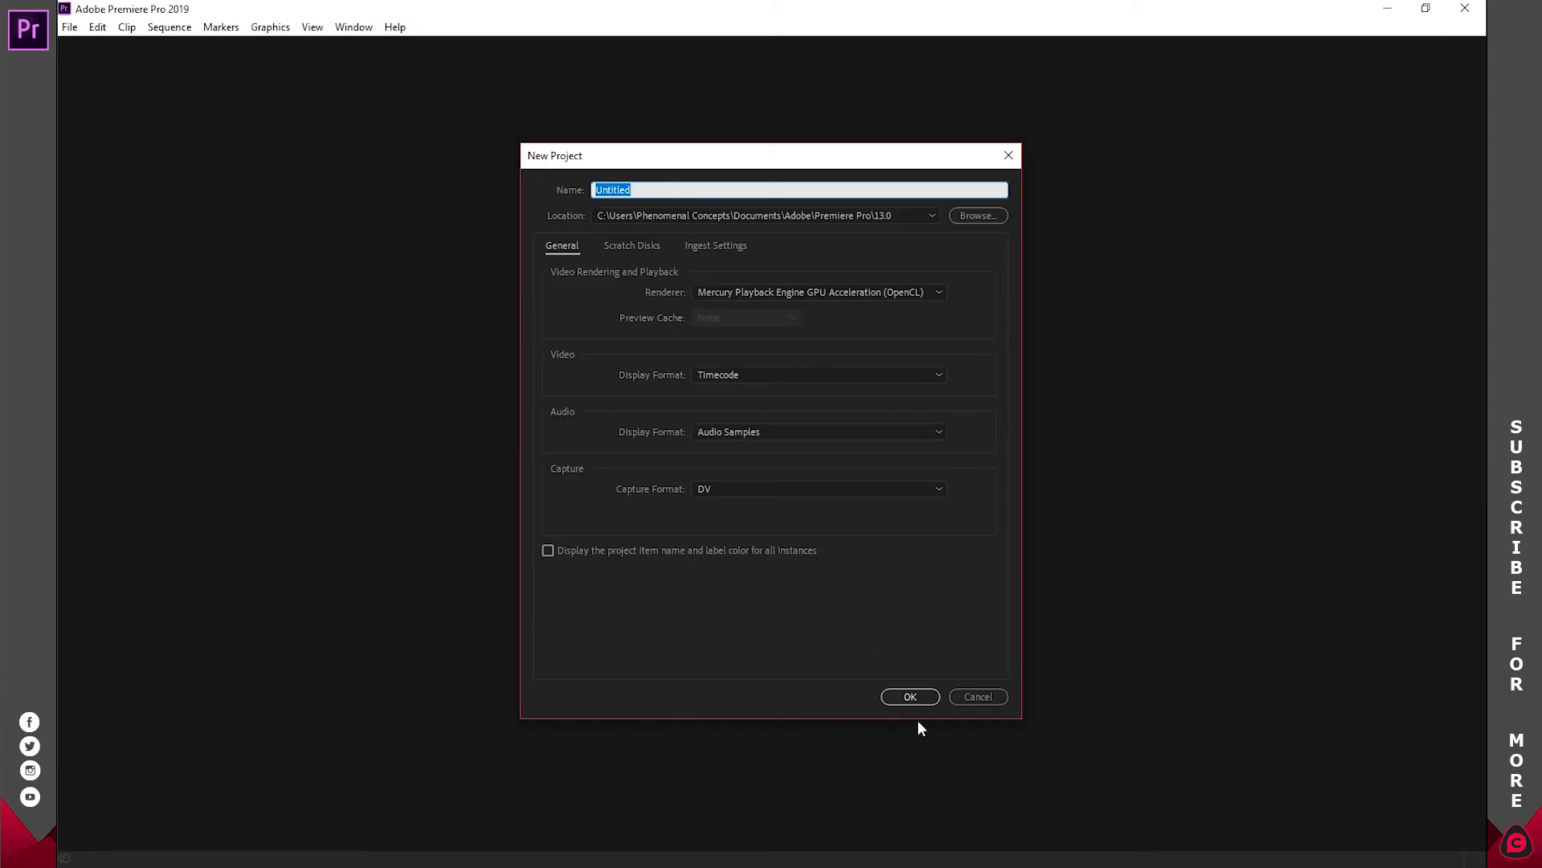
click(910, 696)
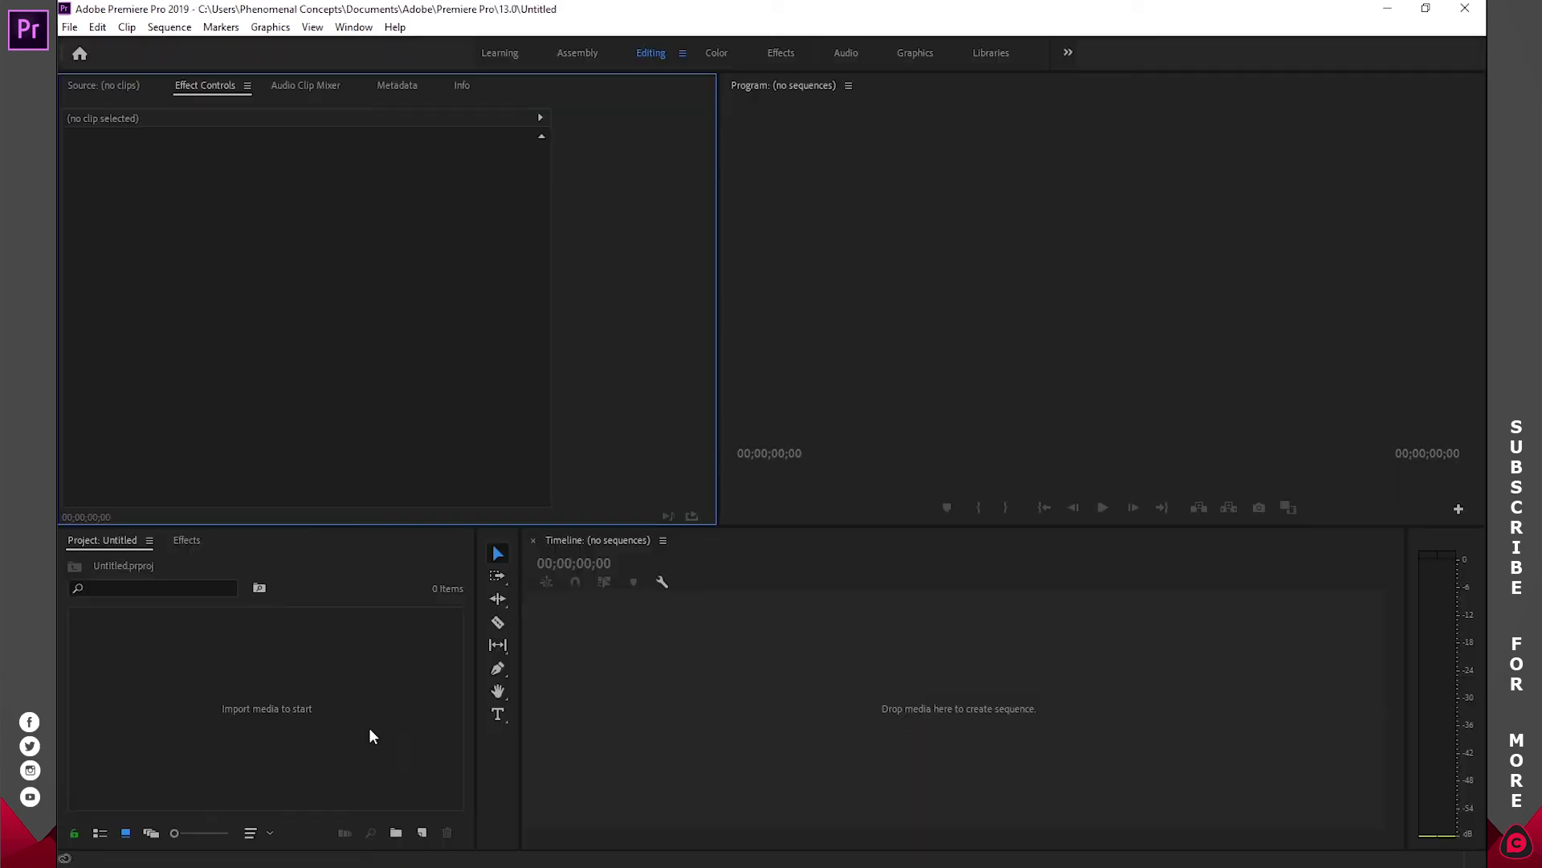
Step: Create a new 1920×1080 Color Matte item from the Project panel
click(362, 727)
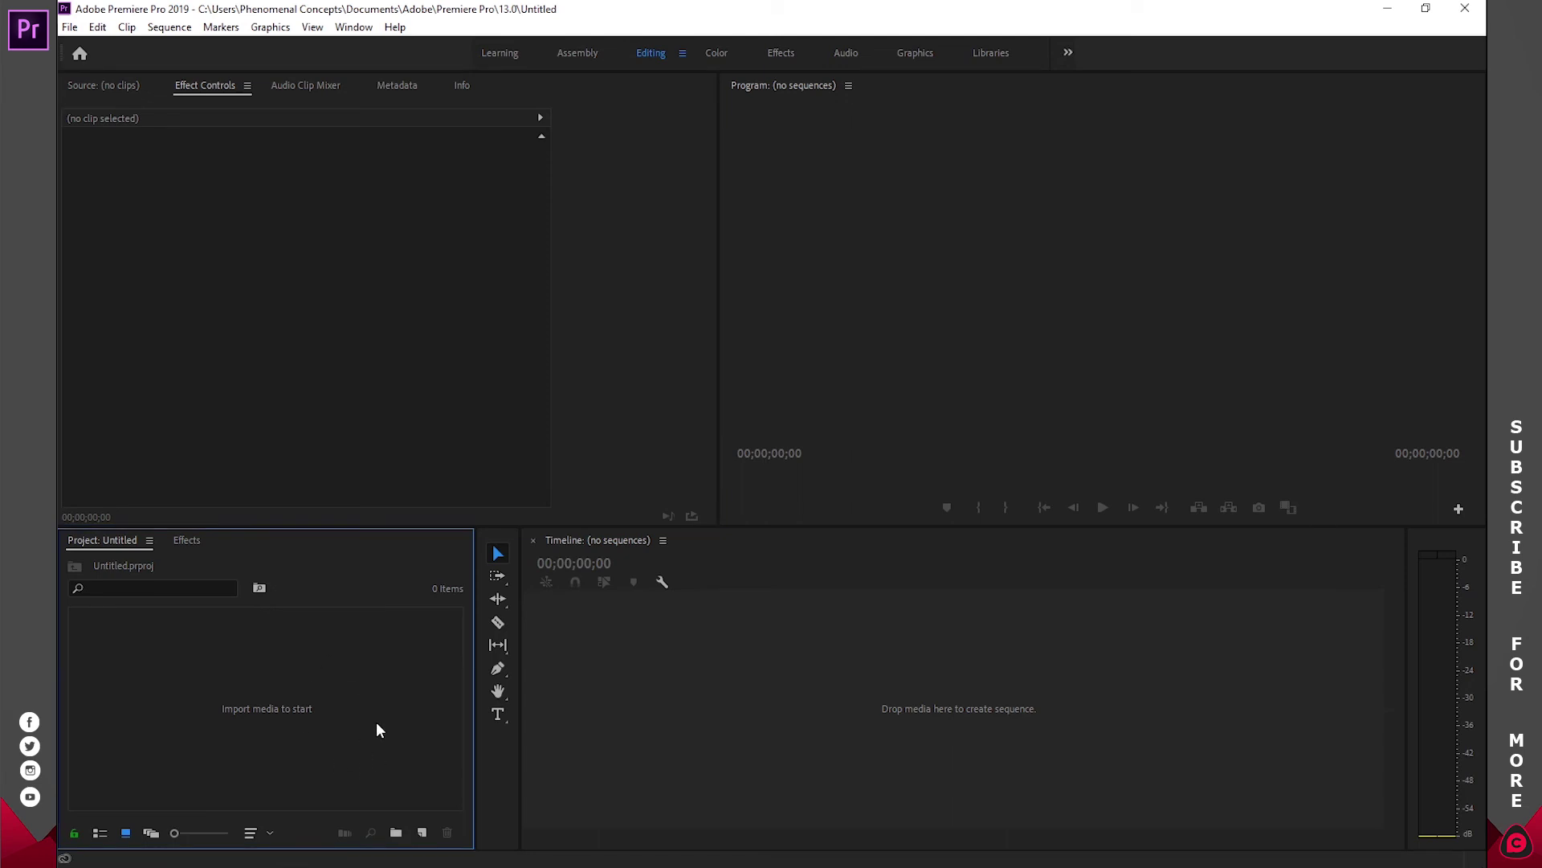
click(422, 833)
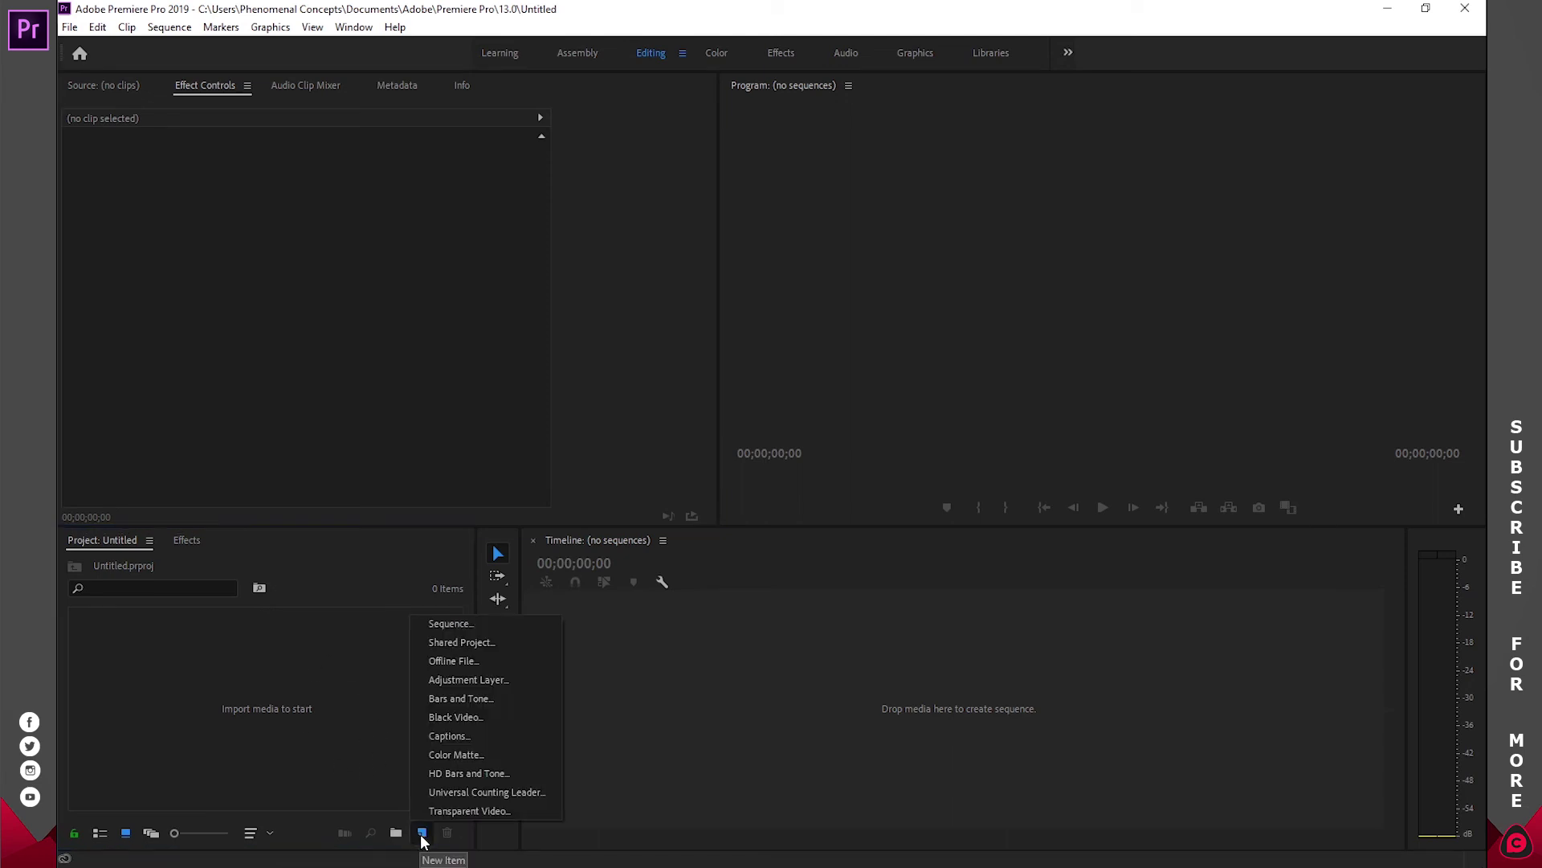
click(470, 754)
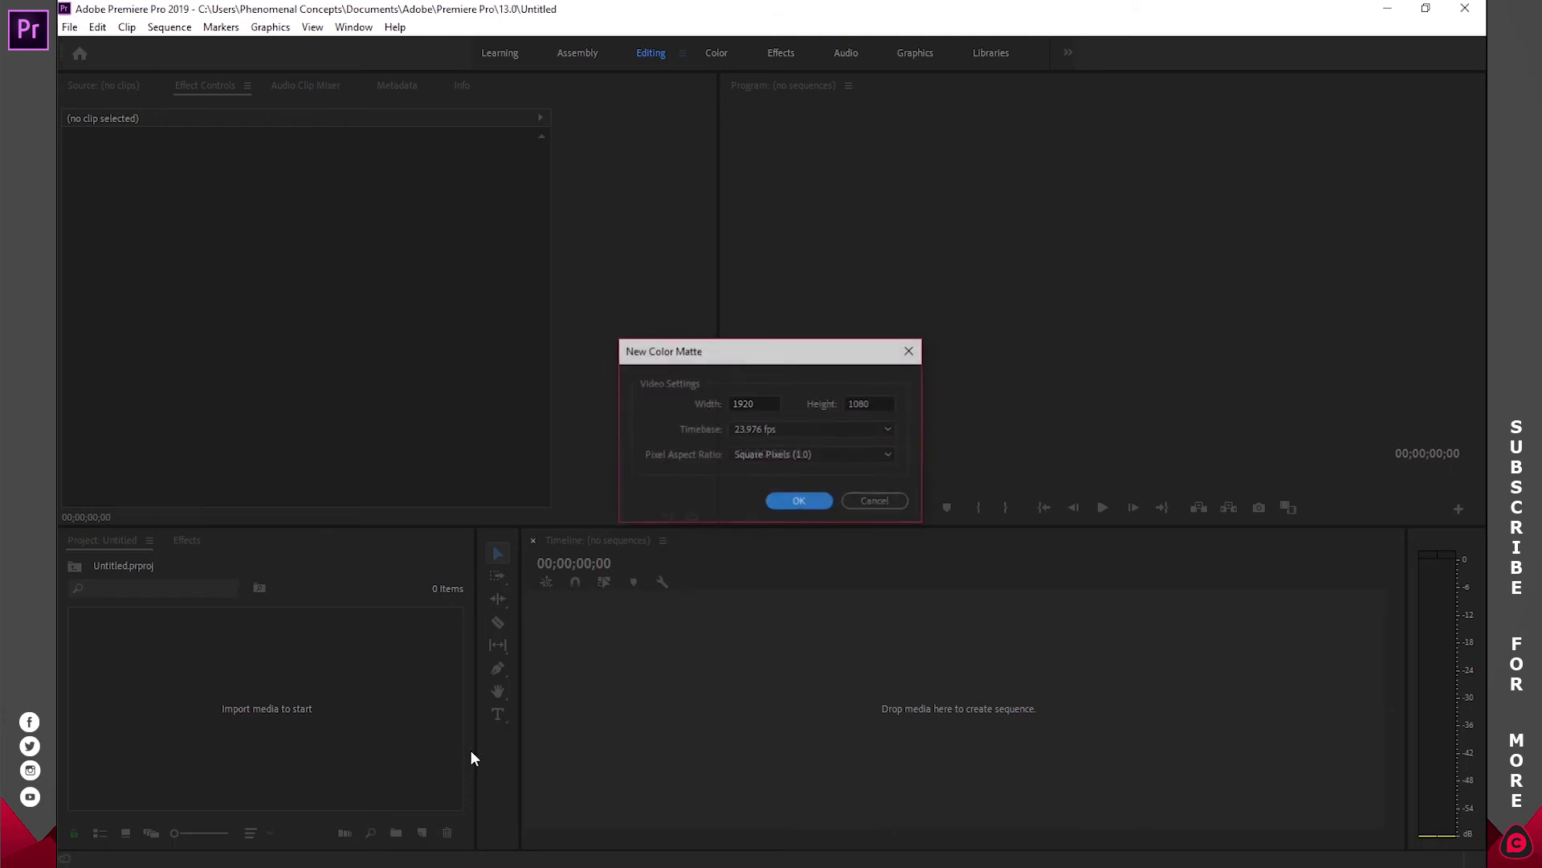
double_click(731, 405)
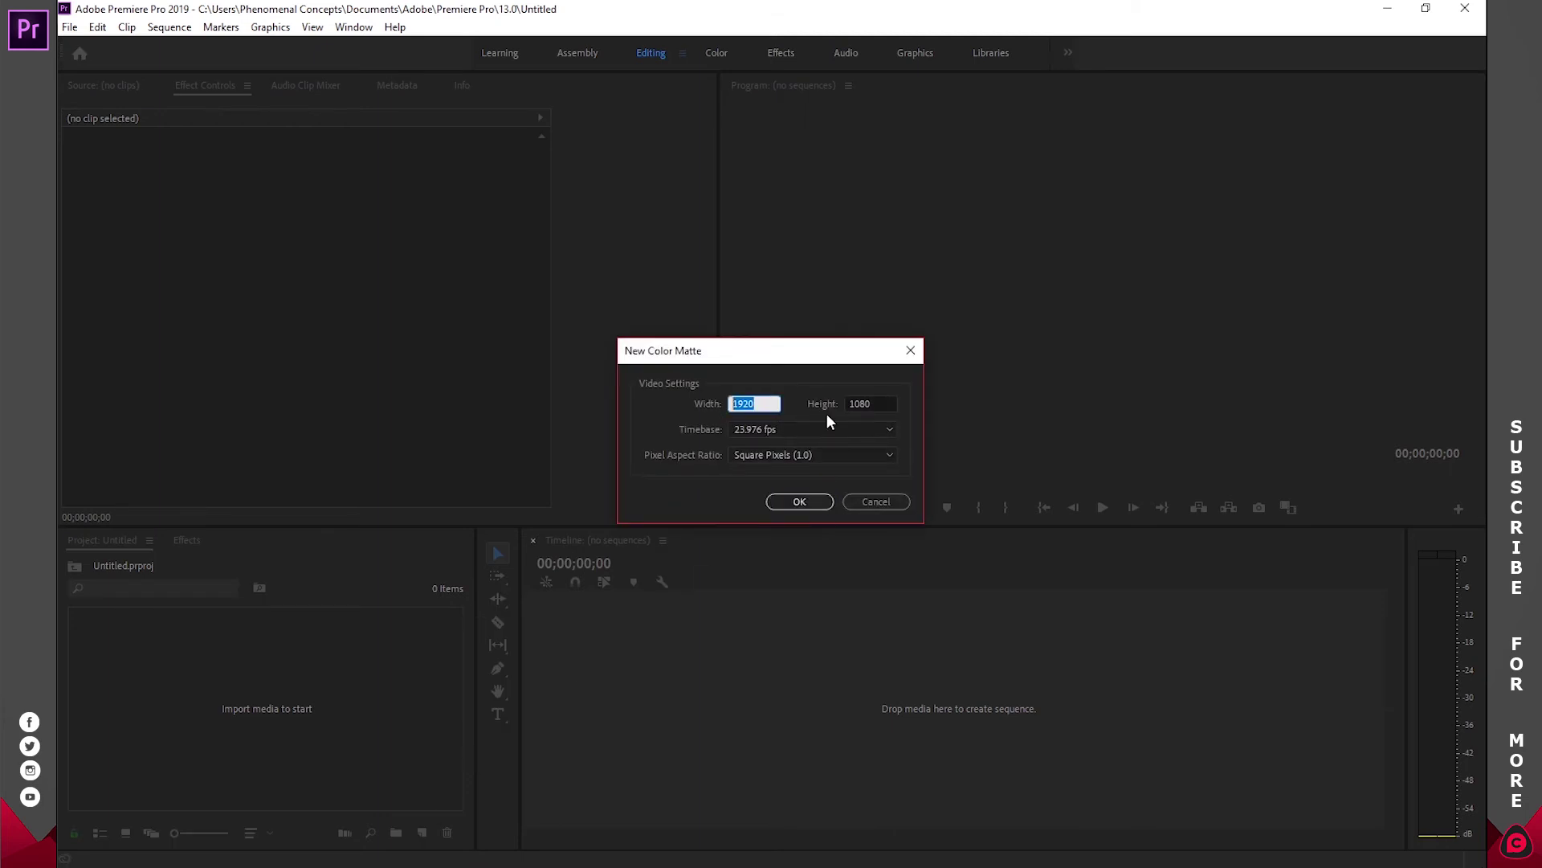
click(800, 501)
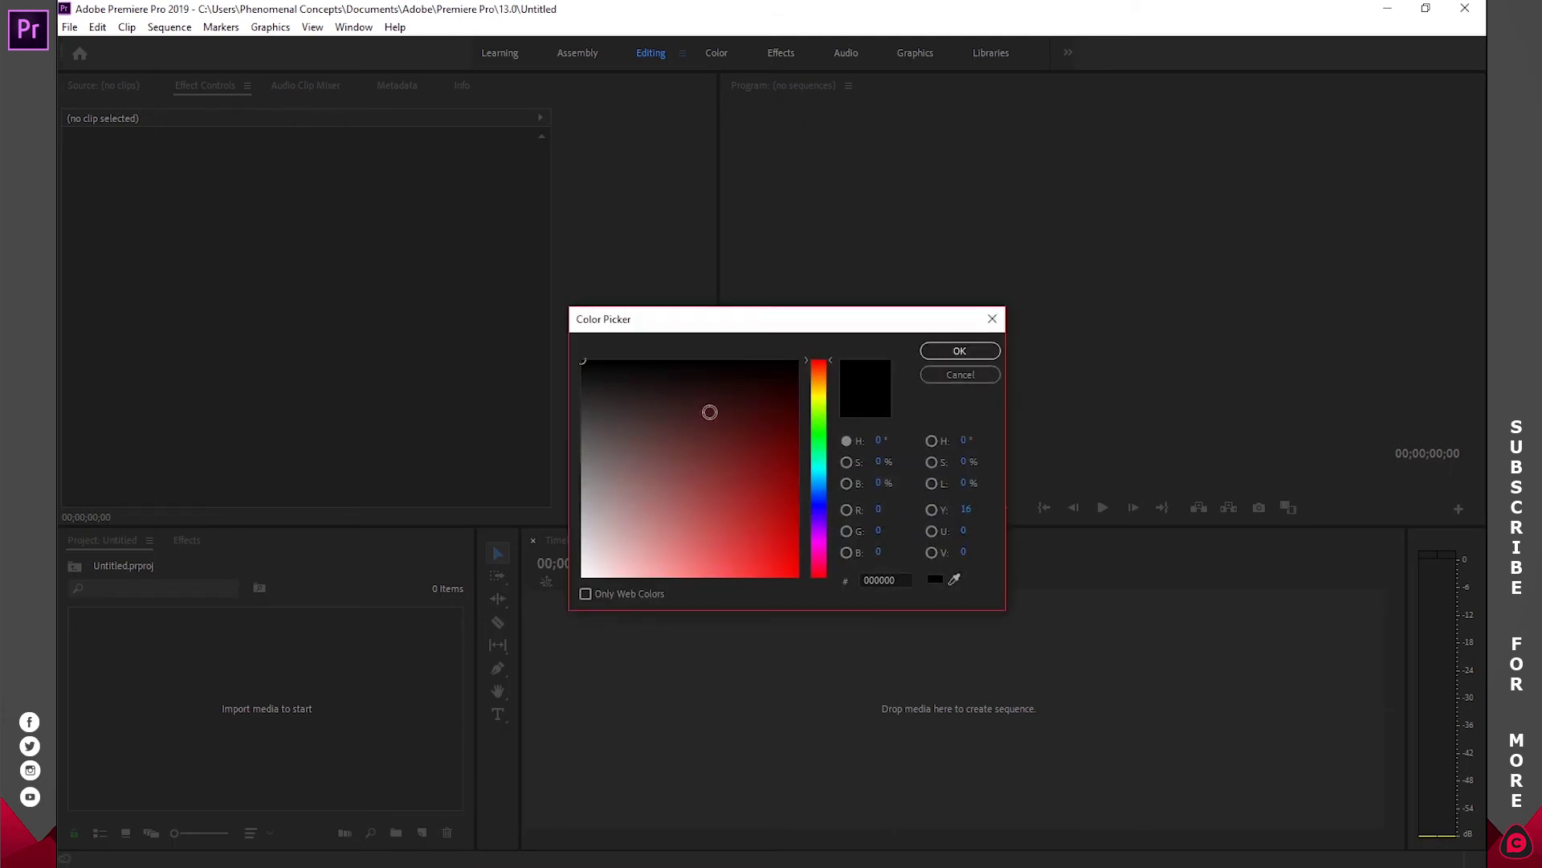
Step: Colour the matte dark blue 0C0231, name it Color Matte, and drop it into a new sequence
click(763, 382)
click(818, 511)
click(787, 401)
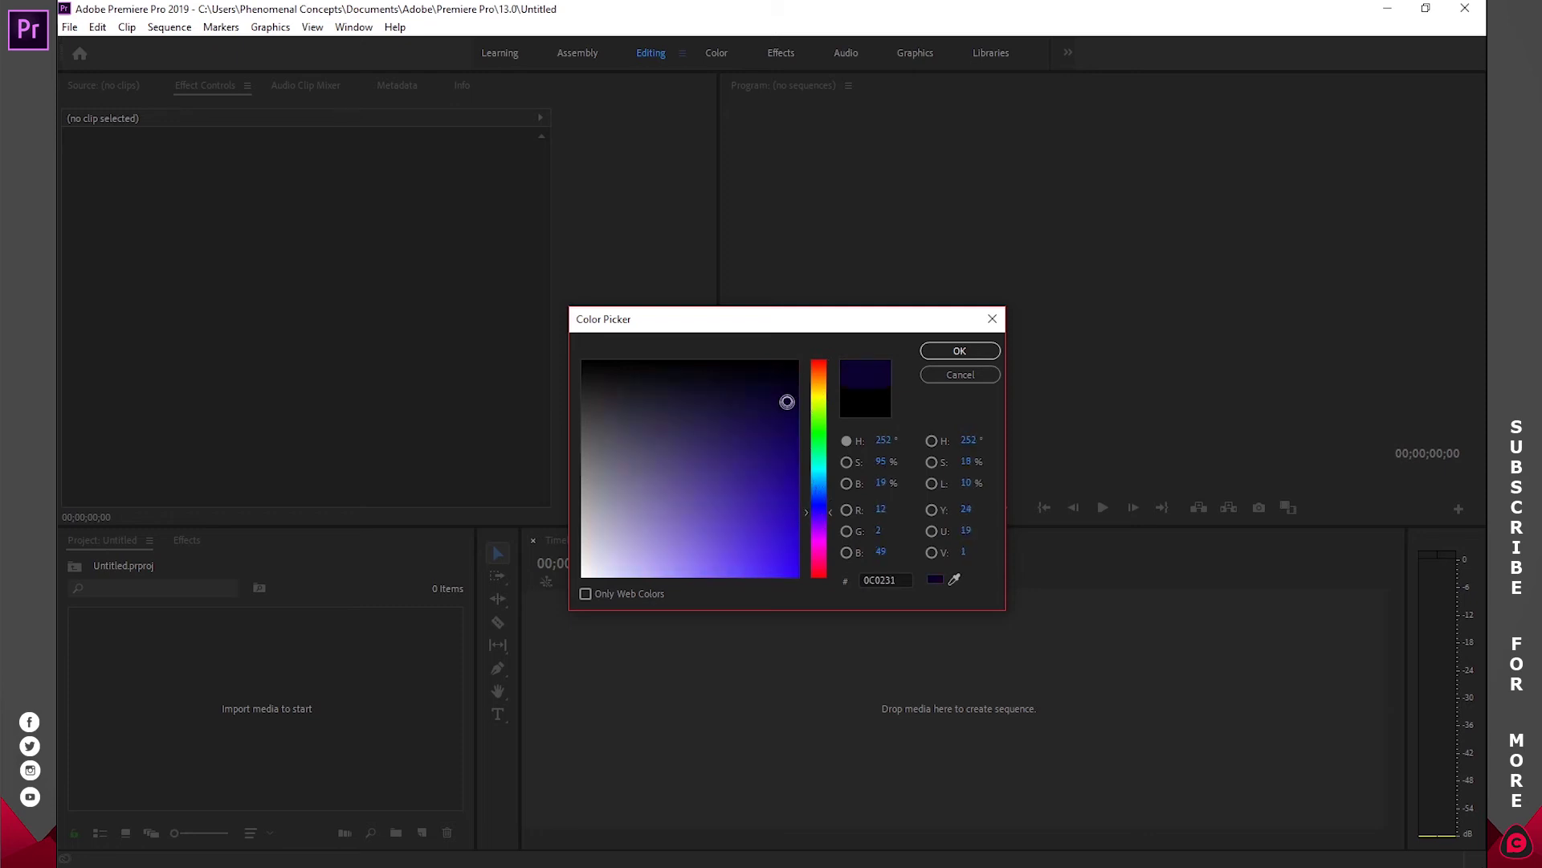
click(974, 354)
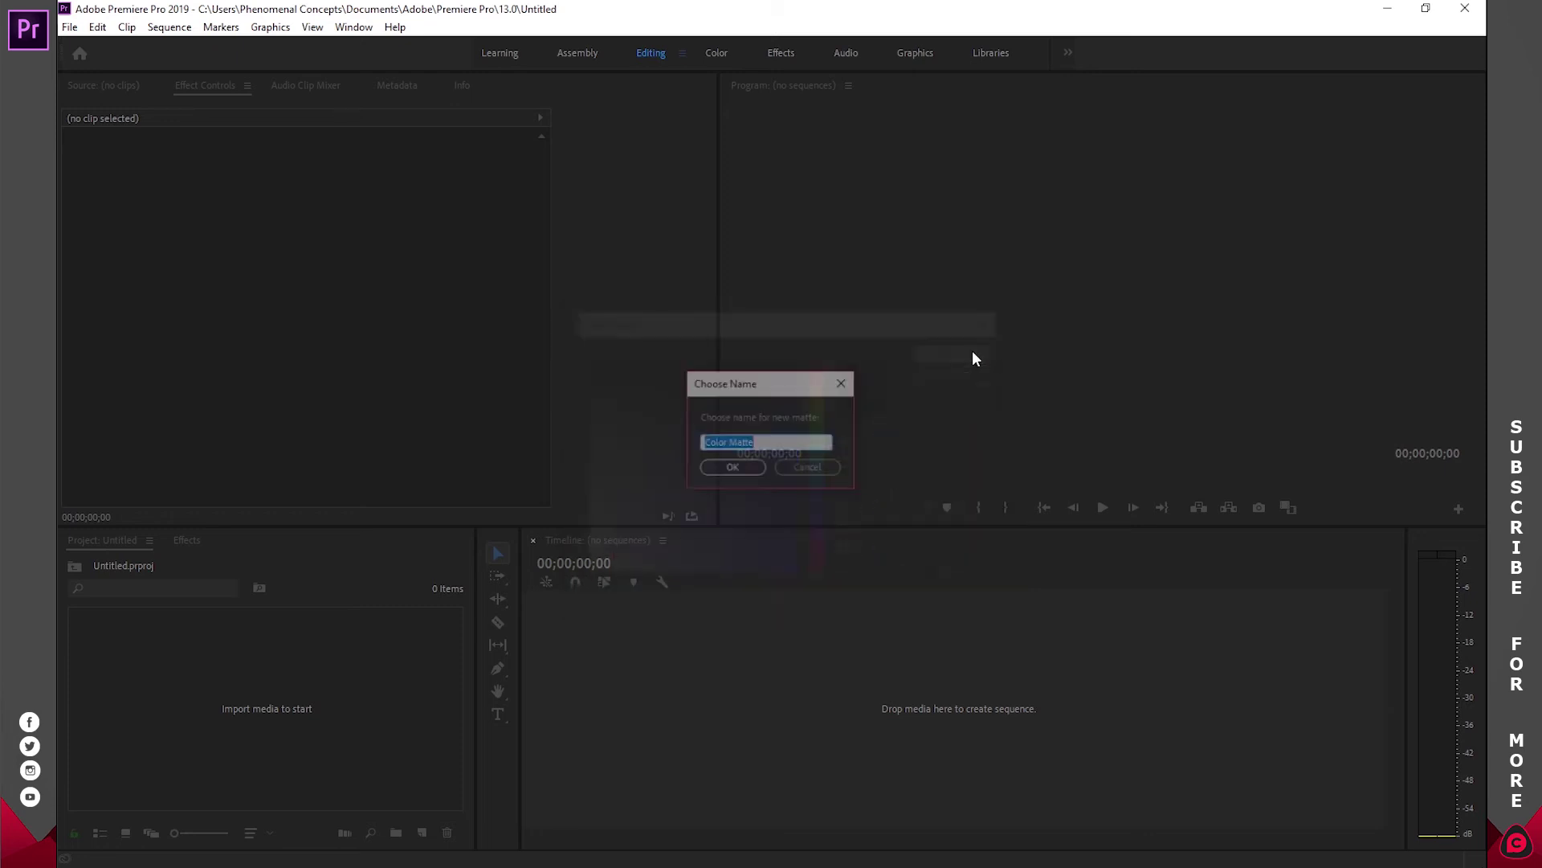
click(747, 471)
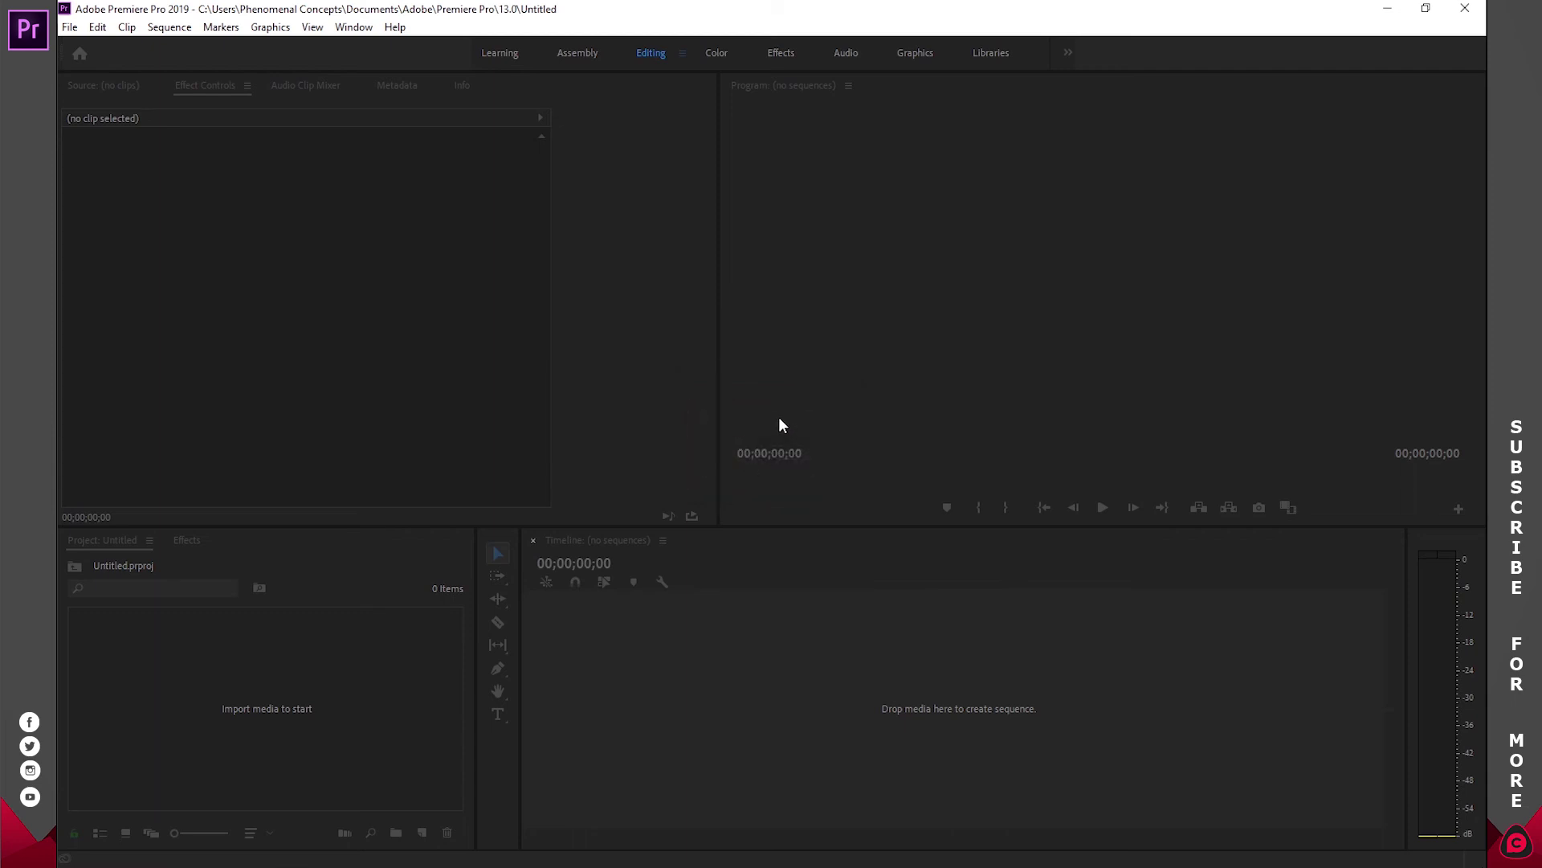
drag(158, 667, 626, 702)
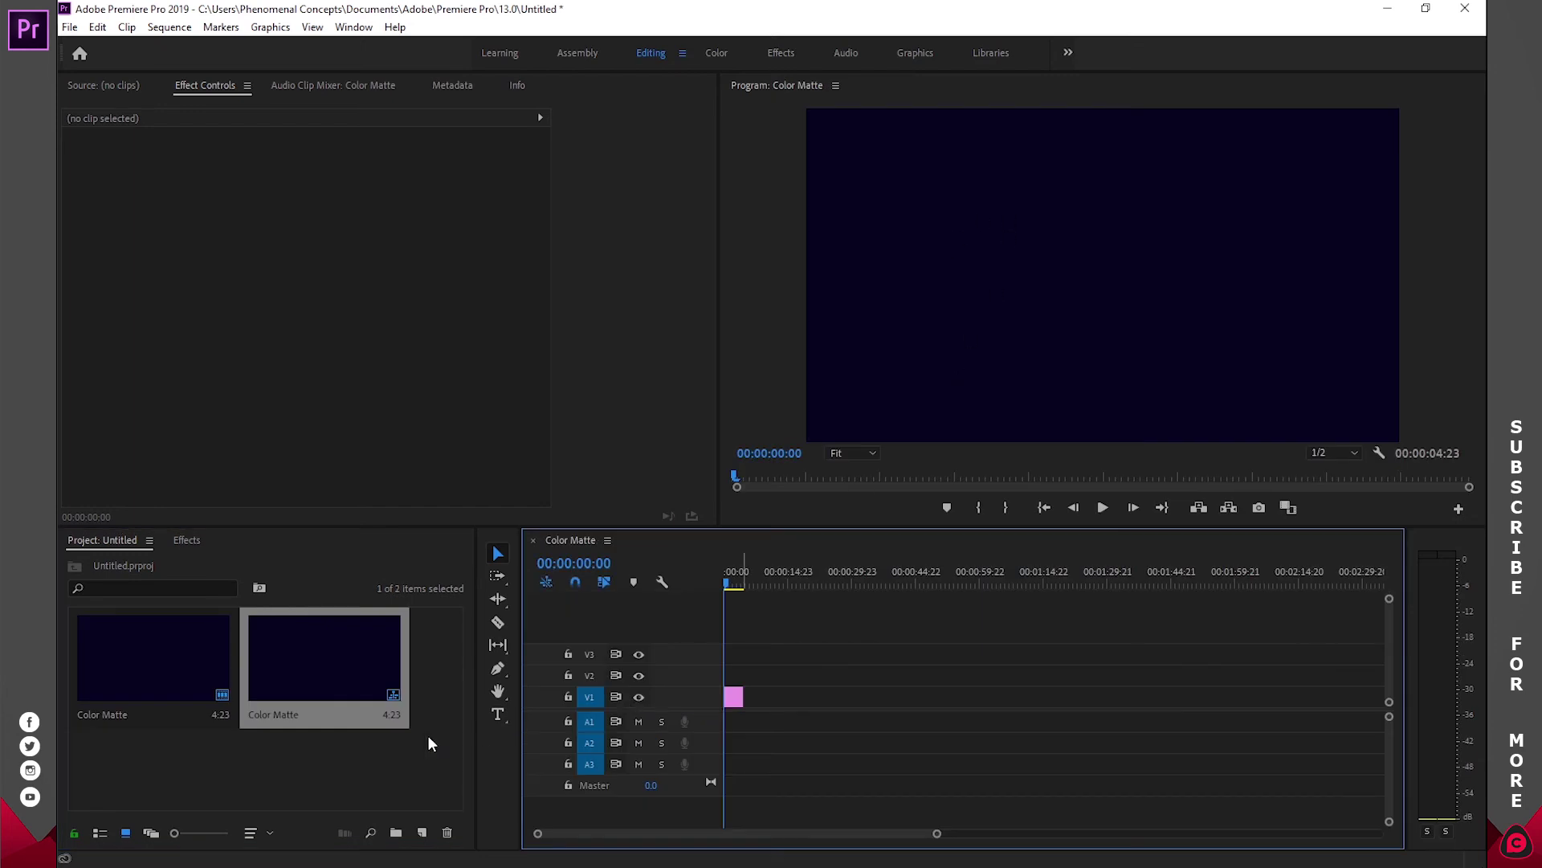
click(387, 738)
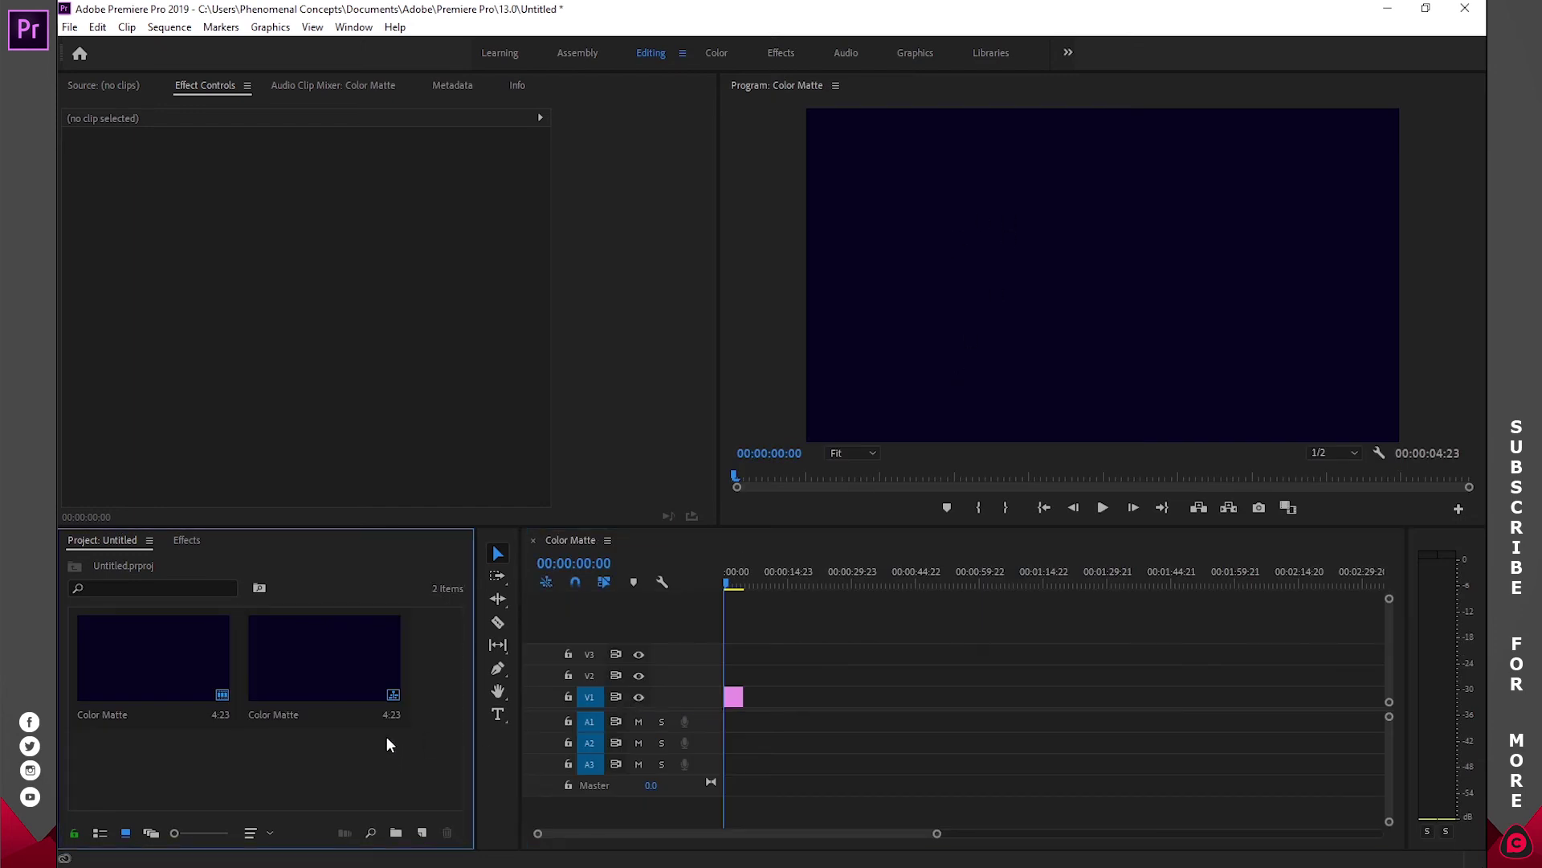
Step: Import a song from the Music > NCS folder into the project
double_click(425, 757)
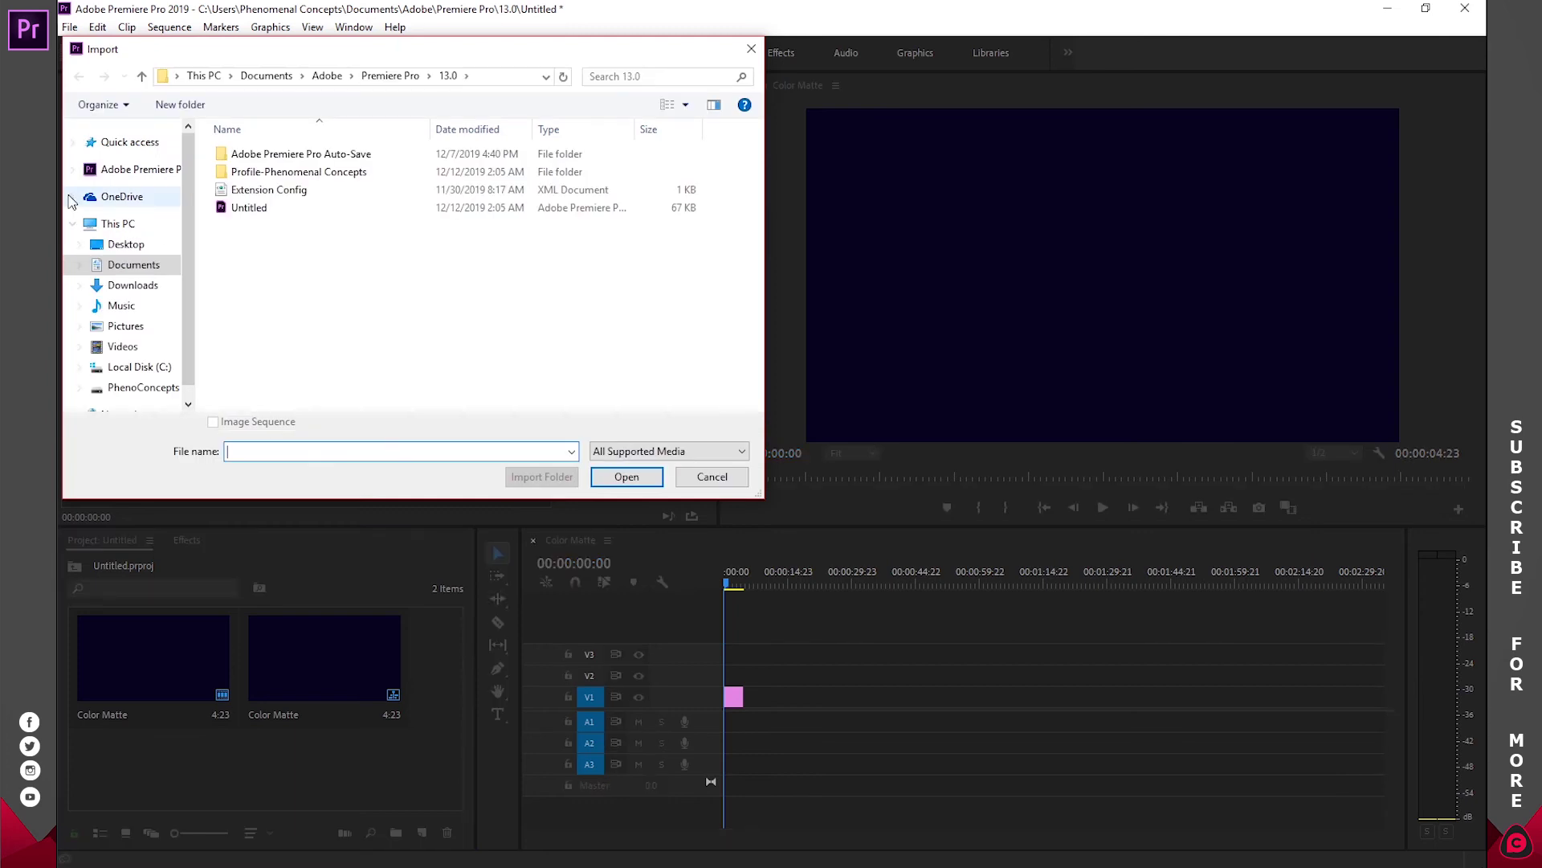
click(125, 306)
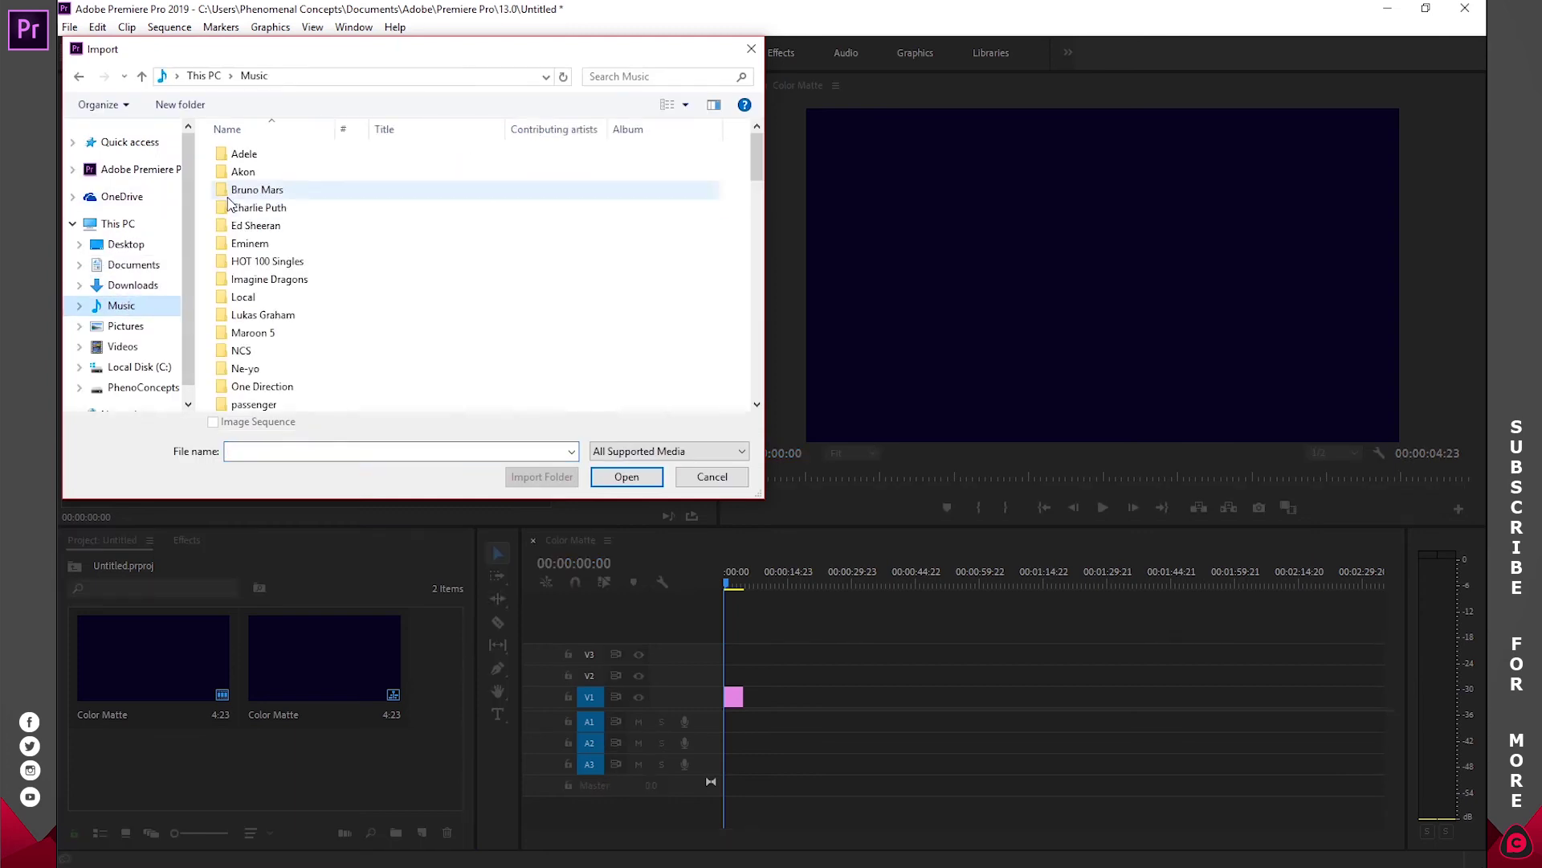
double_click(245, 357)
click(276, 277)
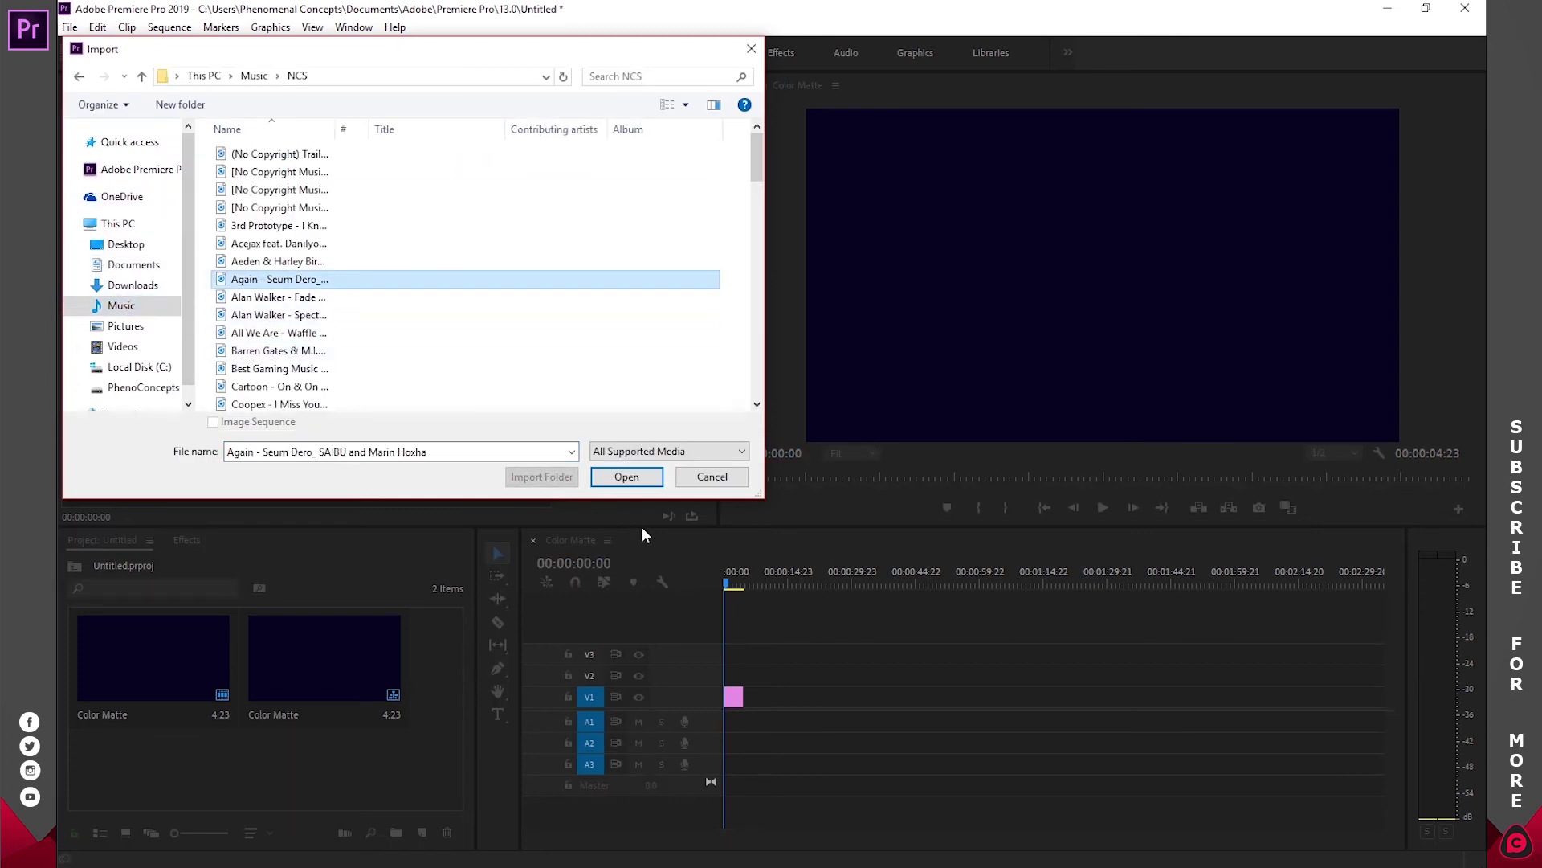
click(628, 477)
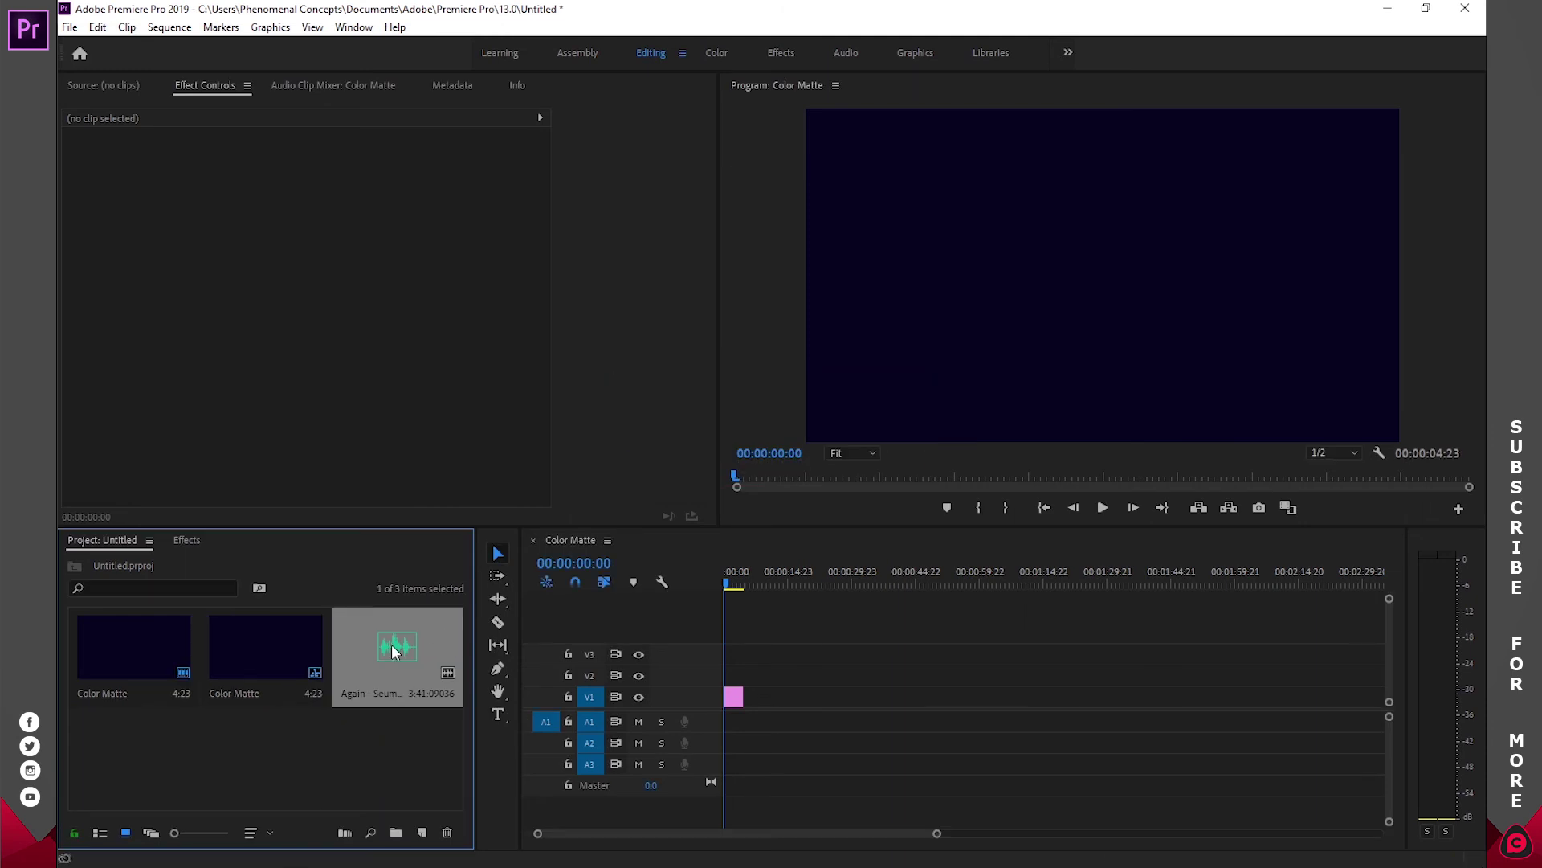
Step: Place the song on A1 at the sequence start and cut it off at 00:01:14:22
mouse_move(446, 634)
mouse_down()
mouse_move(789, 737)
mouse_move(728, 723)
mouse_up()
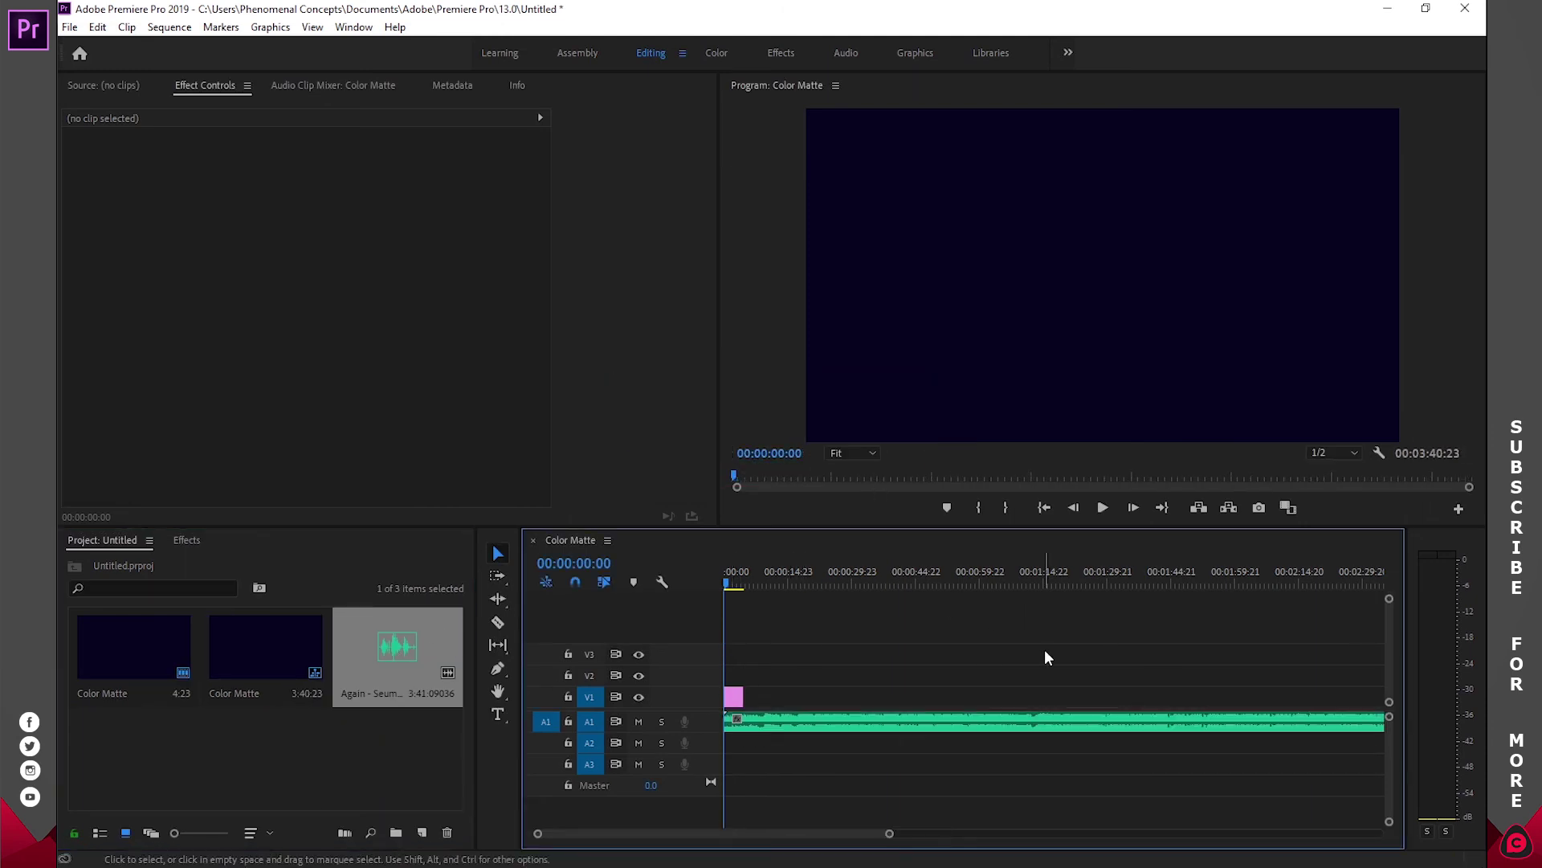
click(1044, 571)
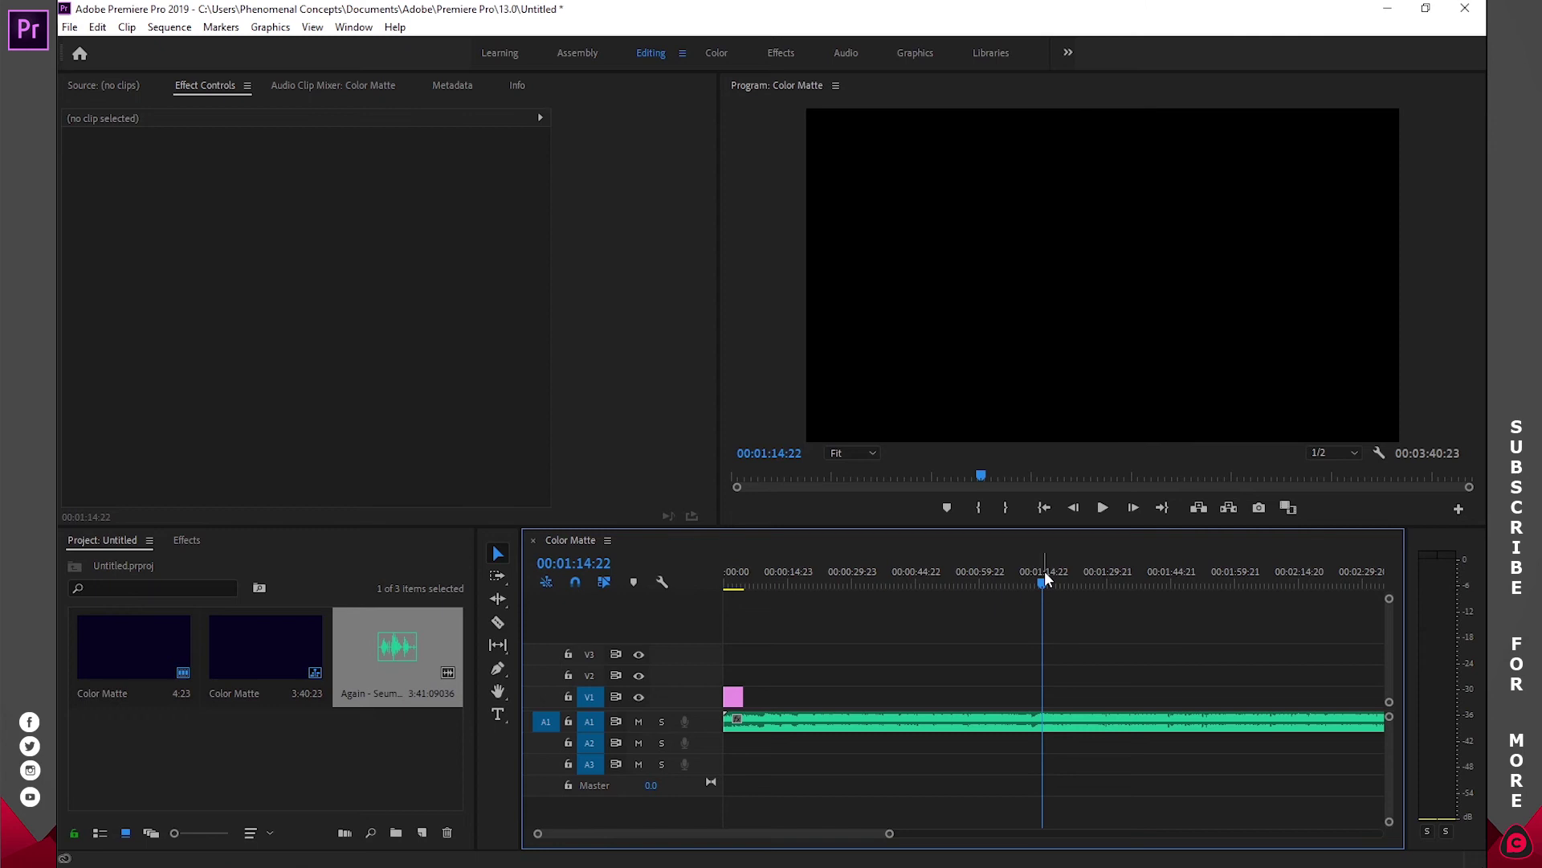
key(c)
click(1044, 720)
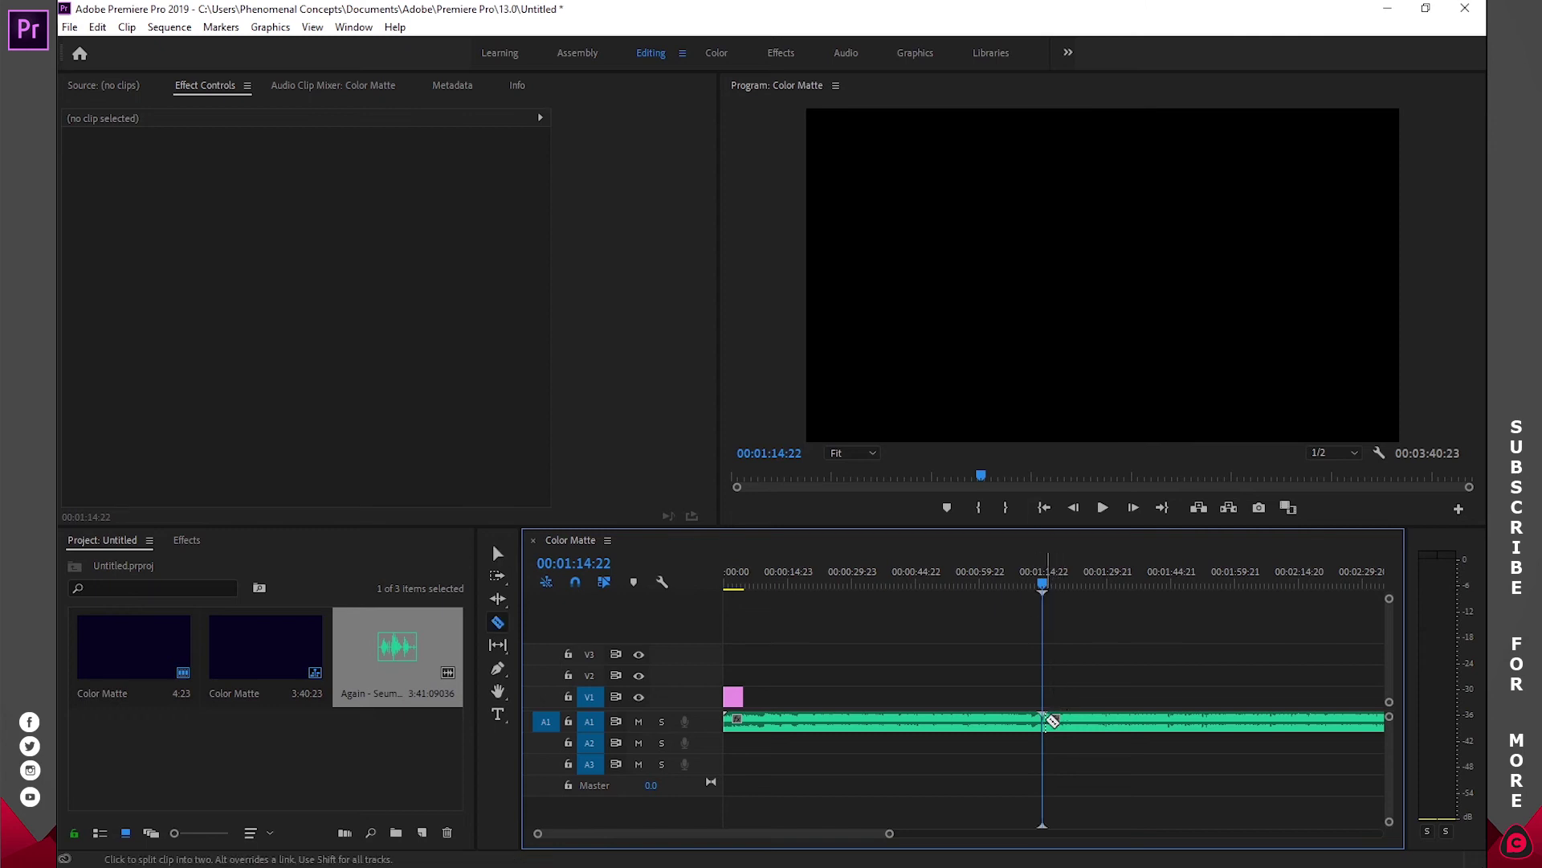
key(v)
click(1111, 727)
key(Delete)
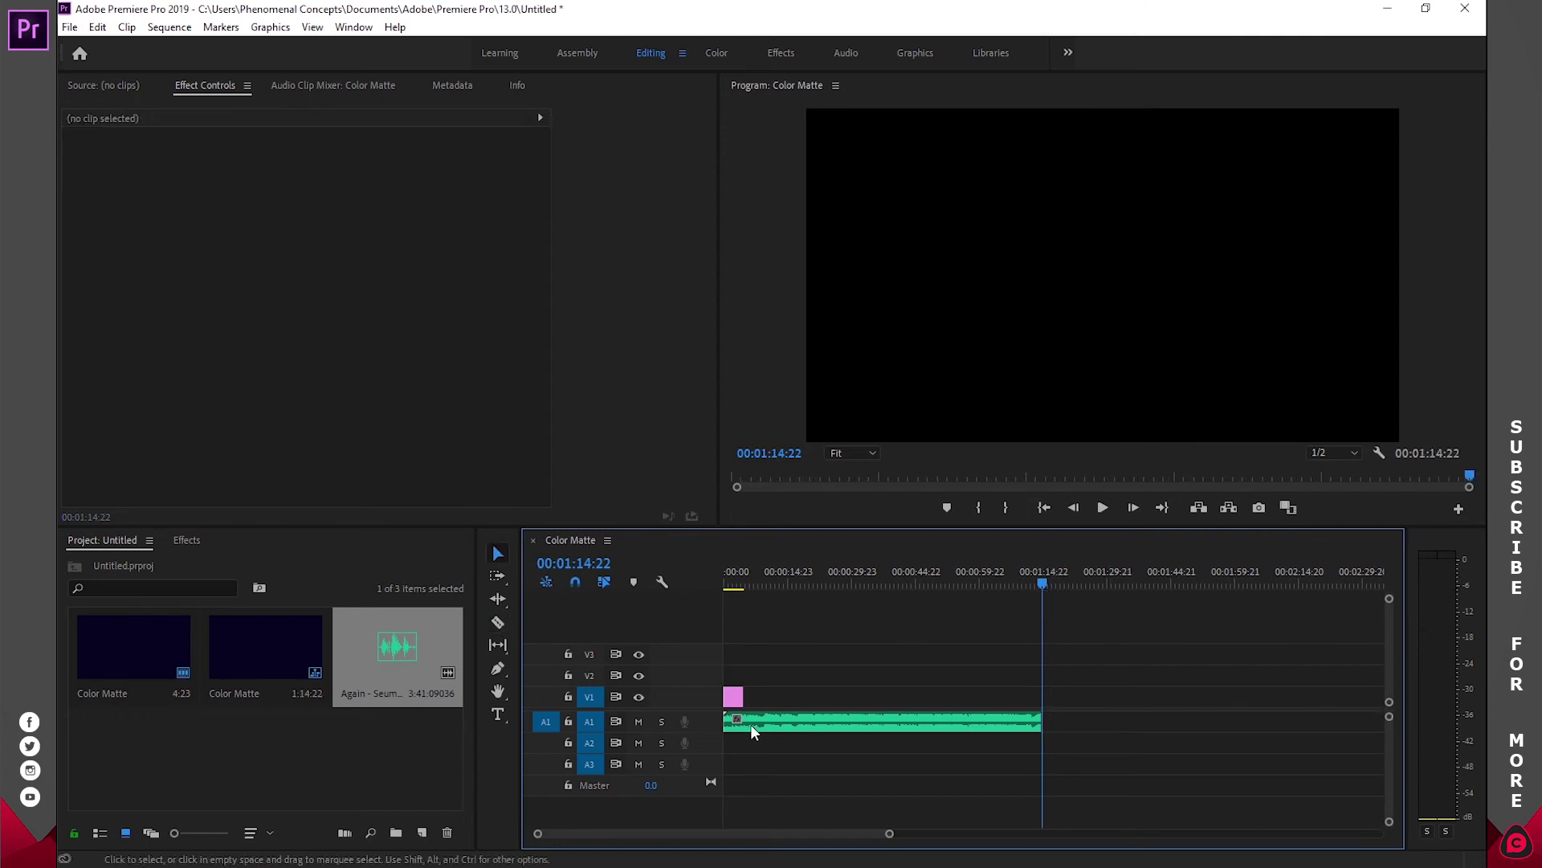
Step: Stretch the dark blue colour matte on V1 to end with the music
drag(743, 697, 1042, 689)
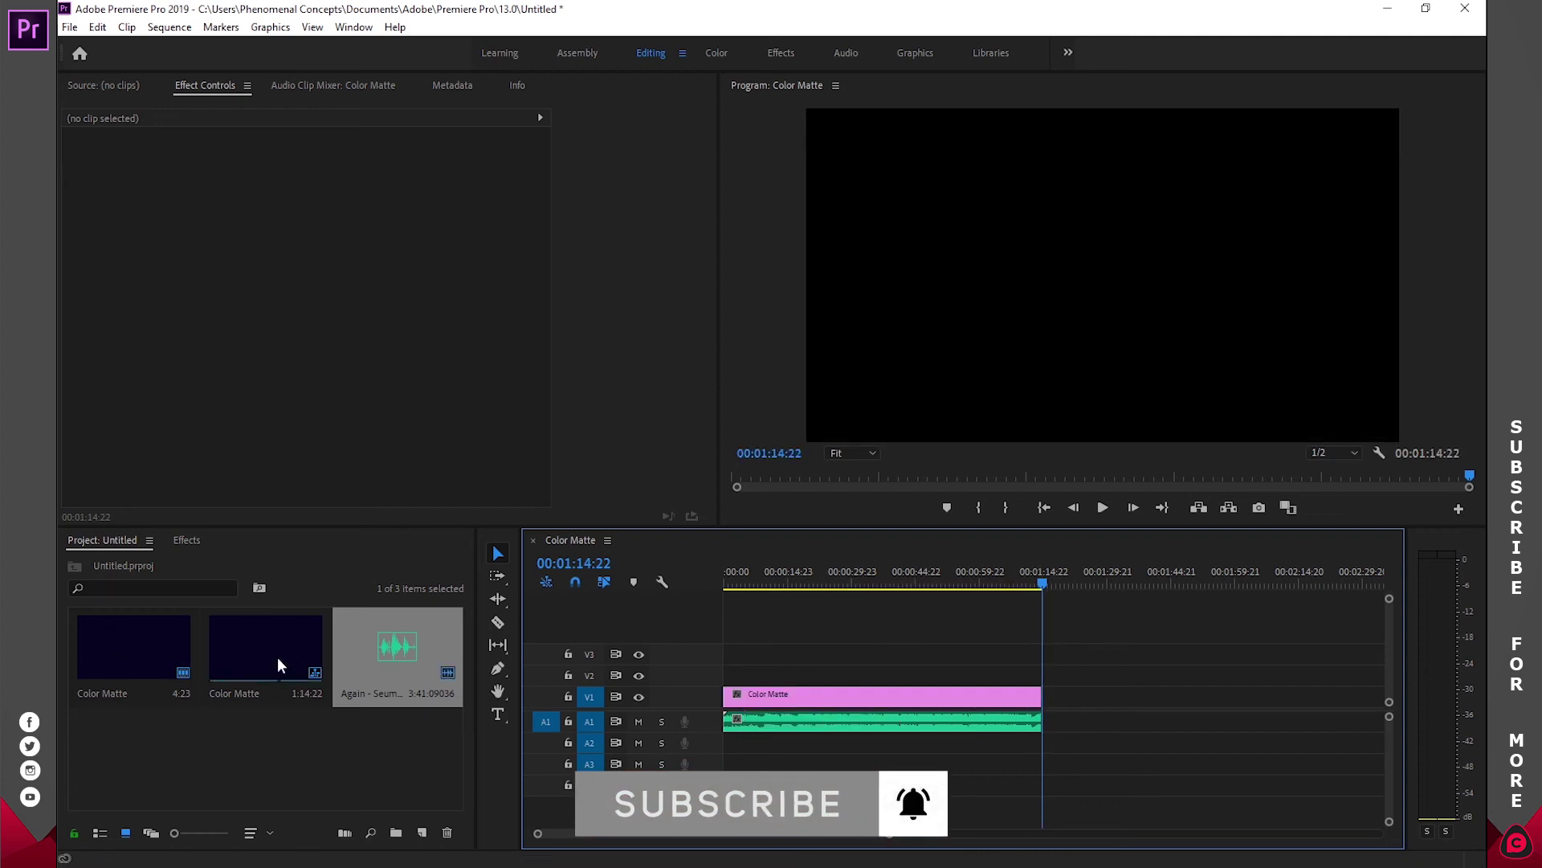
key(Home)
click(278, 758)
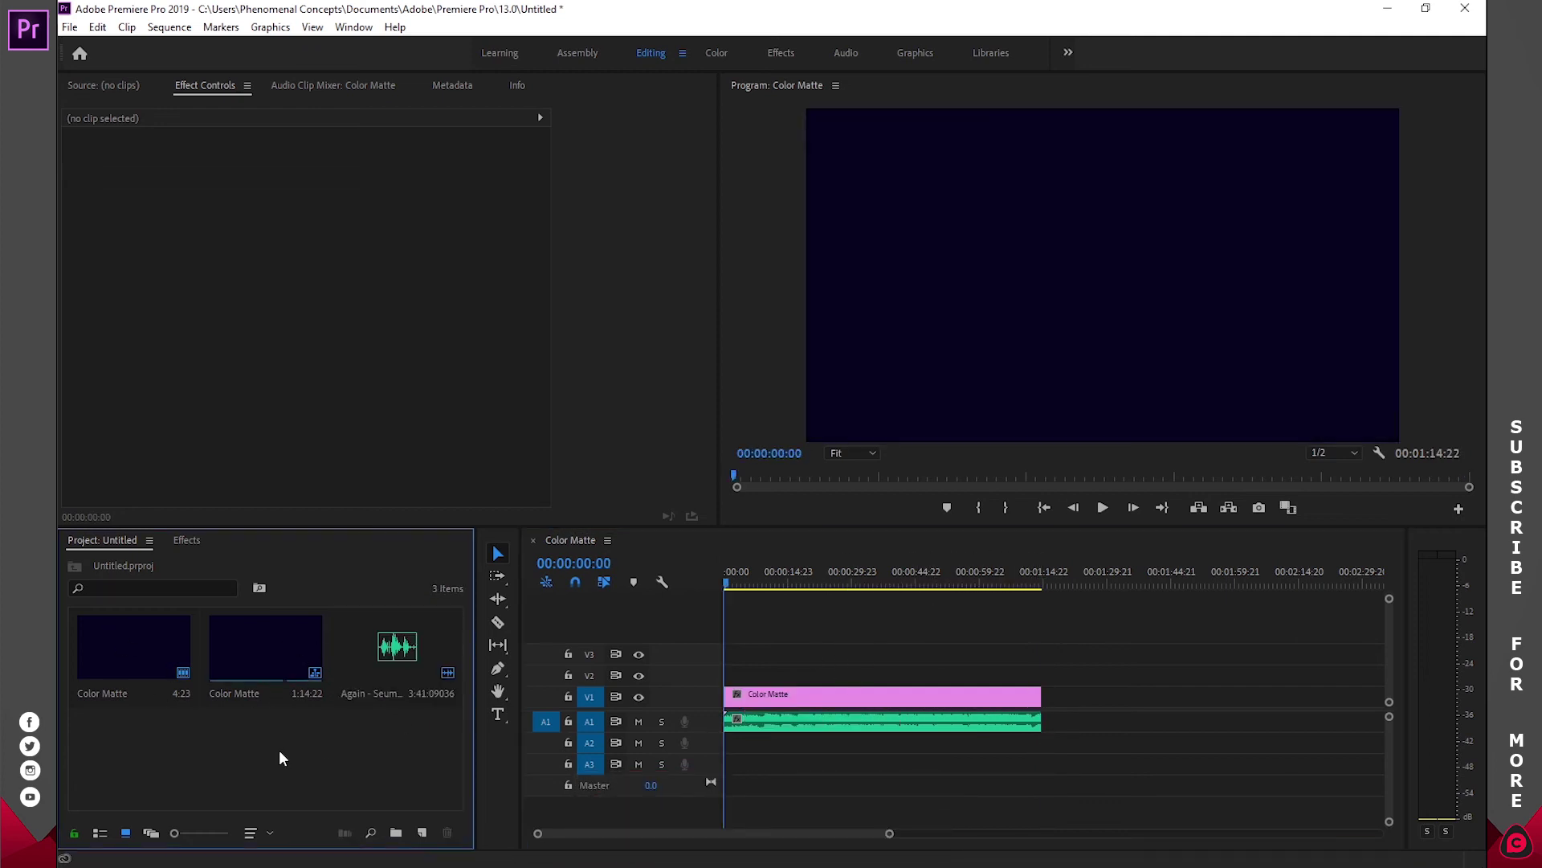
Step: Import Cast.png from the Desktop and place it on V2 at the sequence start
double_click(280, 757)
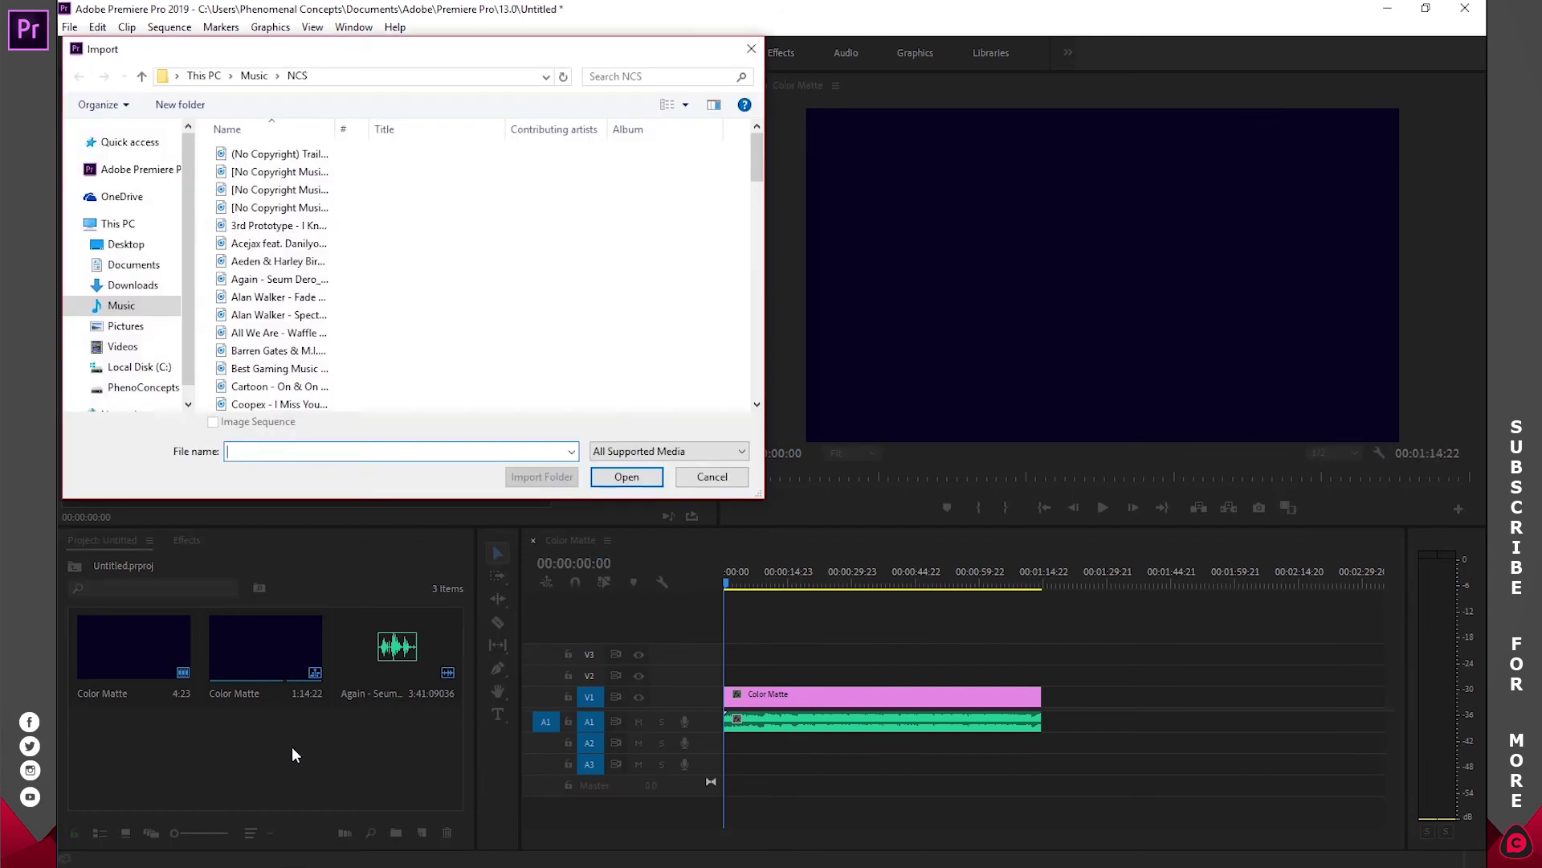
click(132, 248)
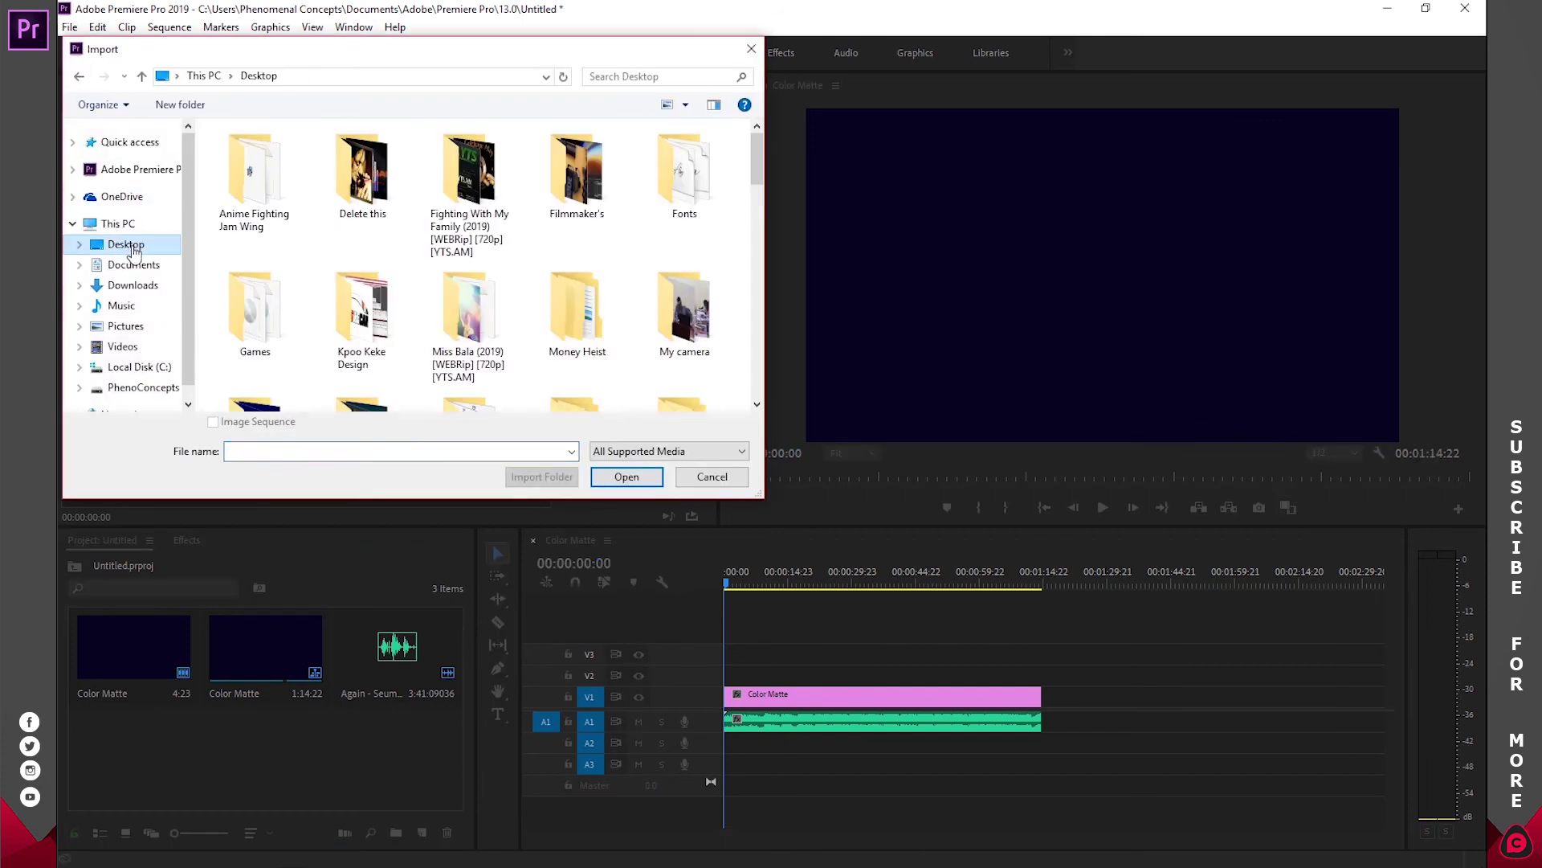
click(258, 297)
scroll(258, 297, down, 5)
click(646, 167)
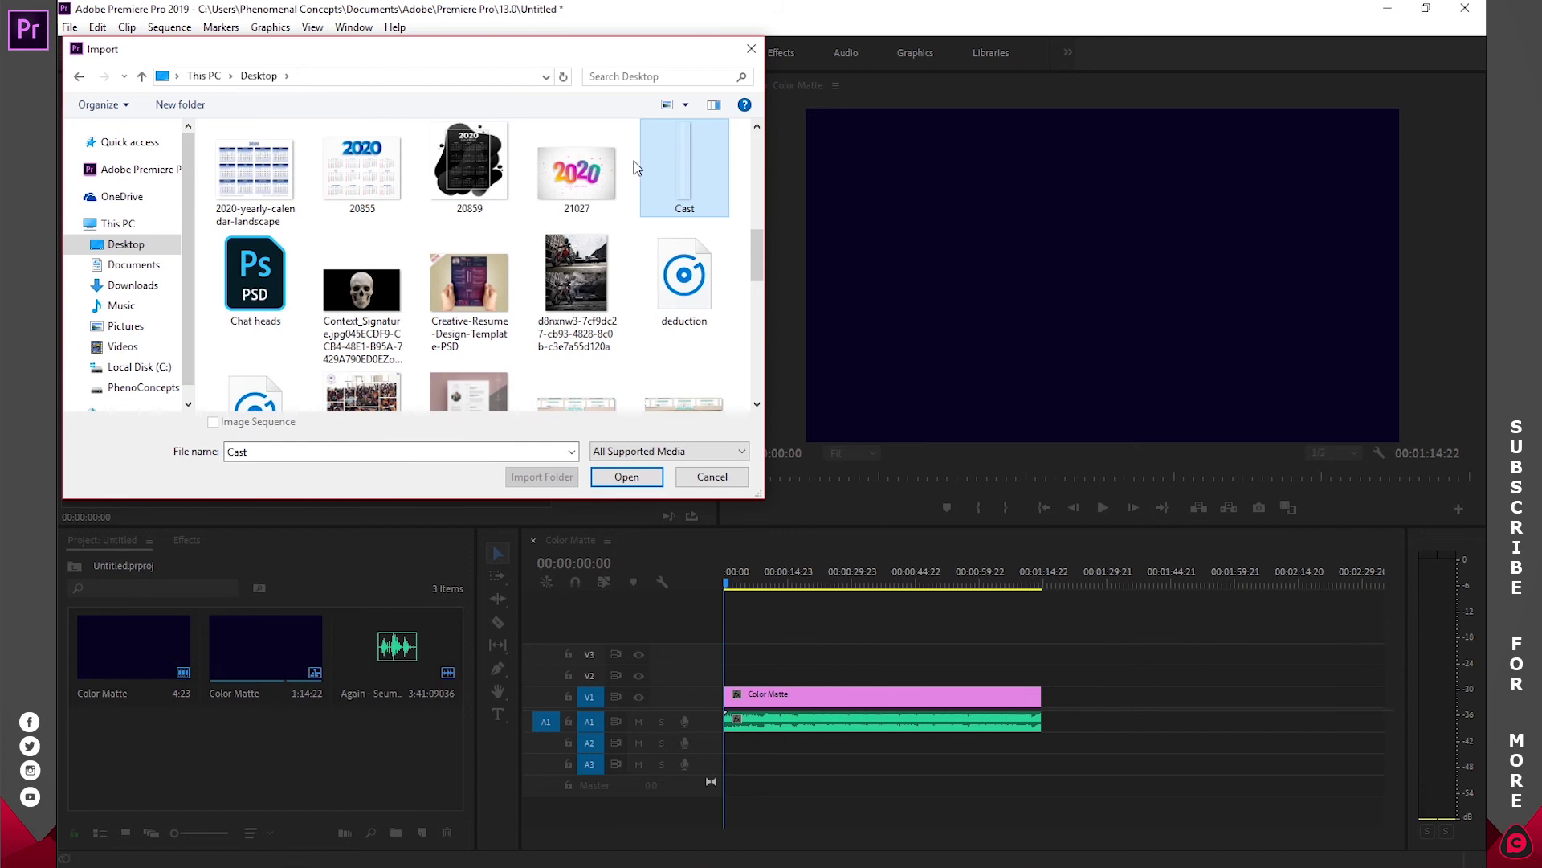
click(652, 478)
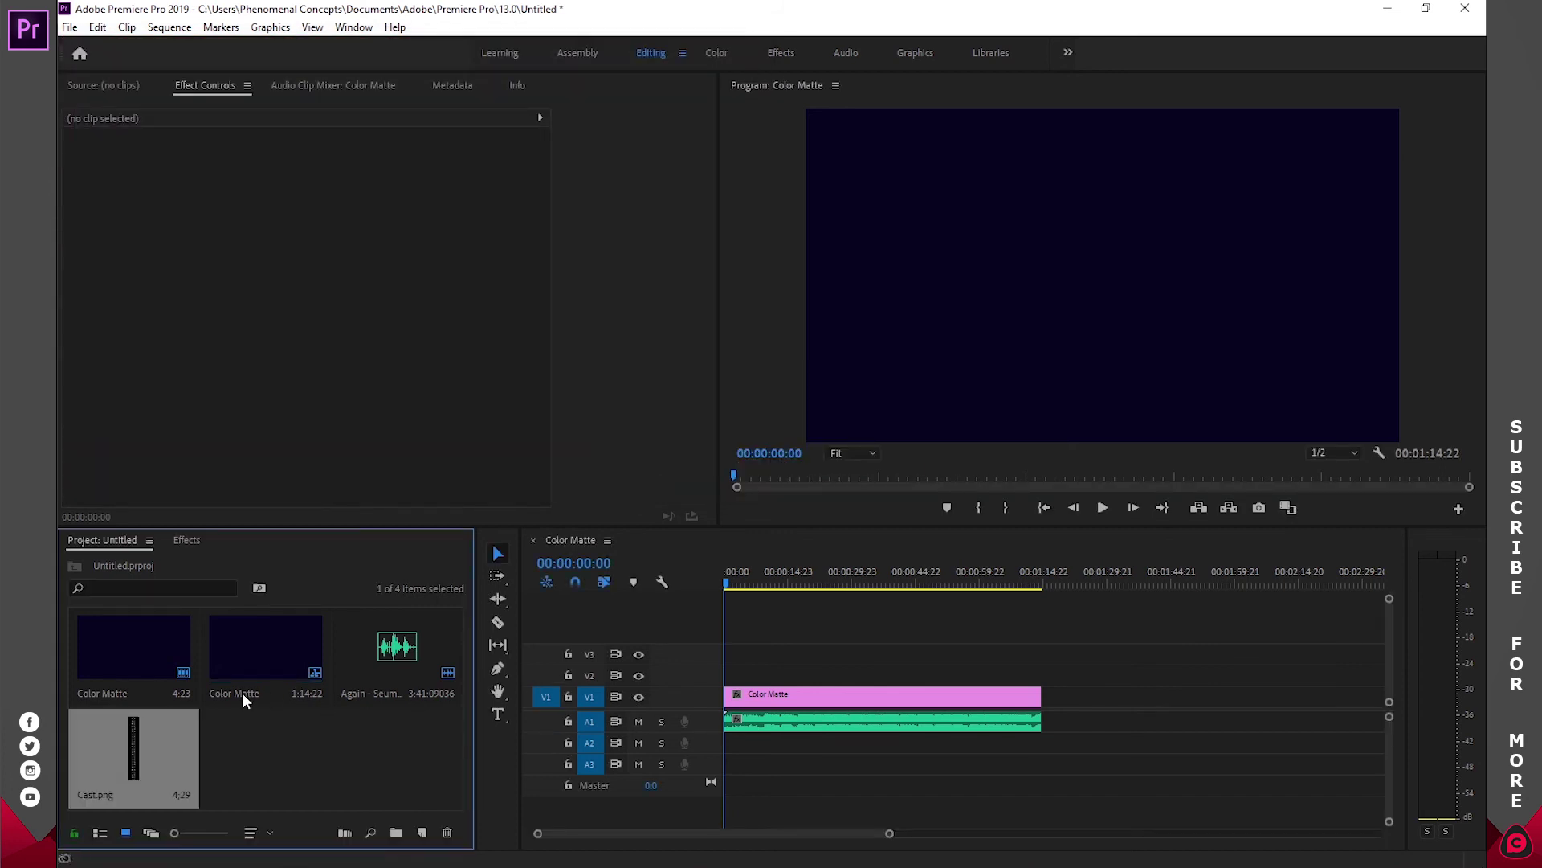
drag(187, 734, 1039, 673)
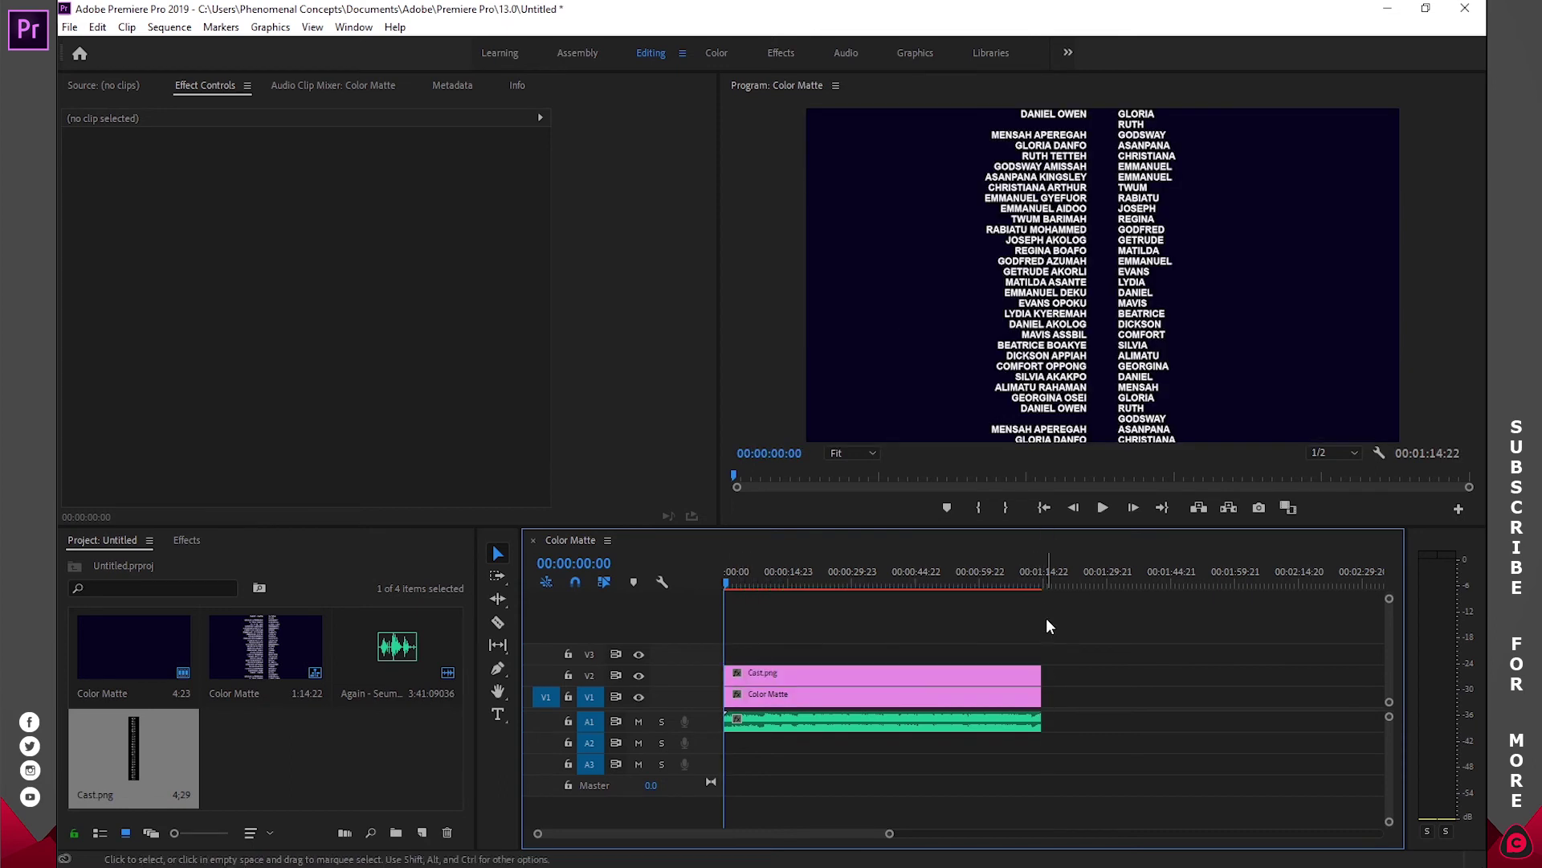
Step: Set Cast.png's Position to 960, 6426 below the frame and add a starting Position keyframe
click(739, 672)
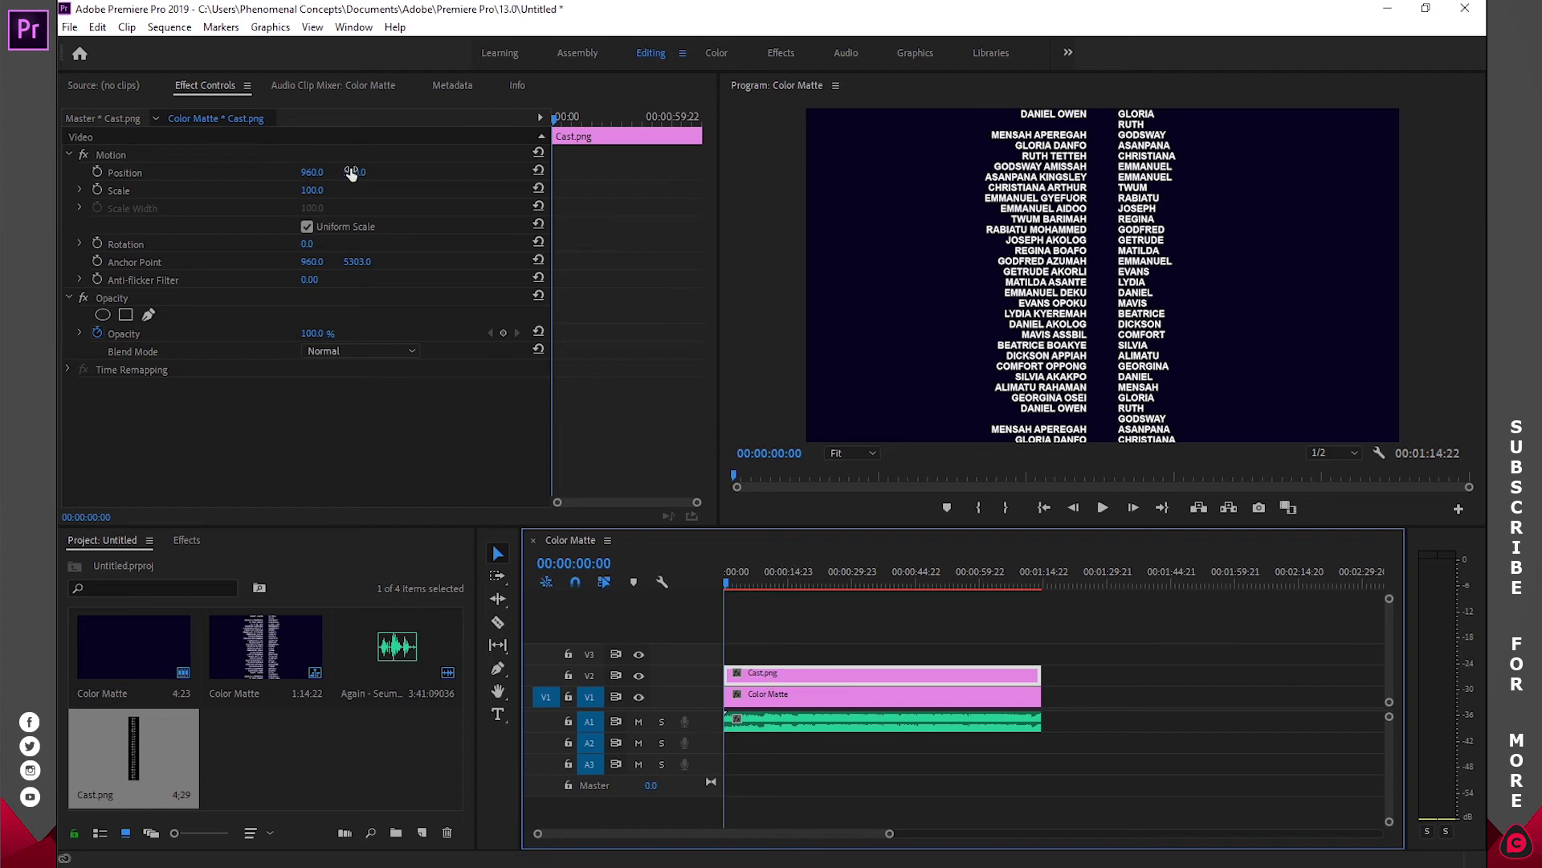
drag(351, 174, 460, 199)
drag(353, 171, 405, 173)
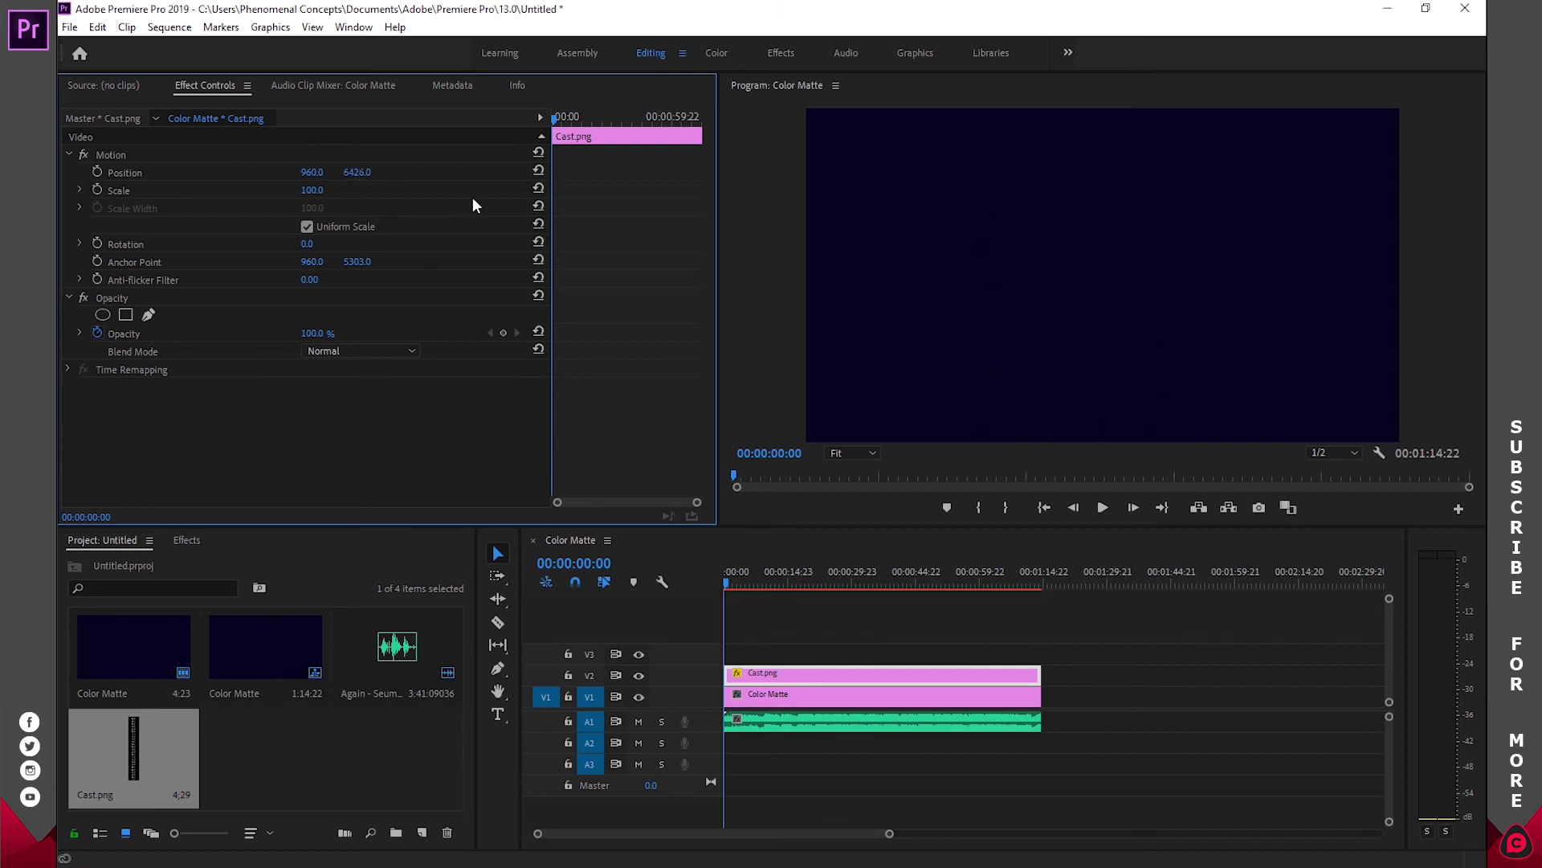
click(97, 171)
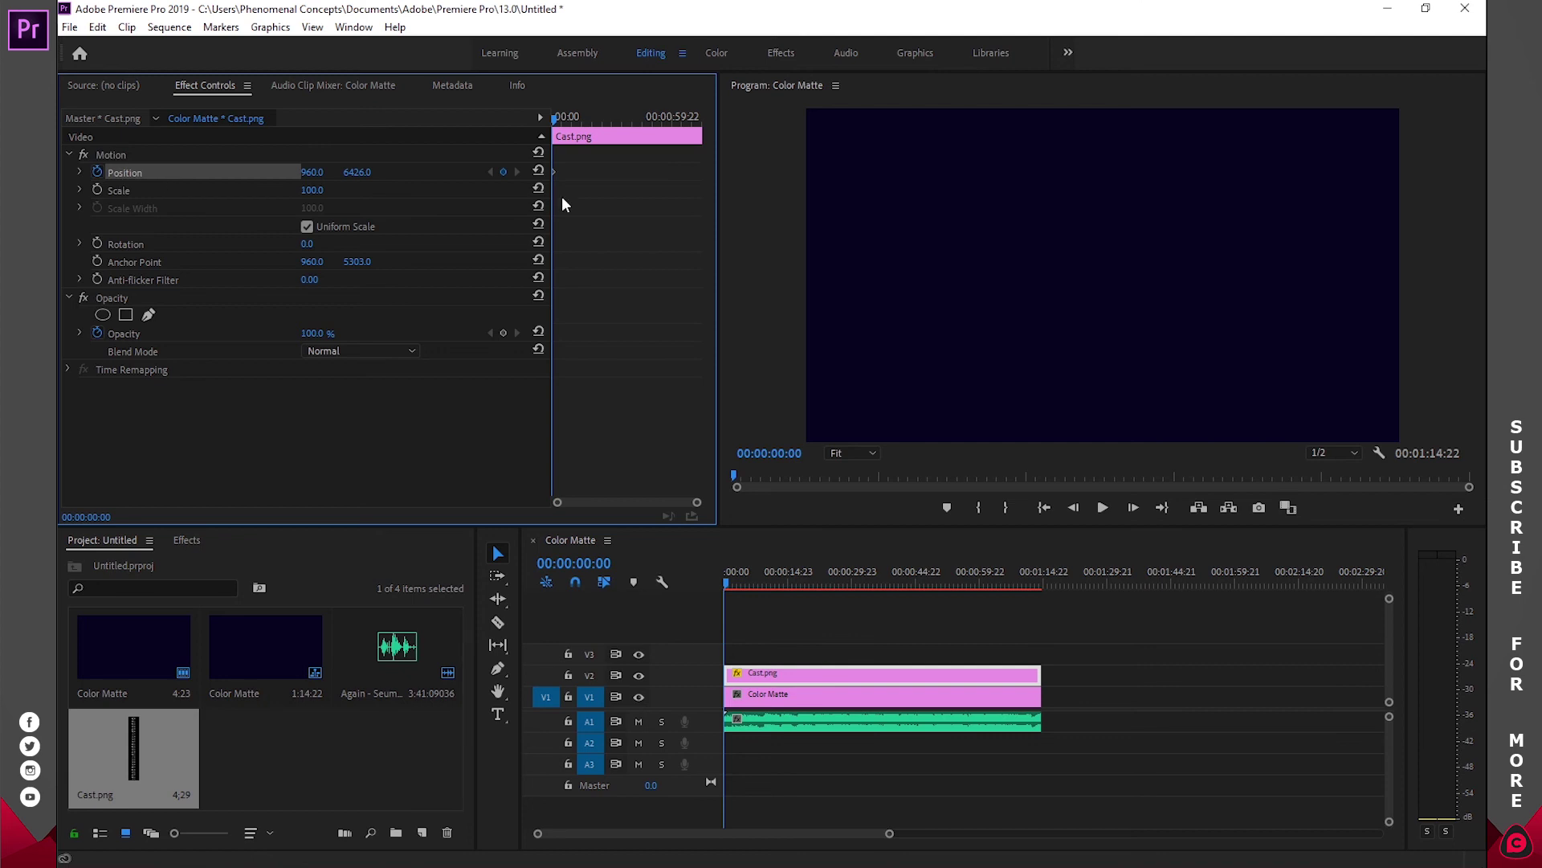
click(1035, 574)
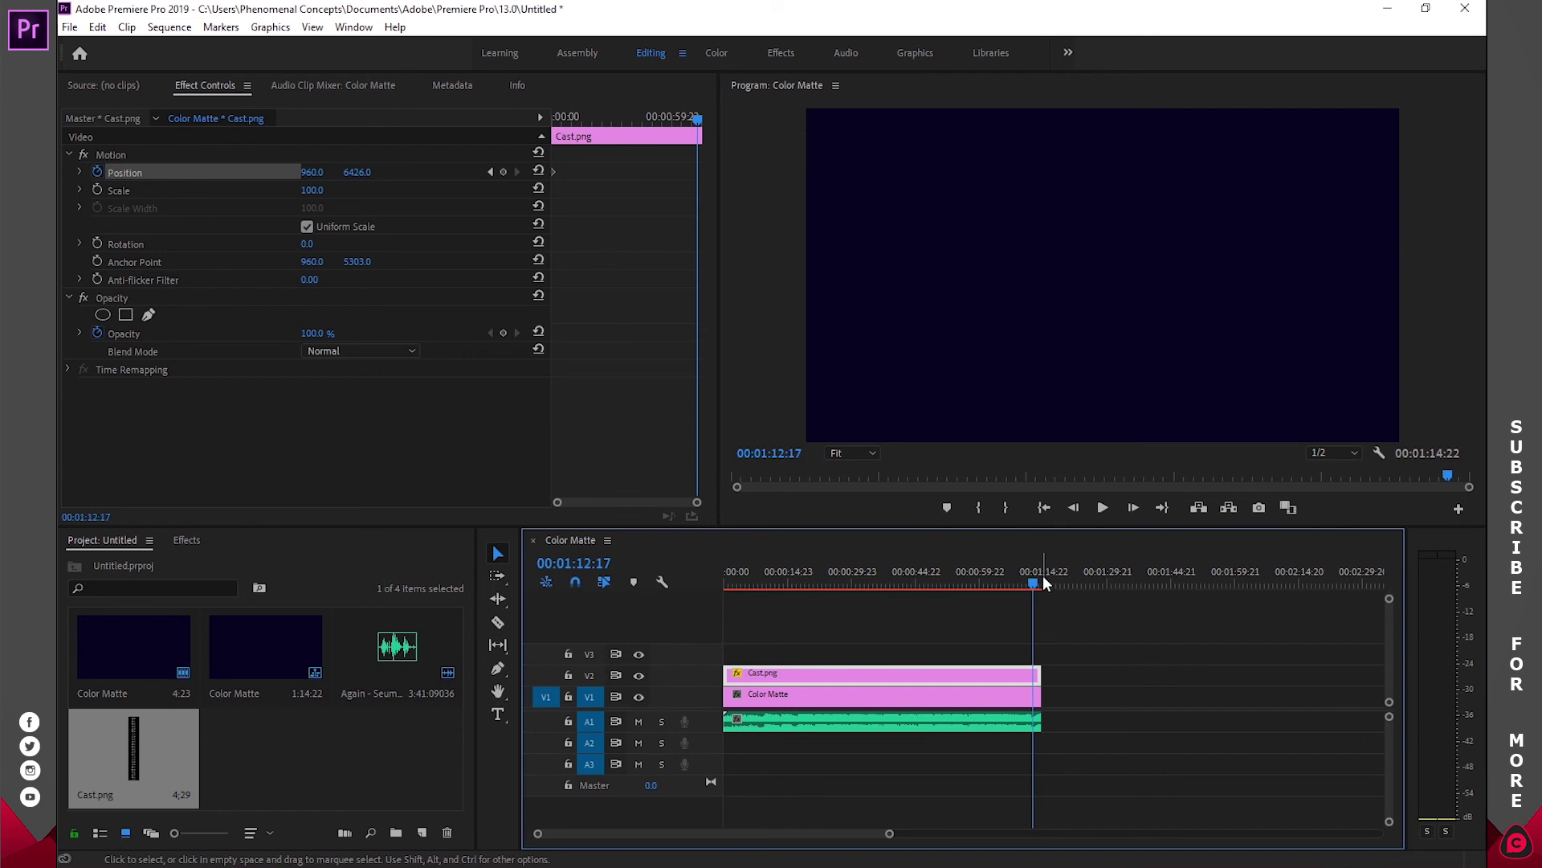
Step: At 00:01:13:17, set Cast.png's Position Y to -5204, adding the ending keyframe
click(1037, 583)
drag(1039, 585, 1042, 584)
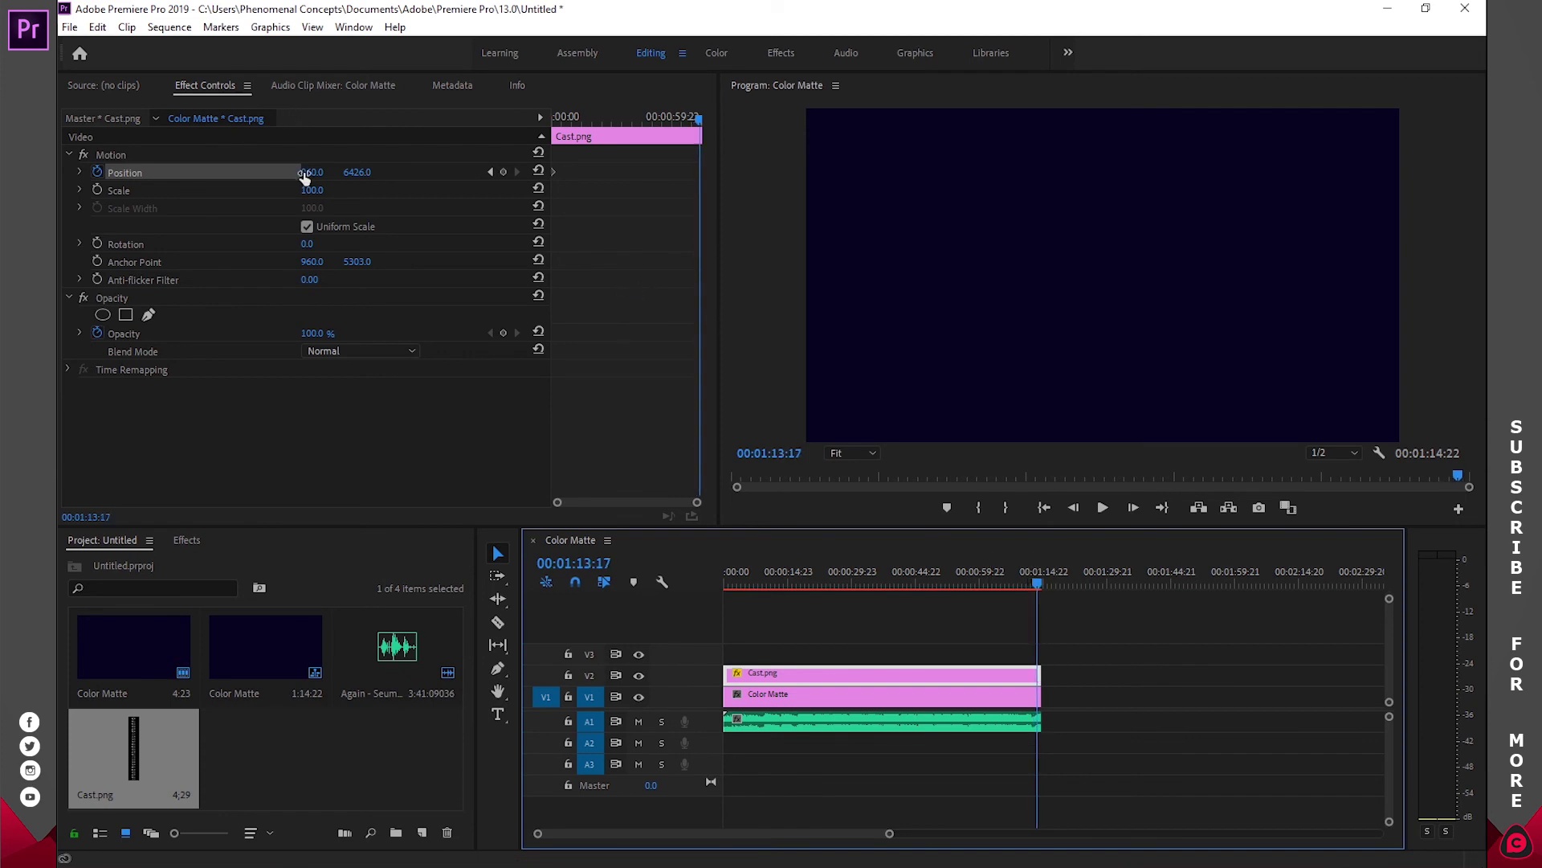
mouse_move(346, 175)
mouse_down()
mouse_move(403, 183)
mouse_move(326, 179)
mouse_move(382, 166)
mouse_move(382, 192)
mouse_move(354, 174)
mouse_up()
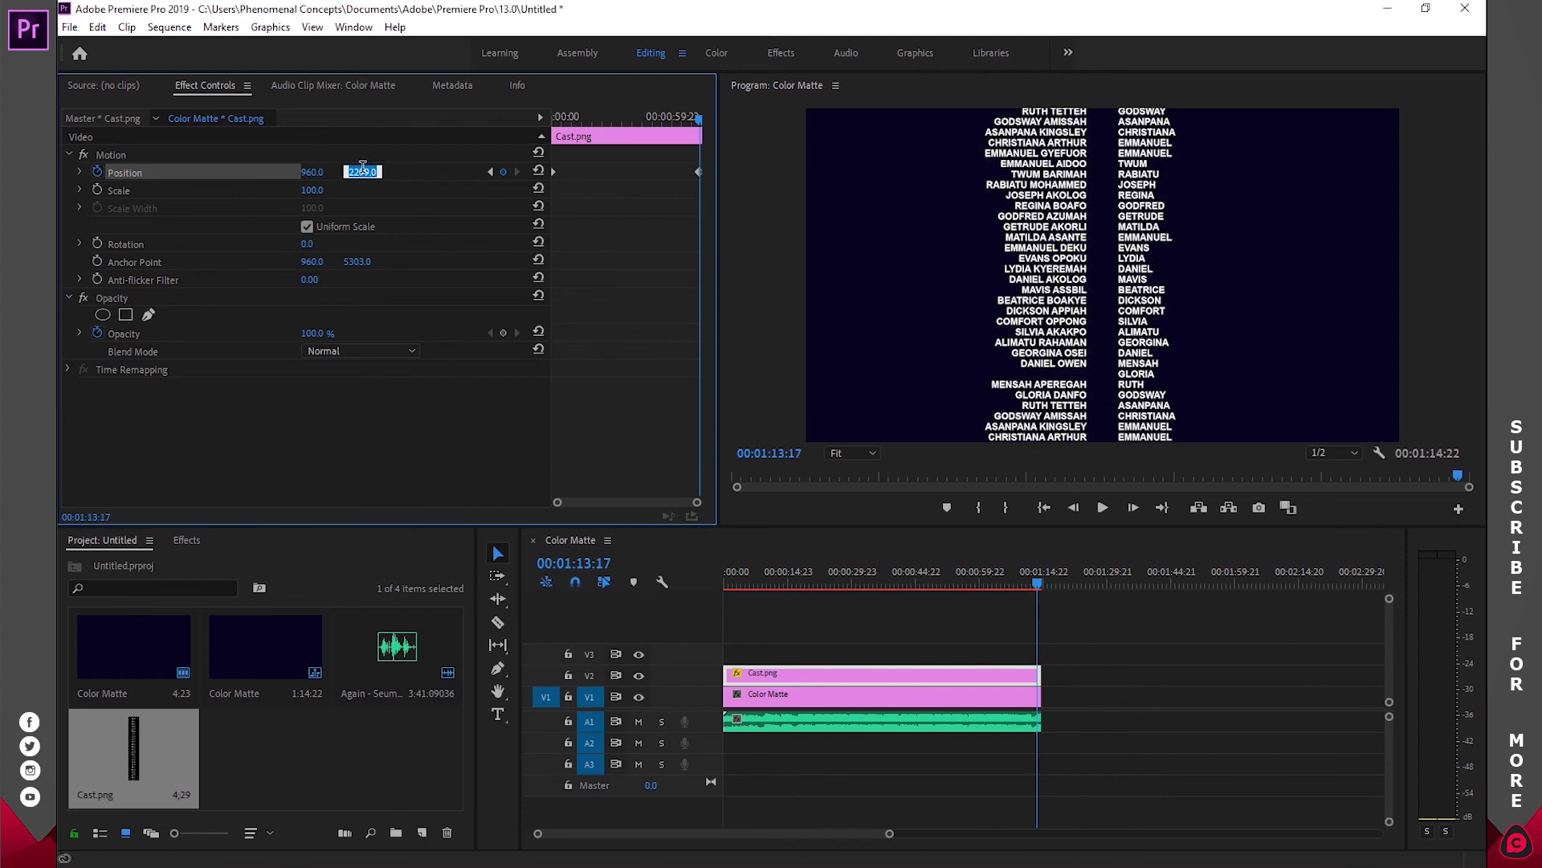
key(Return)
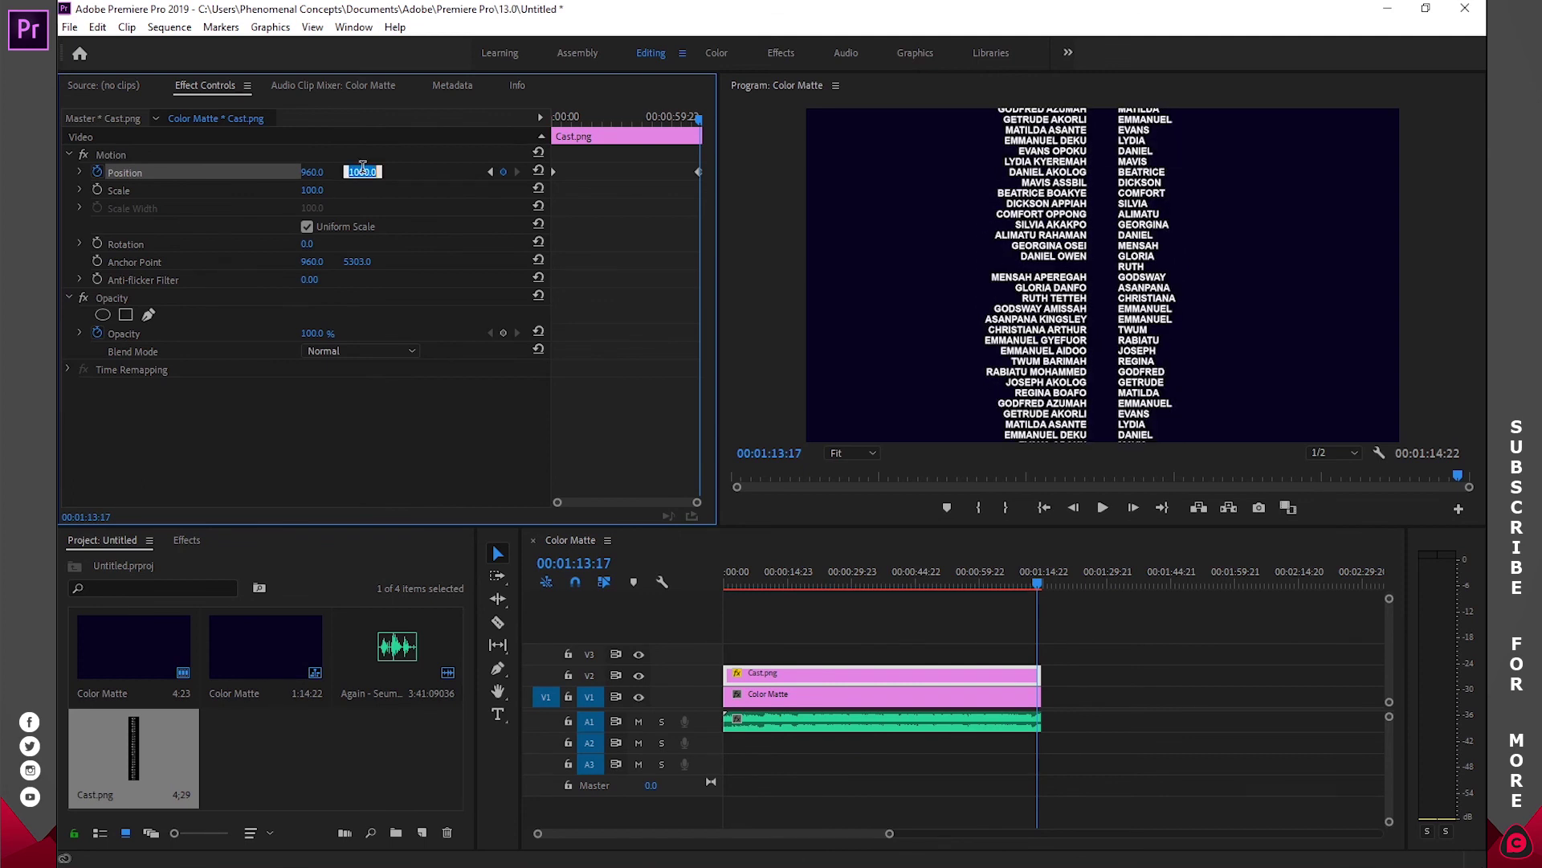
key(Return)
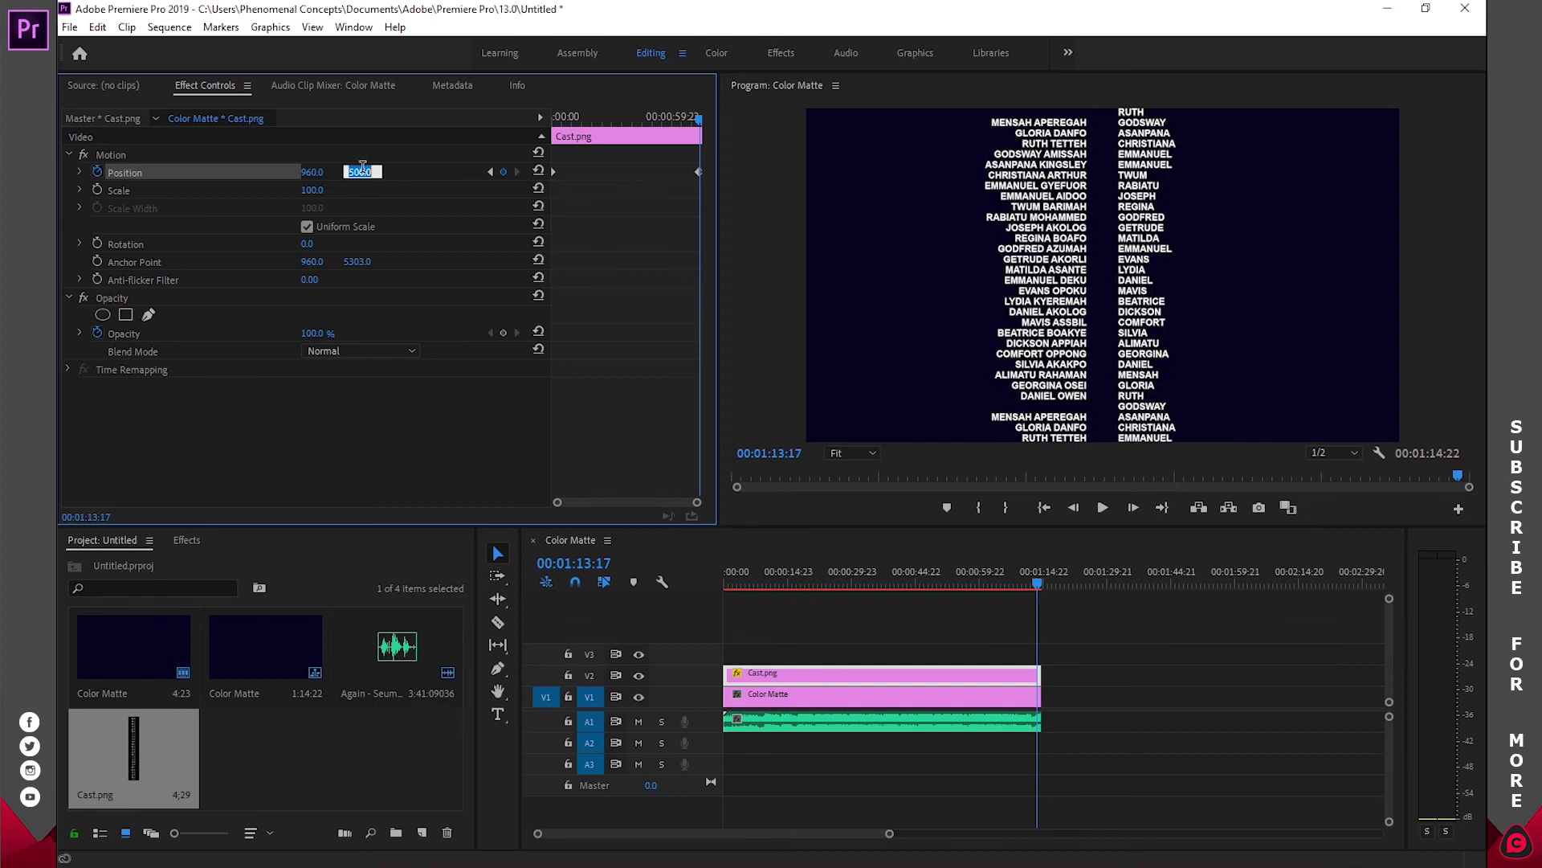
key(Return)
drag(359, 172, 415, 180)
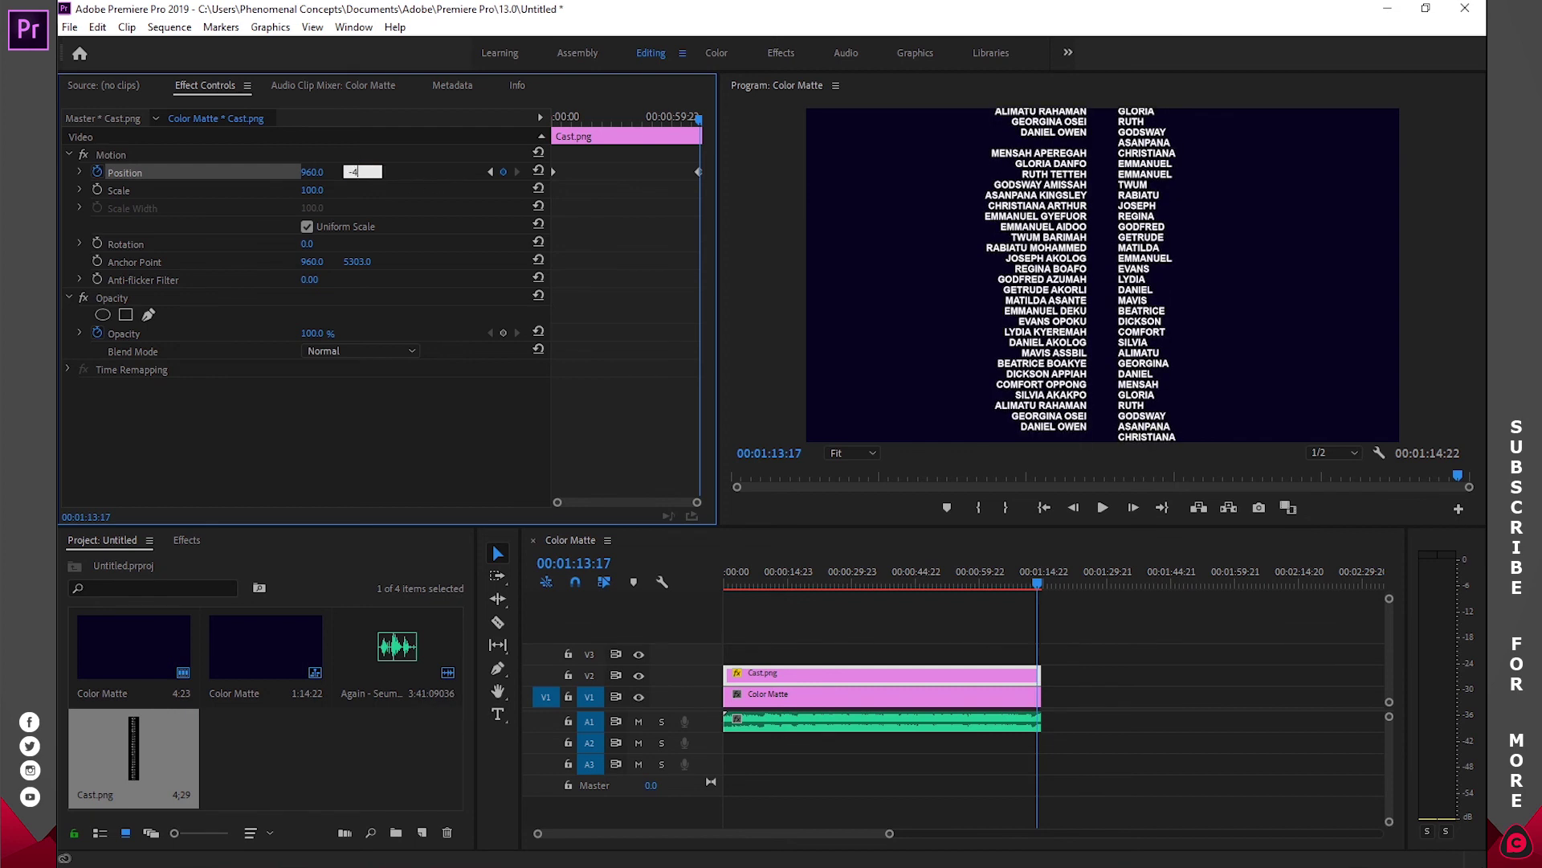
key(Return)
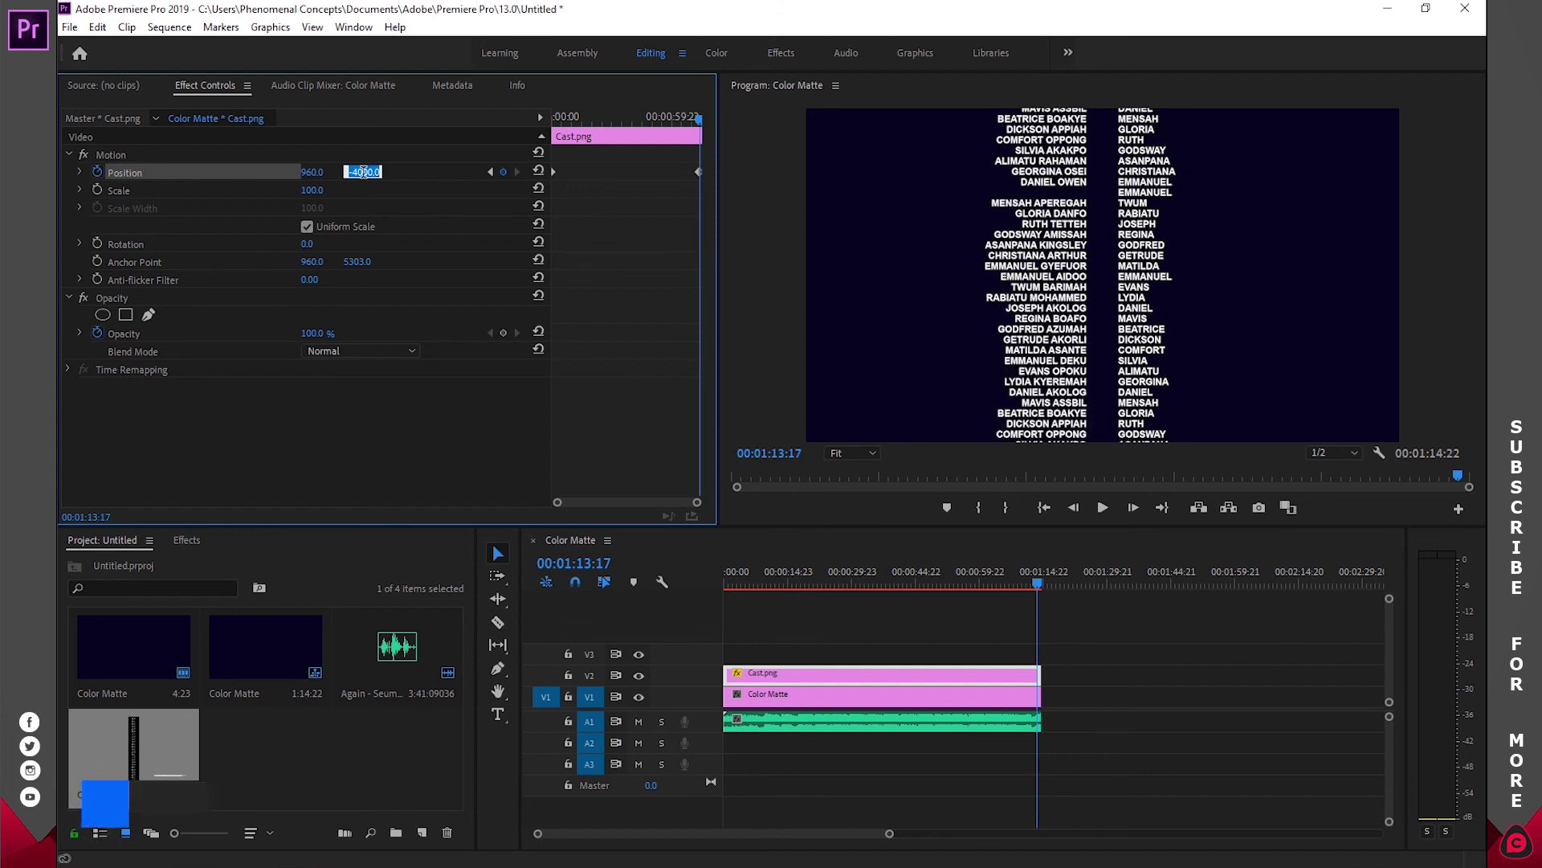
text(-1000)
key(Return)
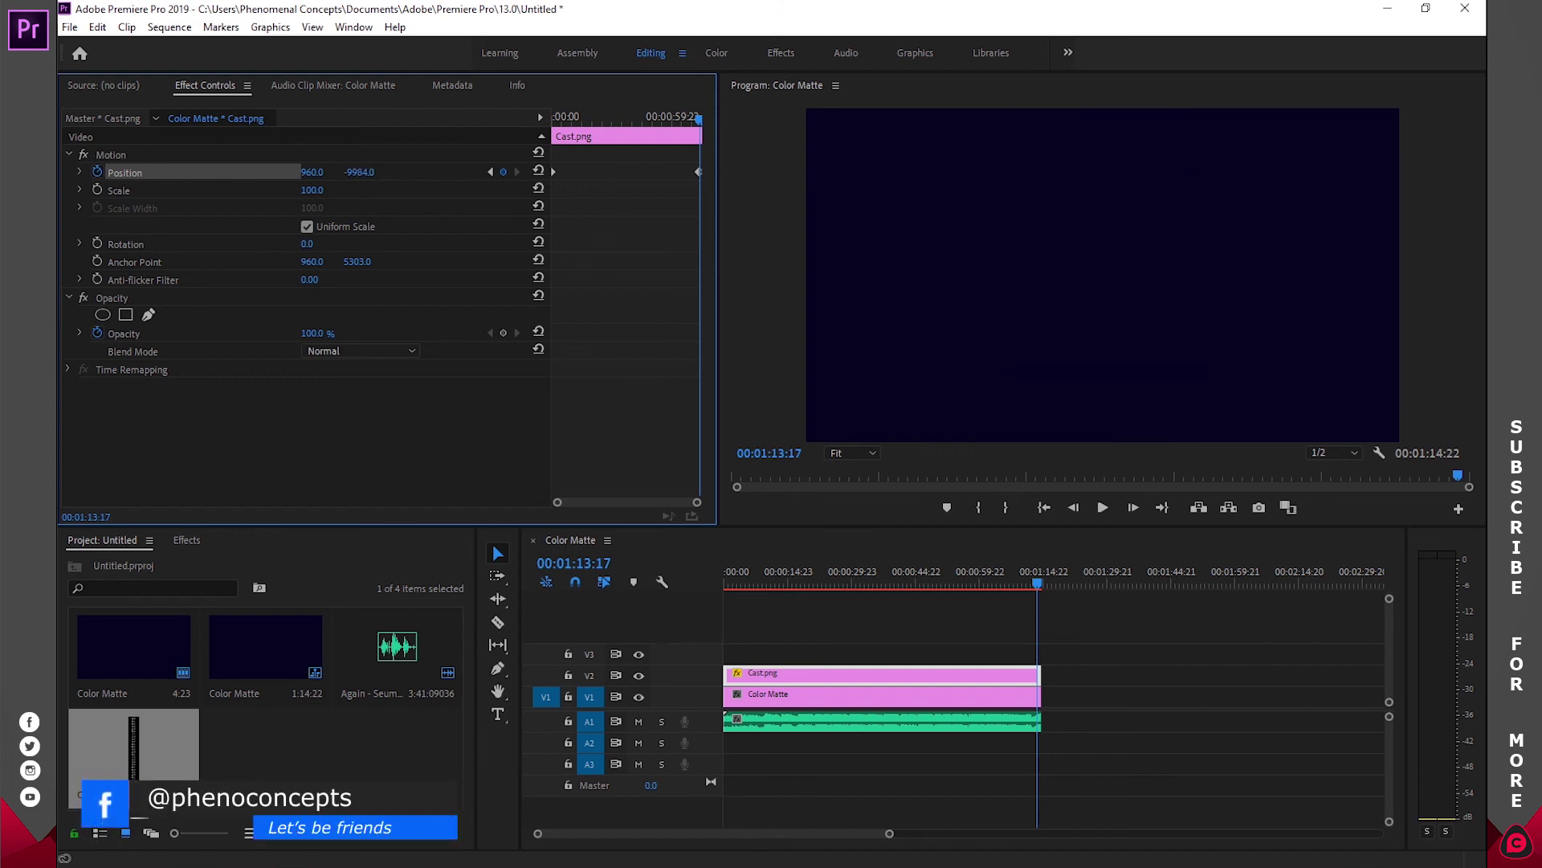
mouse_move(363, 171)
mouse_down()
mouse_move(379, 178)
mouse_move(343, 176)
mouse_up()
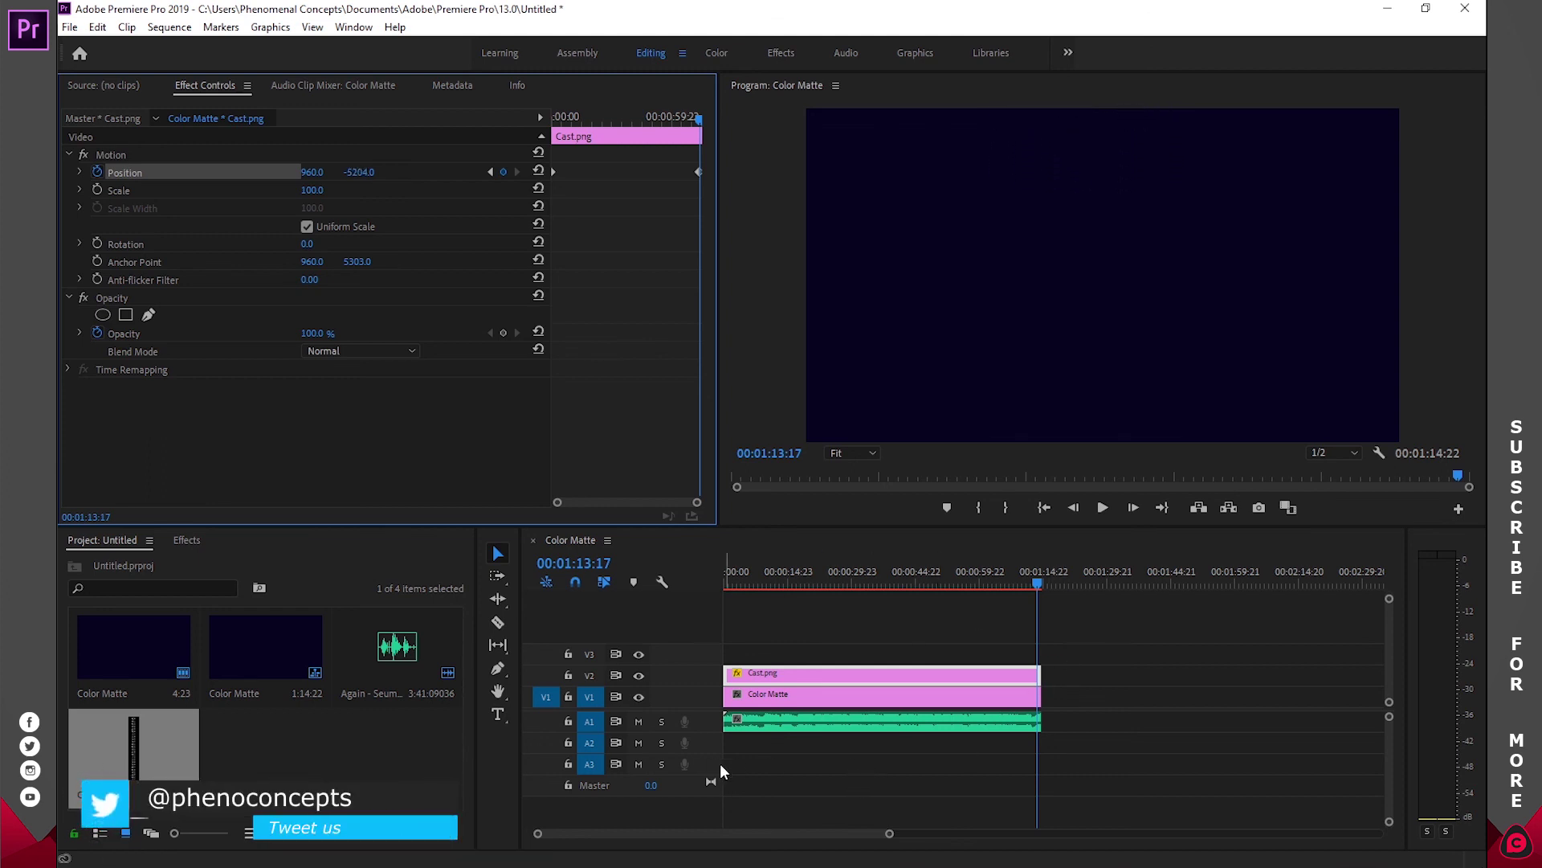
Step: Mute A1 and play the sequence from the start to preview the rising credits
click(639, 721)
click(638, 720)
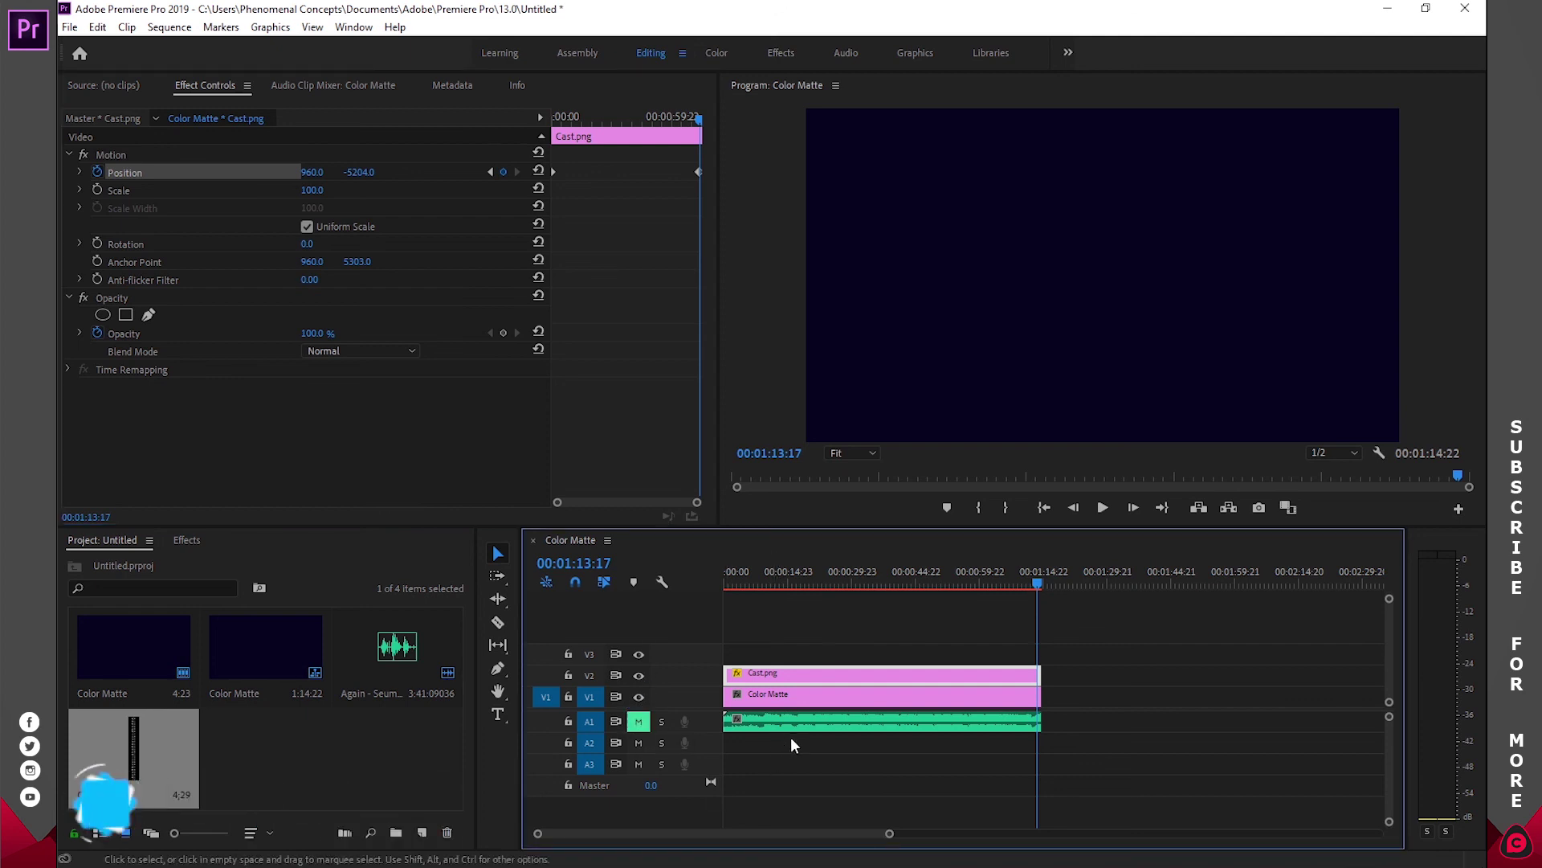
click(1045, 507)
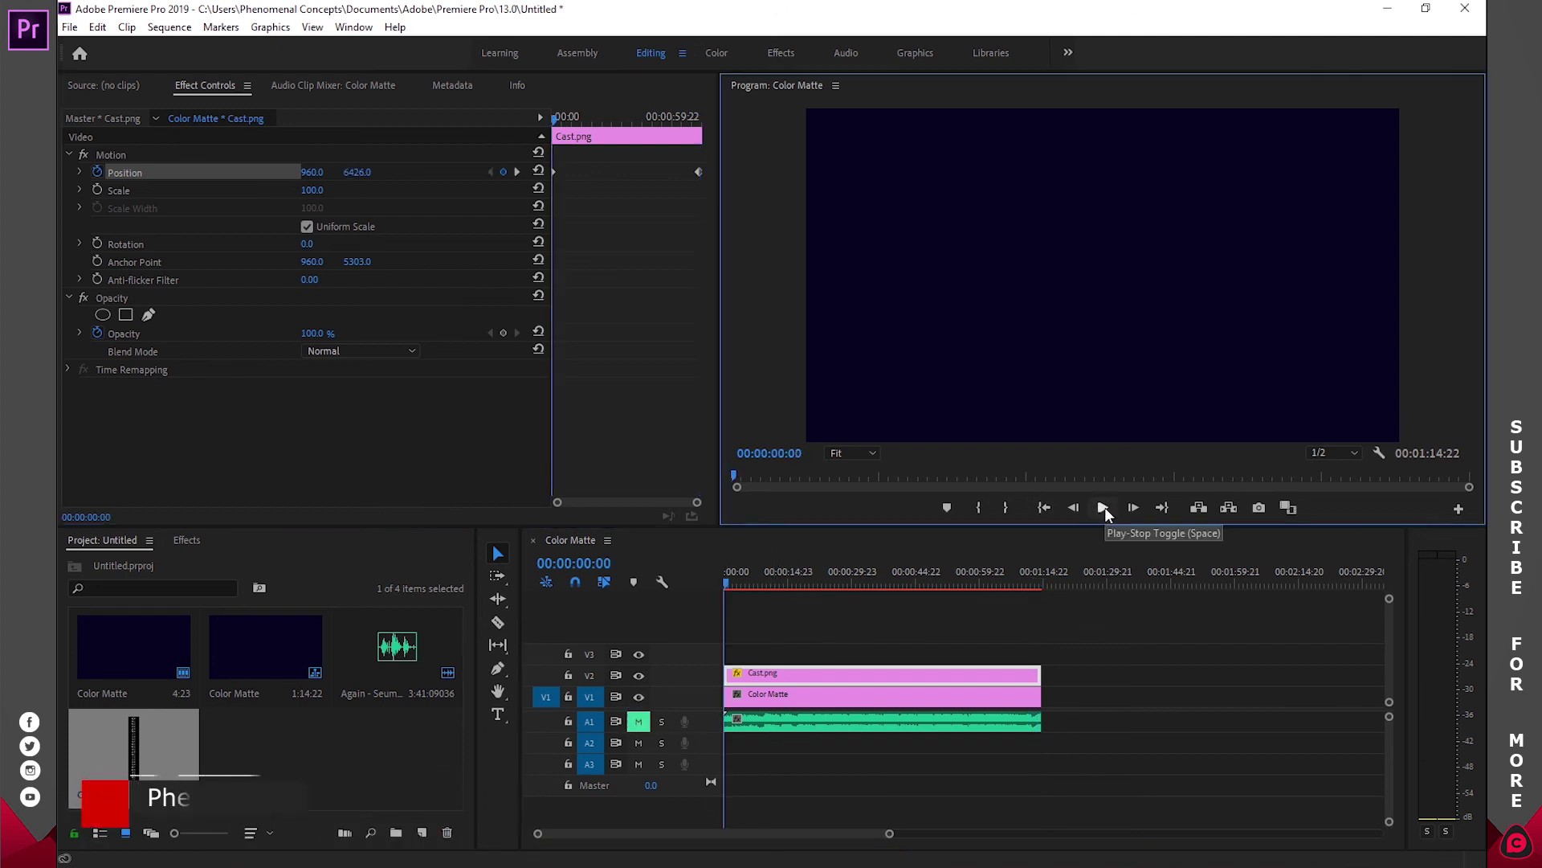
click(1103, 507)
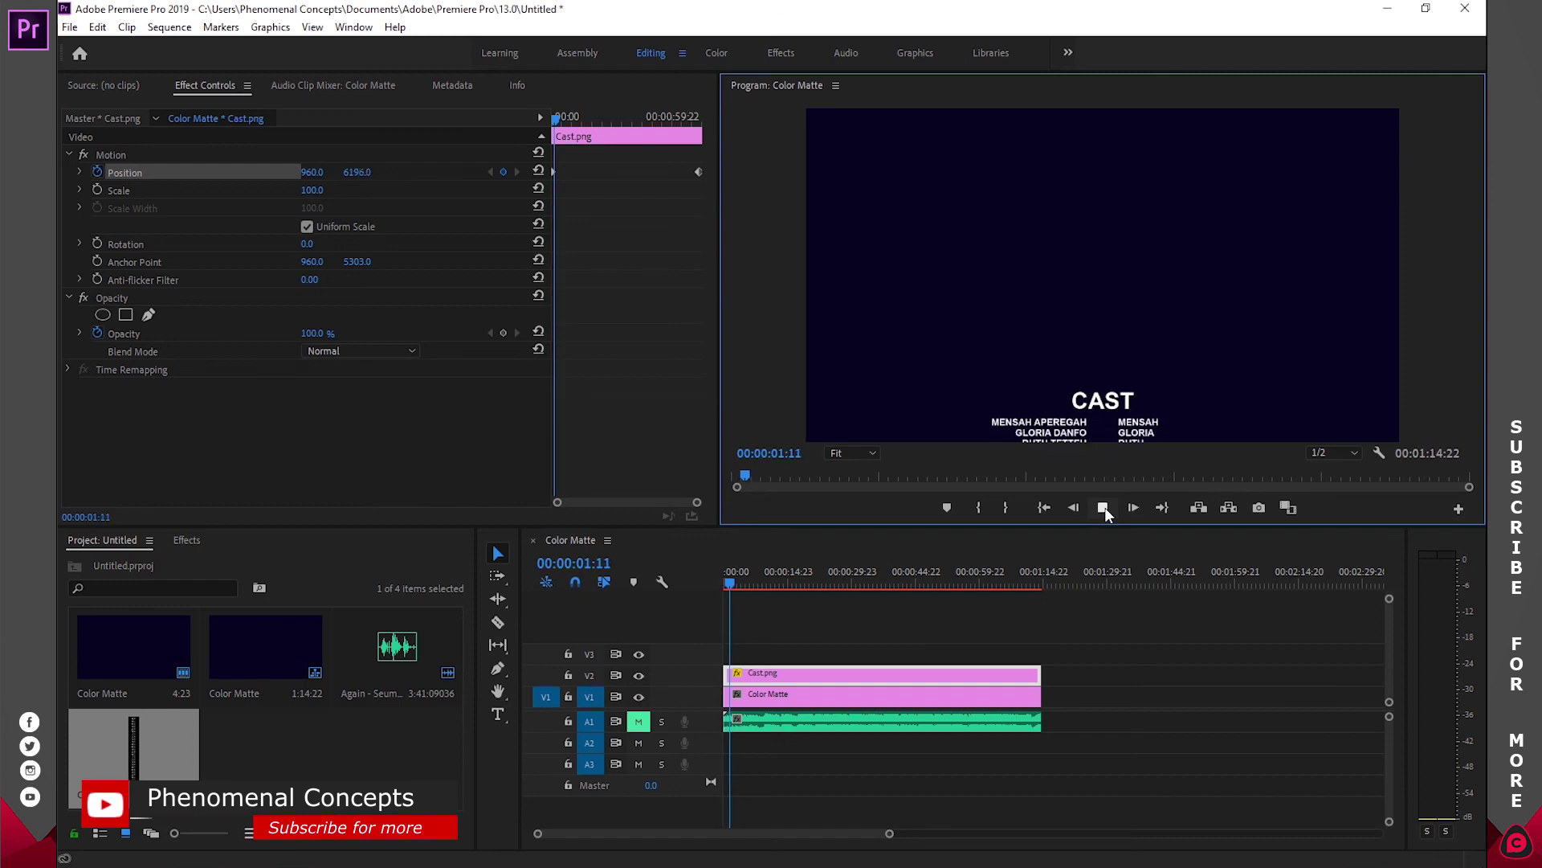